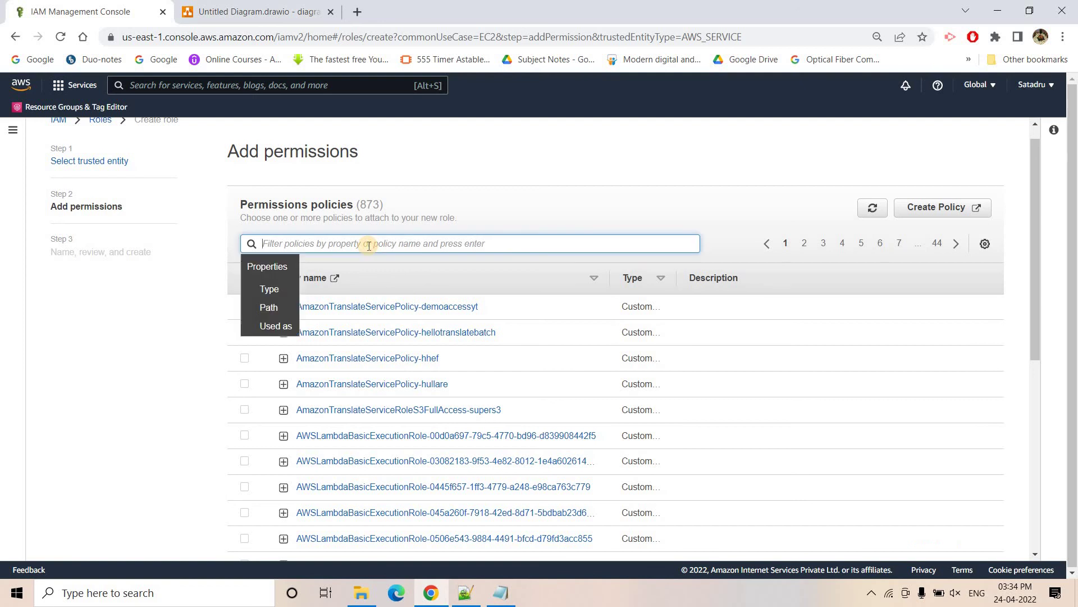
- Filter the permissions policies by DynamoDB, select AmazonDynamoDBFullAccess, and clear the filter
{"action": "type", "text": "Dynam"}
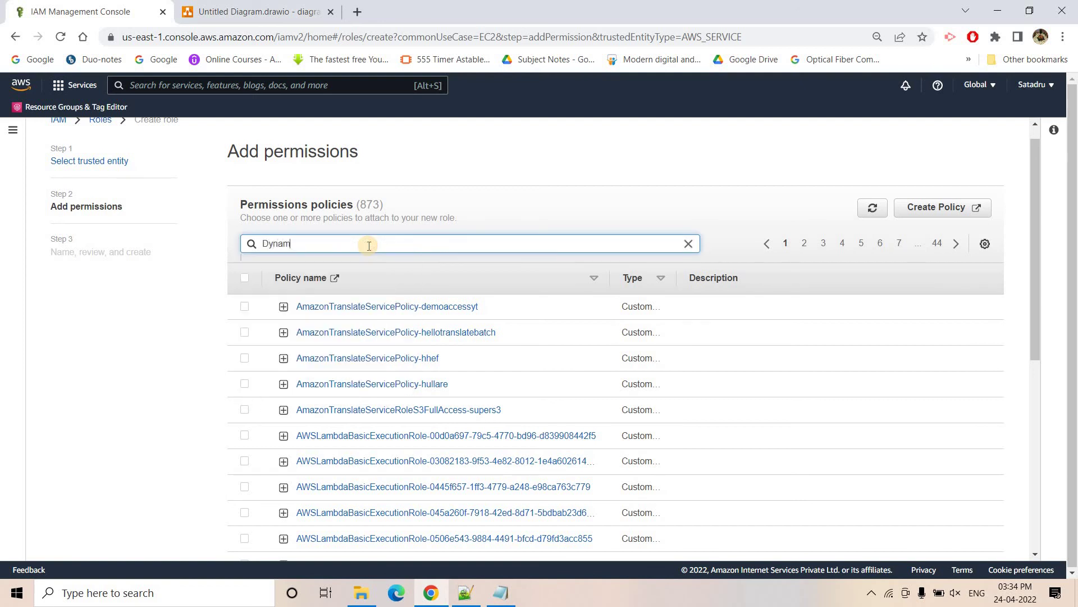
{"action": "type", "text": "oDB"}
{"action": "key", "text": "Return"}
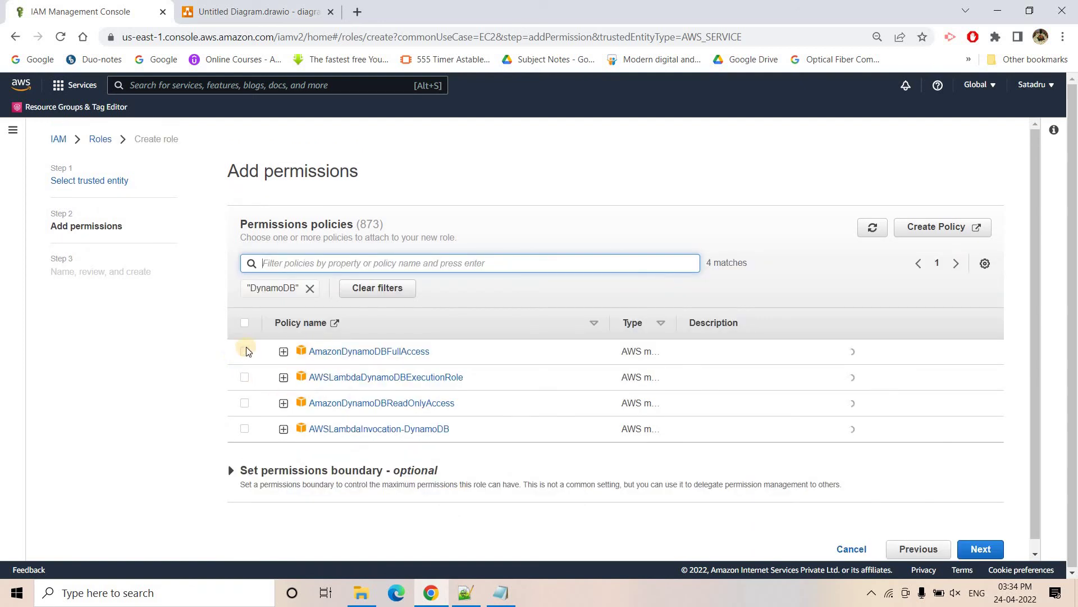
{"action": "left_click", "coordinate": [328, 264]}
{"action": "left_click", "coordinate": [378, 288]}
- Filter the policies by S3, select AmazonS3FullAccess as well, and continue to the role's naming and review step
{"action": "left_click", "coordinate": [344, 262]}
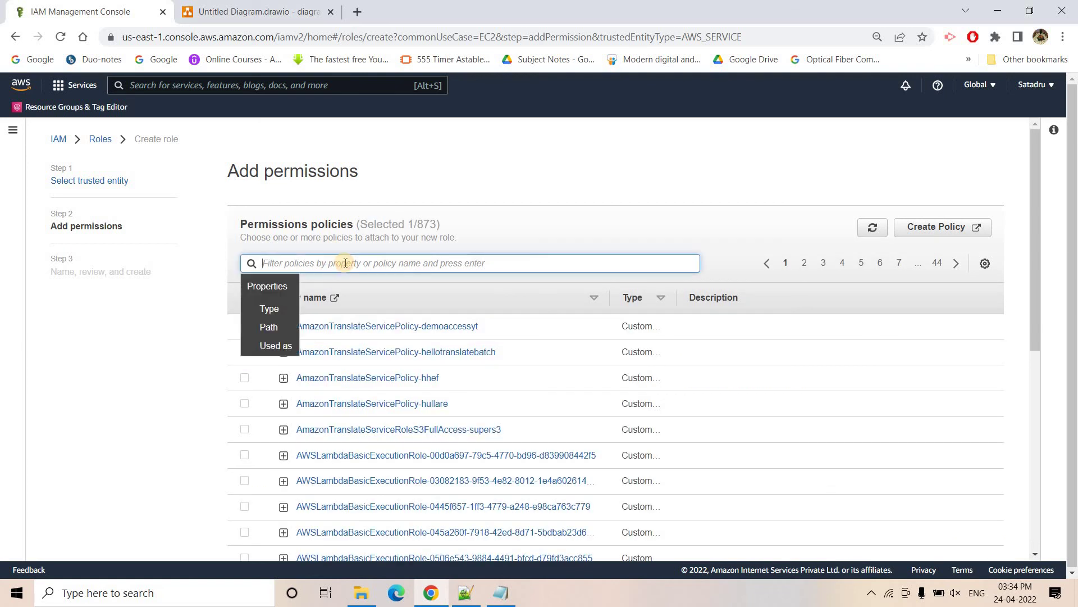
{"action": "type", "text": "S3"}
{"action": "key", "text": "Return"}
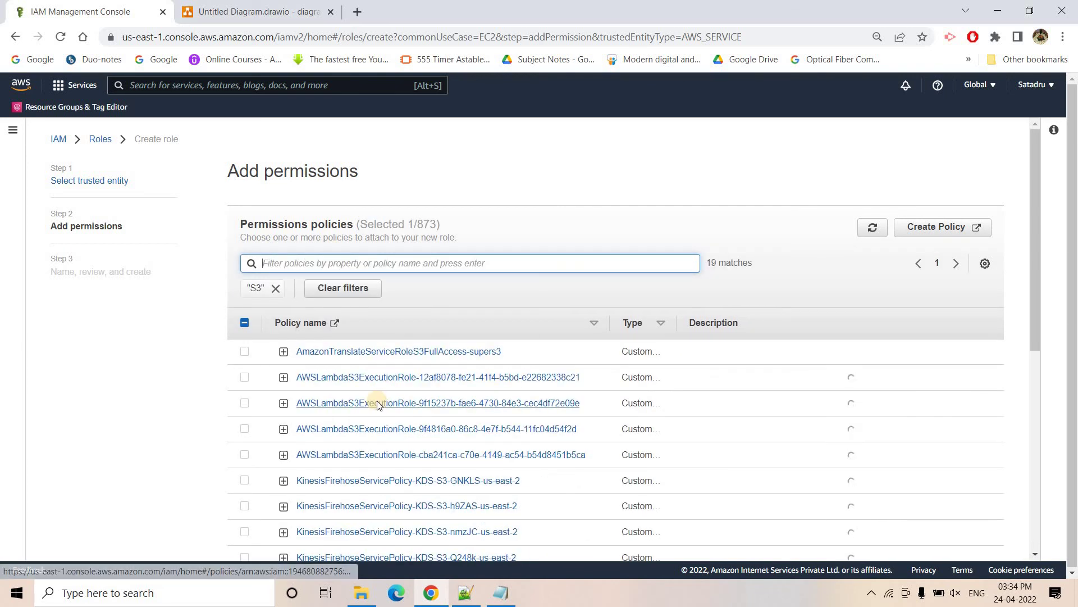
{"action": "scroll", "coordinate": [378, 402], "scroll_direction": "down", "scroll_amount": 3}
{"action": "left_click", "coordinate": [245, 429]}
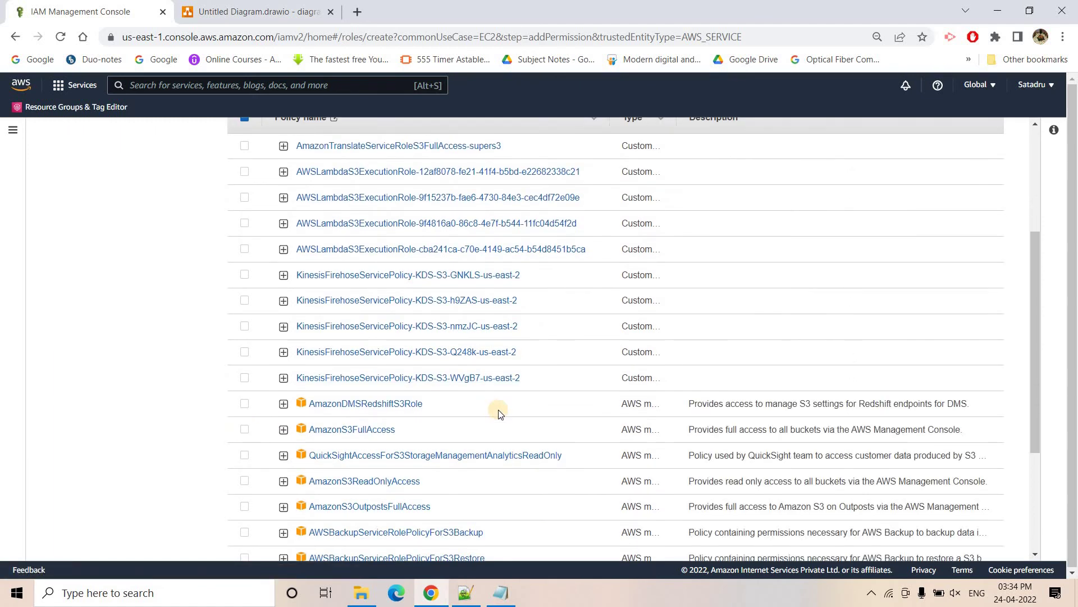
{"action": "scroll", "coordinate": [955, 505], "scroll_direction": "down", "scroll_amount": 3}
{"action": "left_click", "coordinate": [987, 538]}
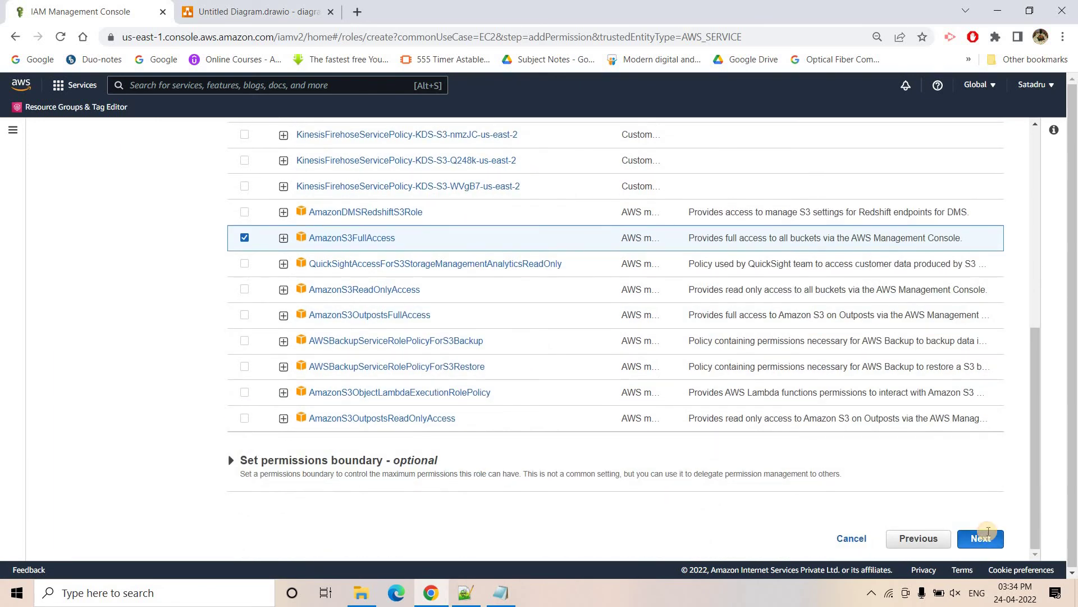
- Name the role demotestingdynamodbs3
{"action": "left_click", "coordinate": [261, 236]}
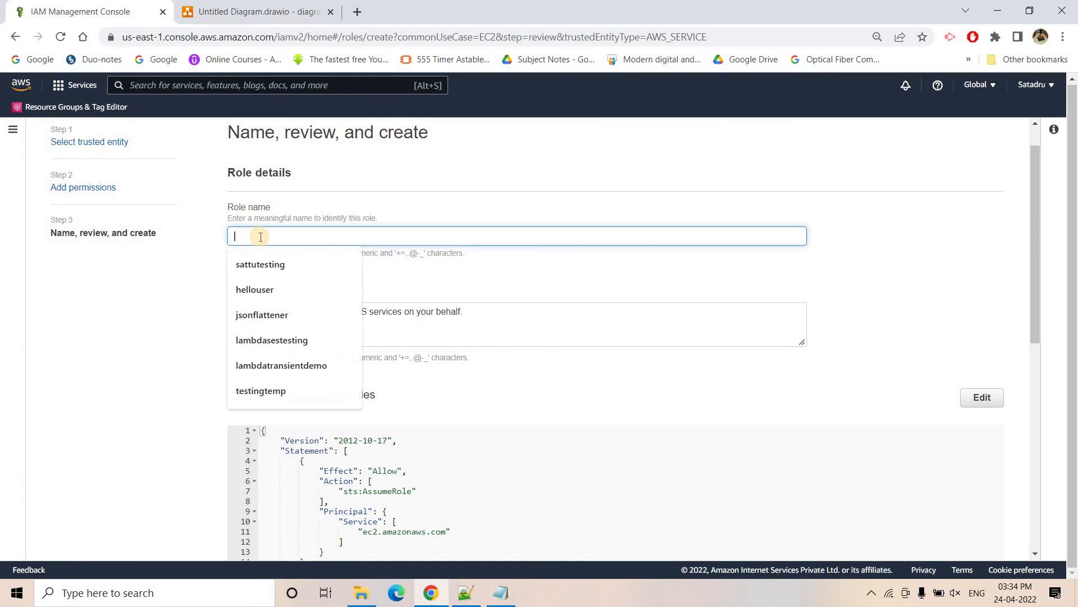
{"action": "type", "text": "demo"}
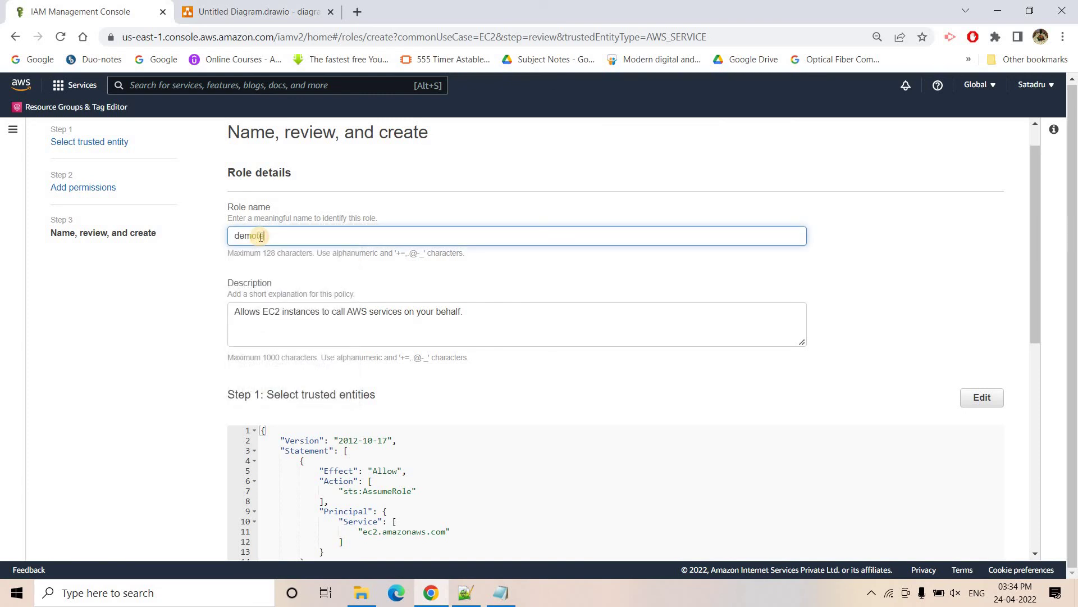
{"action": "type", "text": "testingdynamodbs3"}
- Copy the role name and add it after "--" at the end of the Step 1 line in the Notepad++ notes
{"action": "key", "text": "ctrl+a"}
{"action": "key", "text": "ctrl+c"}
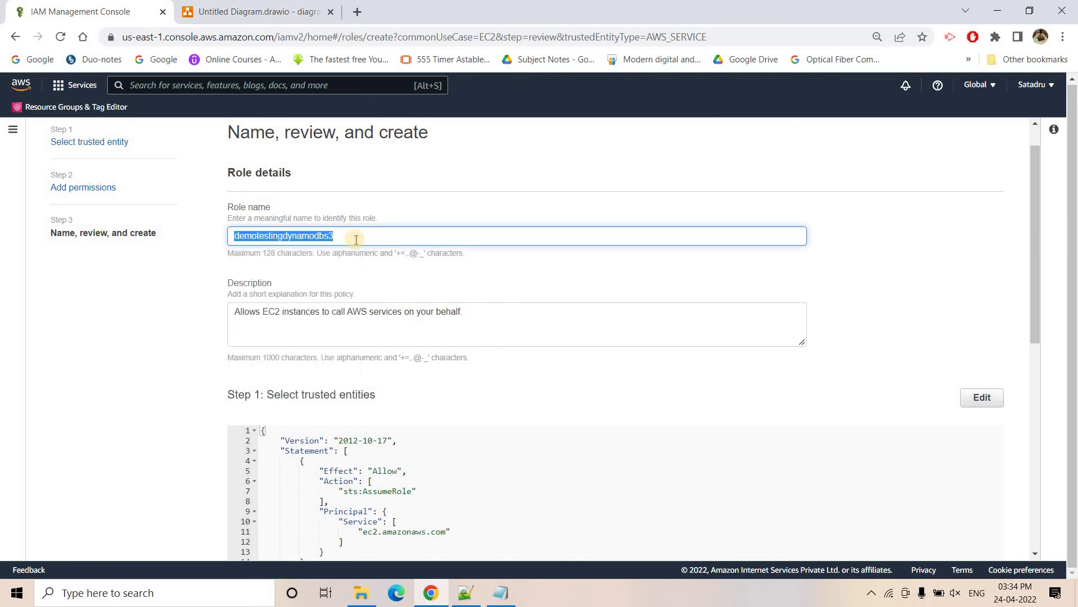
{"action": "left_click", "coordinate": [465, 593]}
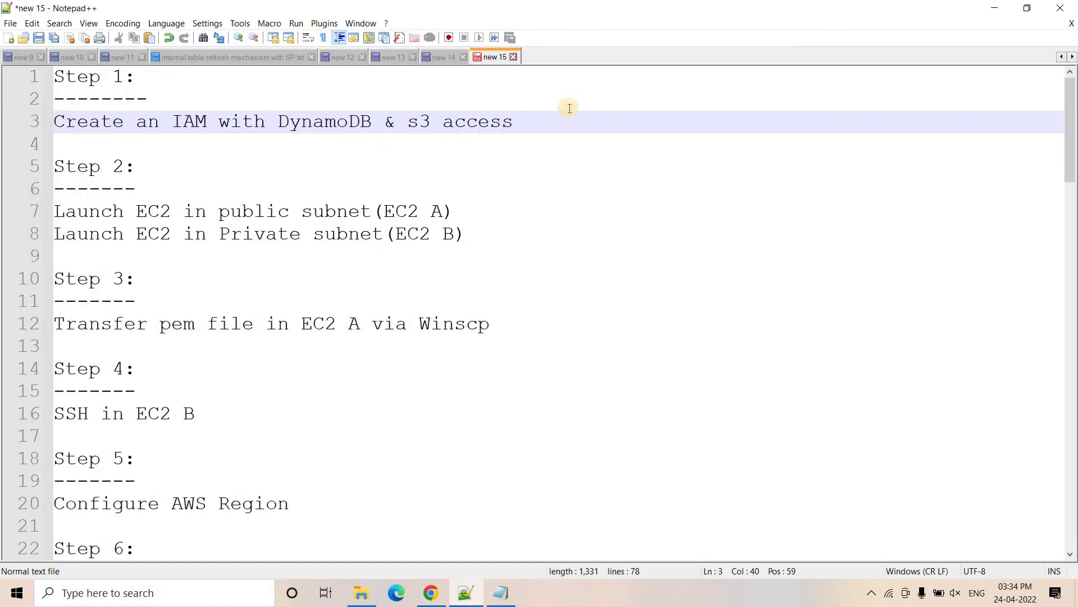
{"action": "key", "text": "ctrl+v"}
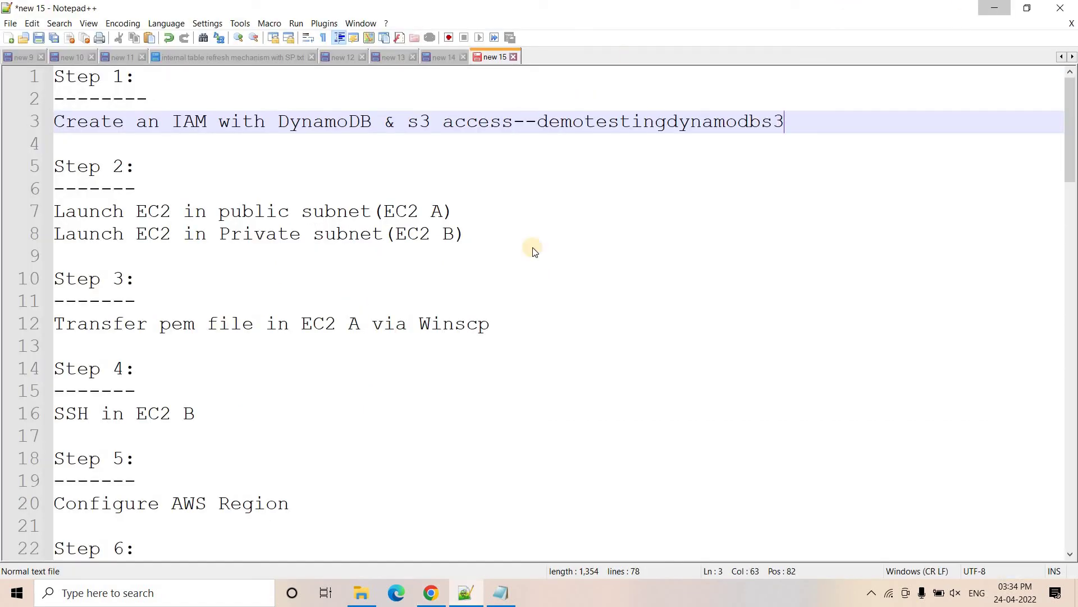
- Return to the IAM console in Chrome, create the role, and check the next item in the notes
{"action": "key", "text": "alt+Tab"}
{"action": "scroll", "coordinate": [914, 419], "scroll_direction": "down", "scroll_amount": 8}
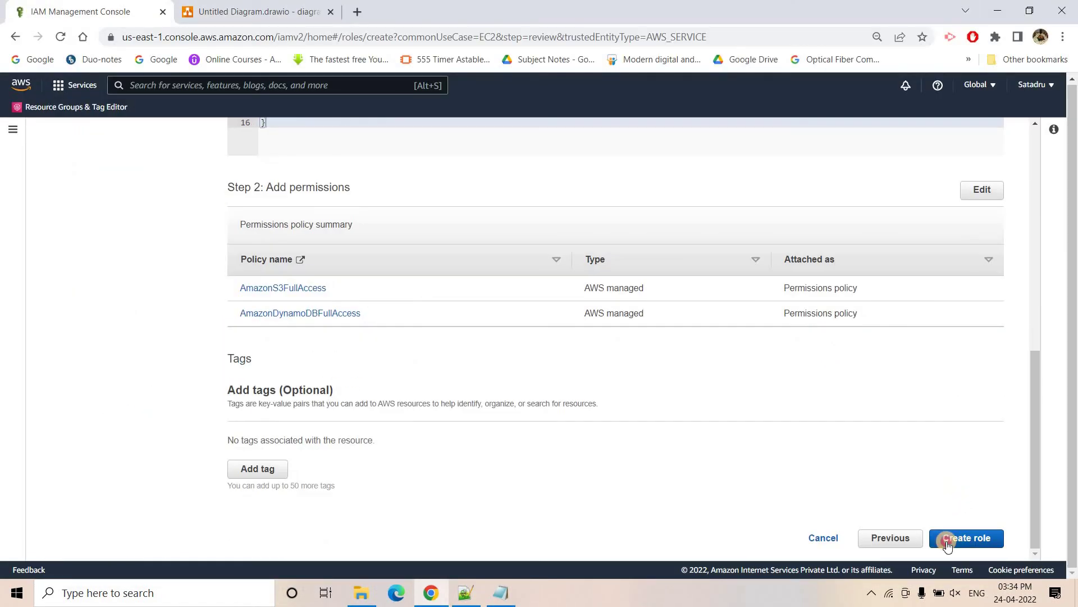
{"action": "left_click", "coordinate": [947, 538]}
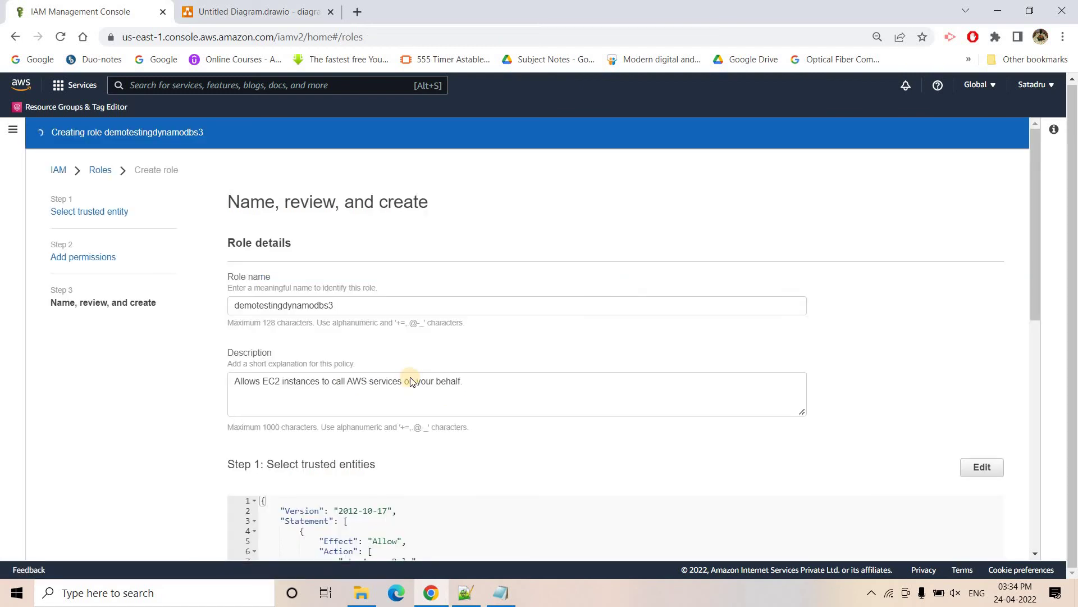
{"action": "left_click", "coordinate": [464, 591]}
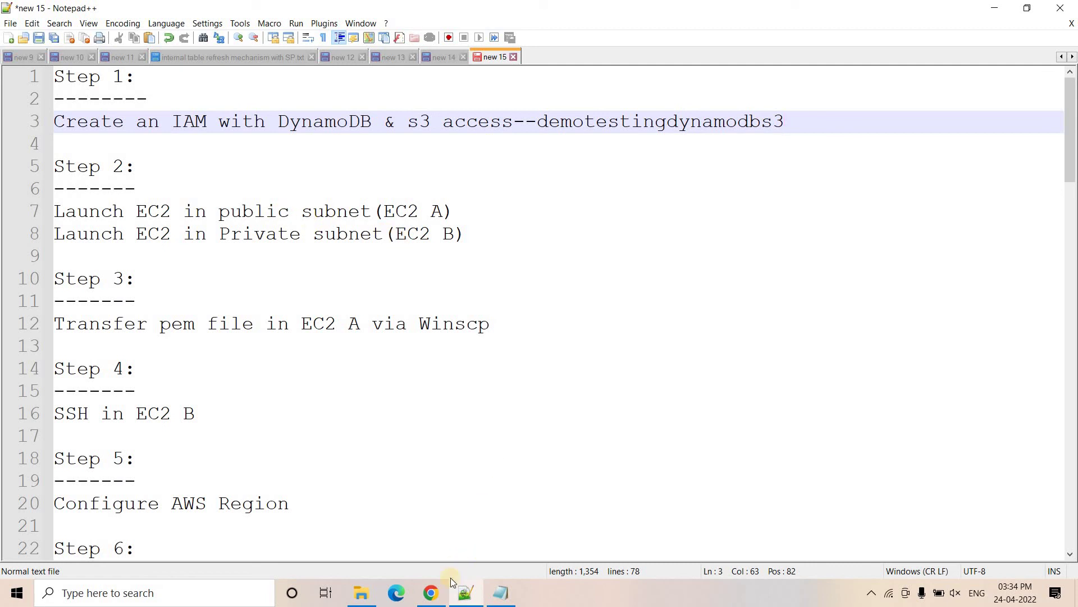
{"action": "left_click", "coordinate": [444, 599]}
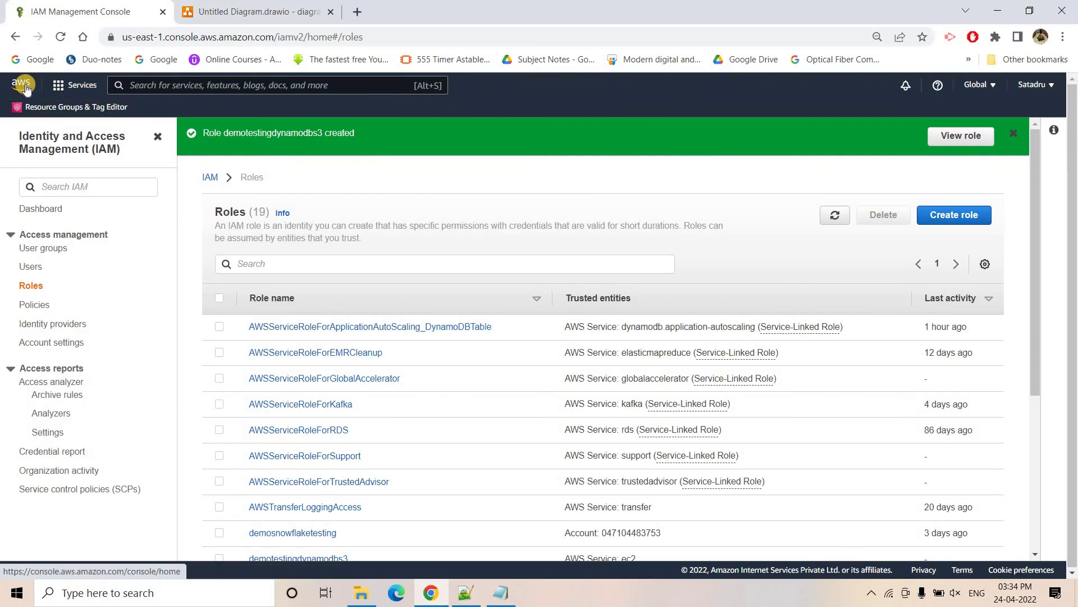
- Start launching an EC2 instance with the Amazon Linux 2 AMI (Kernel 5.10) and type t2.micro, continuing to the instance details
{"action": "left_click", "coordinate": [25, 90]}
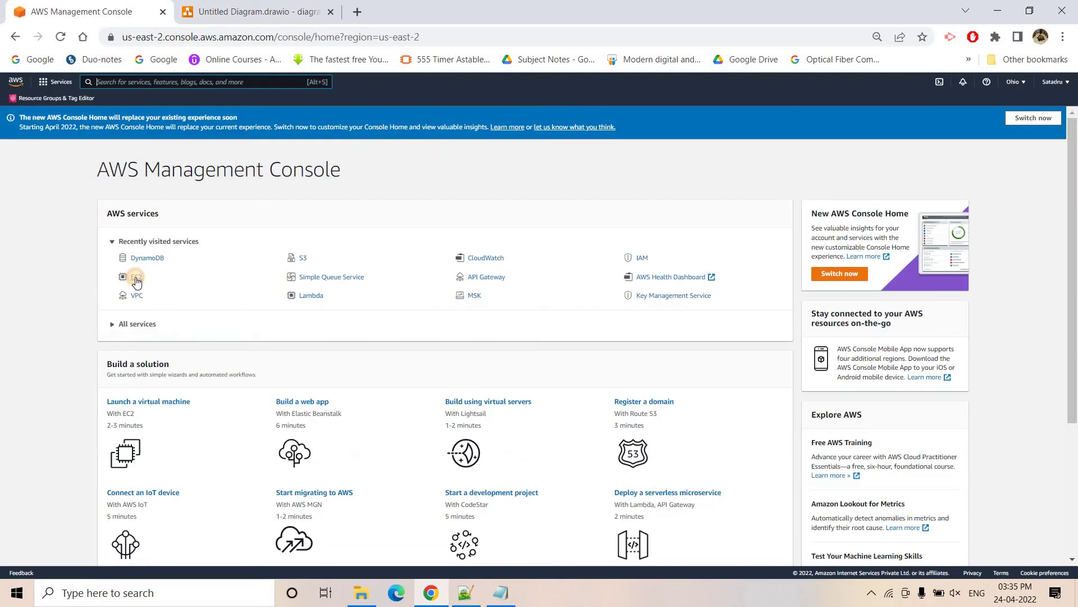
{"action": "left_click", "coordinate": [136, 281]}
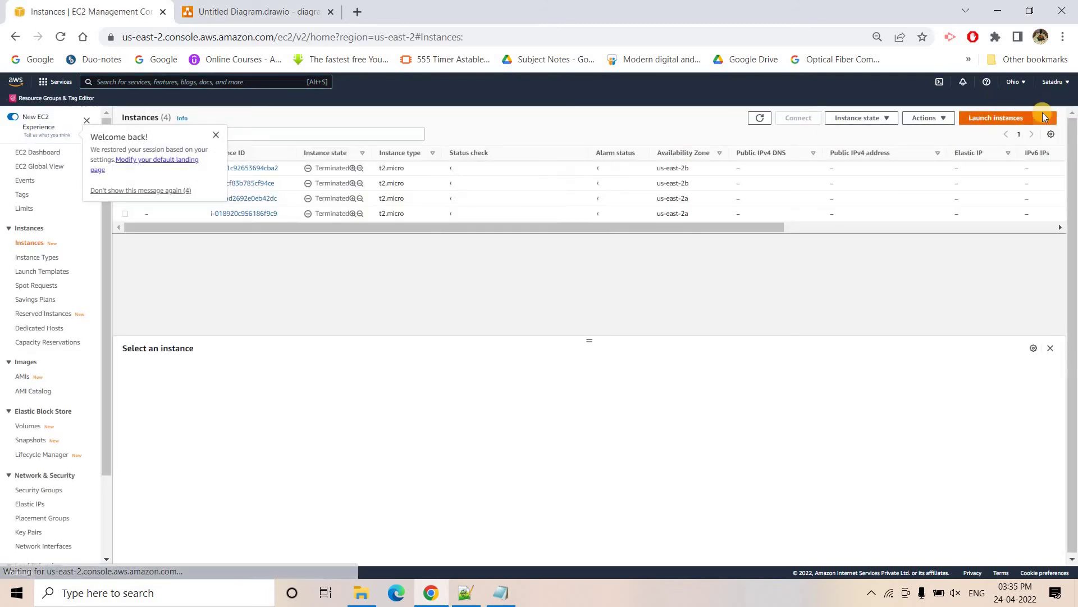
{"action": "left_click", "coordinate": [1042, 116]}
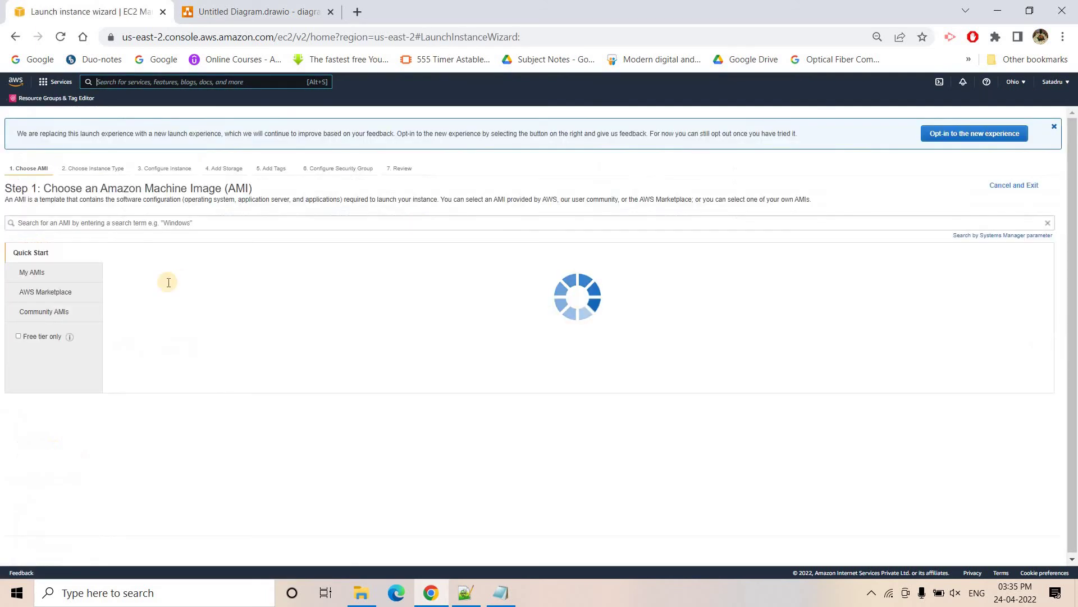
{"action": "left_click", "coordinate": [1021, 278]}
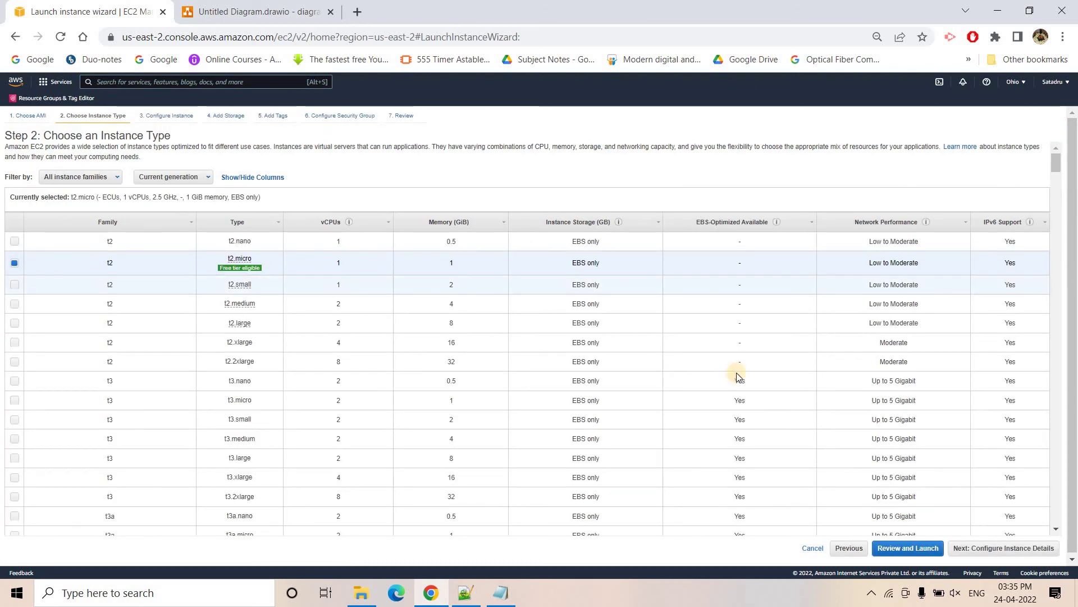
{"action": "left_click", "coordinate": [999, 546]}
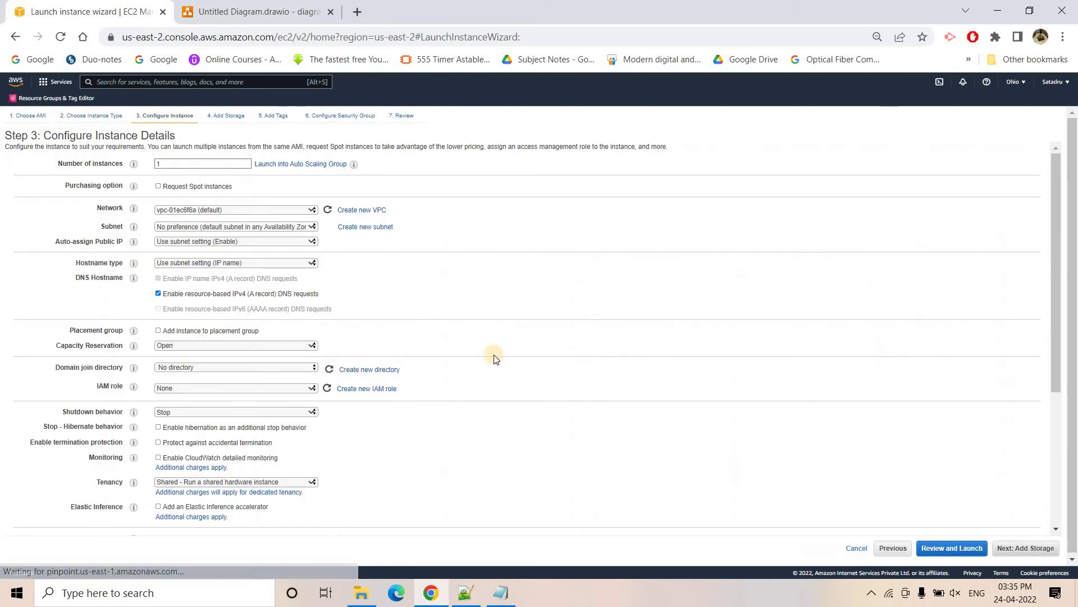
- Place the instance in the virtual-private-cloud VPC on Public-Subnet-A and enable auto-assigned public IP
{"action": "left_click", "coordinate": [207, 209]}
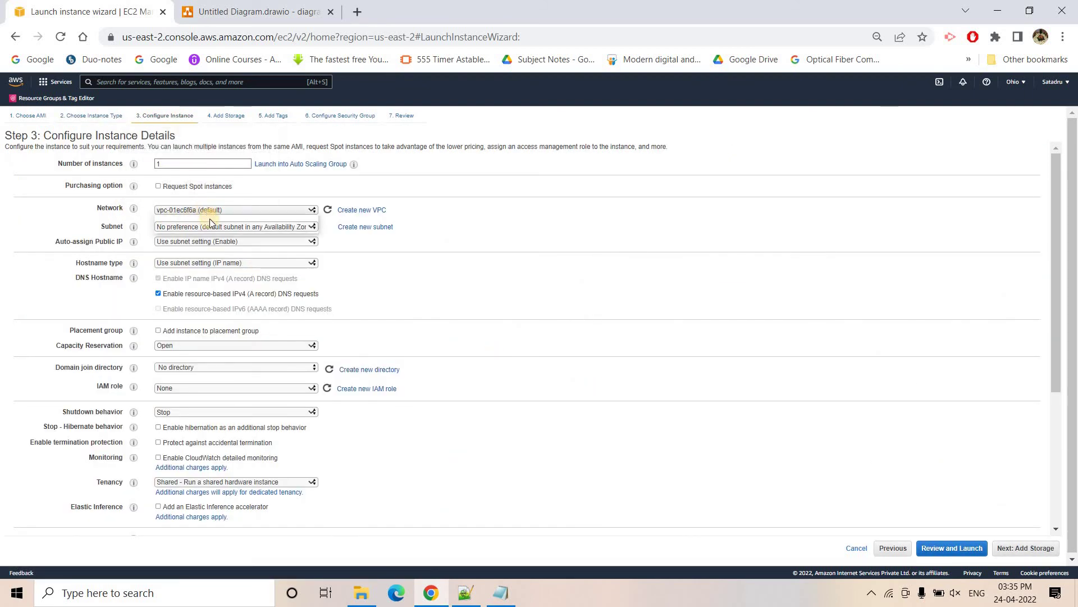
{"action": "left_click", "coordinate": [213, 227]}
{"action": "left_click", "coordinate": [231, 227]}
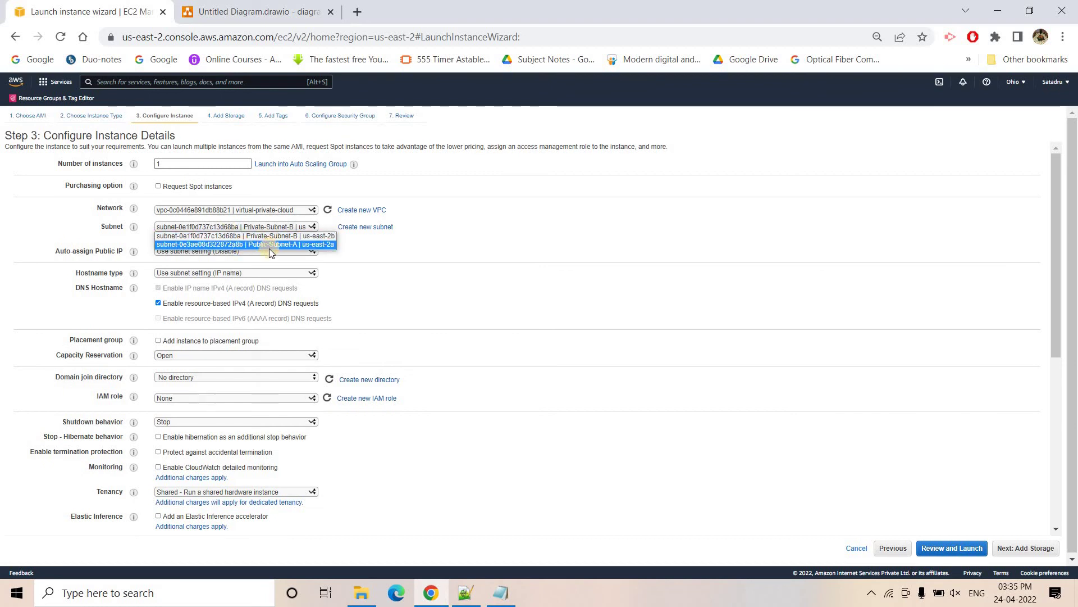
{"action": "left_click", "coordinate": [244, 244]}
{"action": "left_click", "coordinate": [197, 252]}
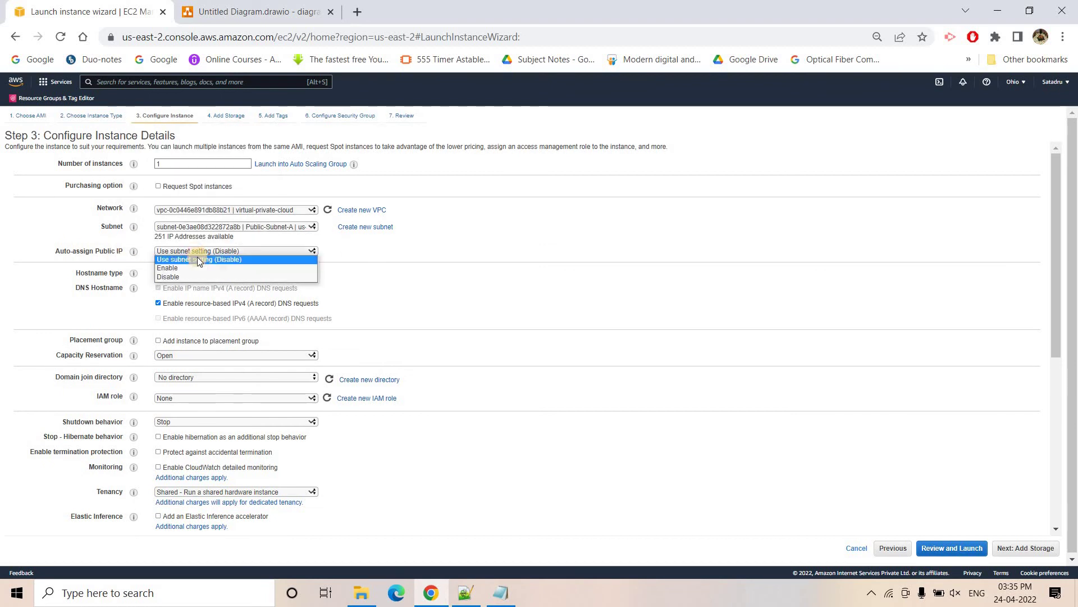
{"action": "left_click", "coordinate": [194, 265]}
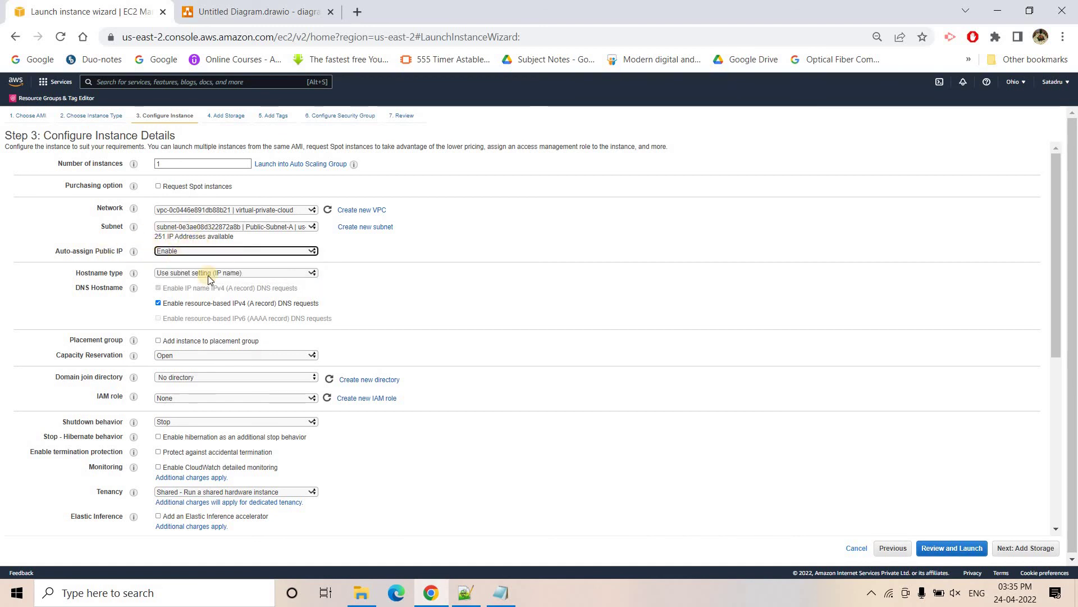
- Check the role name in the Notepad++ notes and assign the demotestingdynamodbs3 IAM role to the instance
{"action": "left_click", "coordinate": [182, 398]}
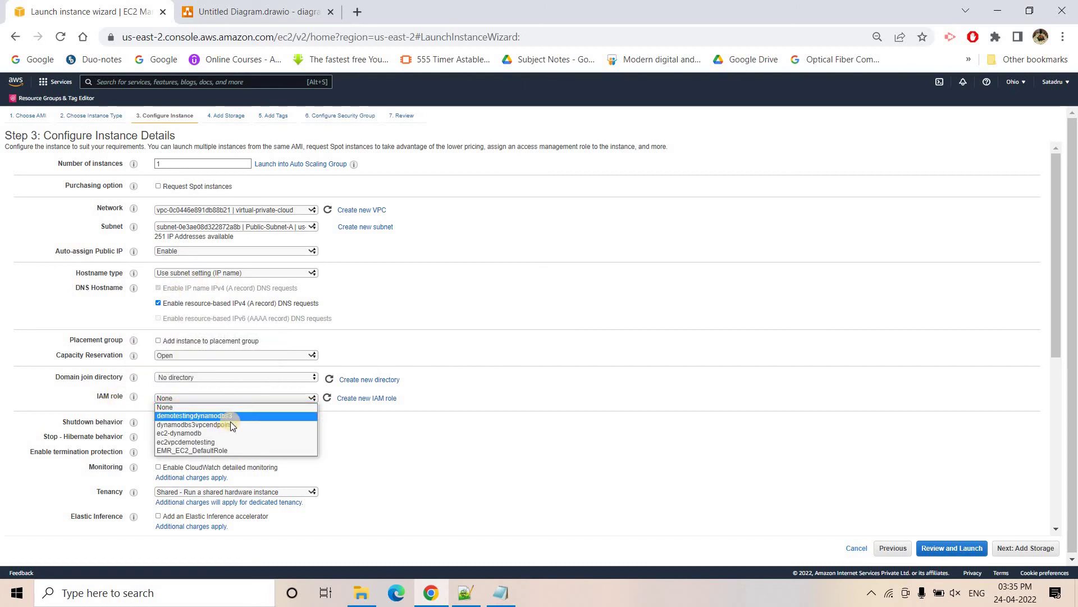
{"action": "key", "text": "Down"}
{"action": "key", "text": "Down"}
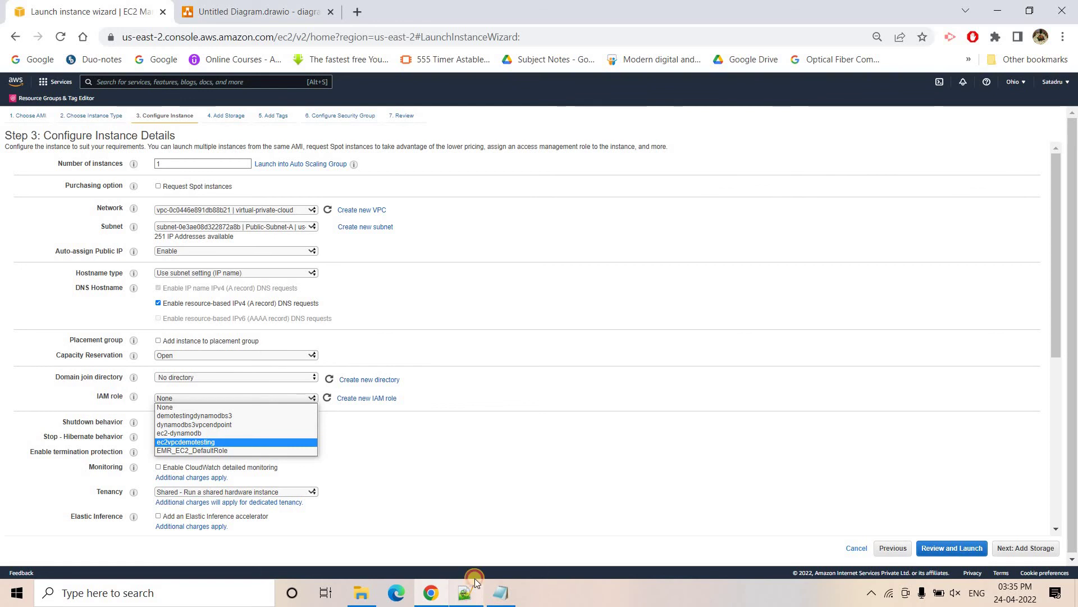
{"action": "left_click", "coordinate": [470, 596]}
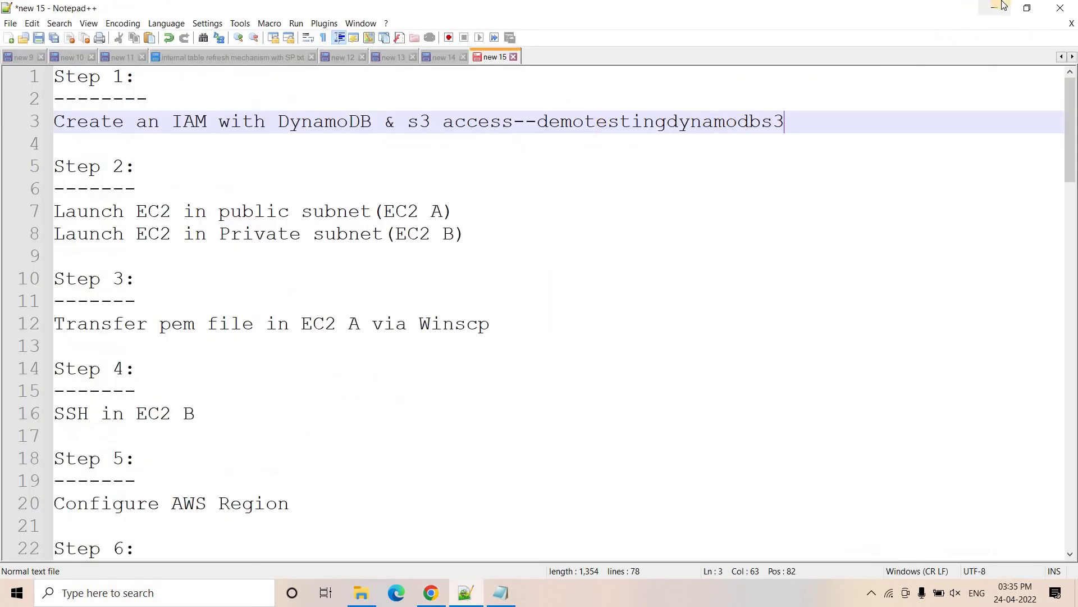
{"action": "key", "text": "alt+Tab"}
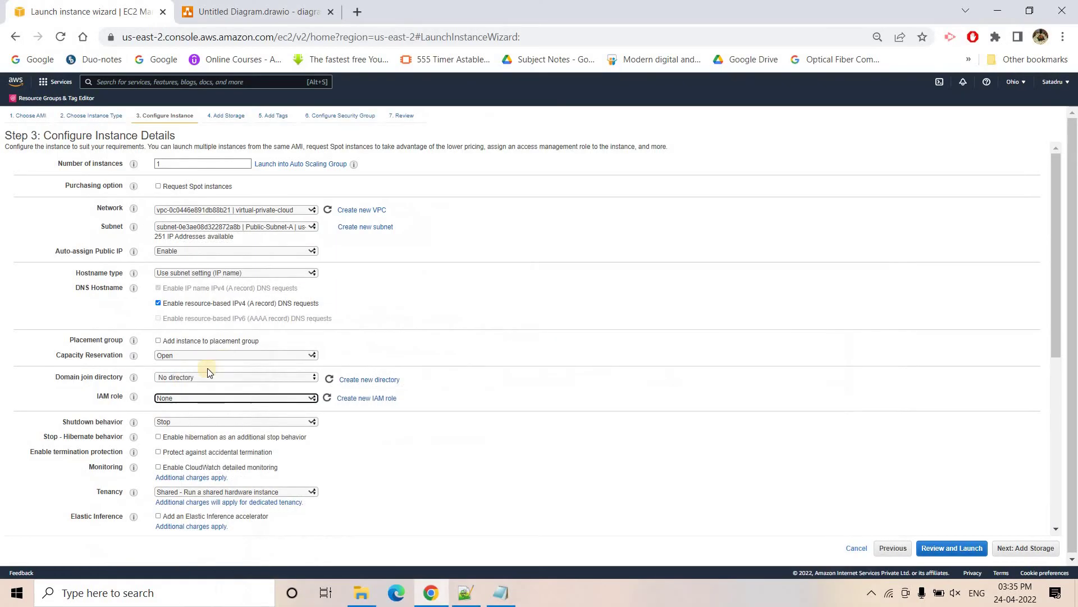
{"action": "left_click", "coordinate": [162, 400]}
{"action": "left_click", "coordinate": [206, 416]}
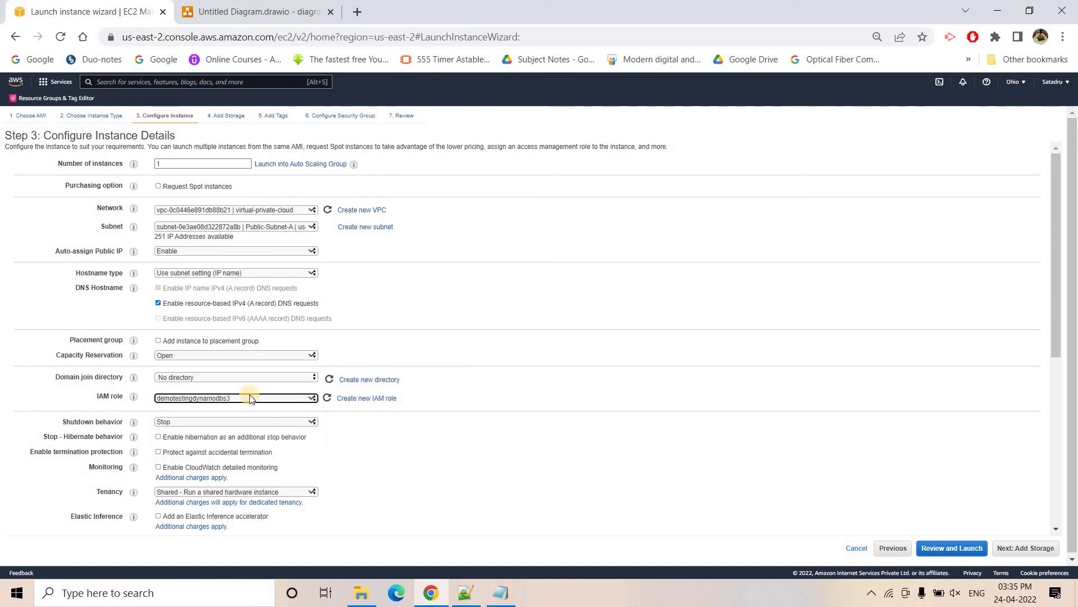
- Keep the default storage, tags and security group settings and continue to the launch review
{"action": "left_click", "coordinate": [1005, 552]}
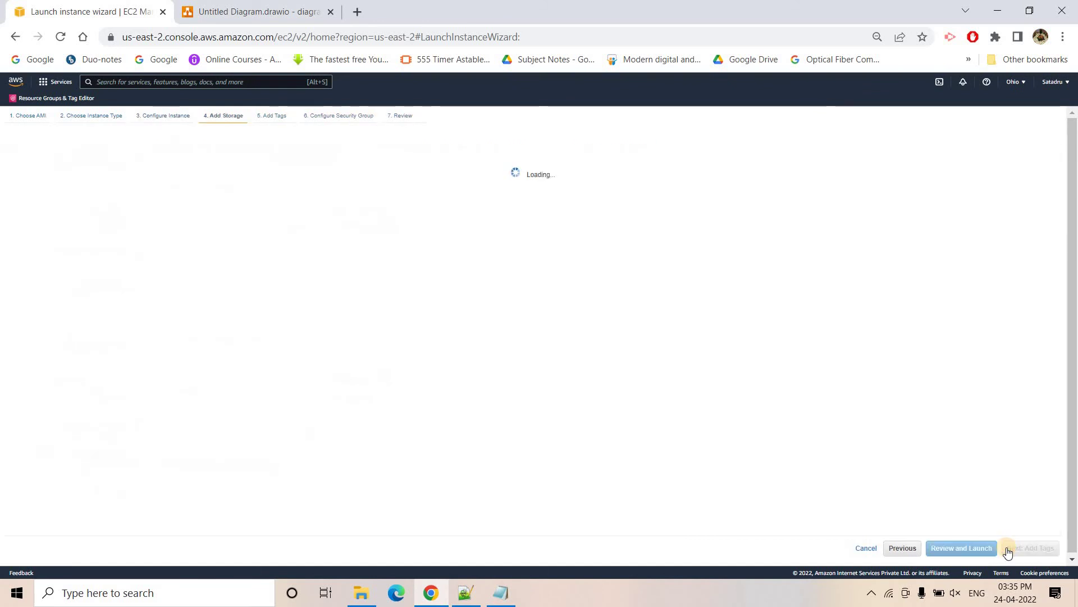
{"action": "left_click", "coordinate": [1008, 552]}
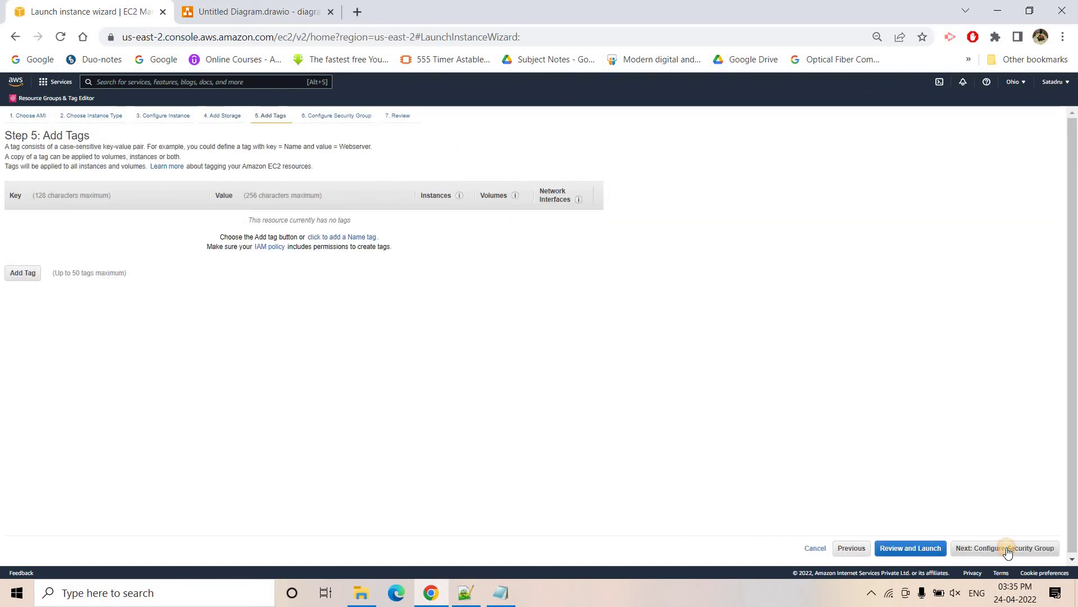
{"action": "left_click", "coordinate": [1008, 550]}
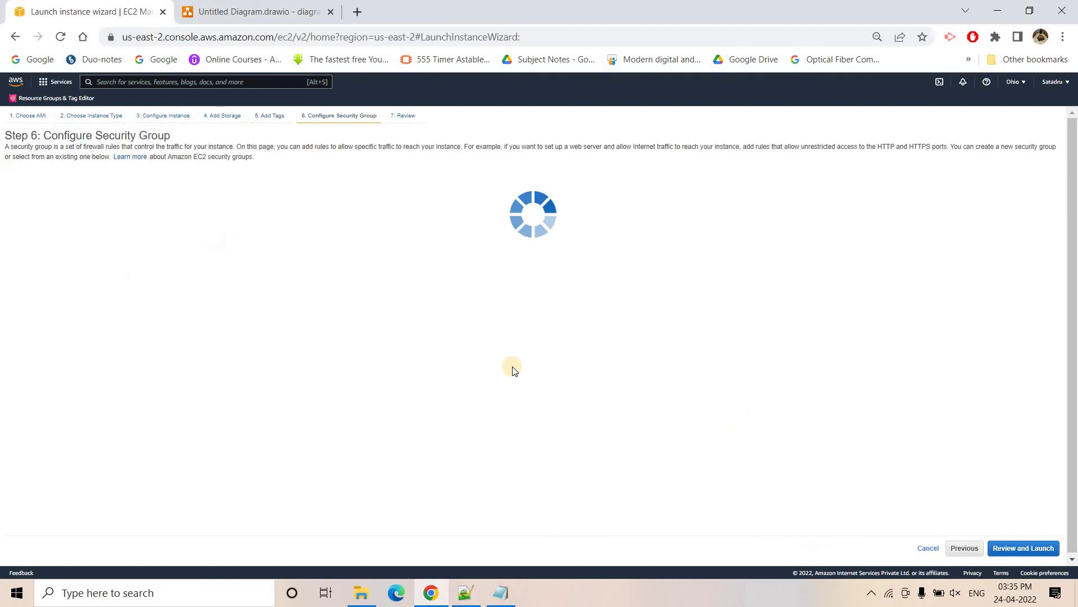
{"action": "left_click", "coordinate": [1007, 549]}
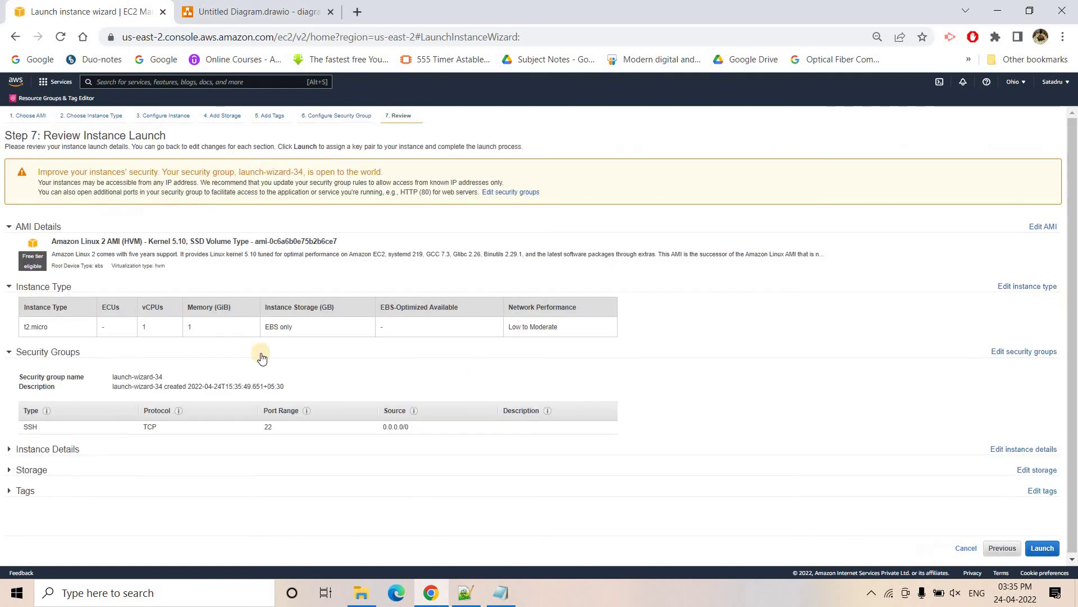
- Launch the instance with the existing key pair demokeyyt18, acknowledging access to its private key file
{"action": "left_click", "coordinate": [1039, 548]}
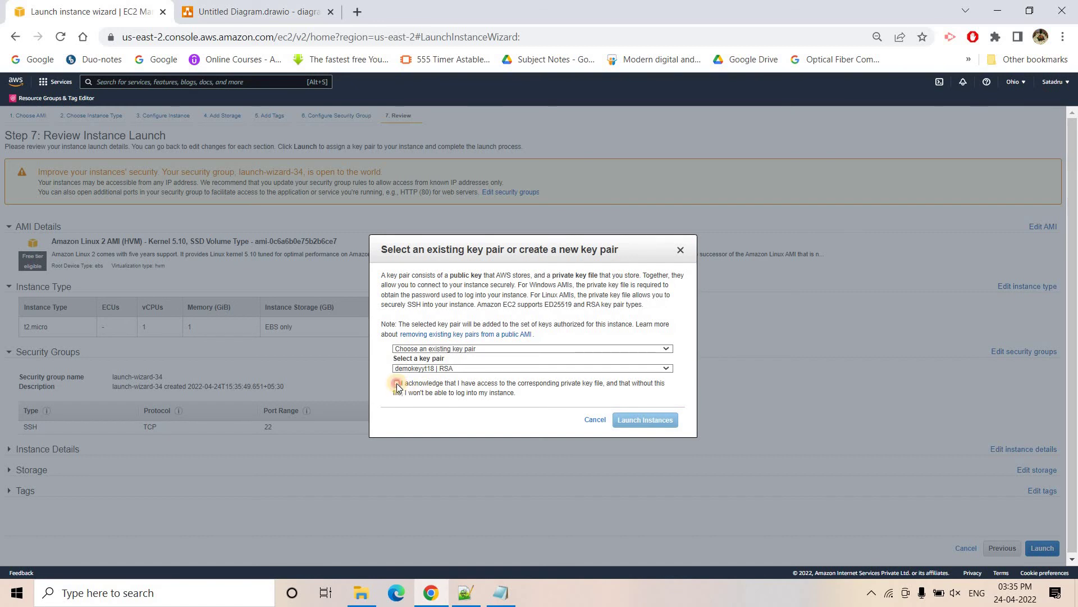
{"action": "left_click", "coordinate": [396, 383]}
{"action": "left_click", "coordinate": [646, 419]}
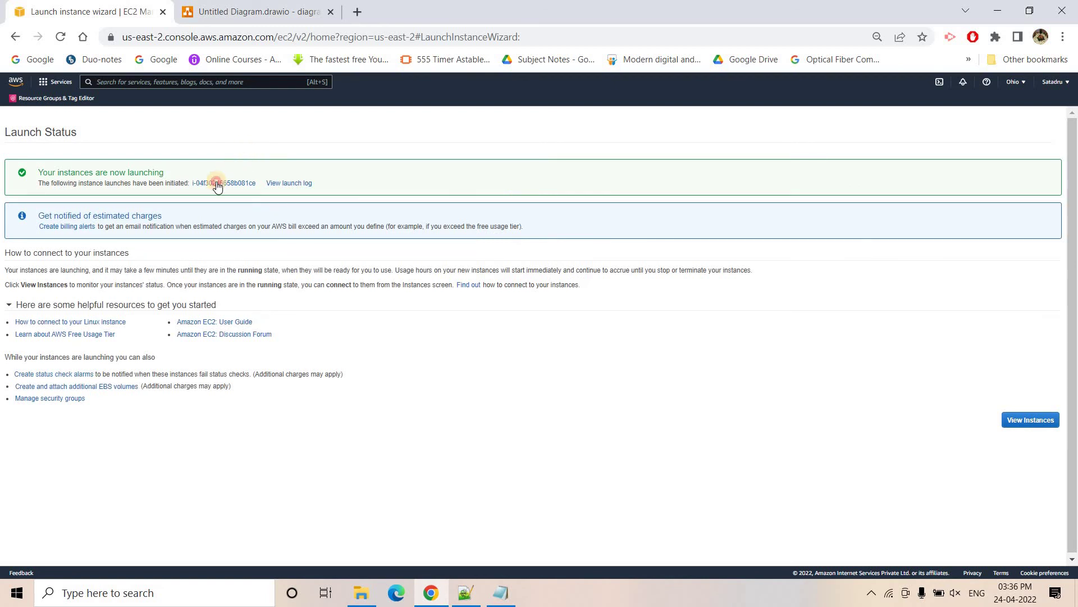
- View the launched instance and start another launch with the Amazon Linux 2 Kernel 5.10 AMI and t2.micro, continuing to the instance details
{"action": "left_click", "coordinate": [216, 183]}
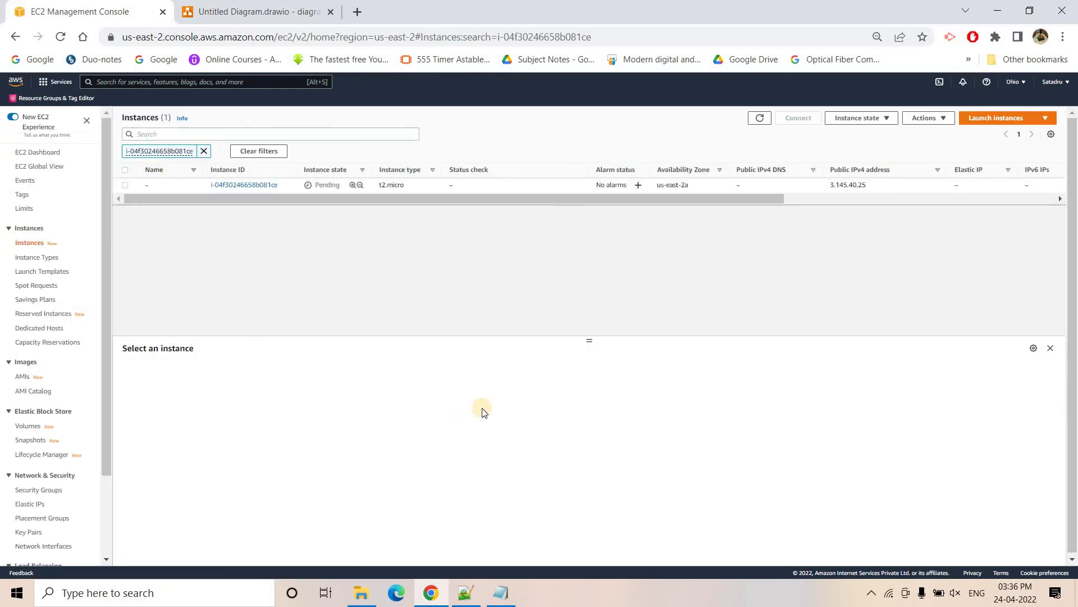
{"action": "left_click", "coordinate": [988, 125]}
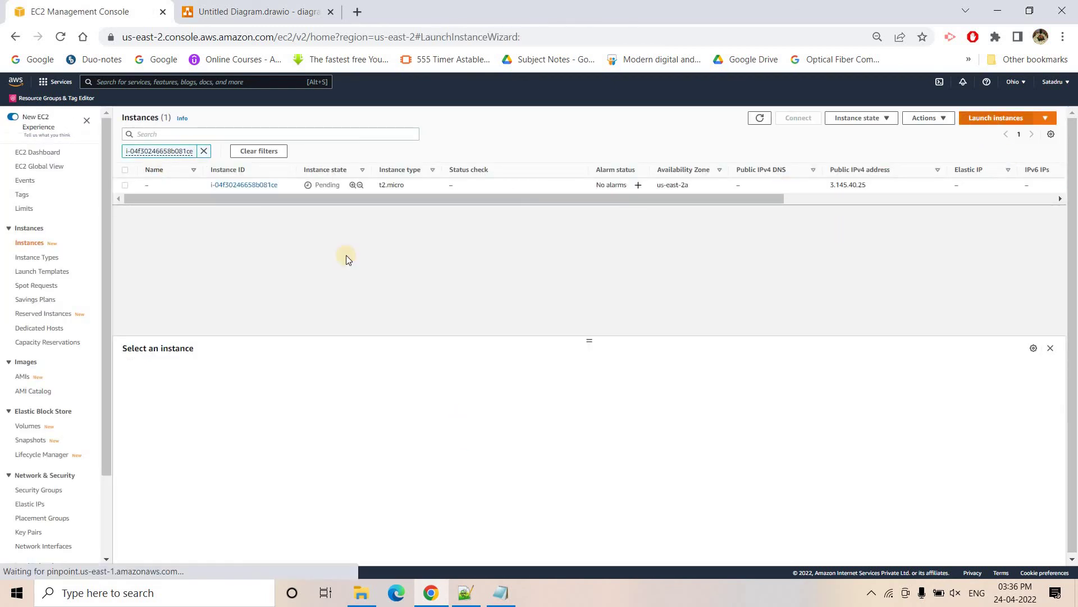
{"action": "left_click", "coordinate": [1017, 275]}
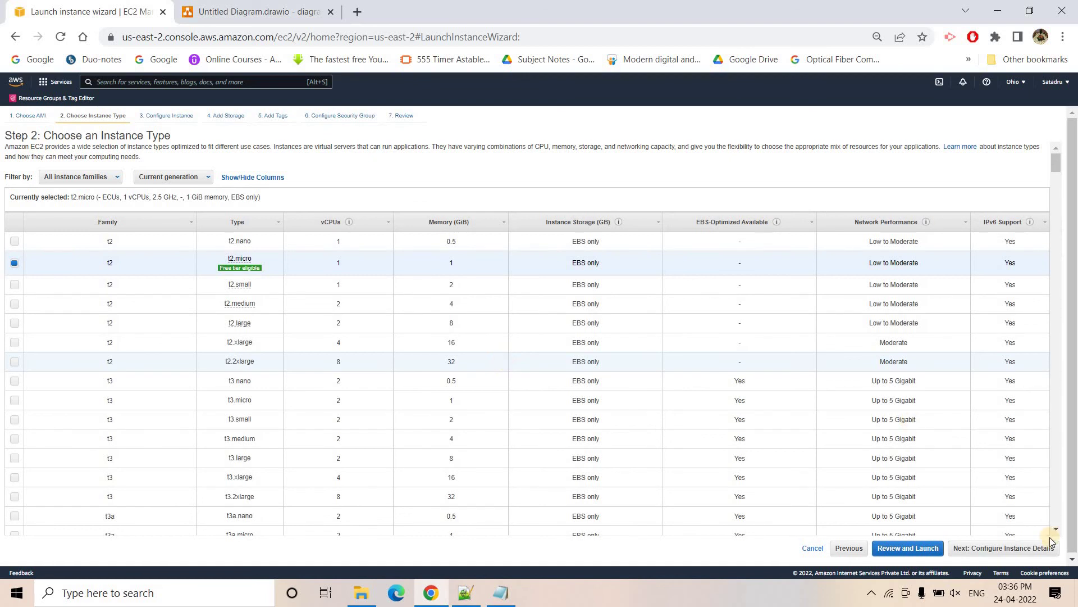
{"action": "left_click", "coordinate": [1011, 549]}
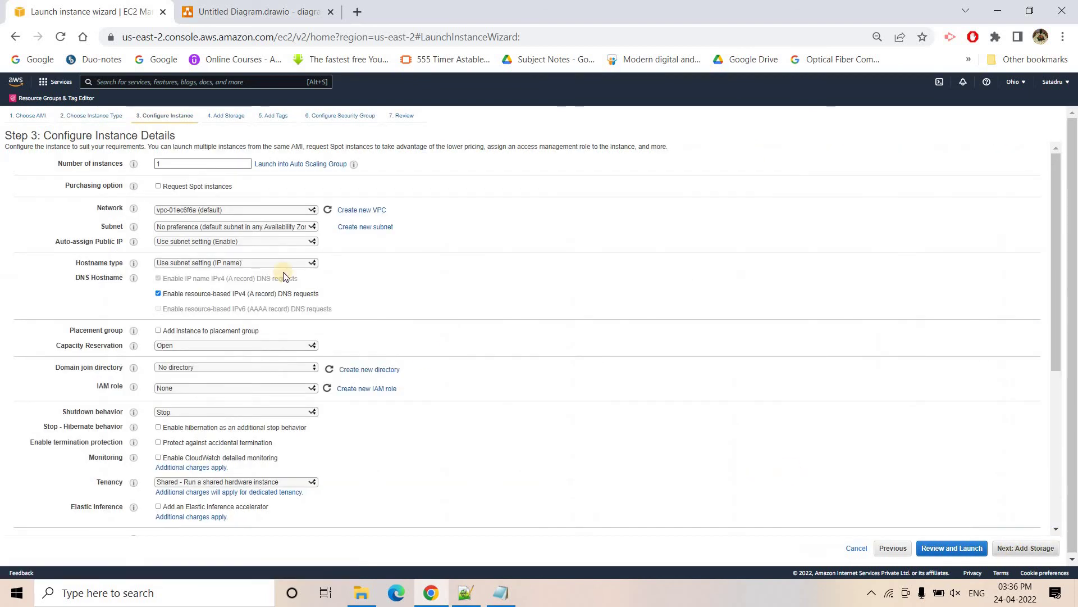
- Place the new instance in the virtual-private-cloud VPC on Private-Subnet-B
{"action": "left_click", "coordinate": [199, 217]}
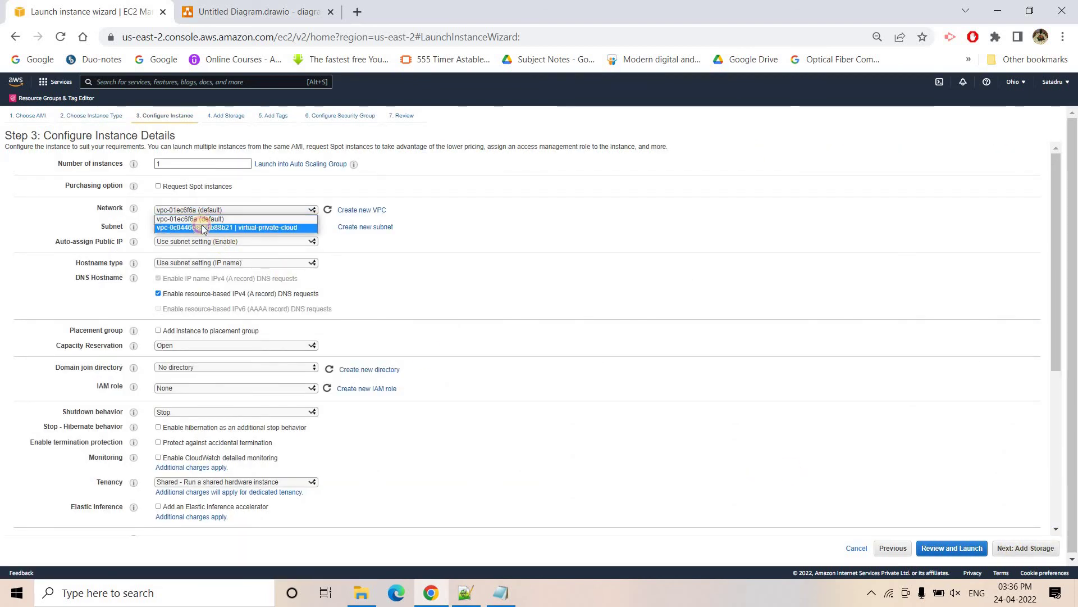
{"action": "left_click", "coordinate": [203, 222]}
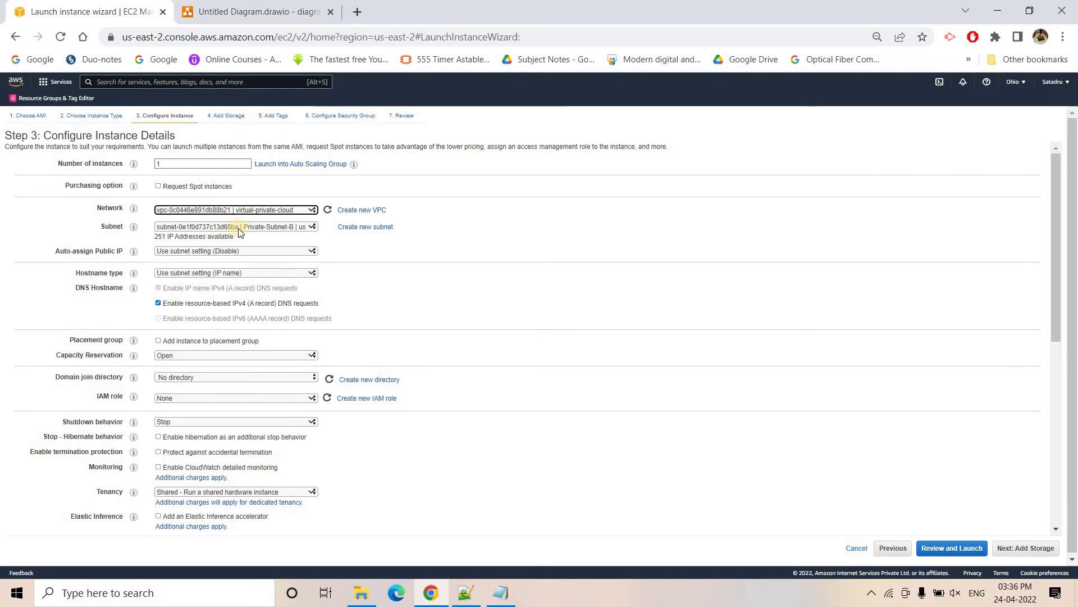
{"action": "left_click", "coordinate": [261, 227]}
{"action": "left_click", "coordinate": [267, 237]}
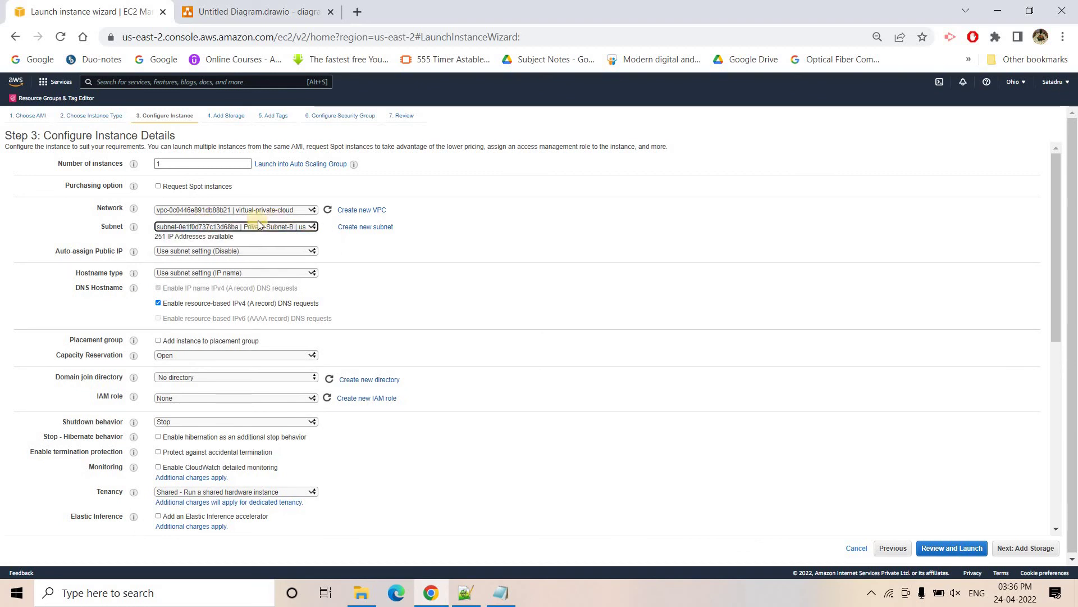
- Open the VPC console in a separate browser tab and examine the CIDR details of the virtual-private-cloud VPC
{"action": "right_click", "coordinate": [18, 84]}
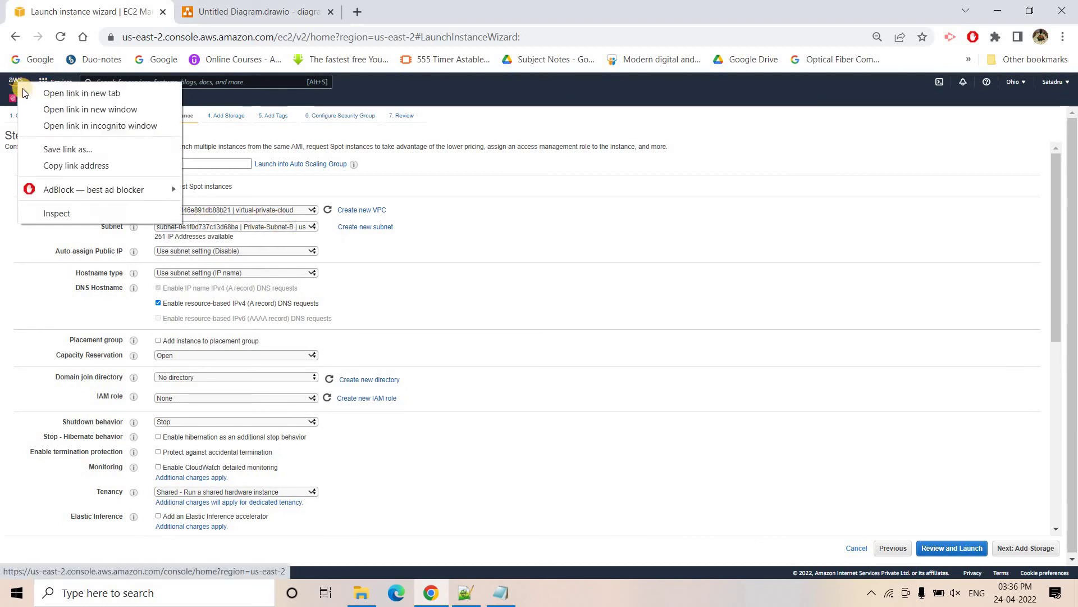
{"action": "left_click", "coordinate": [84, 89]}
{"action": "left_click", "coordinate": [202, 8]}
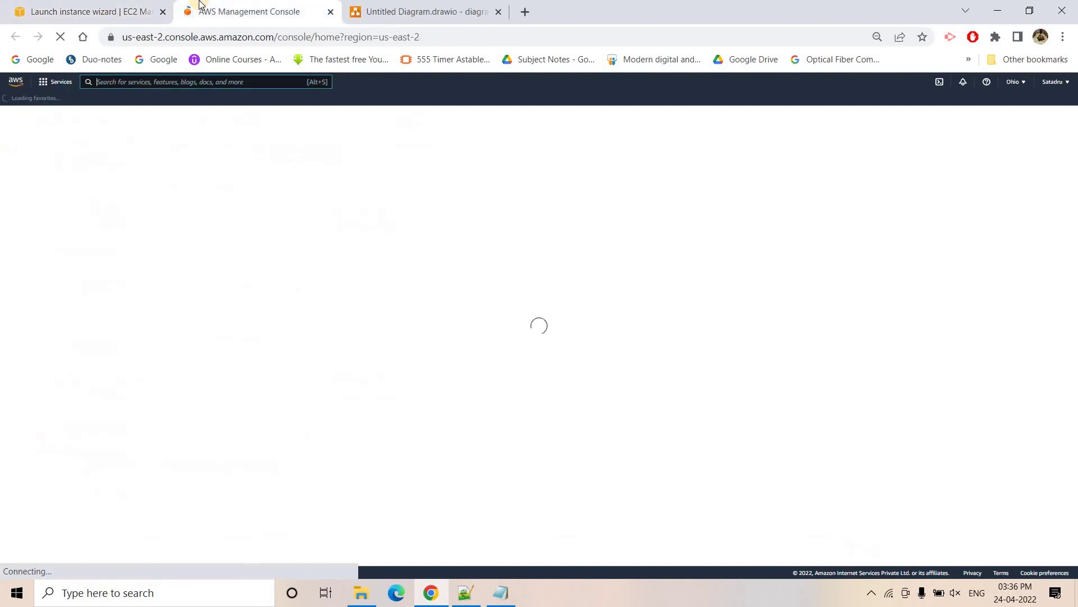
{"action": "left_click", "coordinate": [137, 295]}
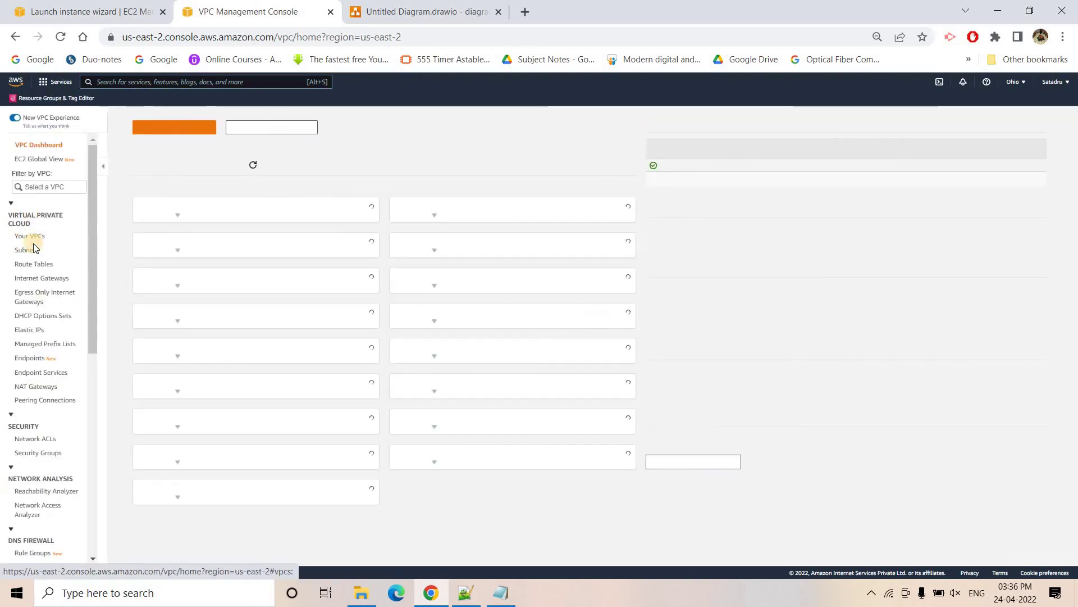
{"action": "left_click", "coordinate": [34, 240]}
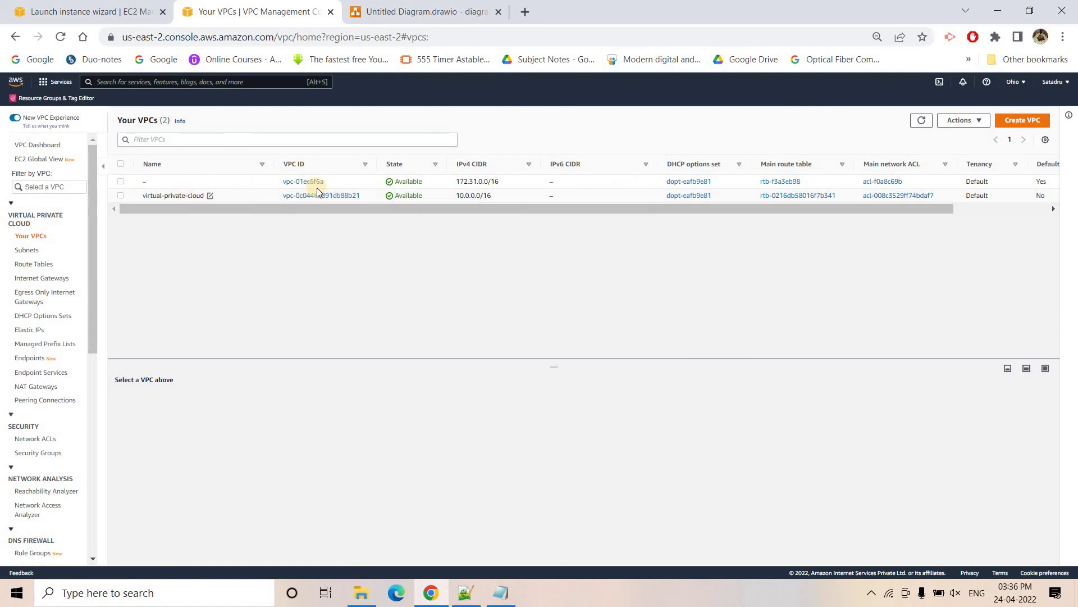
{"action": "left_click", "coordinate": [313, 200]}
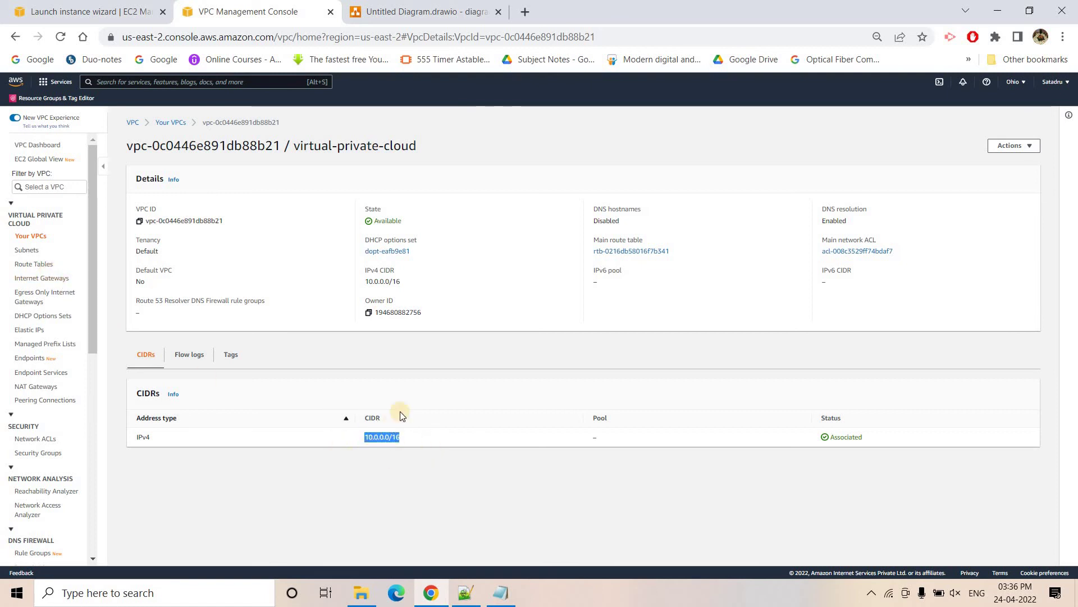
- Review the VPC's subnets and inspect the routes in the public-route and private-route tables
{"action": "left_click", "coordinate": [19, 251]}
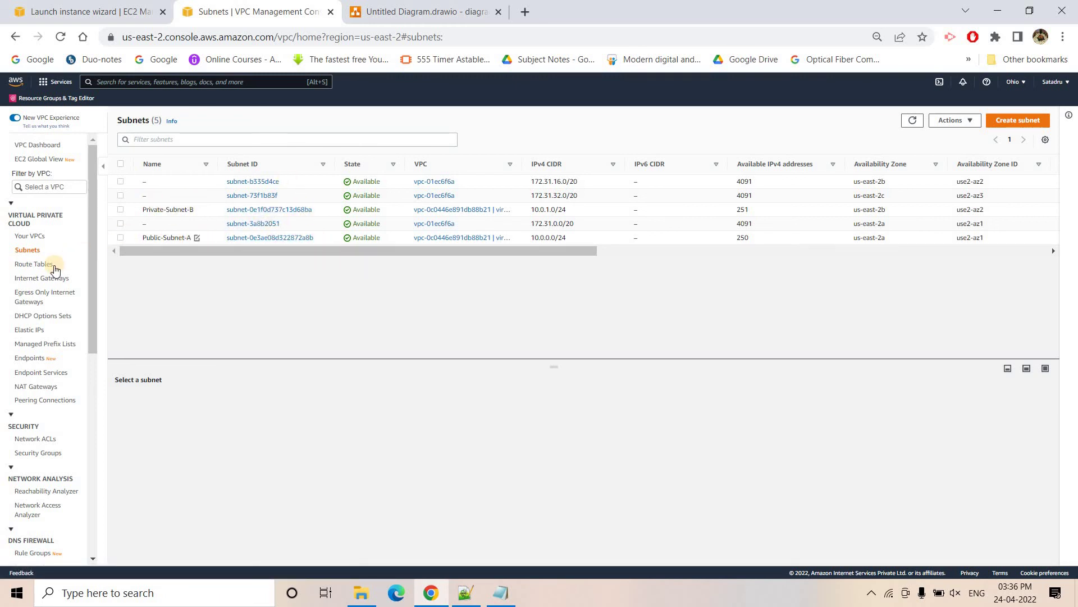
{"action": "left_click", "coordinate": [35, 265]}
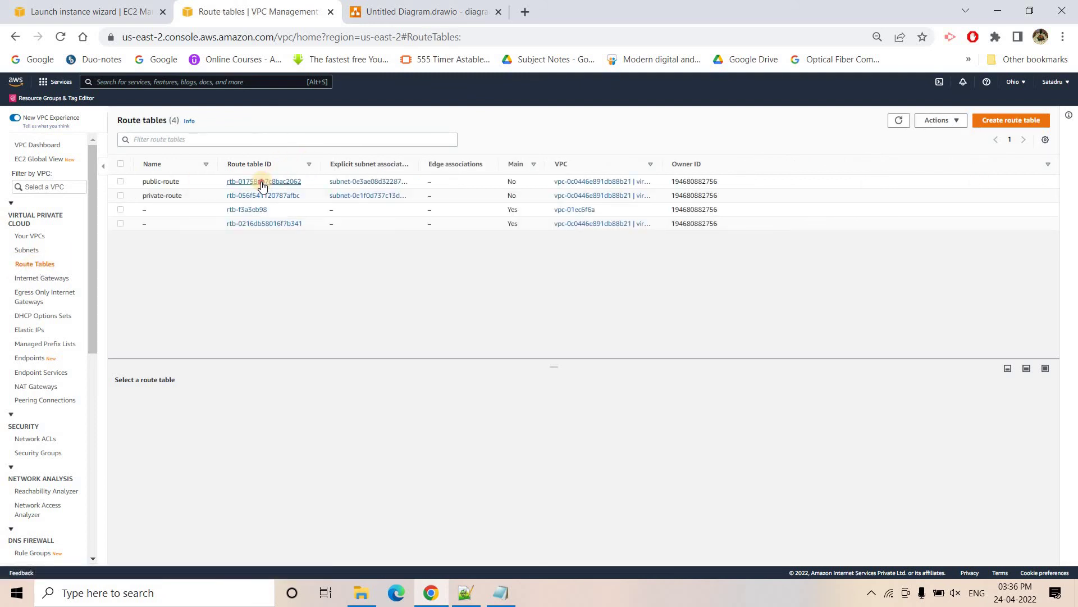
{"action": "left_click", "coordinate": [262, 181]}
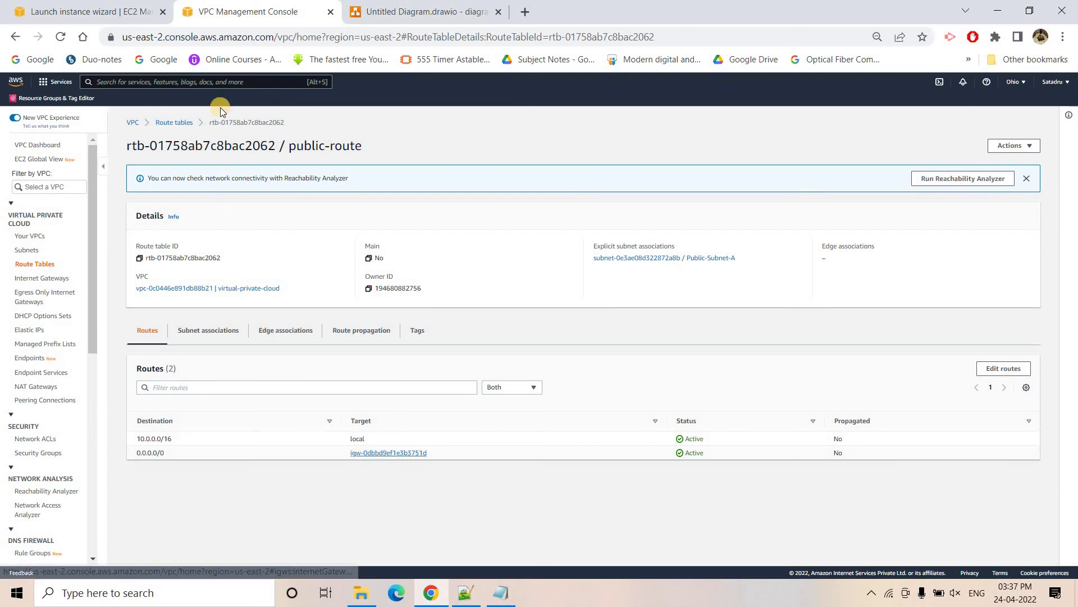
{"action": "left_click", "coordinate": [175, 127]}
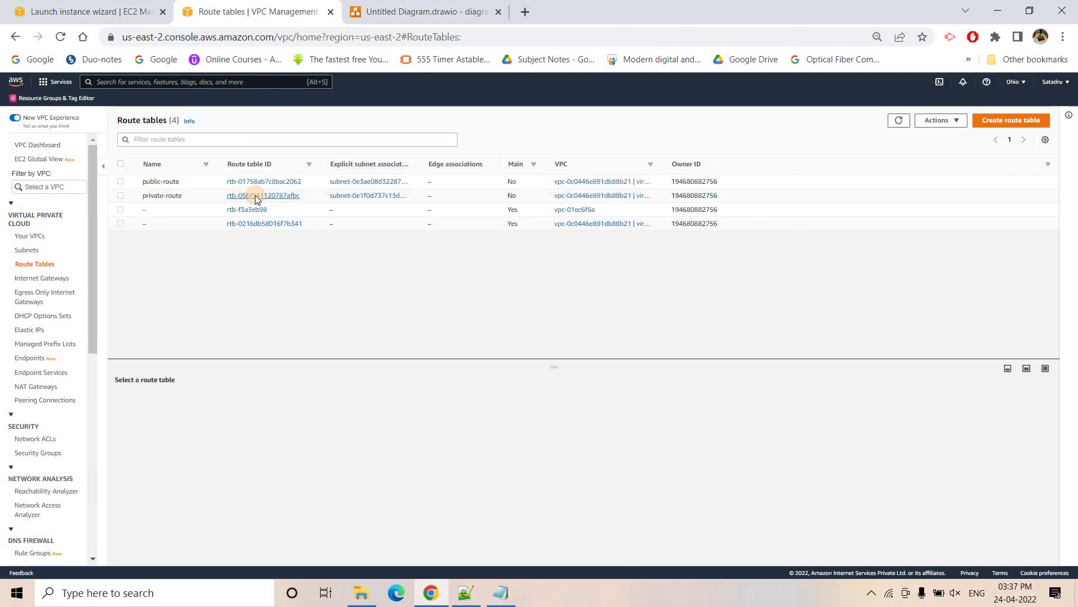
{"action": "left_click", "coordinate": [256, 195]}
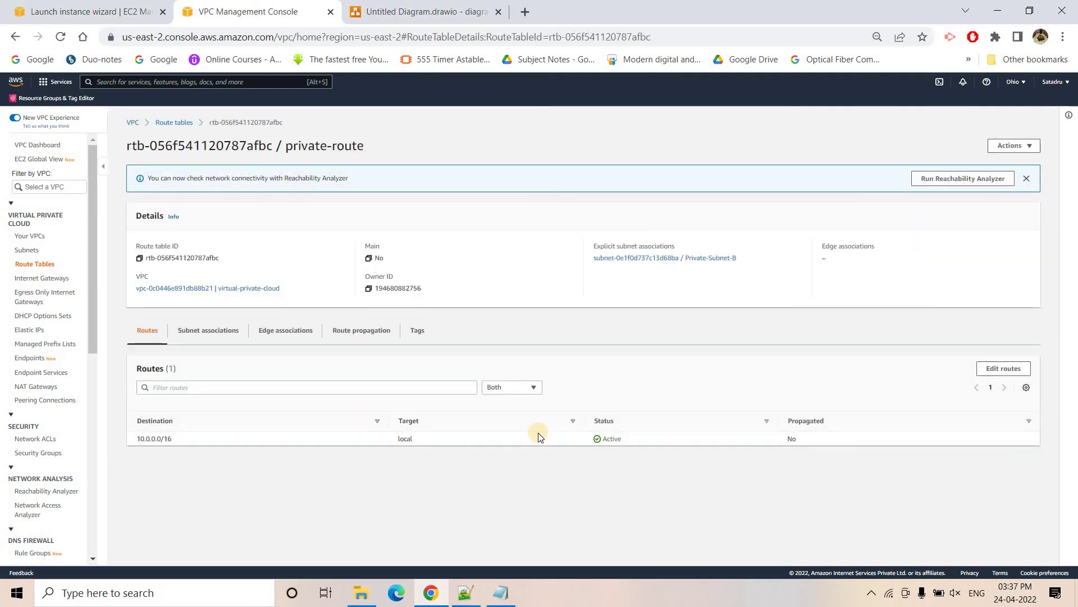
- Switch to the draw.io architecture diagram and examine the EC2 instances in the public and private subnets and their routing
{"action": "left_click", "coordinate": [97, 4]}
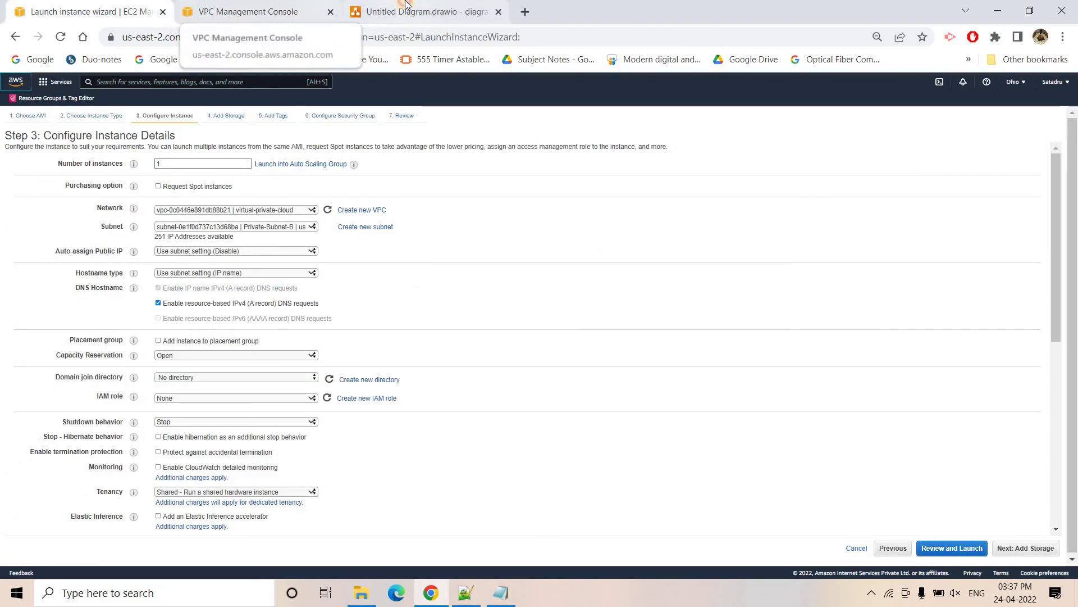
{"action": "left_click", "coordinate": [404, 11]}
{"action": "left_click", "coordinate": [383, 373]}
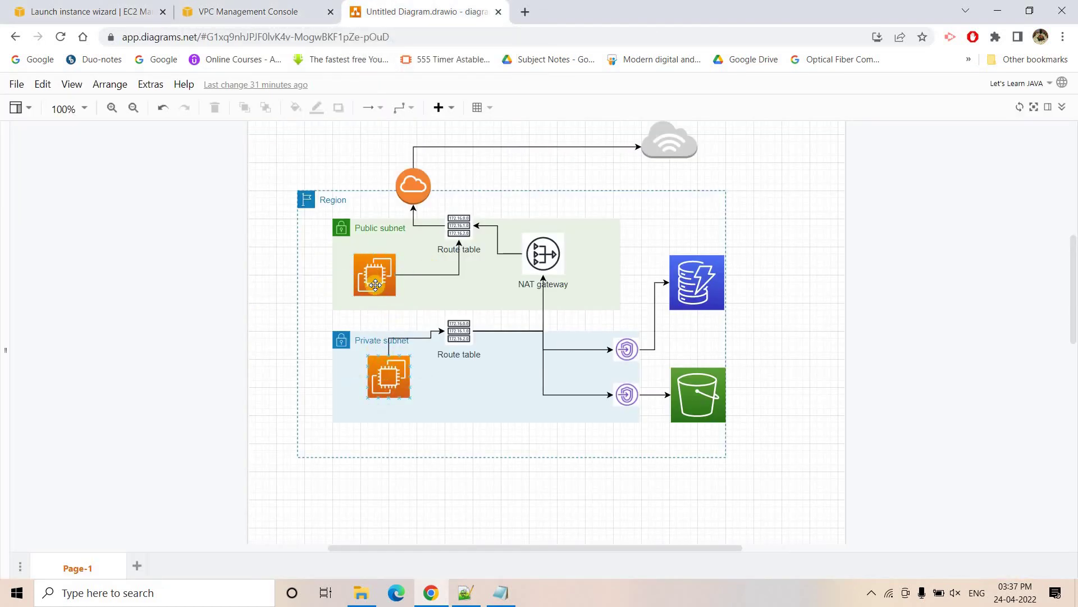
{"action": "left_click", "coordinate": [392, 367]}
{"action": "left_click", "coordinate": [378, 267]}
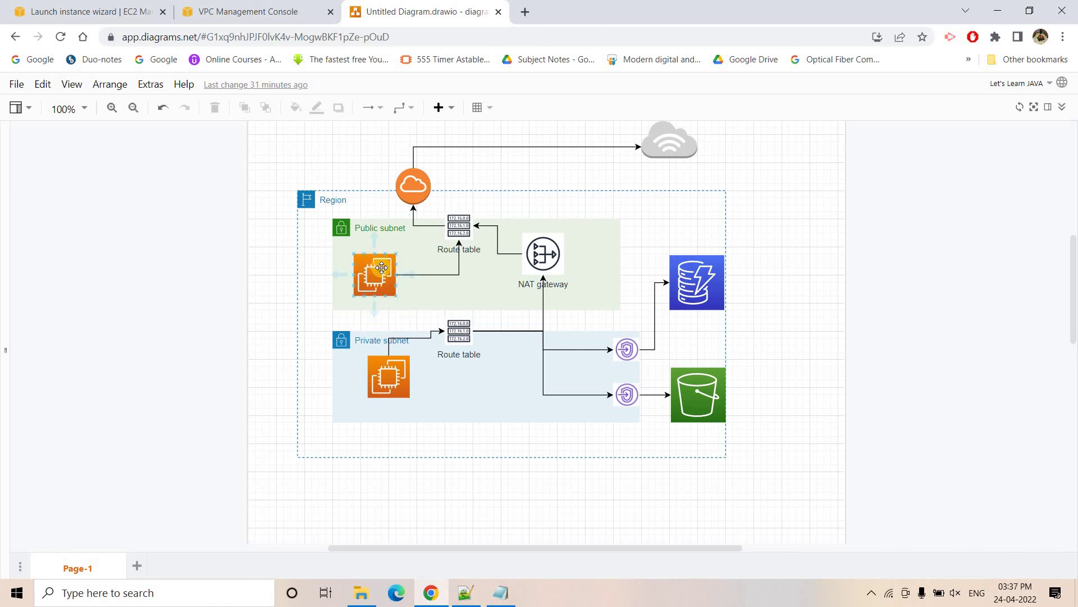
{"action": "left_click", "coordinate": [608, 140]}
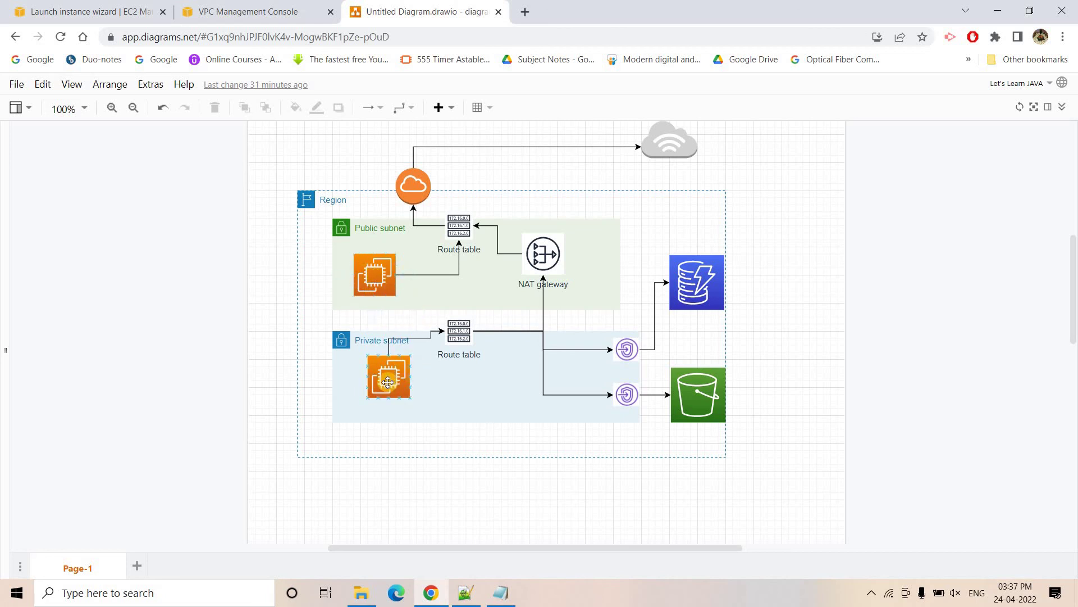
{"action": "left_click", "coordinate": [154, 334]}
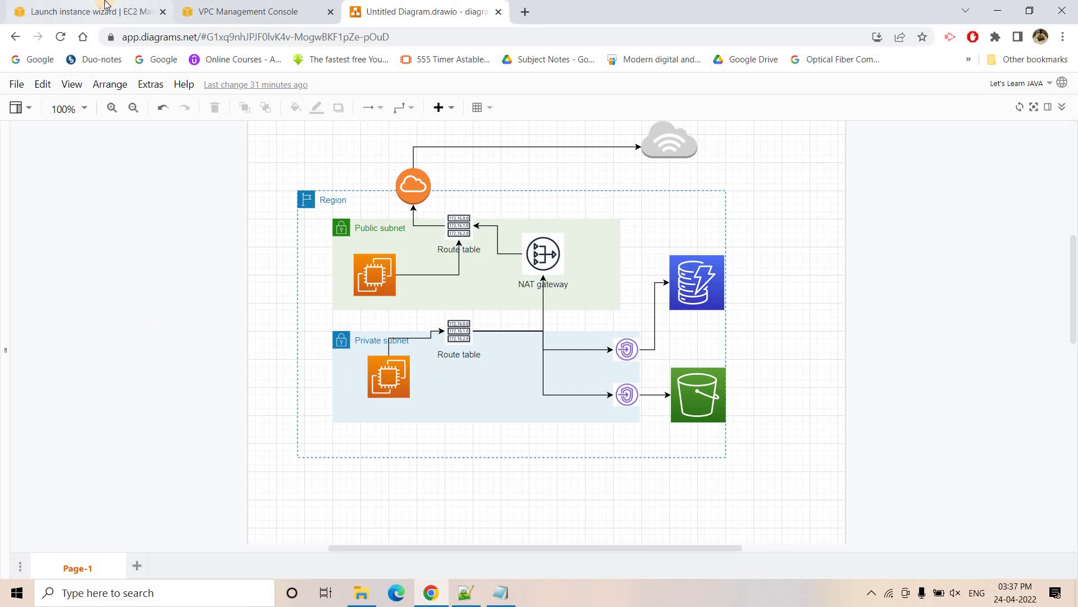
- Return to the instance launch wizard, keep the default storage and tags, and continue to the security group configuration
{"action": "left_click", "coordinate": [90, 12]}
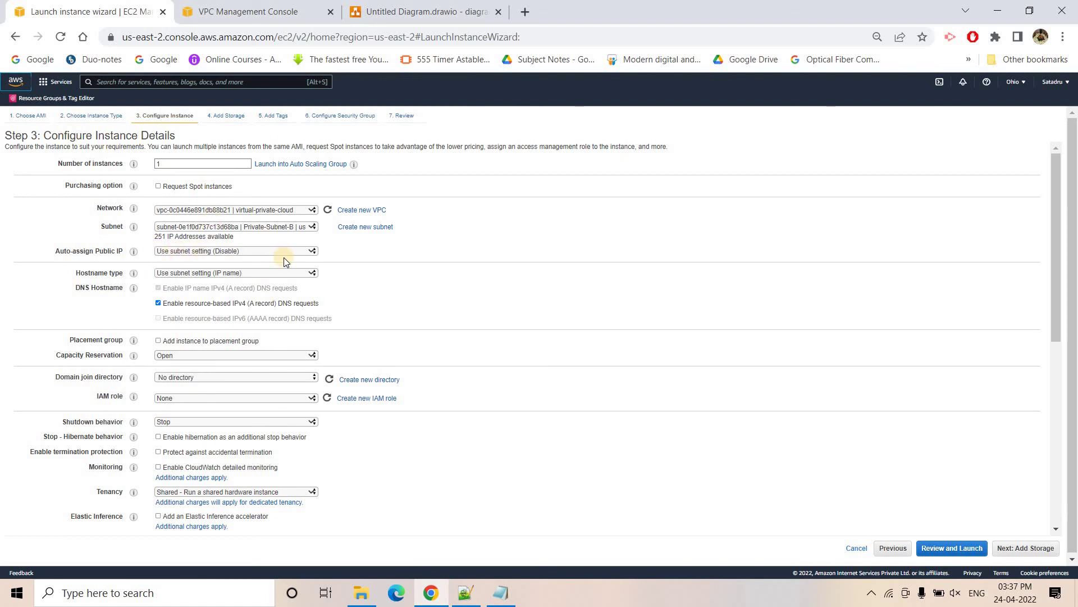
{"action": "left_click", "coordinate": [1029, 548]}
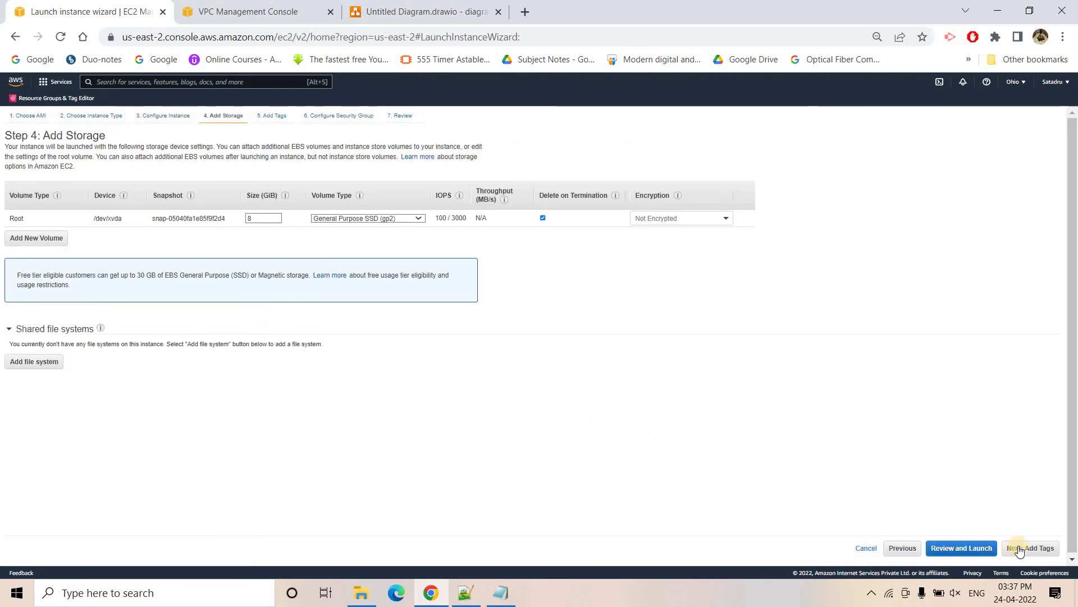
{"action": "left_click", "coordinate": [1020, 550]}
{"action": "left_click", "coordinate": [1019, 548]}
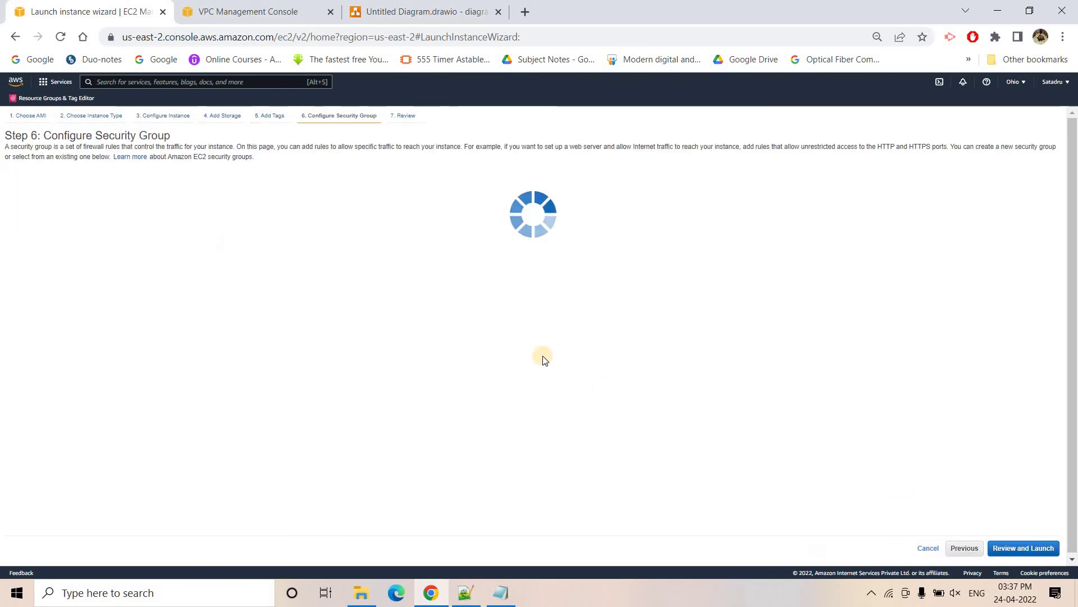
- Add an All ICMP - IPv4 rule to the new security group
{"action": "left_click", "coordinate": [27, 271]}
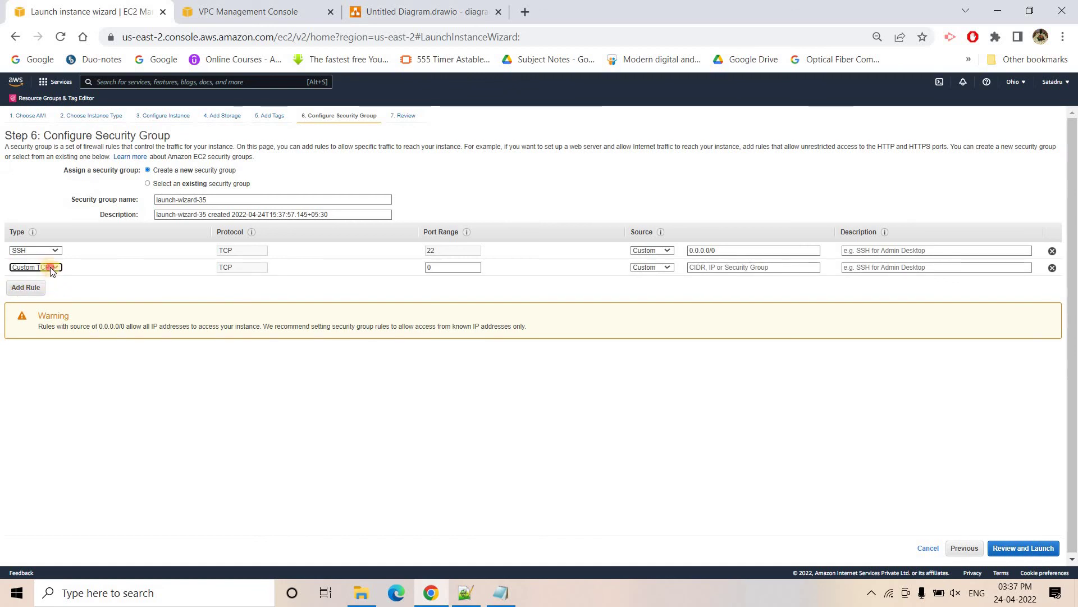
{"action": "left_click", "coordinate": [35, 267]}
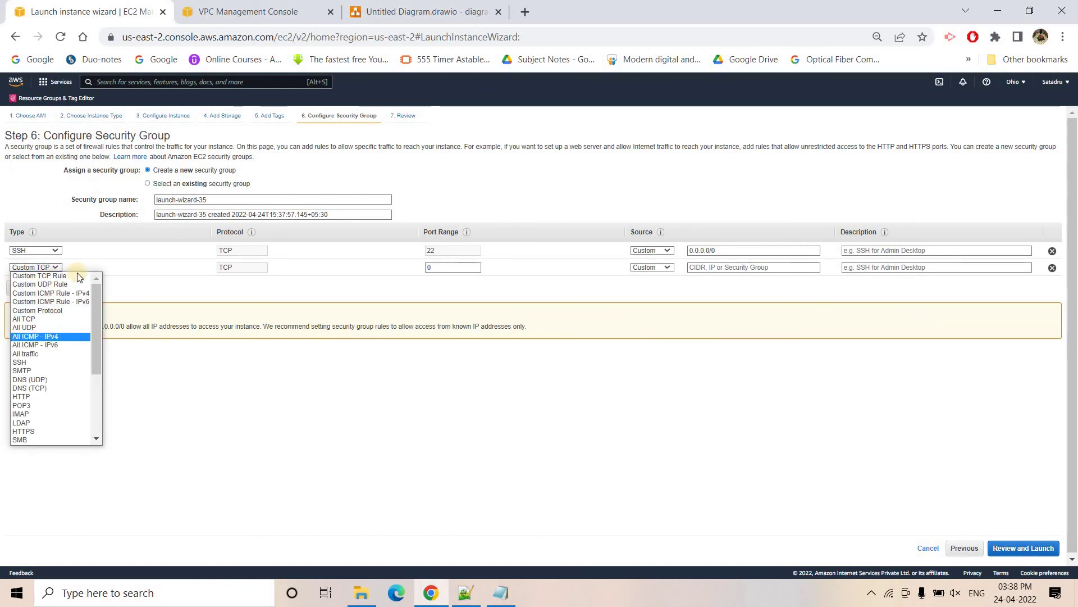
{"action": "left_click", "coordinate": [42, 336]}
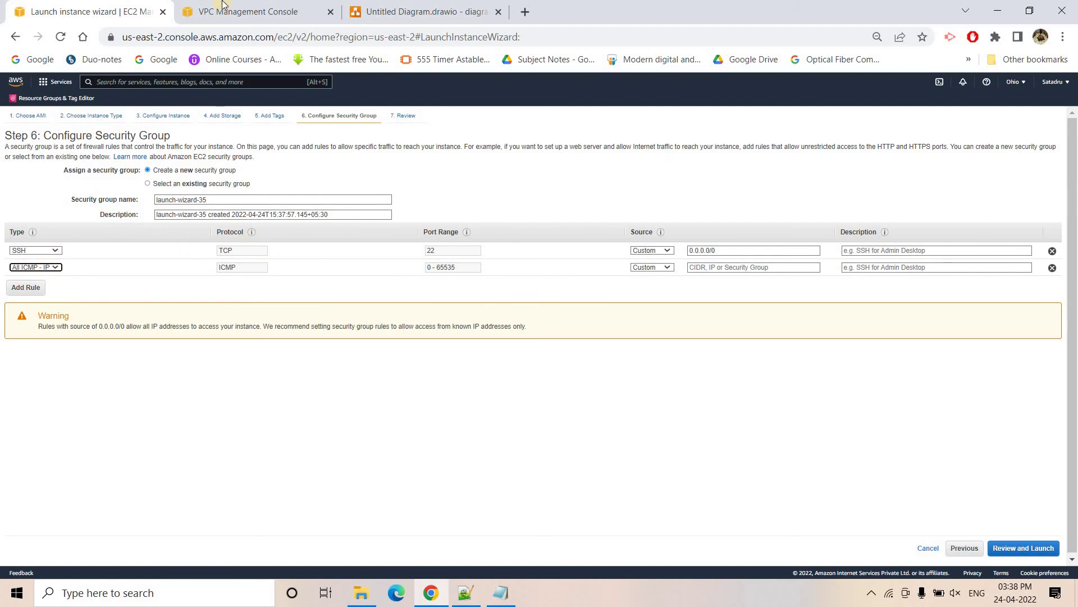
- Copy Public-Subnet-A's IPv4 CIDR, set 10.0.0.0/24 as the source of the SSH and ICMP rules, and continue to the launch review
{"action": "left_click", "coordinate": [723, 251]}
{"action": "key", "text": "ctrl+a"}
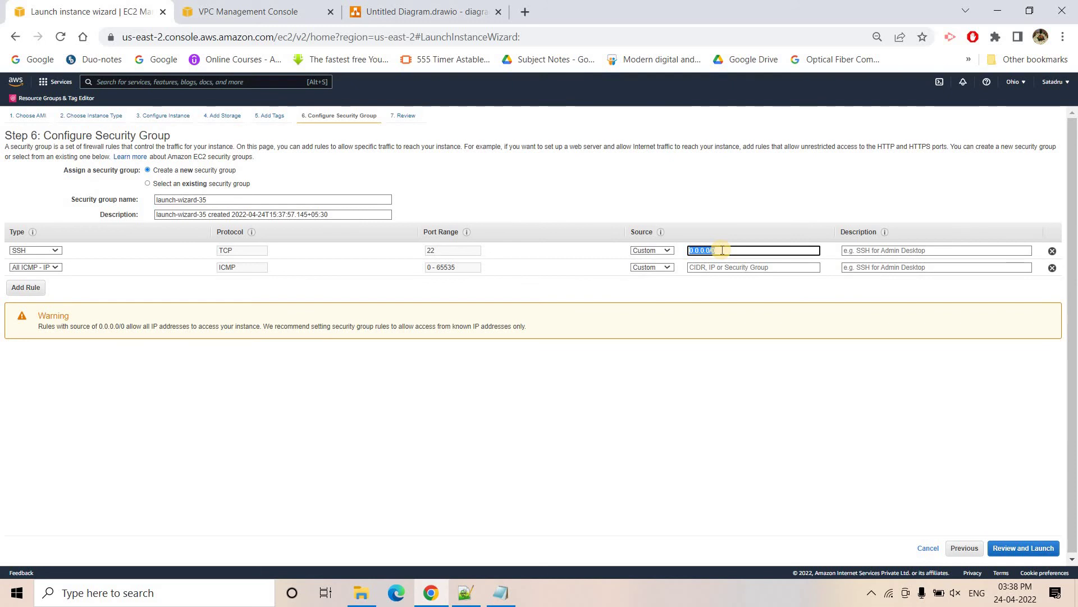
{"action": "left_click", "coordinate": [256, 11]}
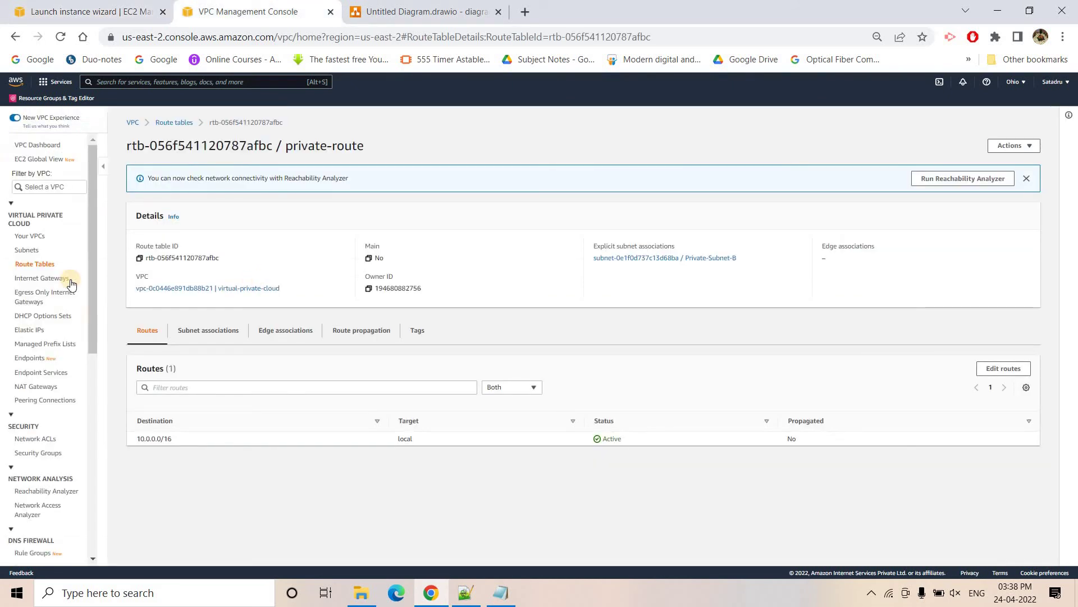
{"action": "left_click", "coordinate": [26, 249]}
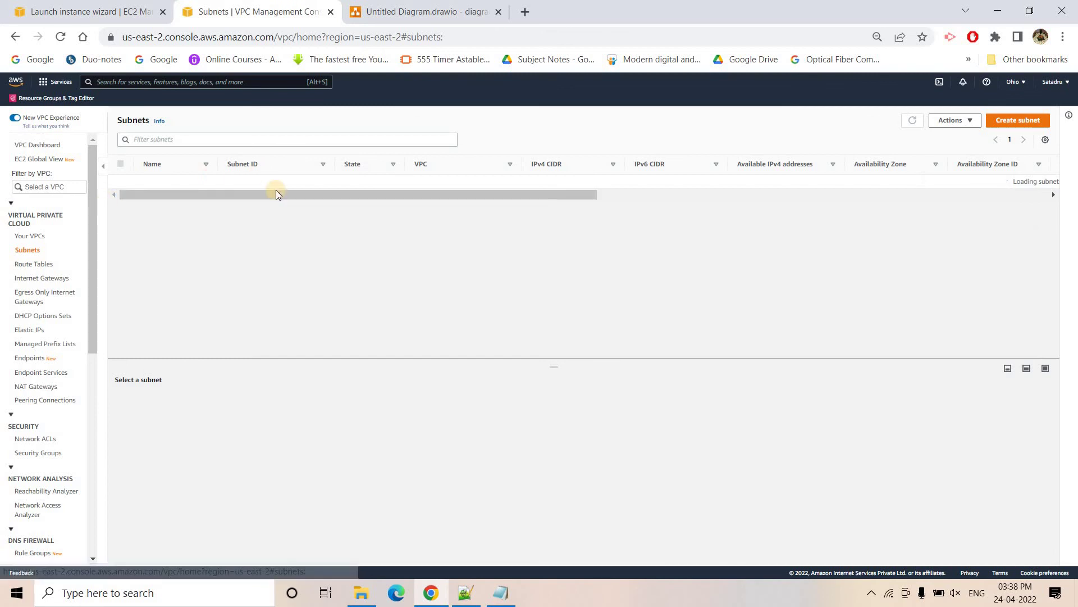
{"action": "left_click", "coordinate": [267, 238]}
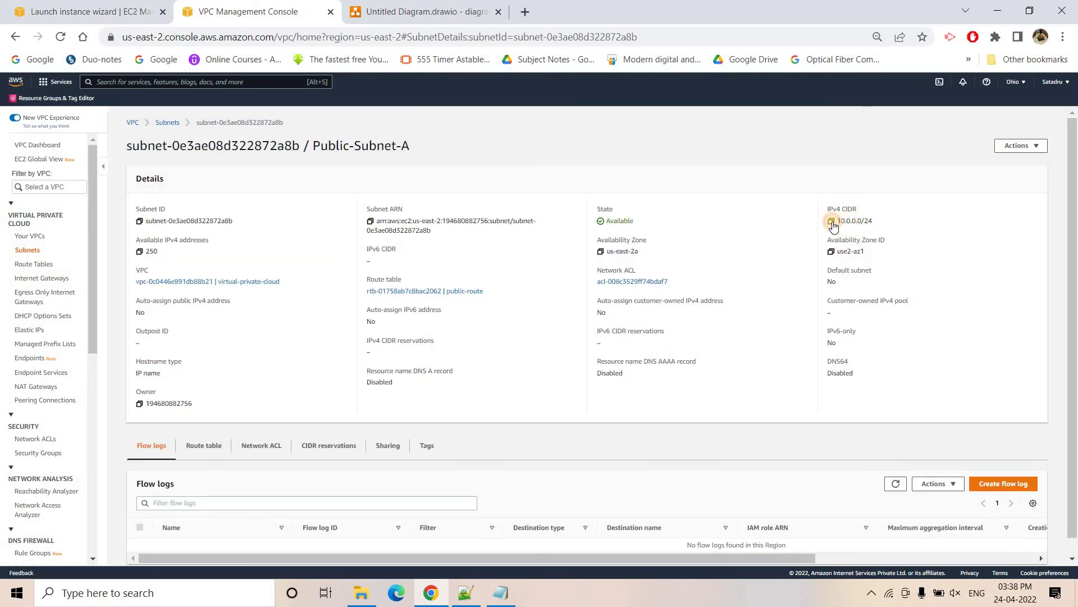
{"action": "left_click", "coordinate": [831, 221]}
{"action": "left_click", "coordinate": [84, 11]}
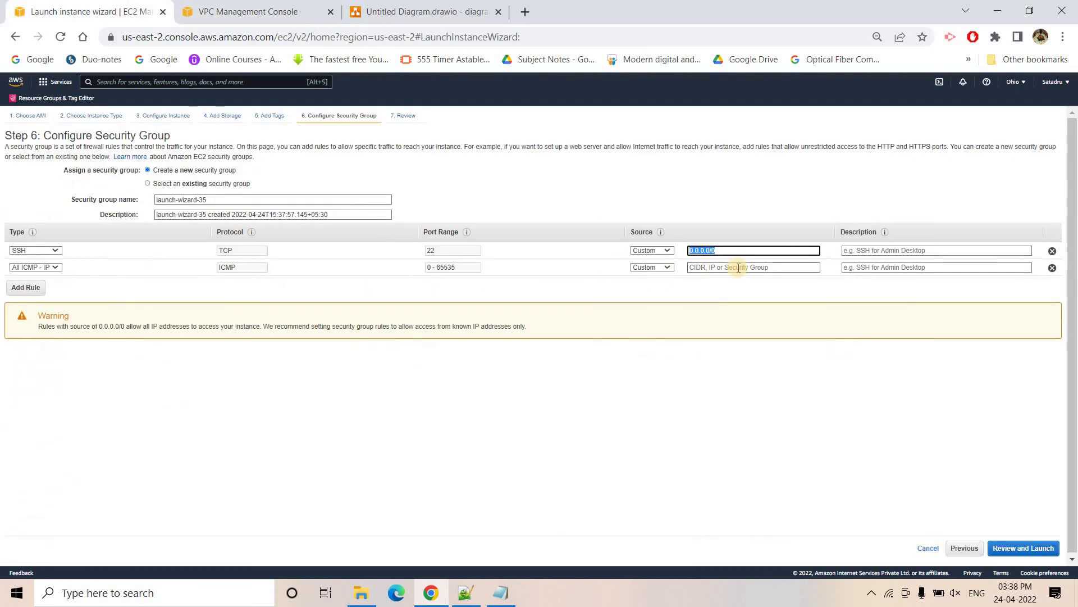
{"action": "key", "text": "ctrl+v"}
{"action": "left_click", "coordinate": [739, 267]}
{"action": "key", "text": "ctrl+v"}
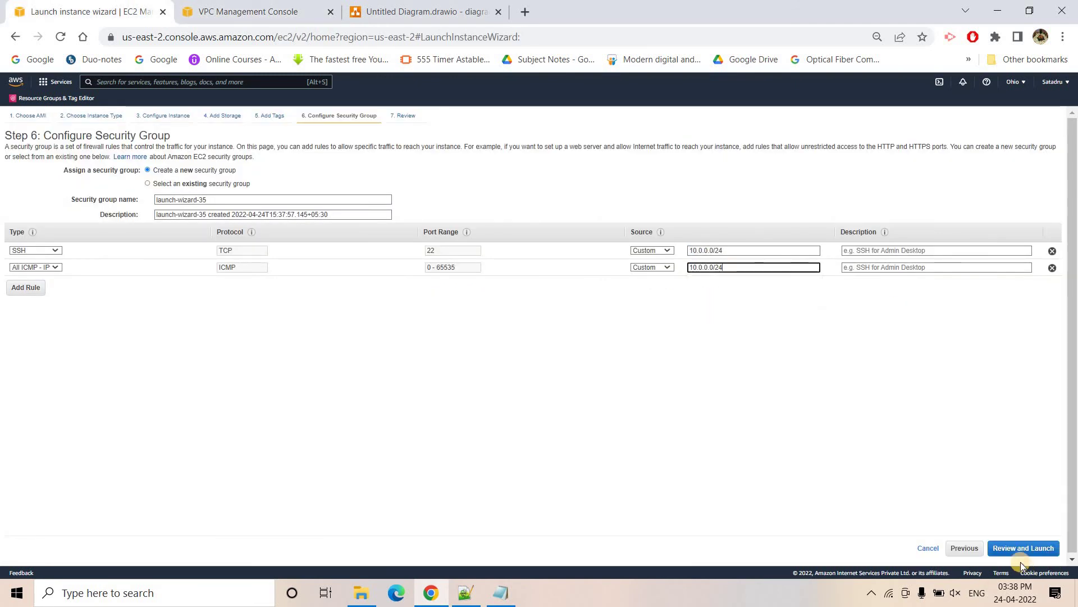
{"action": "left_click", "coordinate": [1018, 550]}
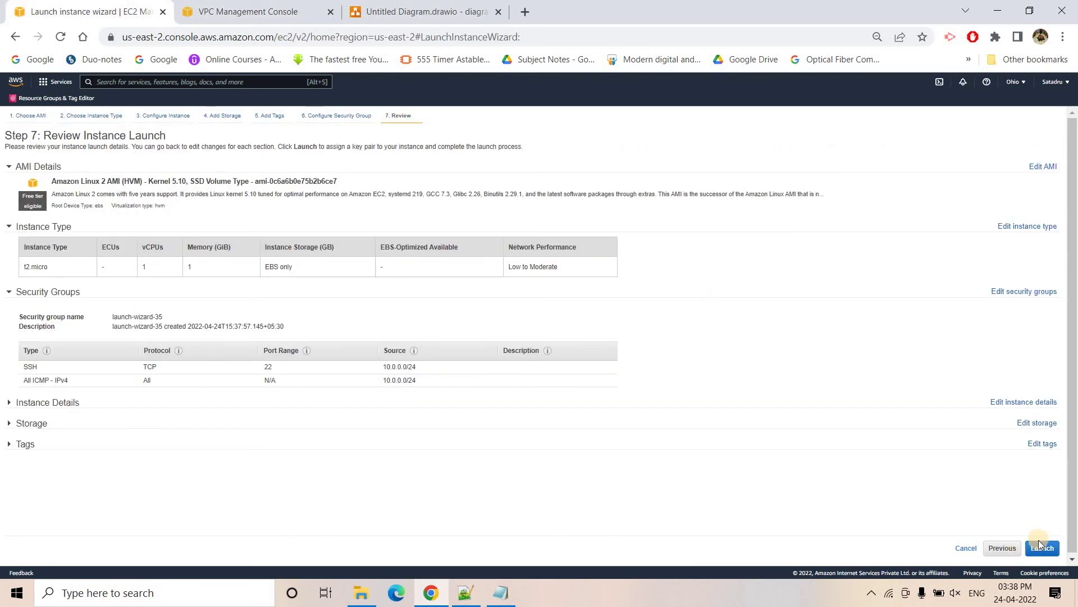
- Go back to the instance details of the launch configuration and set the IAM role to demotestingdynamodbs3
{"action": "left_click", "coordinate": [989, 551]}
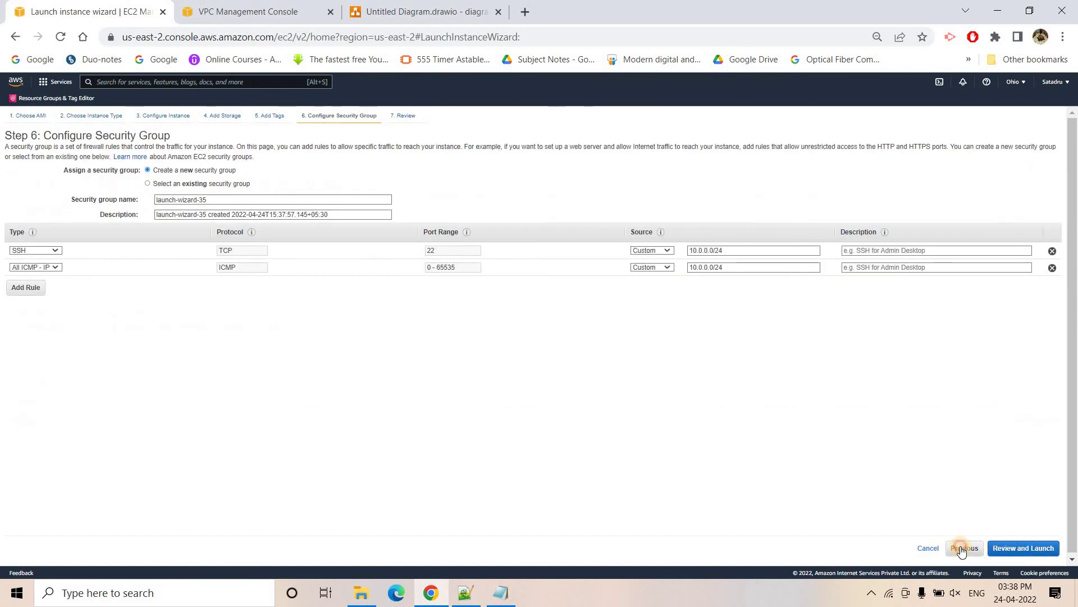
{"action": "left_click", "coordinate": [962, 549]}
{"action": "left_click", "coordinate": [862, 548]}
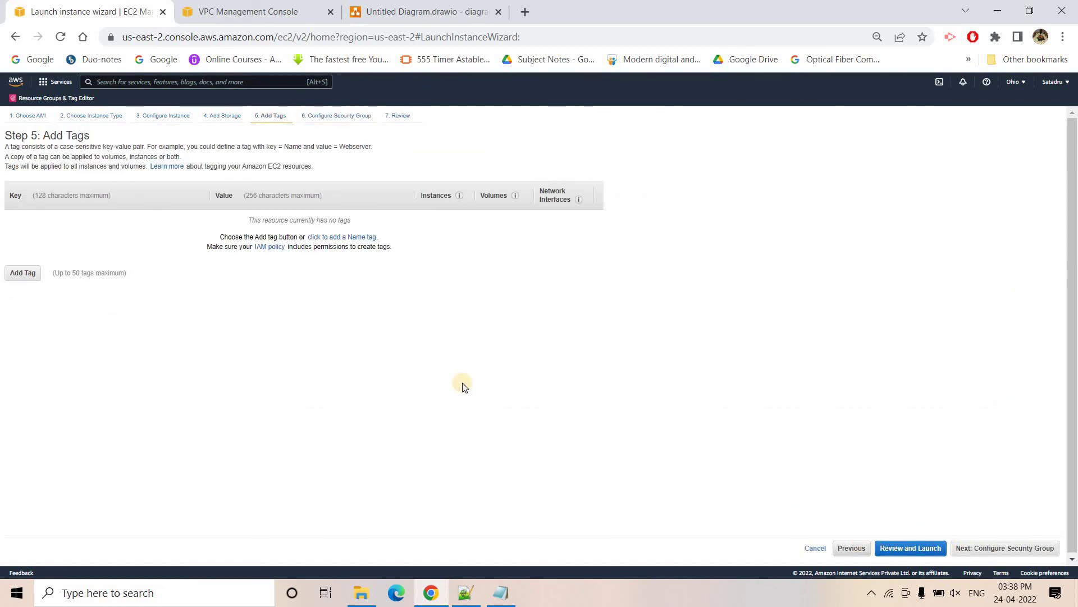
{"action": "left_click", "coordinate": [887, 543]}
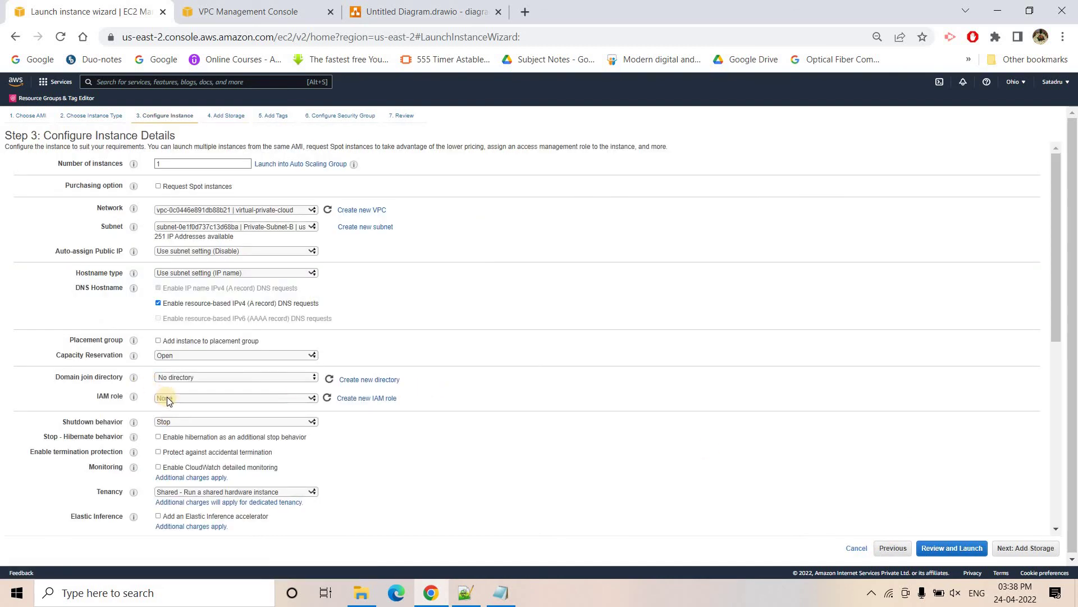
{"action": "left_click", "coordinate": [180, 399]}
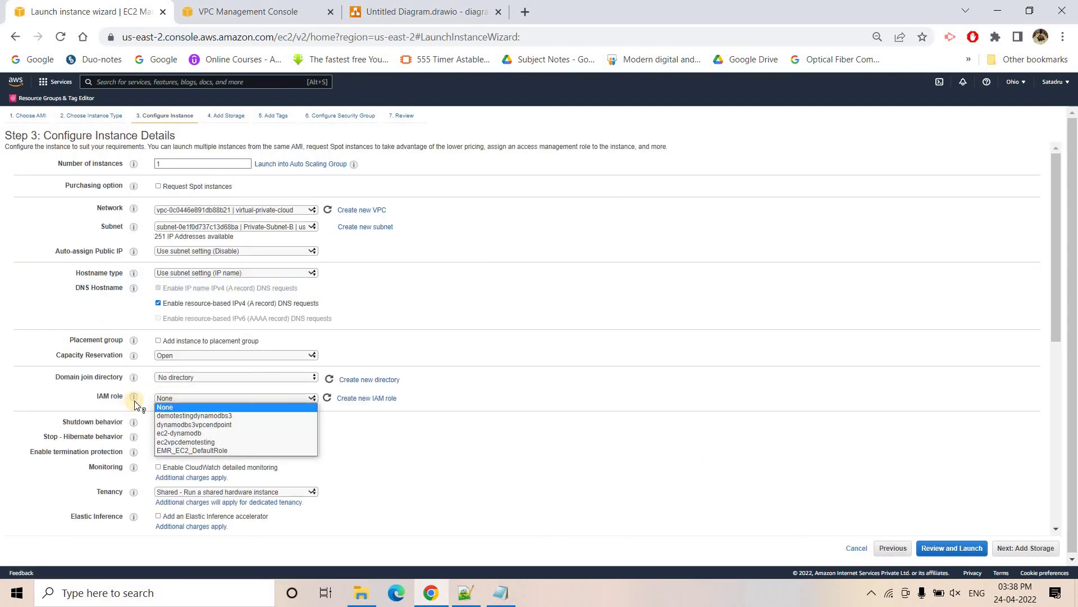
{"action": "left_click", "coordinate": [214, 416]}
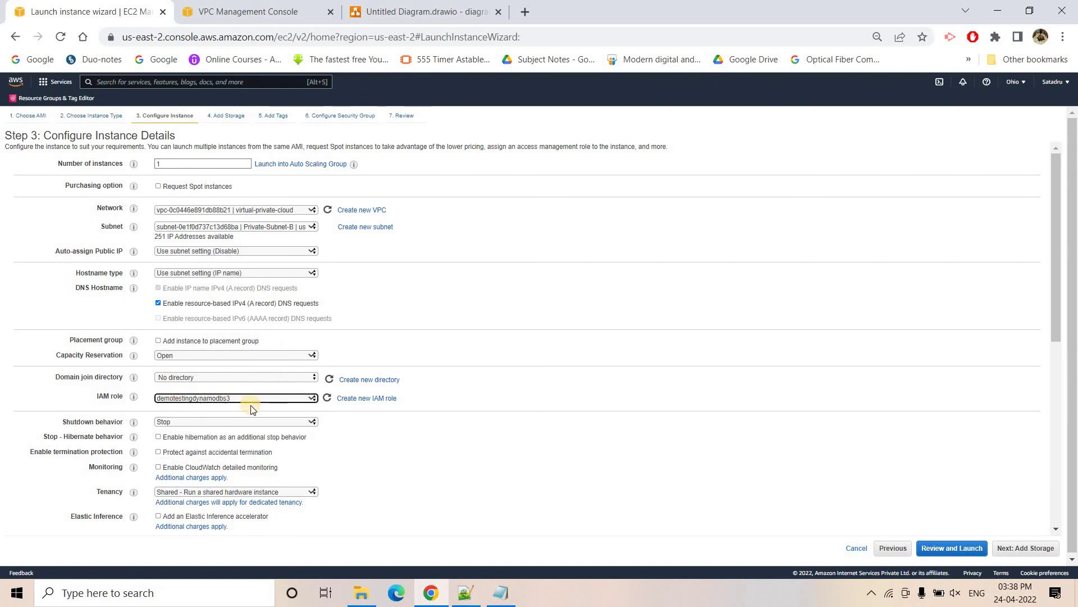
- Proceed to the launch review with the remaining settings kept and launch the instance with the existing demokeyyt18 key pair, acknowledging private key access
{"action": "left_click", "coordinate": [1021, 549]}
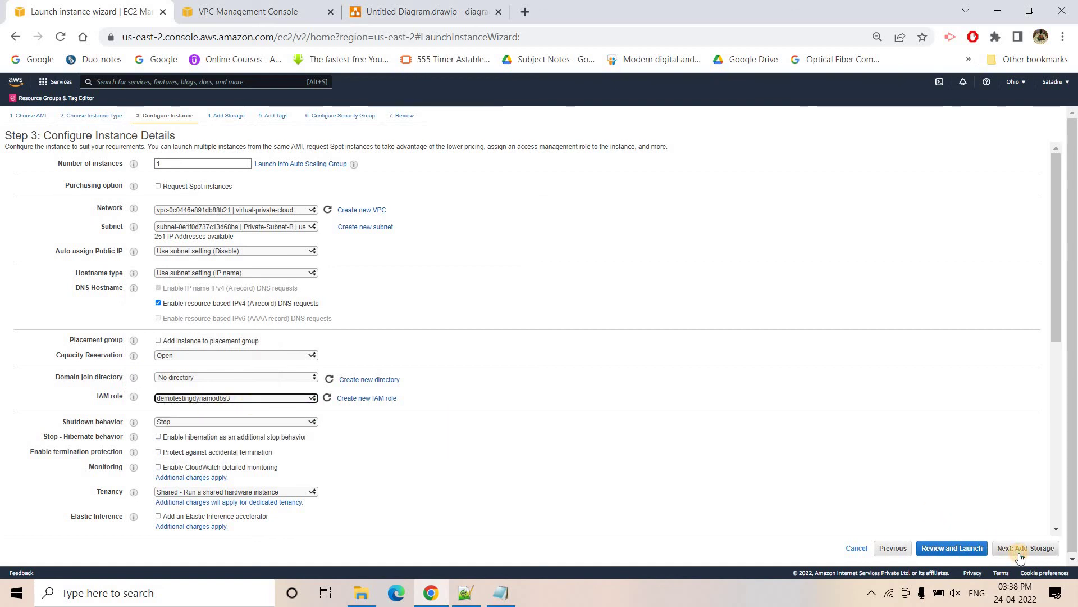
{"action": "left_click", "coordinate": [1020, 548]}
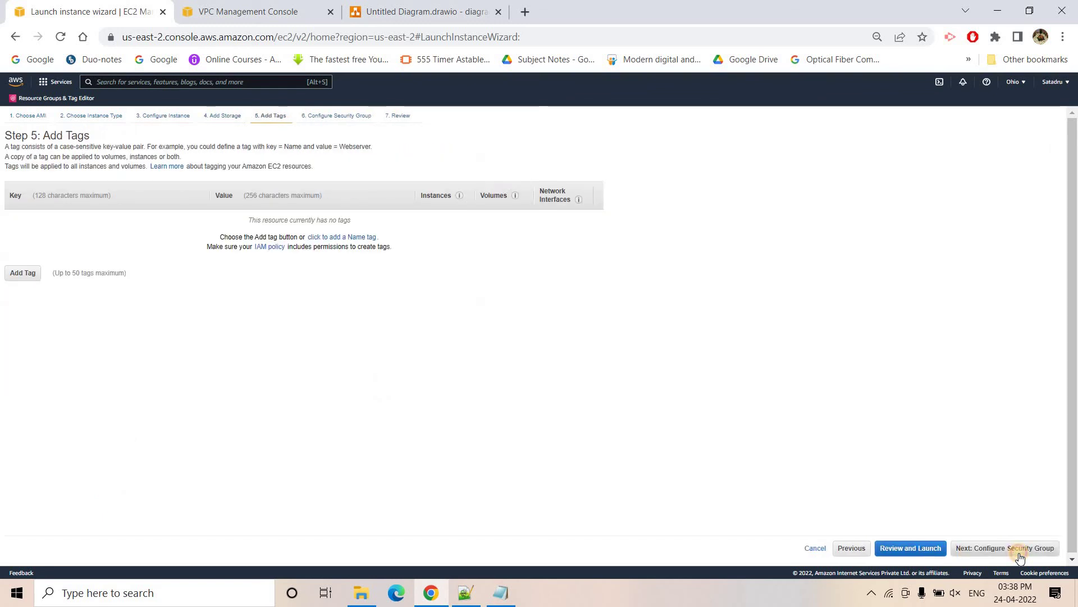
{"action": "left_click", "coordinate": [1020, 553]}
{"action": "left_click", "coordinate": [1020, 554]}
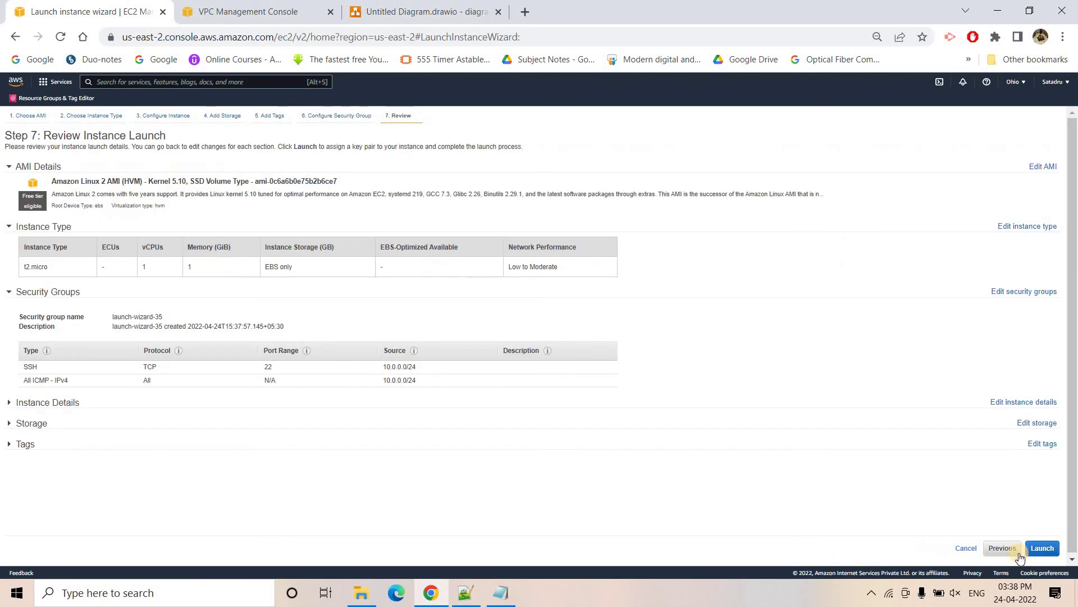
{"action": "left_click", "coordinate": [1054, 554]}
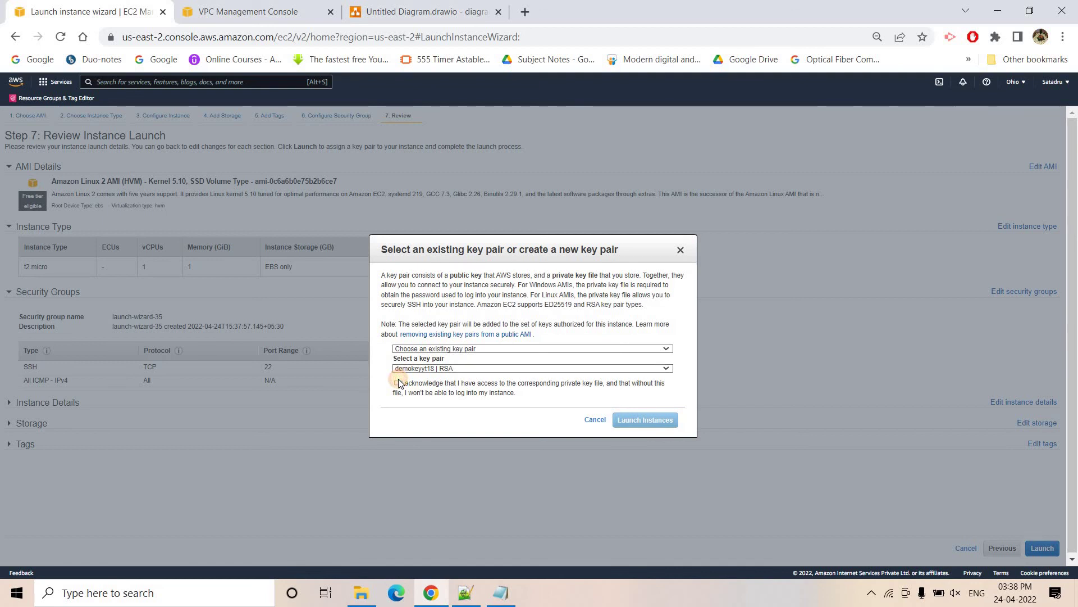
{"action": "left_click", "coordinate": [397, 381]}
{"action": "left_click", "coordinate": [621, 421]}
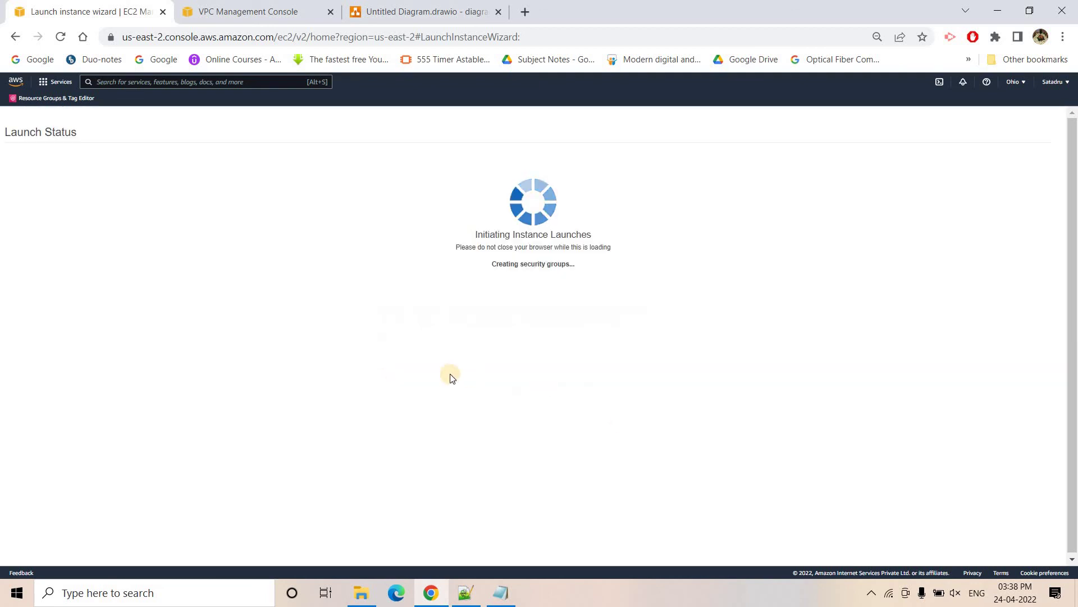
- Switch to the Notepad++ notes and review the EC2 launch step and the step for transferring the pem file to EC2 A
{"action": "left_click", "coordinate": [474, 593]}
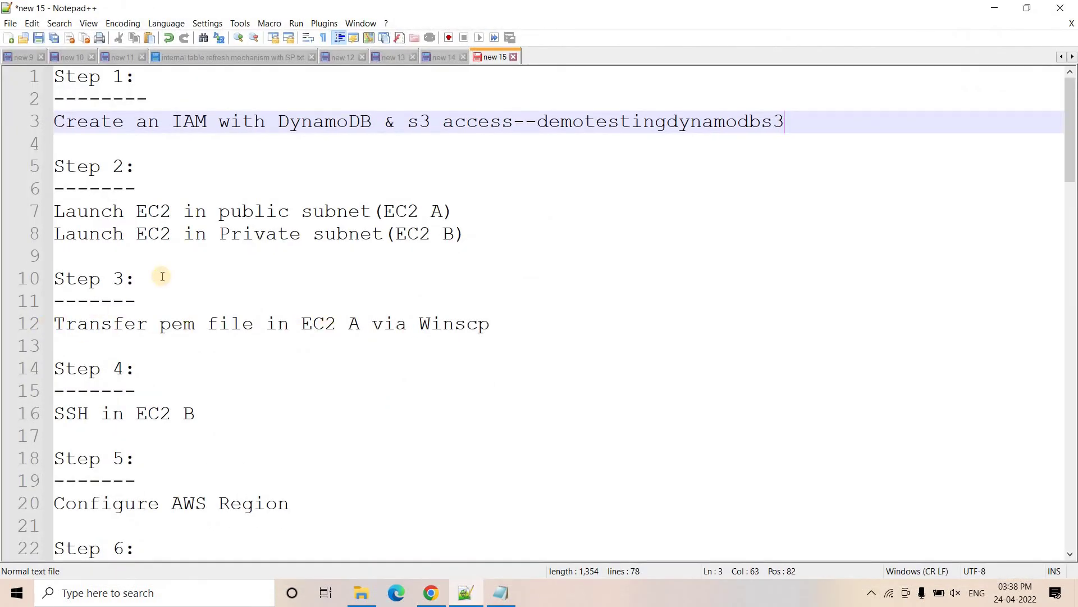
{"action": "left_click_drag", "start_coordinate": [219, 234], "coordinate": [481, 229]}
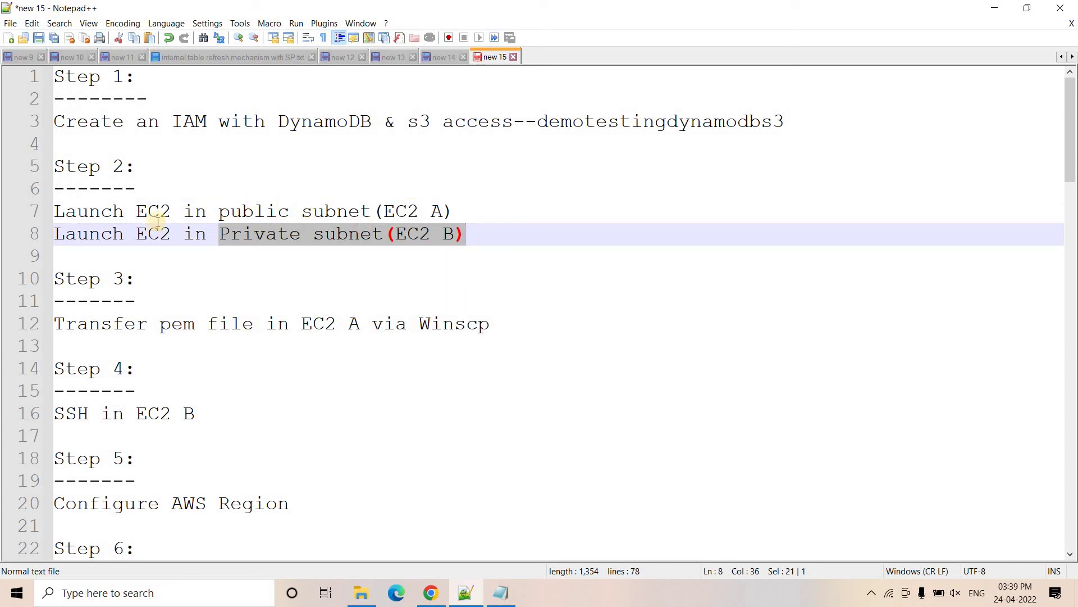
{"action": "left_click_drag", "start_coordinate": [137, 211], "coordinate": [147, 190]}
{"action": "left_click_drag", "start_coordinate": [467, 211], "coordinate": [475, 212]}
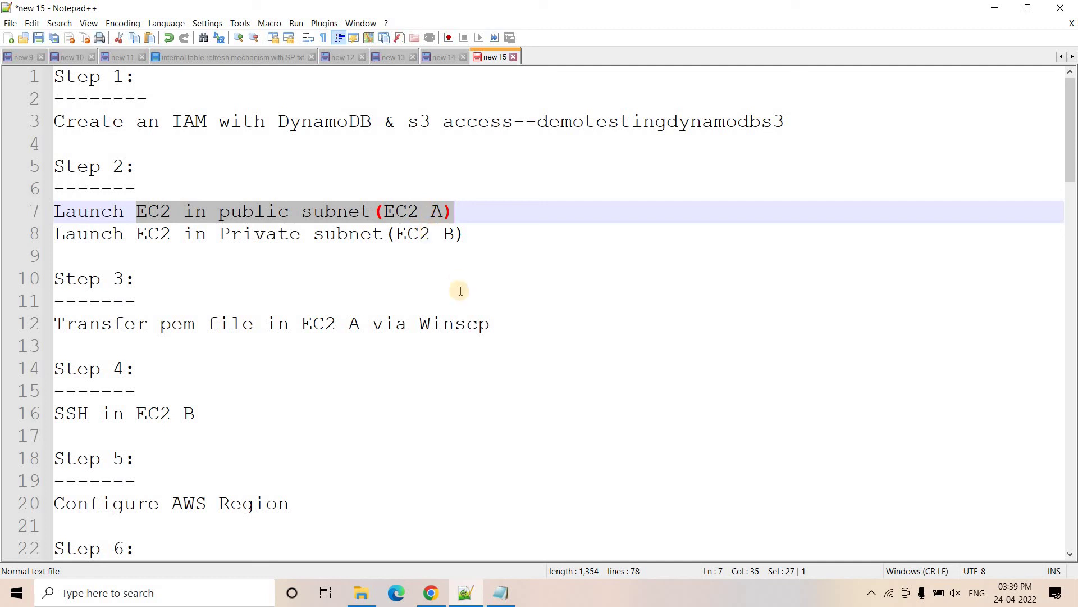
{"action": "left_click_drag", "start_coordinate": [136, 324], "coordinate": [455, 324]}
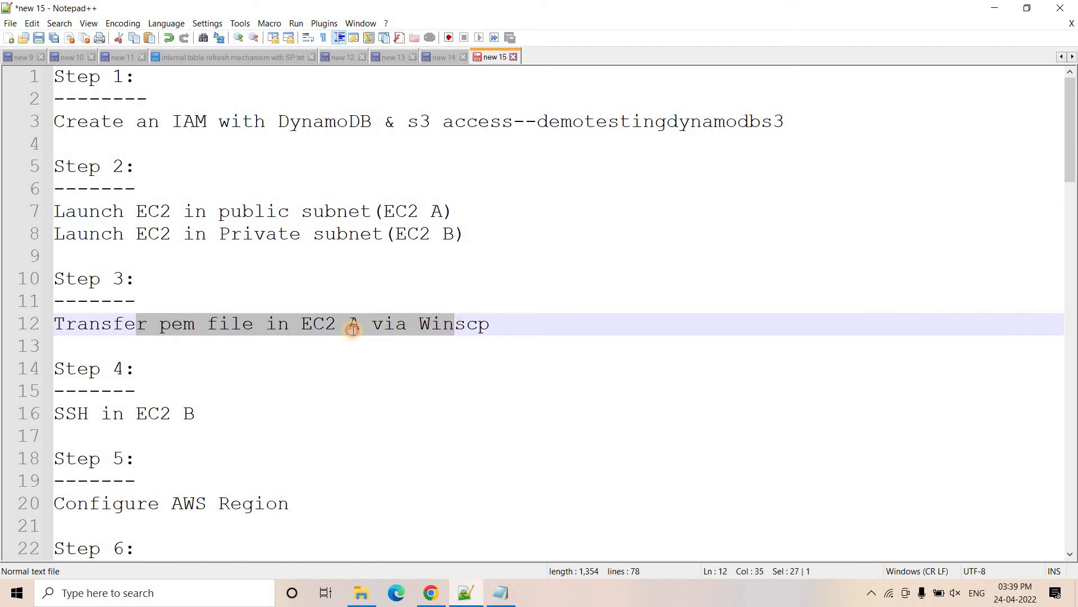
{"action": "left_click", "coordinate": [353, 329]}
{"action": "left_click", "coordinate": [509, 315]}
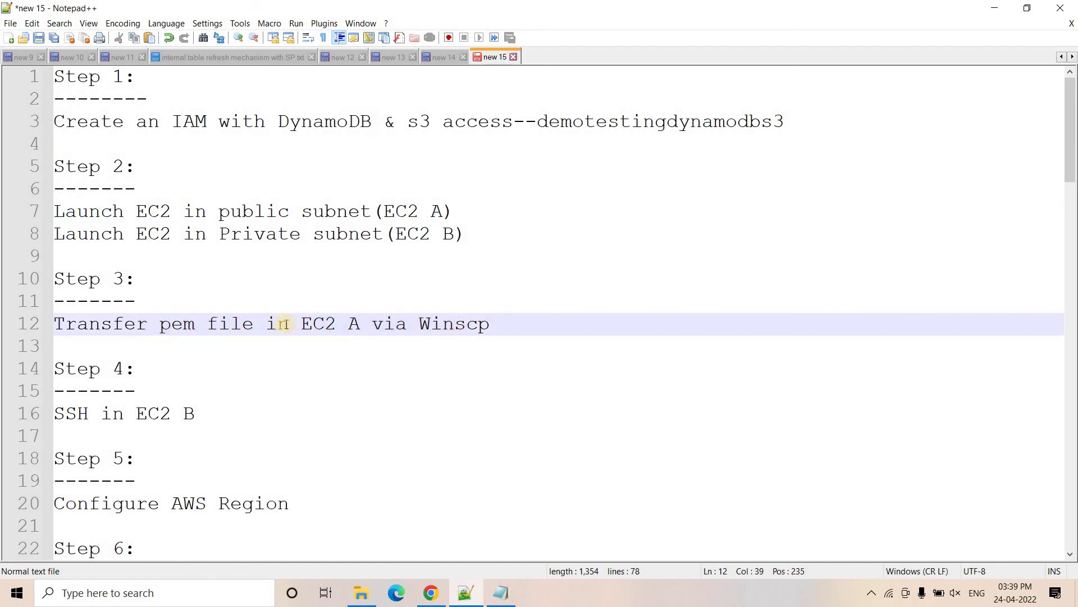
{"action": "left_click_drag", "start_coordinate": [148, 324], "coordinate": [264, 324]}
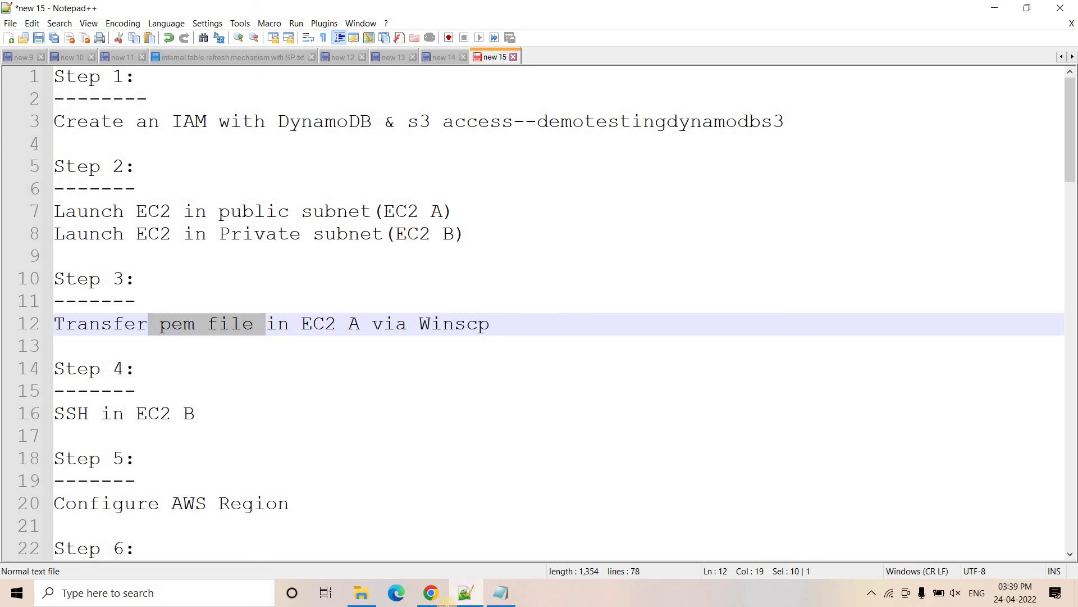
- Return to the EC2 console, show all instances unfiltered, and copy the public IPv4 address of the running us-east-2a instance
{"action": "key", "text": "alt+Tab"}
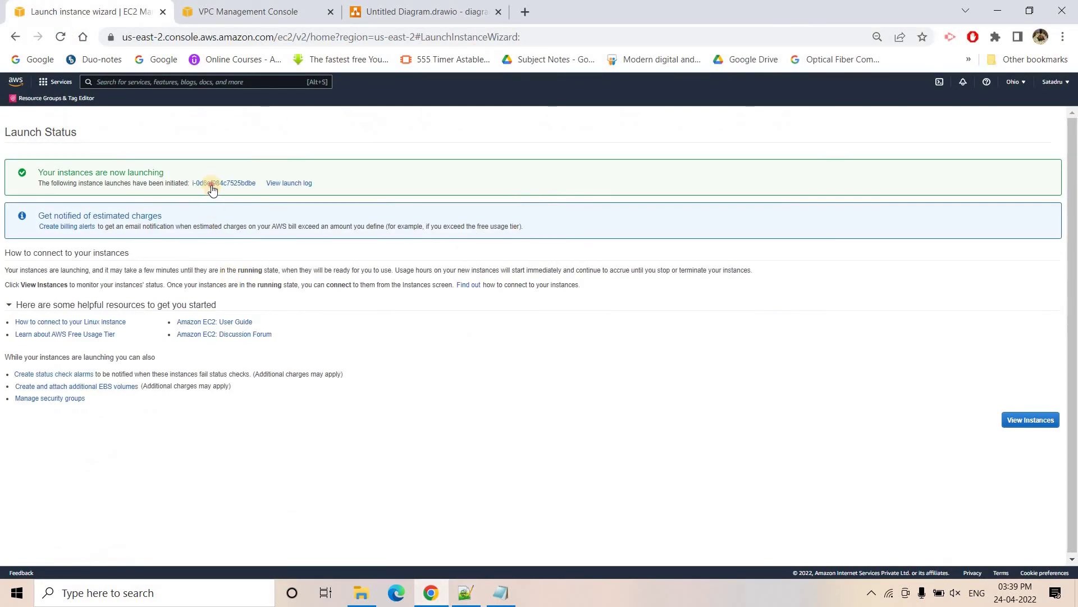
{"action": "left_click", "coordinate": [212, 188]}
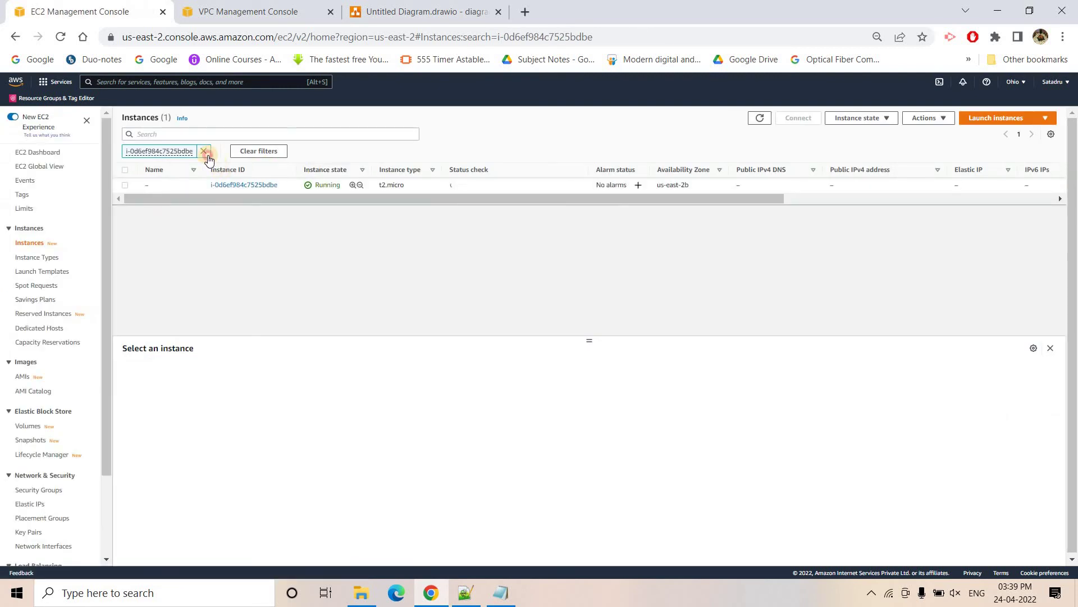
{"action": "left_click", "coordinate": [206, 152]}
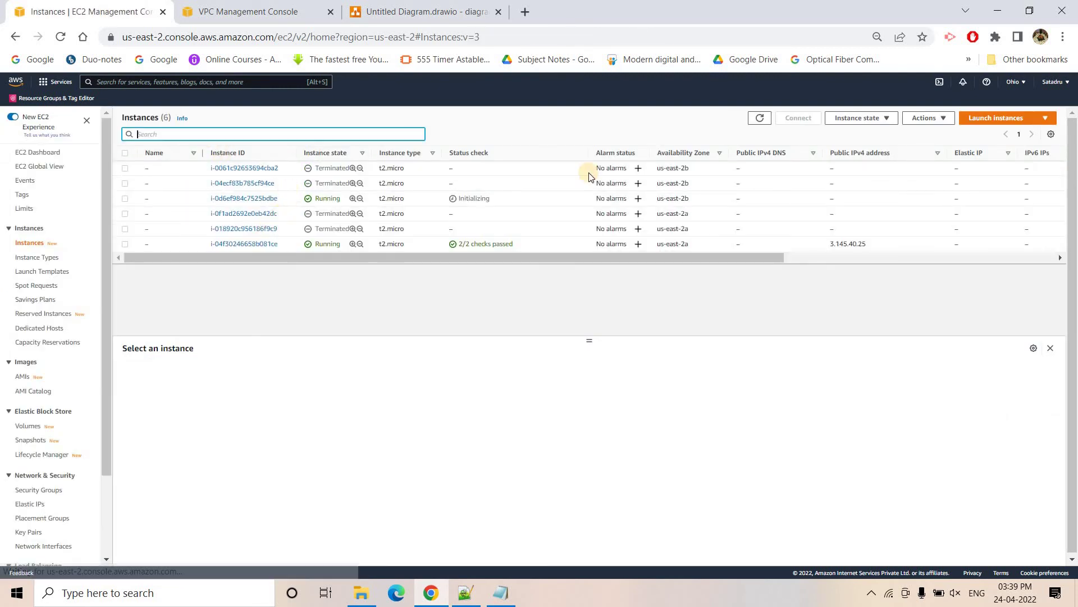
{"action": "double_click", "coordinate": [845, 245]}
{"action": "key", "text": "ctrl+c"}
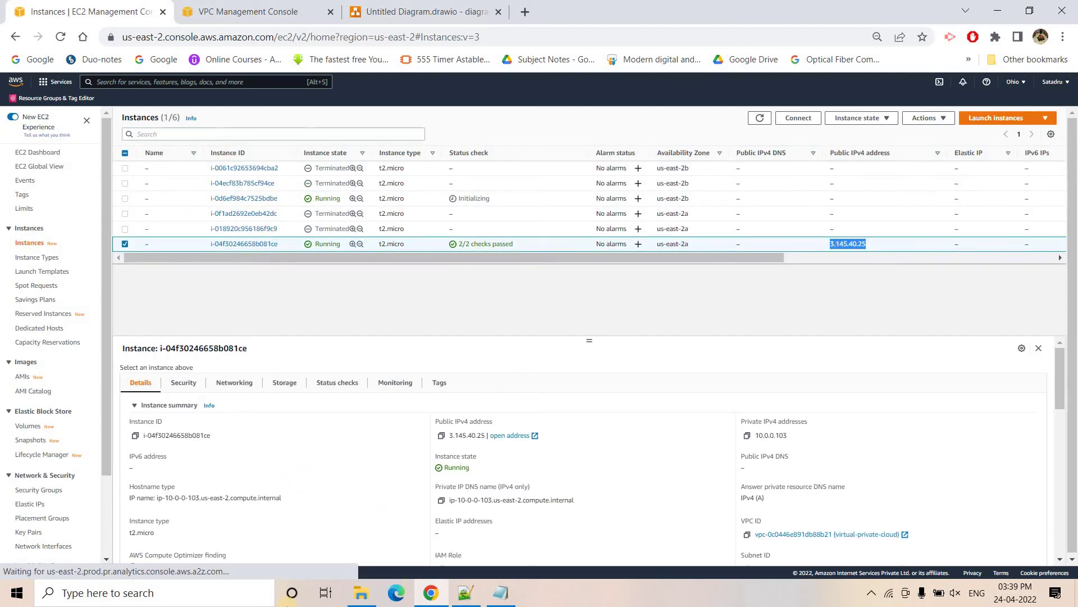
- Switch to WinSCP by searching for winscp in Windows and opening its login dialog
{"action": "left_click", "coordinate": [192, 596]}
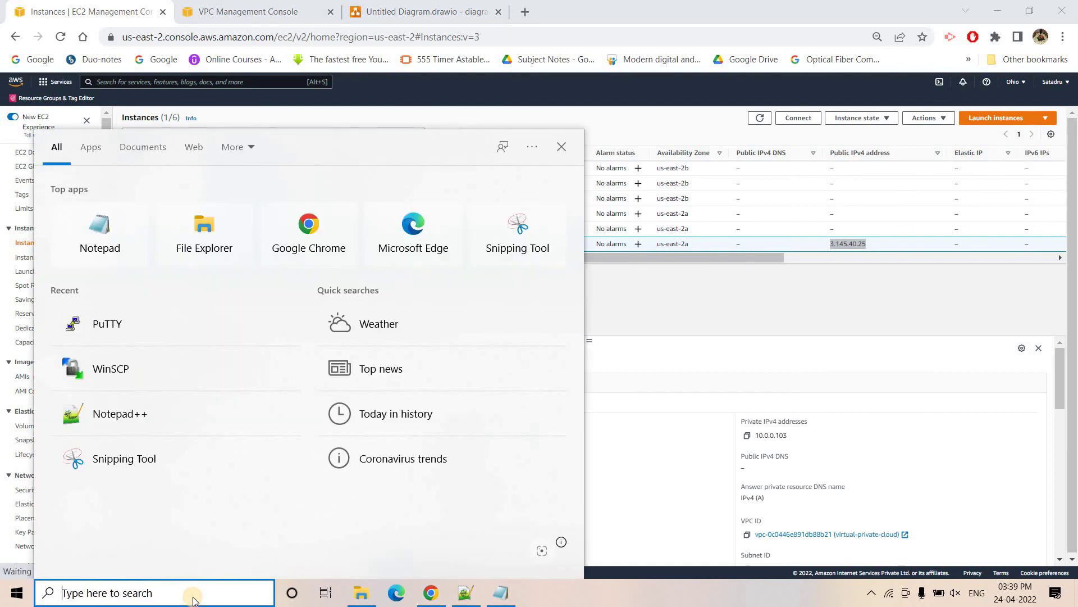
{"action": "type", "text": "w"}
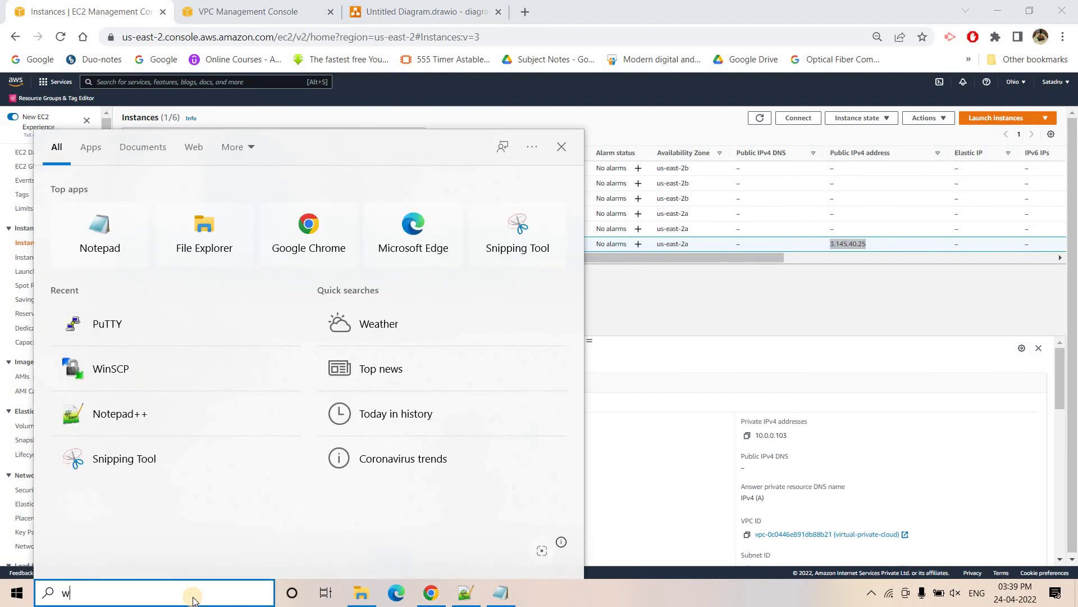
{"action": "type", "text": "inscp"}
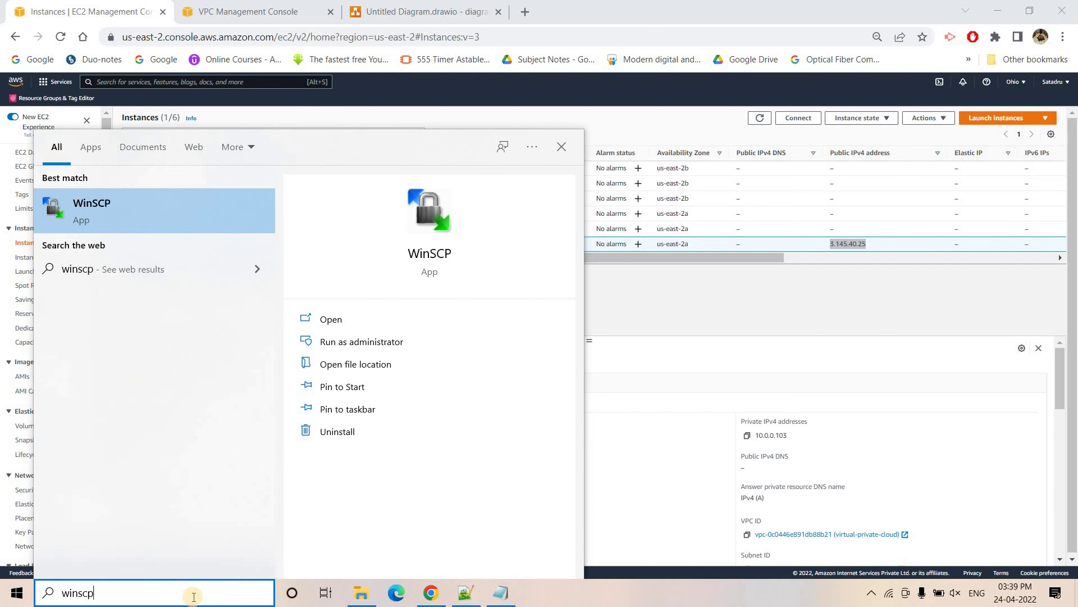
{"action": "key", "text": "Return"}
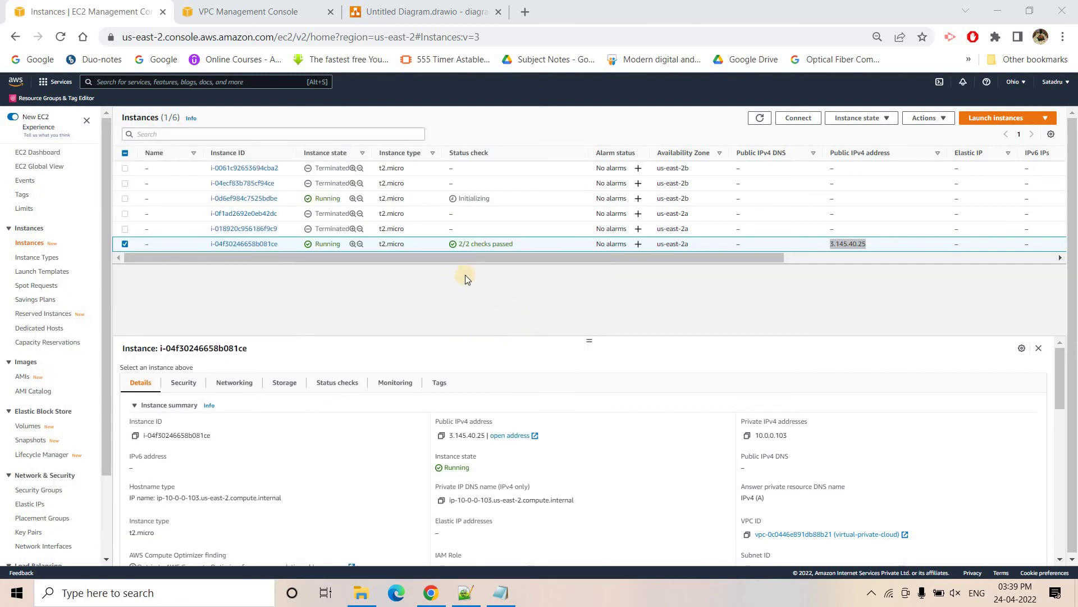
{"action": "left_click", "coordinate": [565, 412]}
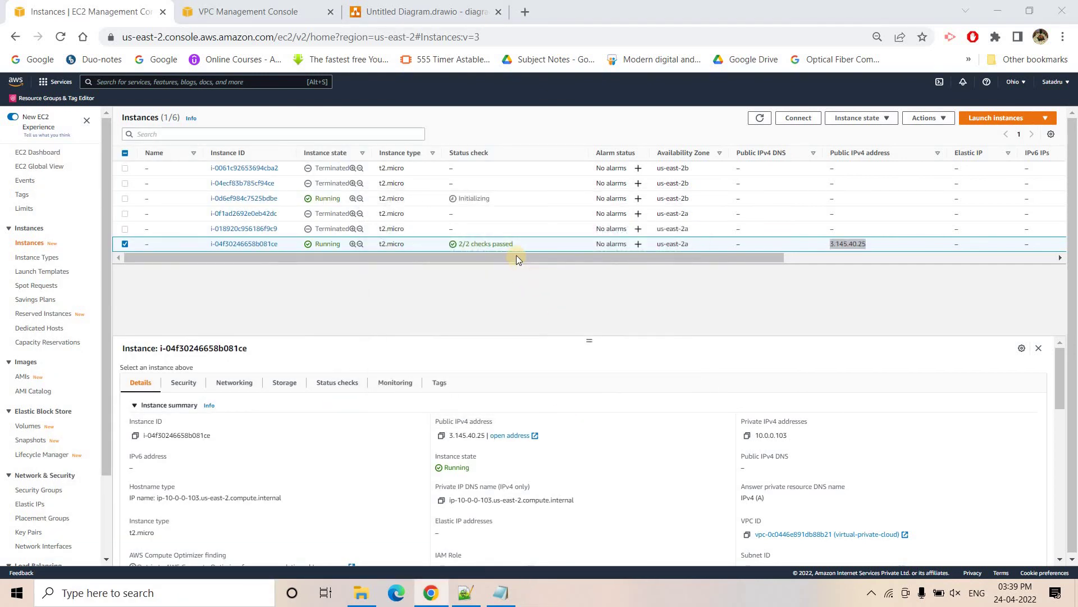
{"action": "left_click", "coordinate": [401, 201]}
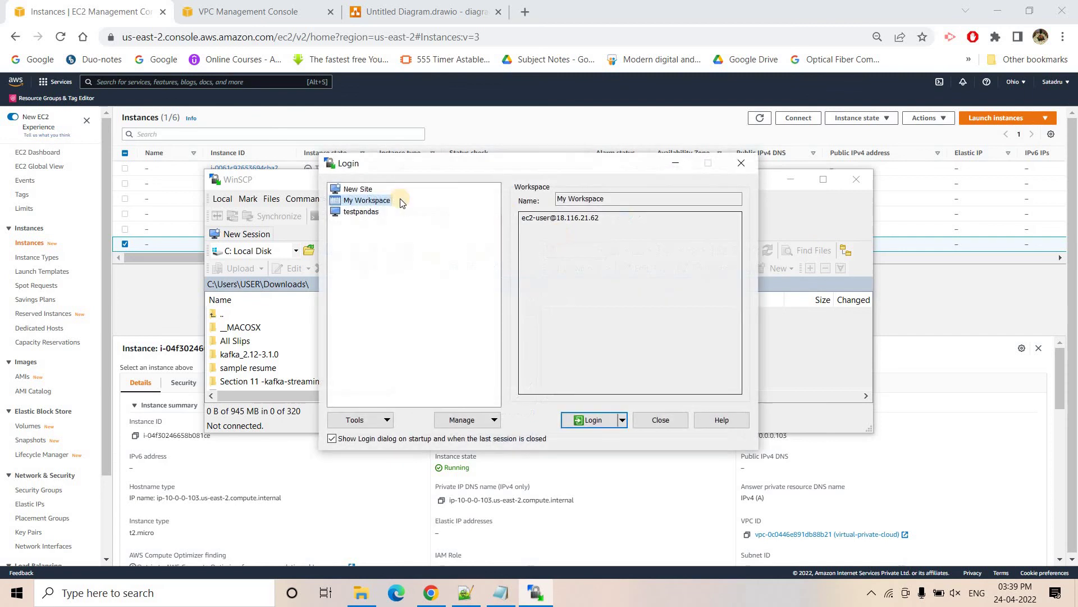
- Set up a new SFTP site with host name 3.145.40.25 and user name ec2-user
{"action": "left_click", "coordinate": [358, 189]}
{"action": "left_click", "coordinate": [597, 252]}
{"action": "key", "text": "ctrl+v"}
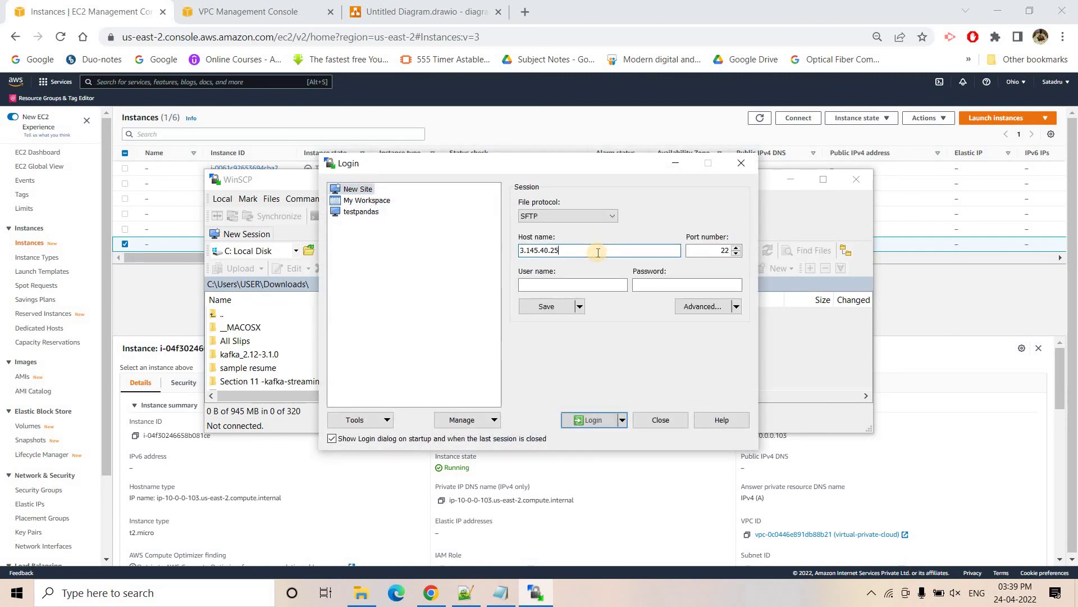
{"action": "left_click", "coordinate": [565, 282]}
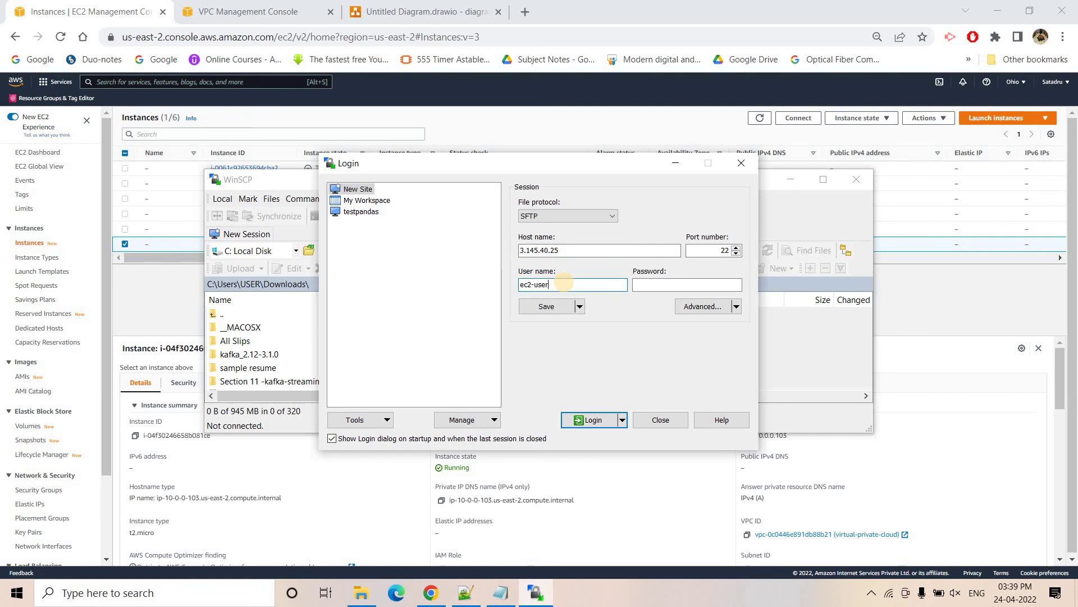
- Set demoyt18show from the Talend folder as the private key file for the session's SSH authentication
{"action": "left_click", "coordinate": [710, 309]}
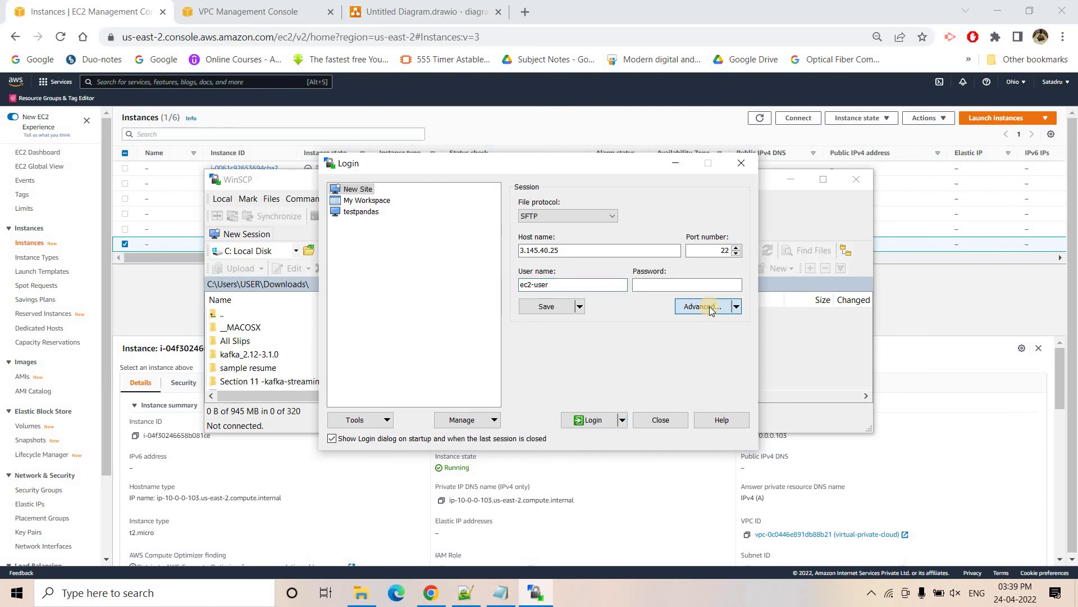
{"action": "left_click", "coordinate": [388, 285]}
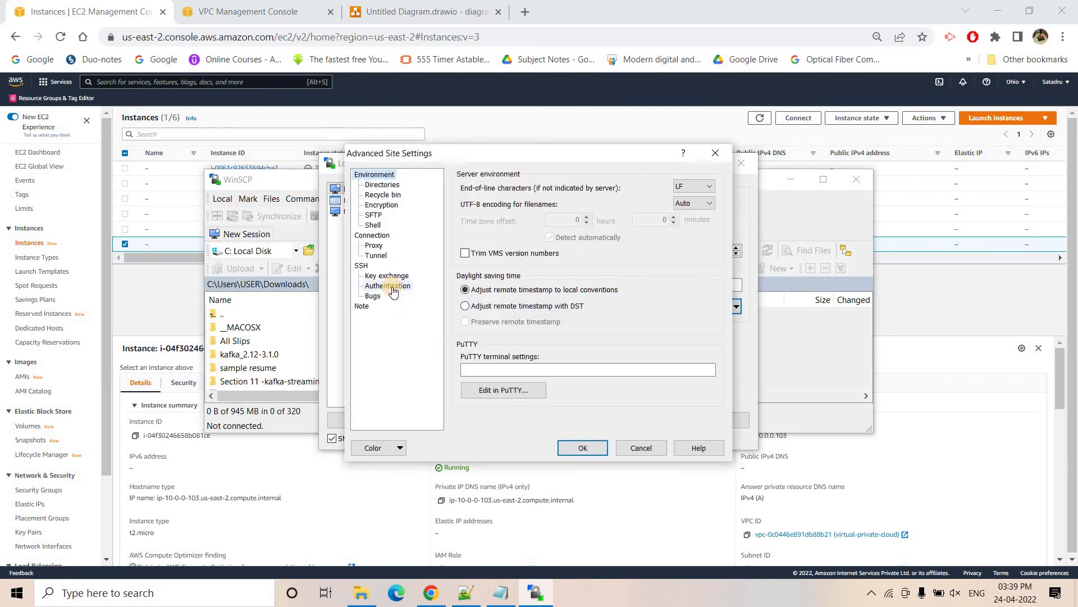
{"action": "left_click", "coordinate": [711, 322]}
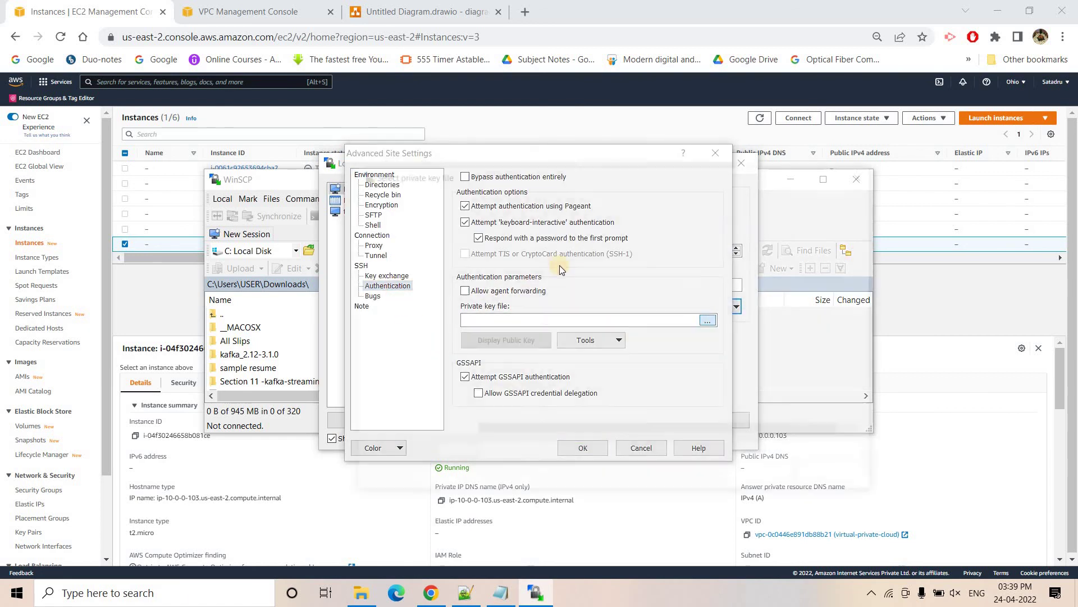
{"action": "left_click", "coordinate": [540, 263]}
{"action": "left_click", "coordinate": [775, 478]}
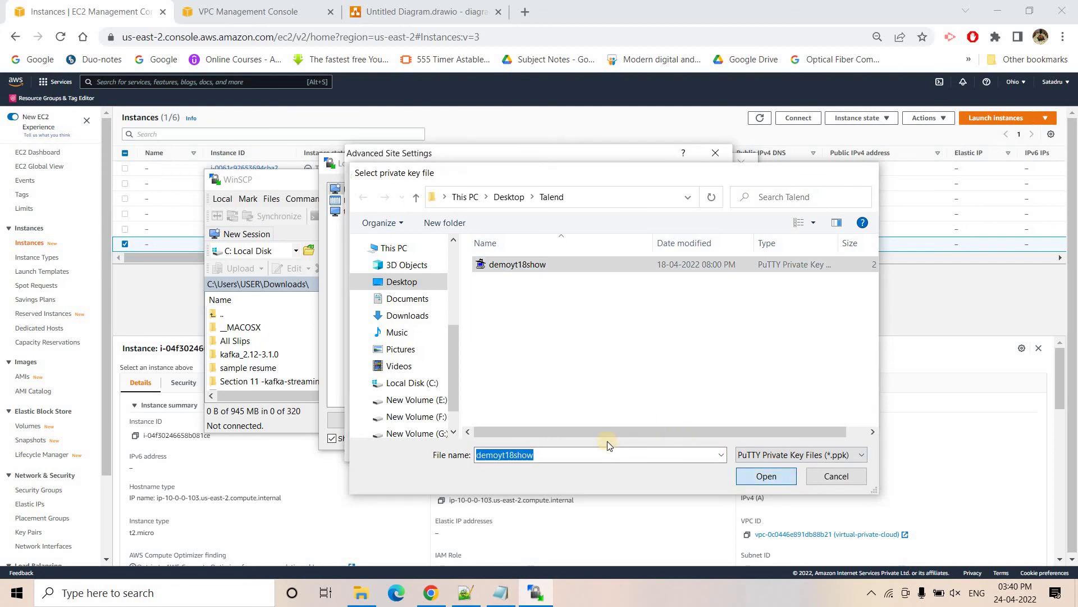
{"action": "key", "text": "Return"}
- Log in to the server, accepting its host key, and upload demokeyyt18.pem from the local Downloads folder to /home/ec2-user/
{"action": "left_click", "coordinate": [582, 420]}
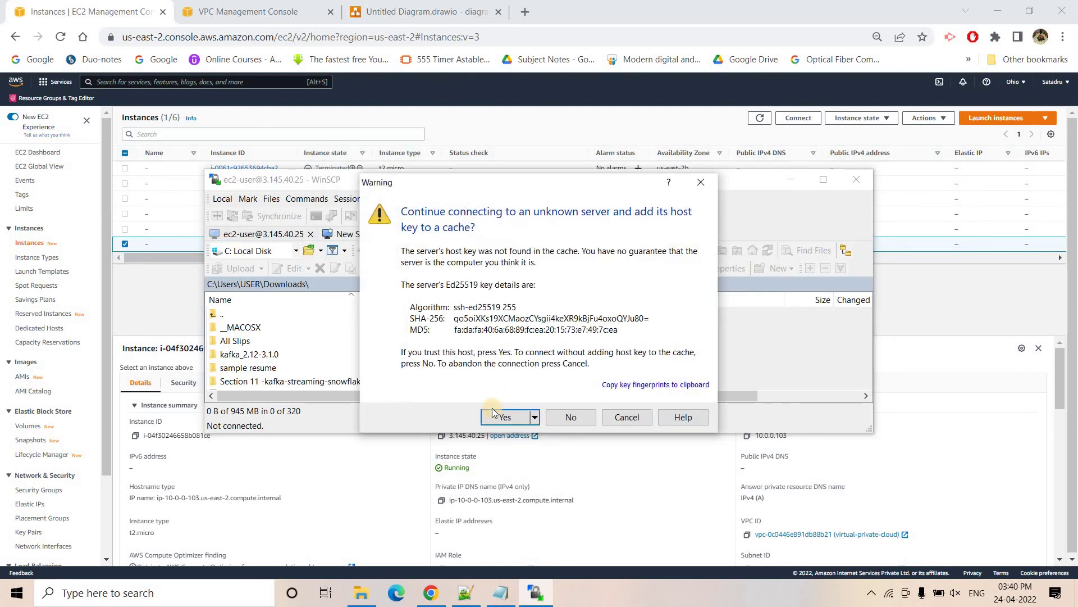
{"action": "left_click", "coordinate": [493, 415]}
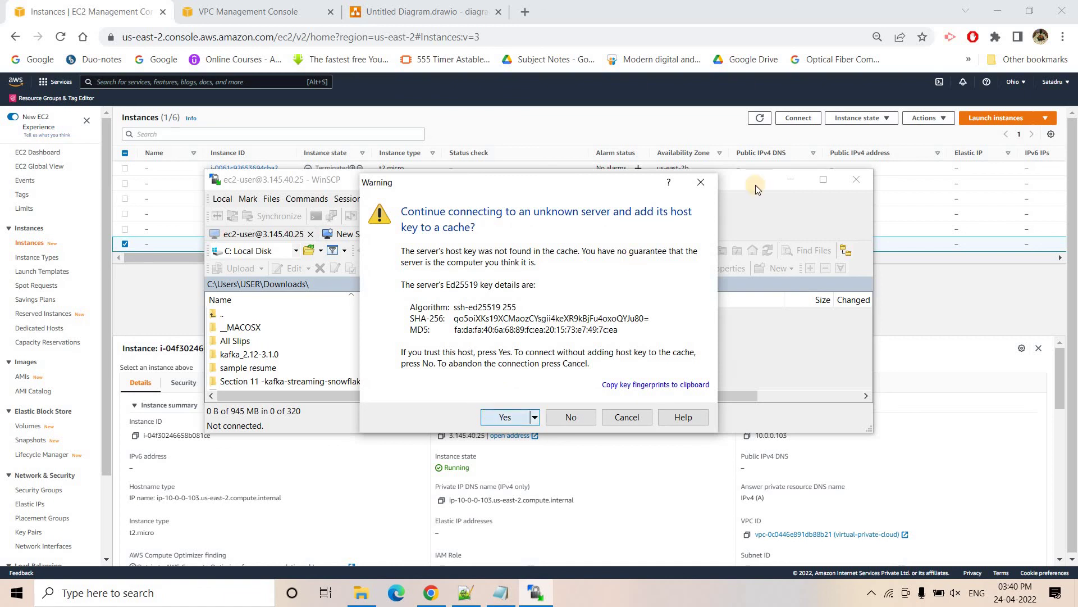
{"action": "left_click", "coordinate": [823, 180]}
{"action": "left_click_drag", "start_coordinate": [43, 354], "coordinate": [721, 264]}
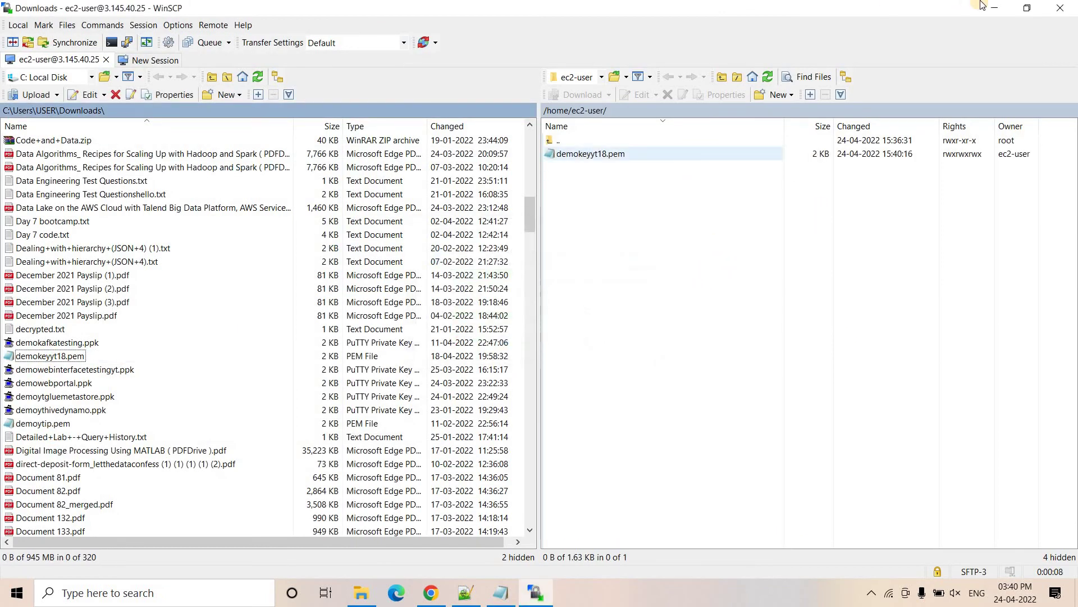
- Switch to PuTTY by searching for putty in Windows and set the session's host name to 3.145.40.25
{"action": "key", "text": "alt+Tab"}
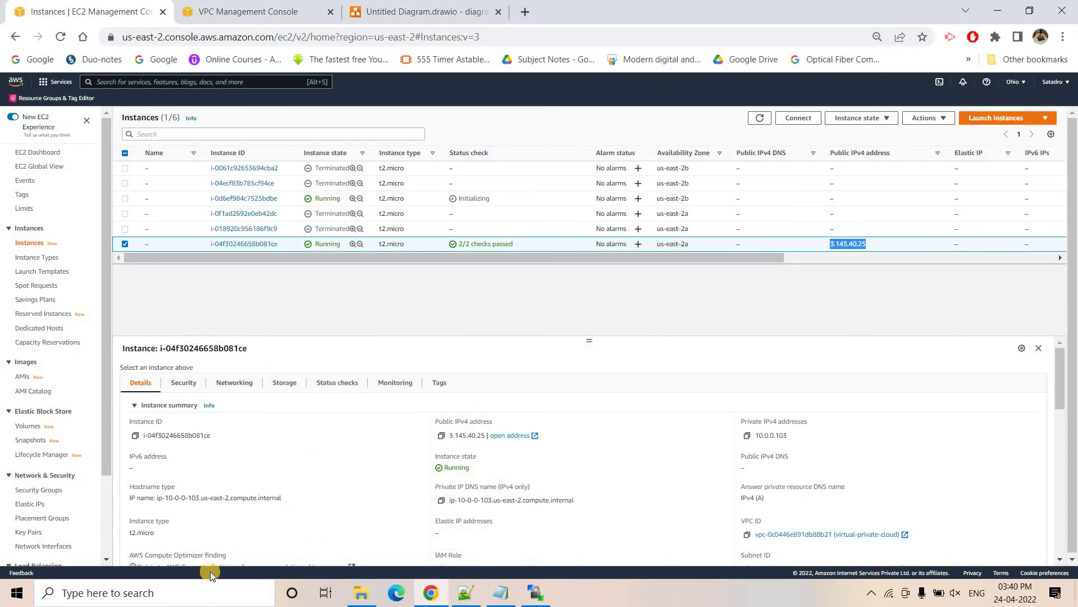
{"action": "left_click", "coordinate": [175, 603]}
{"action": "type", "text": "p"}
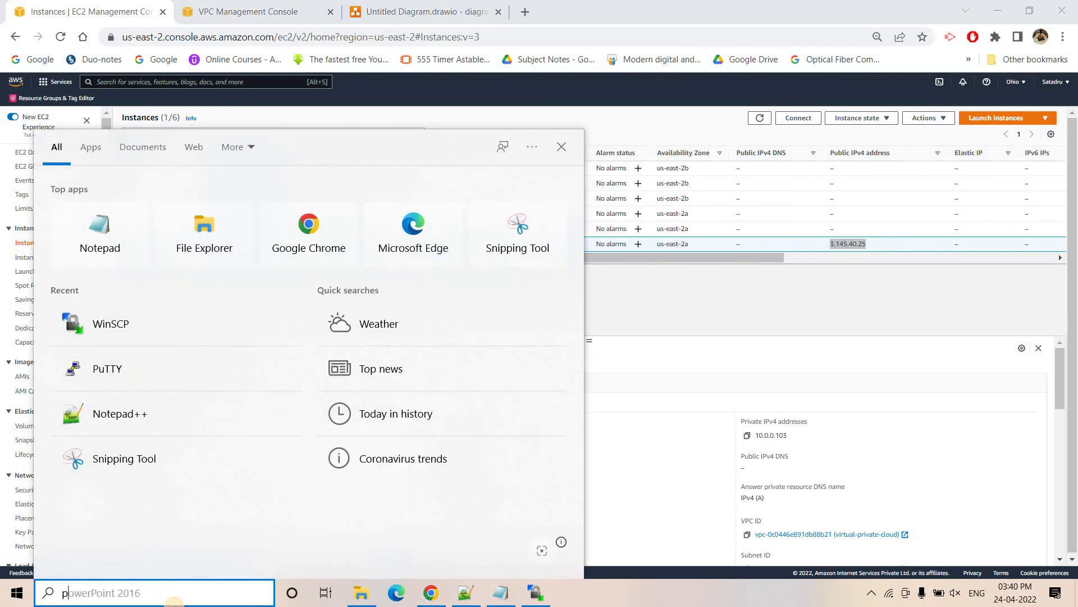
{"action": "type", "text": "utty"}
{"action": "key", "text": "Return"}
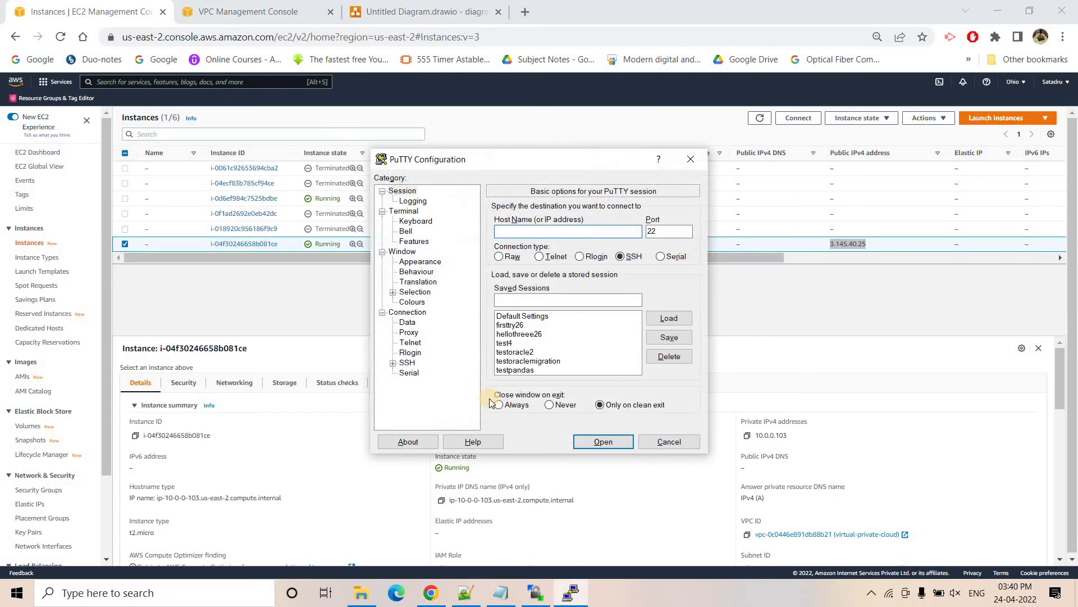
{"action": "type", "text": "3.145.40.25"}
- Set demoyt18show from the Talend folder as the private key file for the PuTTY session's SSH authentication
{"action": "left_click", "coordinate": [393, 364]}
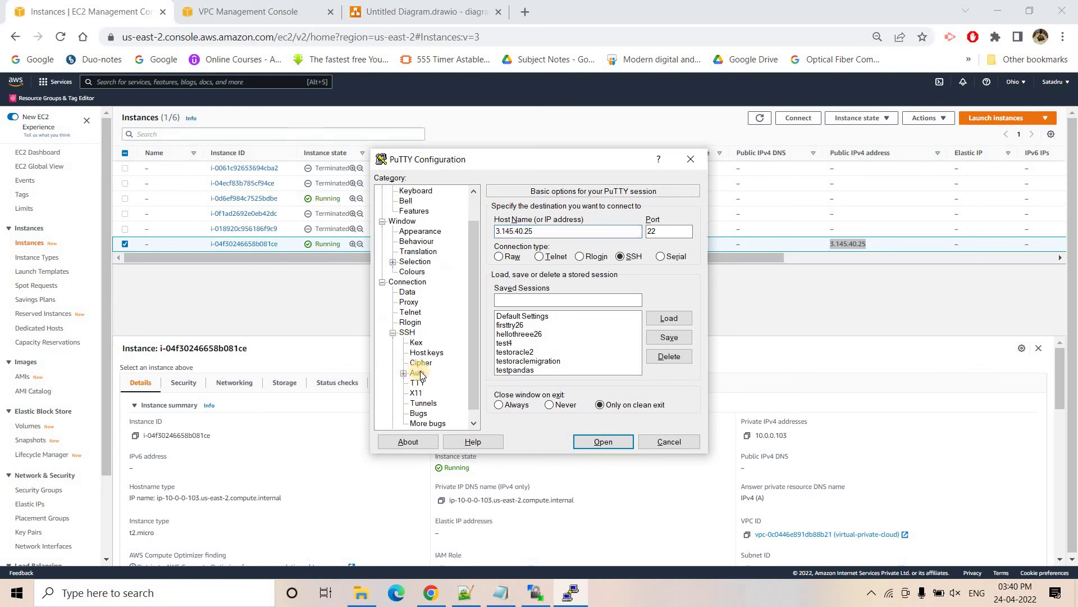
{"action": "left_click", "coordinate": [672, 344]}
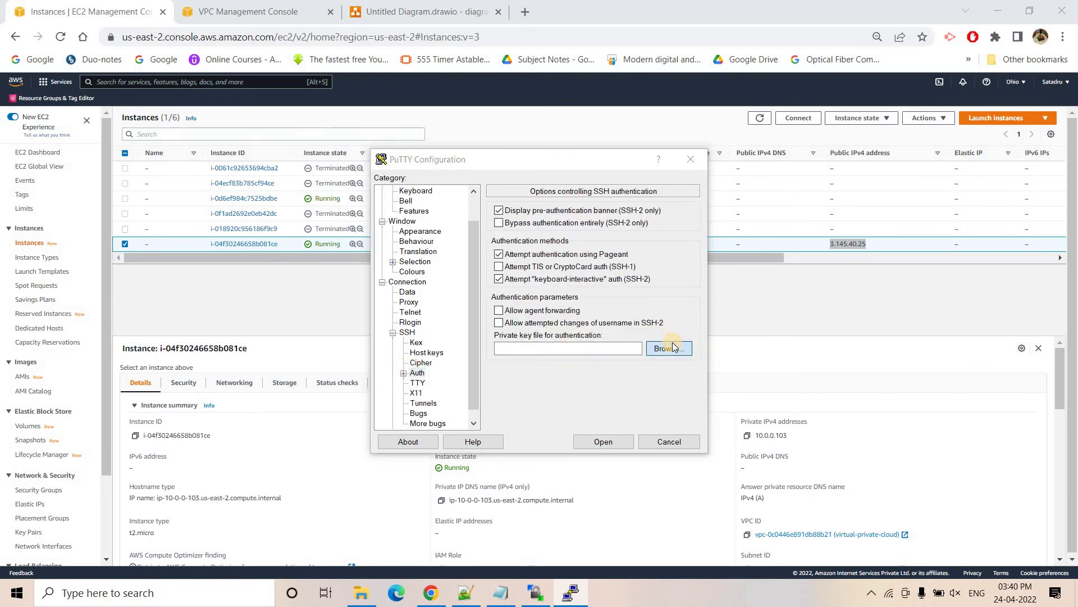
{"action": "left_click", "coordinate": [517, 277]}
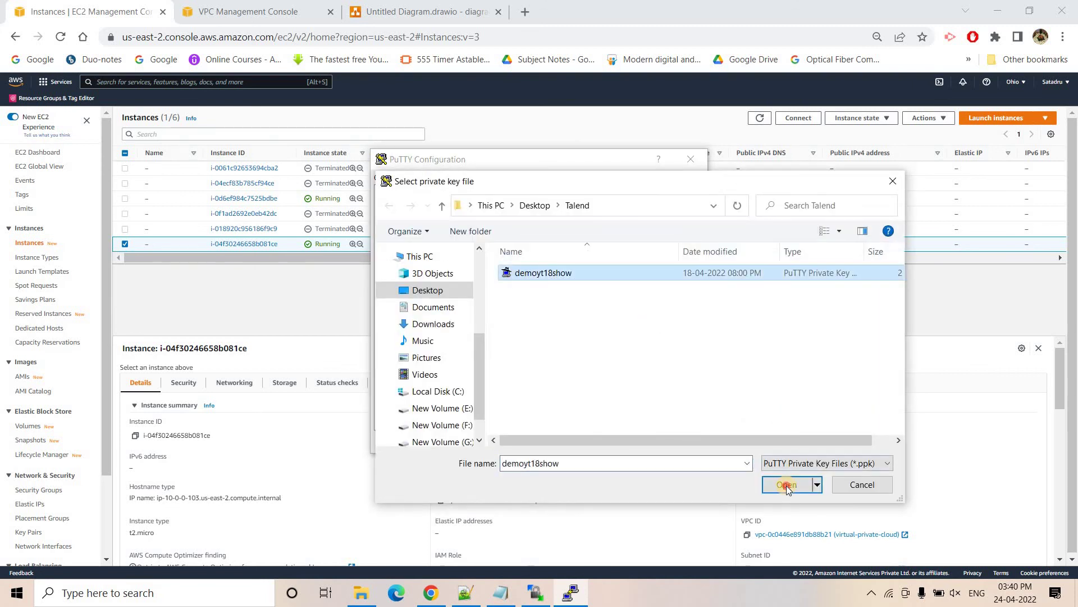
{"action": "left_click", "coordinate": [786, 485]}
- Open the SSH session to 3.145.40.25, accept the server's host key and log in as ec2-user
{"action": "left_click", "coordinate": [603, 440]}
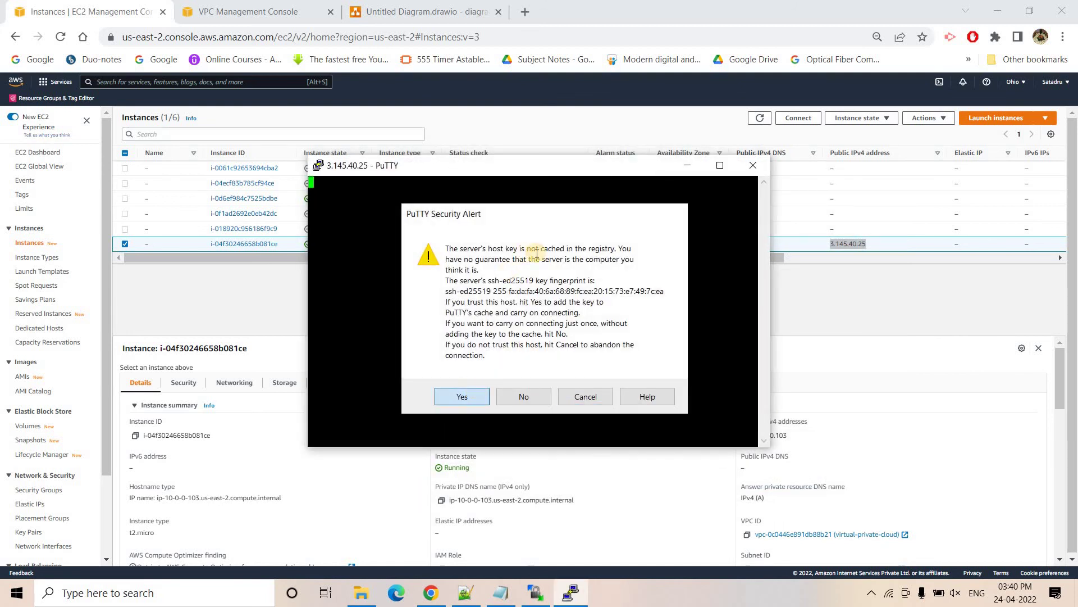
{"action": "key", "text": "Return"}
{"action": "left_click", "coordinate": [536, 253]}
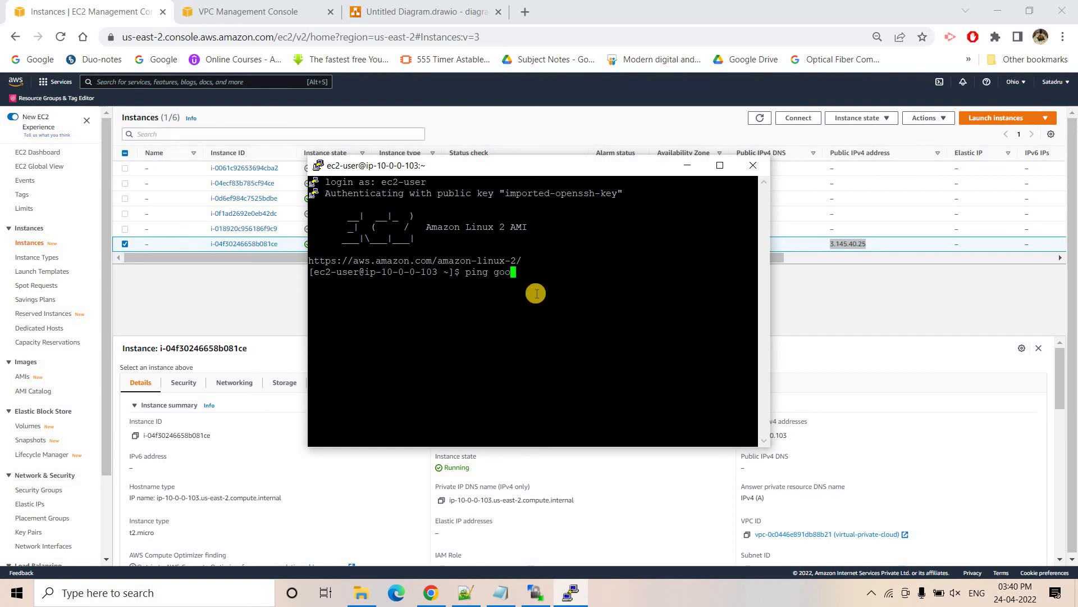
- Test internet access from EC2 A by pinging google.com, and stop the ping after a few replies
{"action": "type", "text": "m"}
{"action": "key", "text": "Return"}
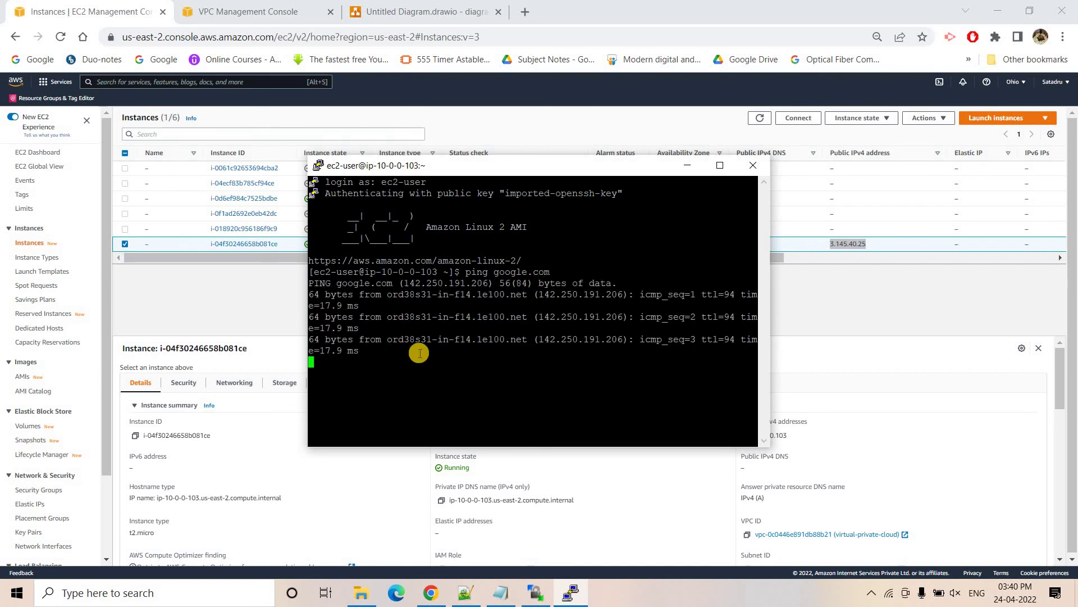
{"action": "key", "text": "ctrl+c"}
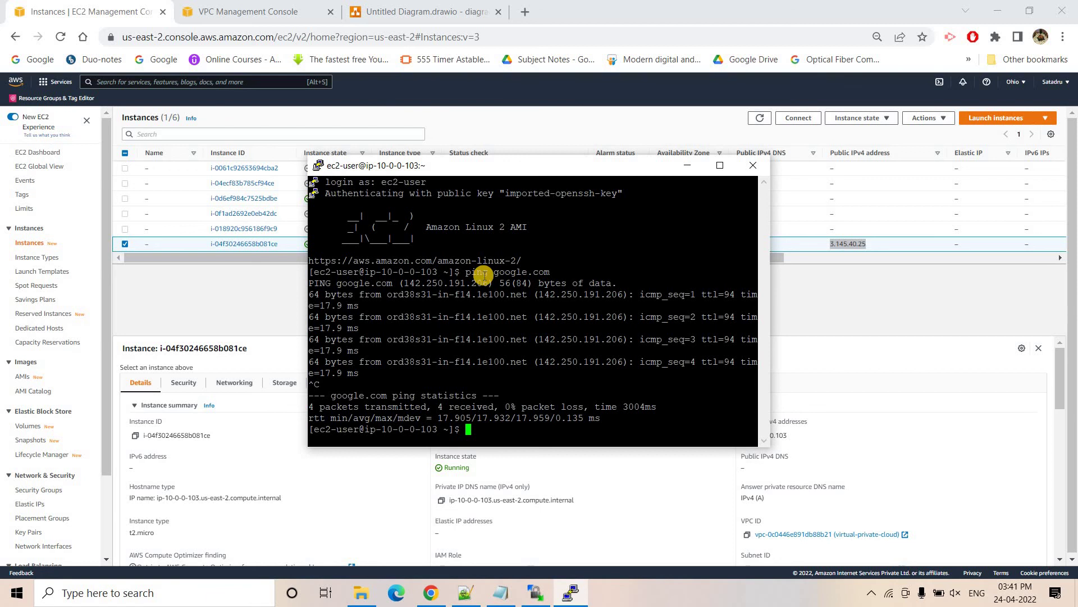
- Switch to the EC2 console in Chrome, open the running us-east-2b instance's details and copy its private IPv4 address
{"action": "left_click", "coordinate": [234, 287]}
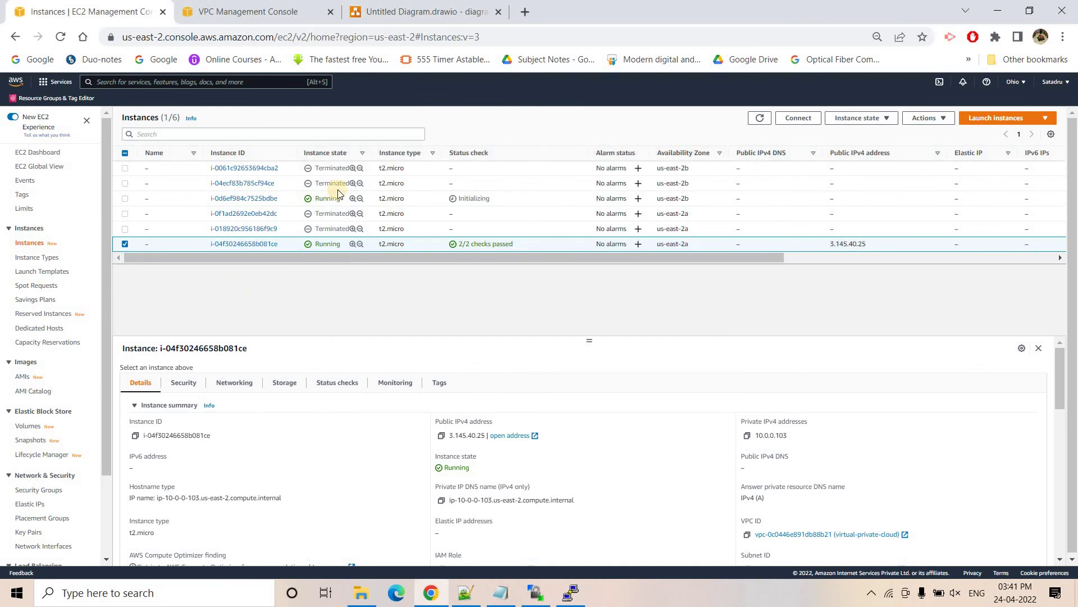
{"action": "left_click", "coordinate": [271, 191]}
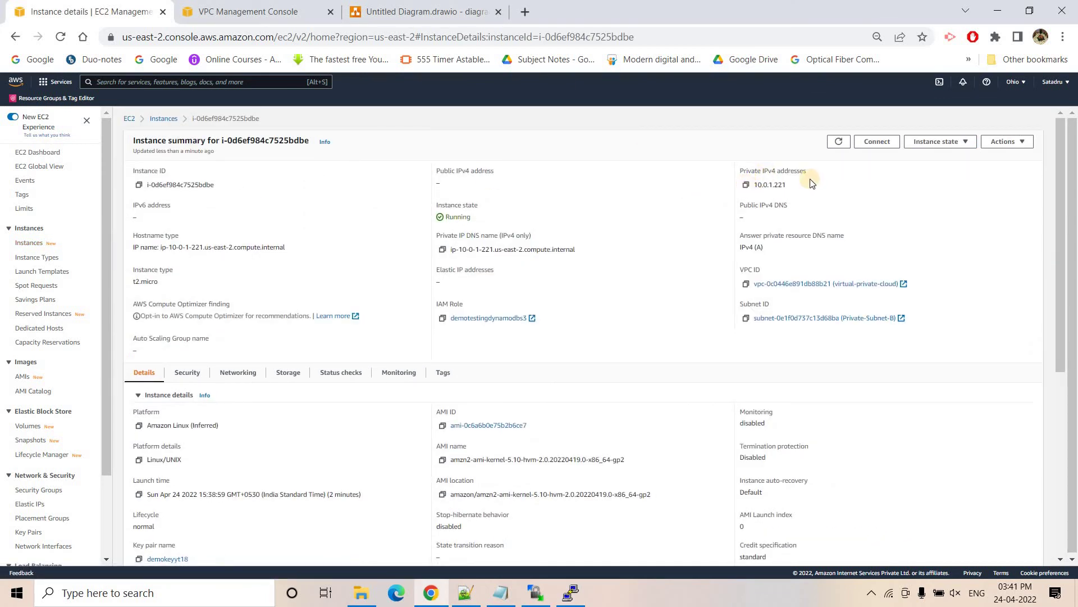
{"action": "left_click", "coordinate": [746, 184]}
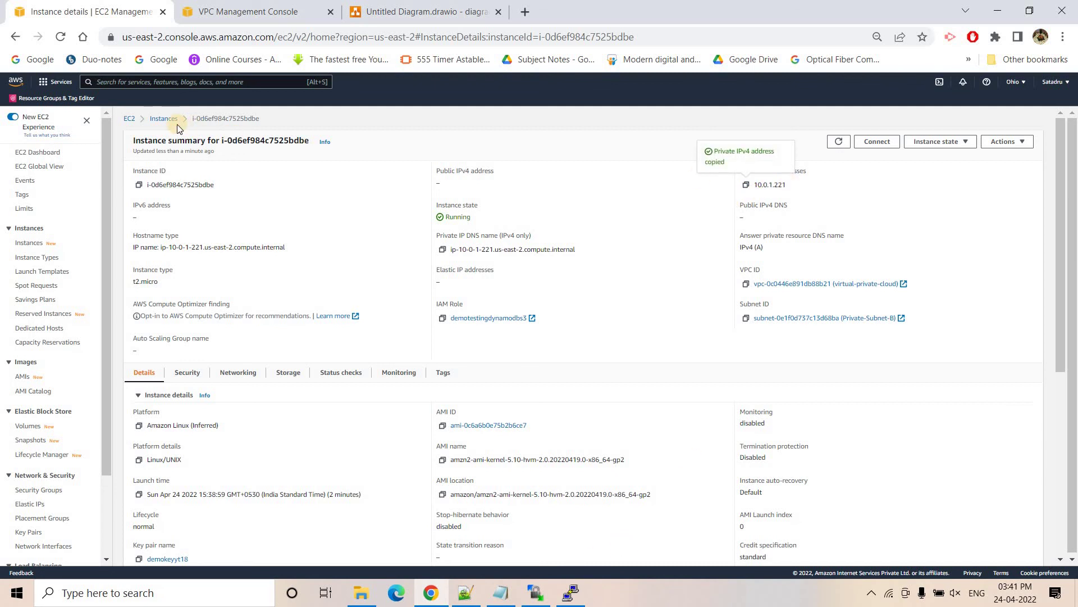
- Switch back to PuTTY and list the files in EC2 A's home directory with ls
{"action": "left_click", "coordinate": [571, 592]}
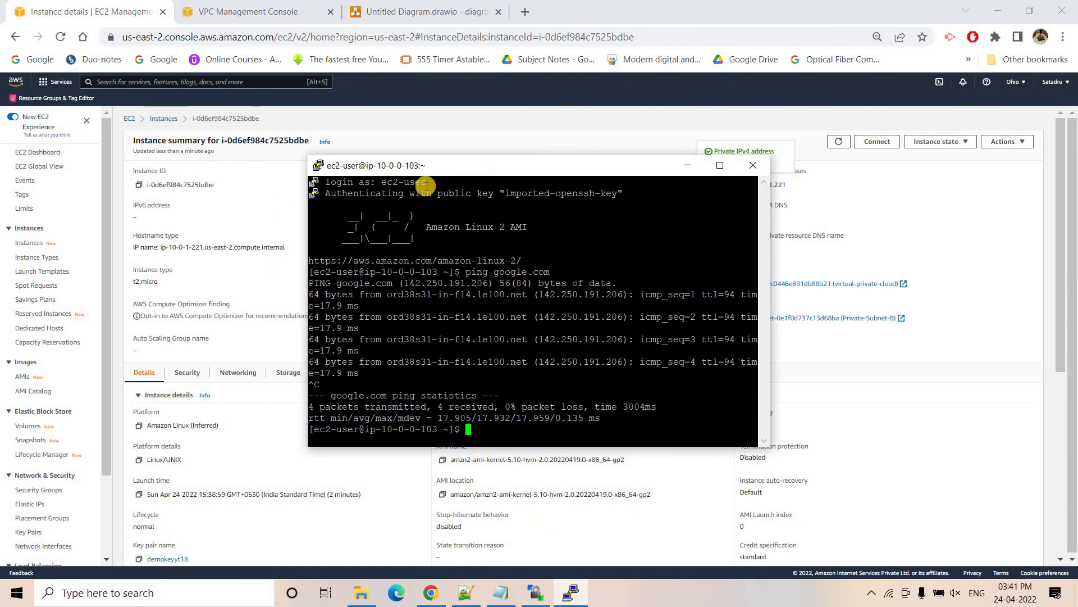
{"action": "type", "text": "ls"}
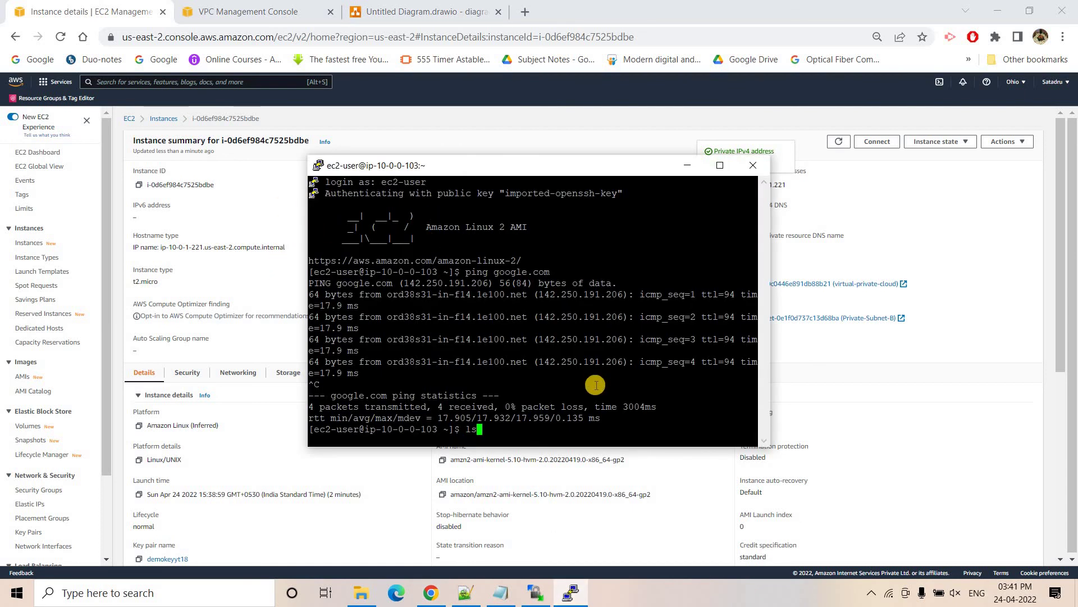
{"action": "key", "text": "Return"}
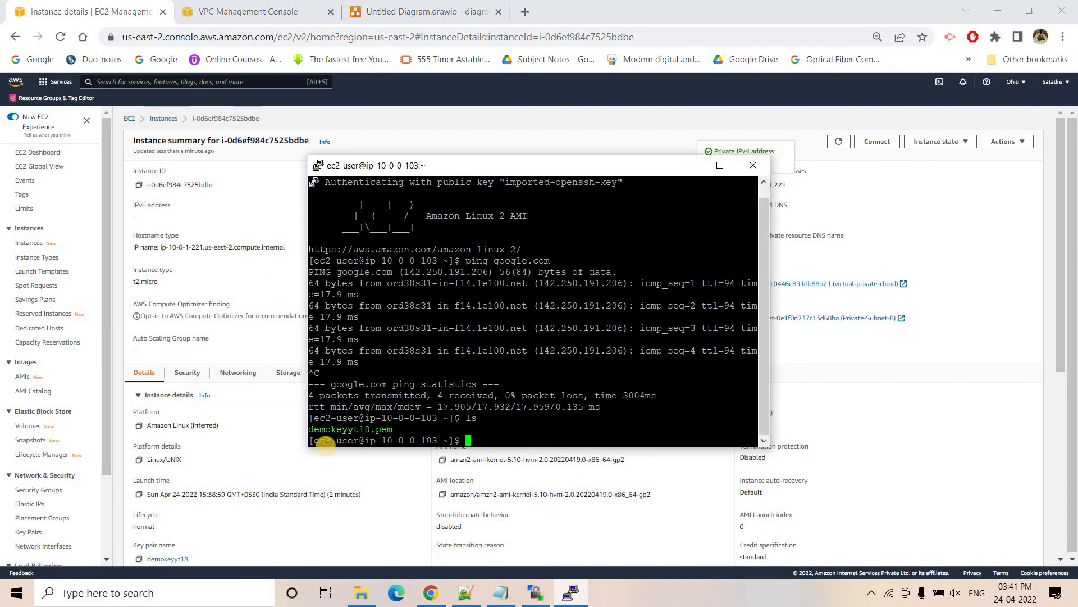
- In the EC2 console in Chrome, select the running us-east-2b instance and open its SSH client connection instructions
{"action": "left_click", "coordinate": [255, 231]}
{"action": "left_click", "coordinate": [164, 115]}
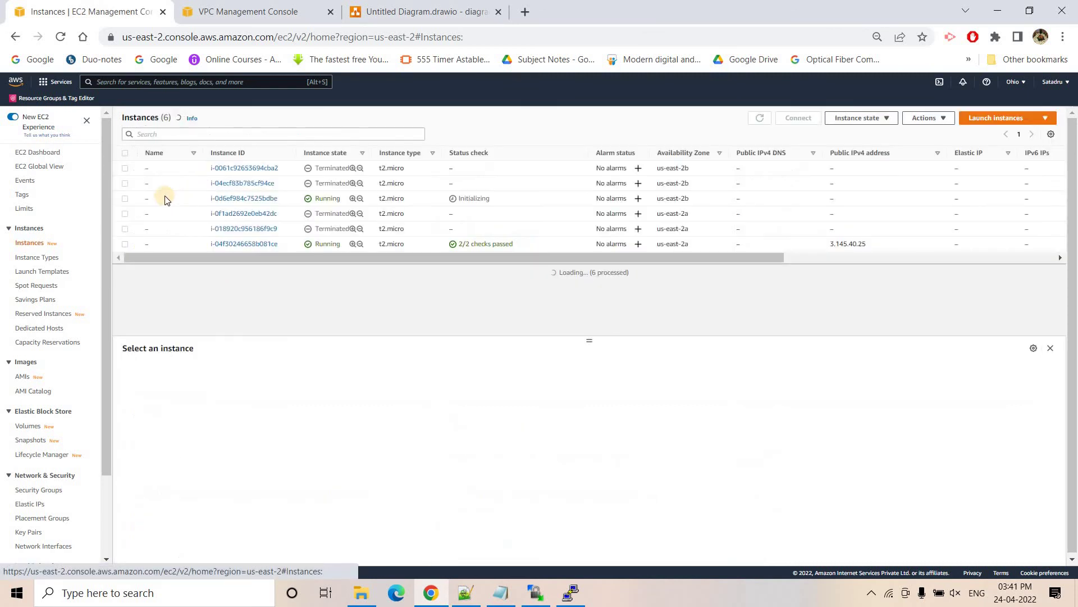
{"action": "left_click", "coordinate": [124, 197]}
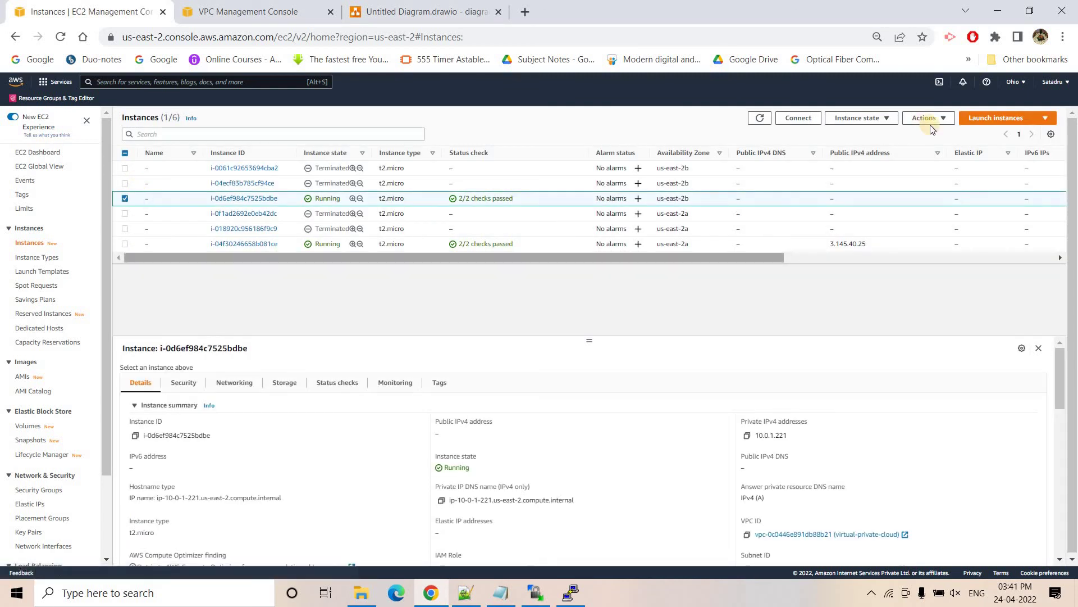
{"action": "left_click", "coordinate": [794, 120]}
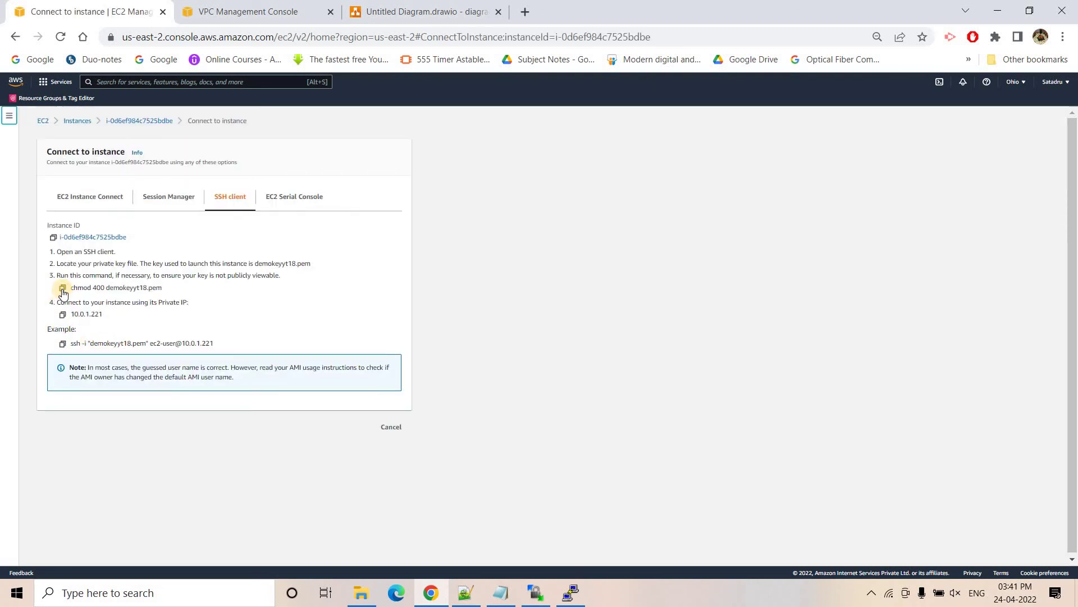
- Copy the chmod 400 demokeyyt18.pem command from the connection instructions and run it in the PuTTY session
{"action": "left_click", "coordinate": [62, 288]}
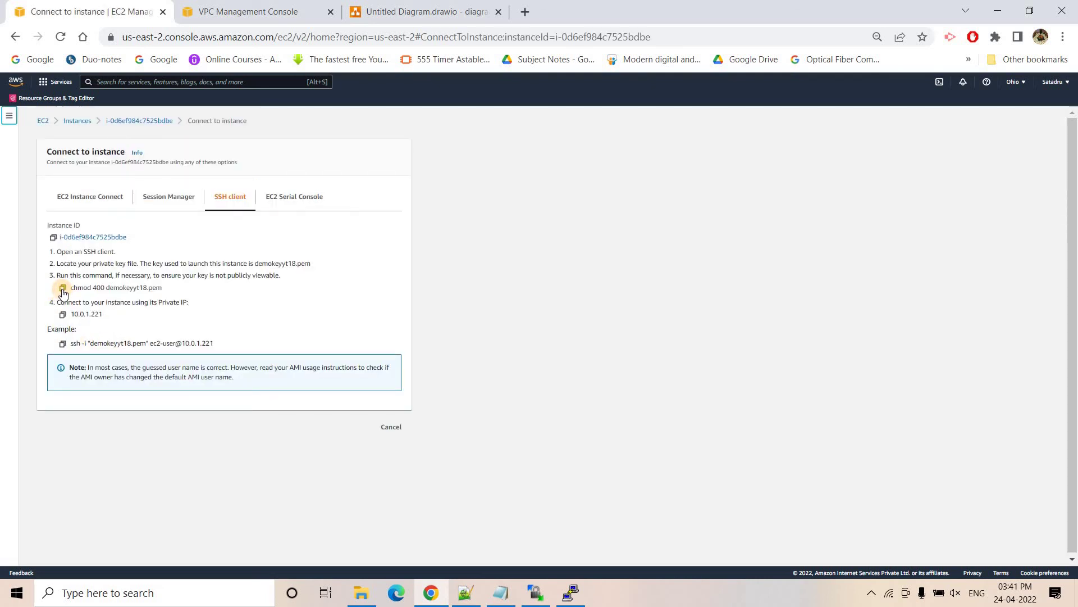
{"action": "left_click", "coordinate": [570, 595]}
{"action": "right_click", "coordinate": [623, 424]}
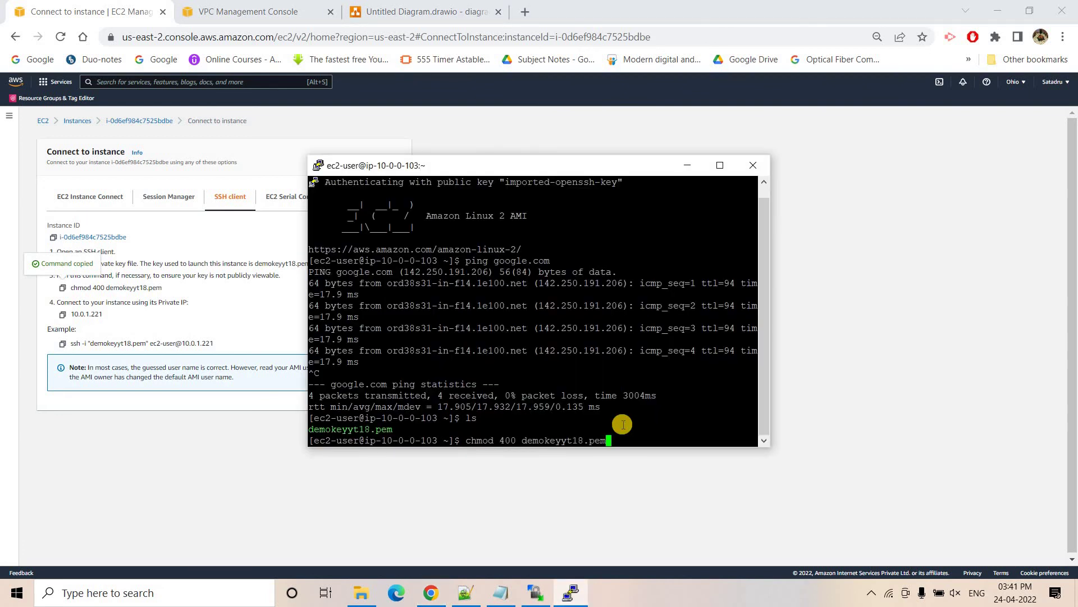
{"action": "key", "text": "Return"}
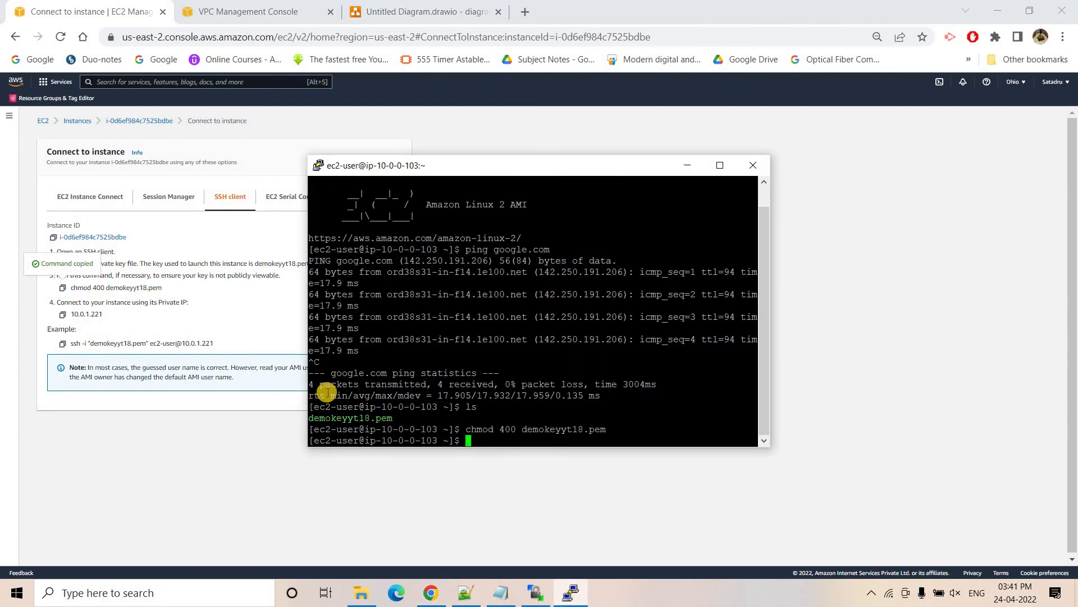
{"action": "left_click", "coordinate": [62, 343]}
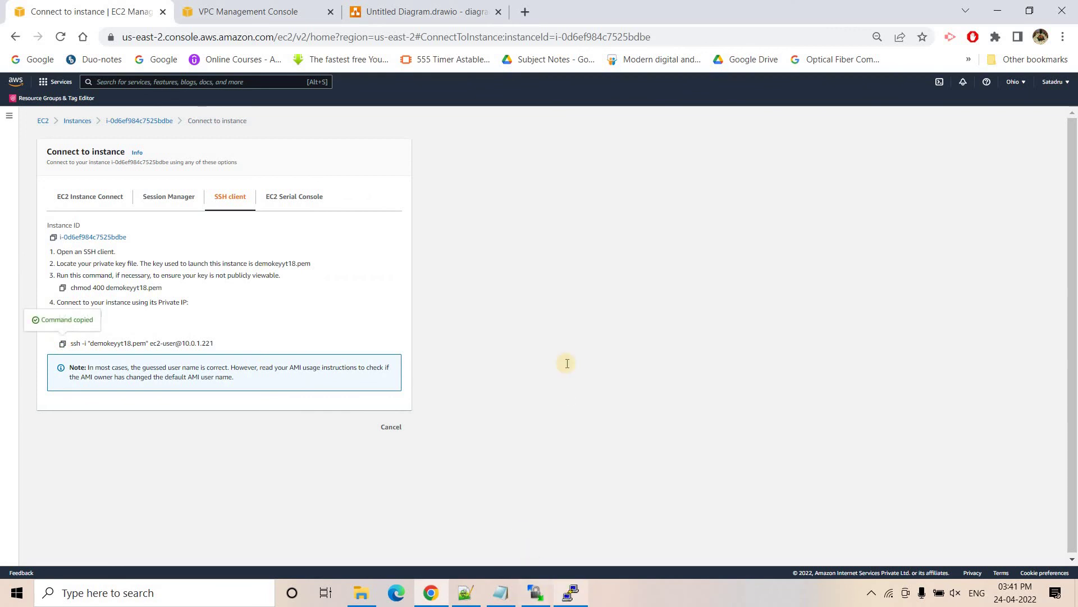
{"action": "key", "text": "alt+Tab"}
{"action": "right_click", "coordinate": [621, 395]}
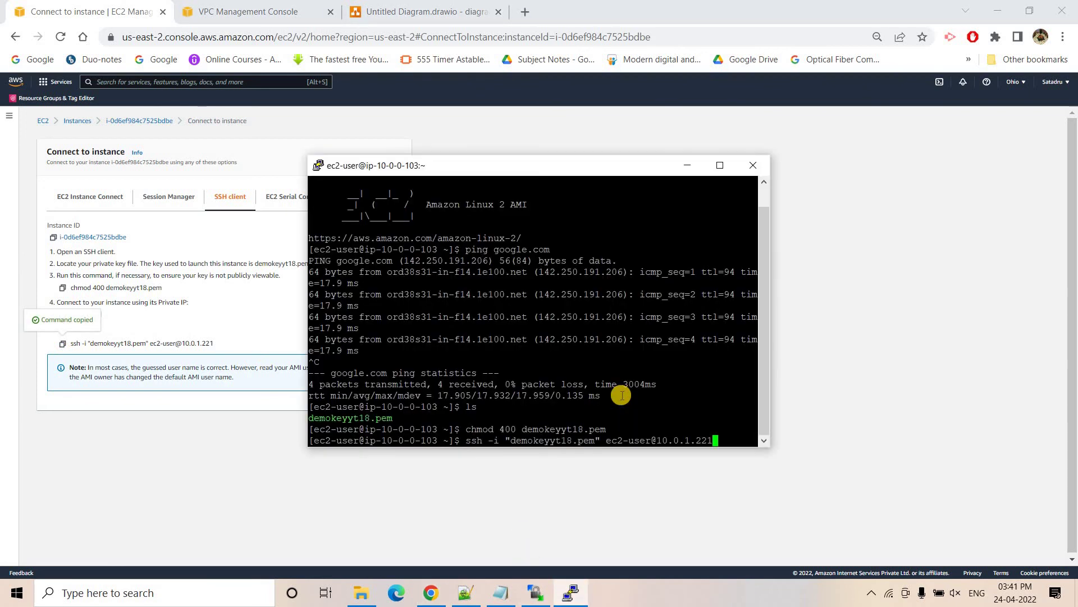
- Rewrite the pasted command as ping 10.0.1.221, run it to test connectivity to EC2 B, and stop the ping
{"action": "key", "text": "Left"}
{"action": "key", "text": "Left"}
{"action": "key", "text": "Left"}
{"action": "key", "text": "Left"}
{"action": "key", "text": "Left"}
{"action": "key", "text": "Left"}
{"action": "key", "text": "Left"}
{"action": "key", "text": "Left"}
{"action": "key", "text": "Left"}
{"action": "key", "text": "Left"}
{"action": "key", "text": "BackSpace"}
{"action": "key", "text": "BackSpace"}
{"action": "key", "text": "BackSpace"}
{"action": "key", "text": "BackSpace"}
{"action": "key", "text": "BackSpace"}
{"action": "key", "text": "BackSpace"}
{"action": "key", "text": "BackSpace"}
{"action": "key", "text": "BackSpace"}
{"action": "key", "text": "BackSpace"}
{"action": "key", "text": "BackSpace"}
{"action": "key", "text": "BackSpace"}
{"action": "key", "text": "BackSpace"}
{"action": "key", "text": "BackSpace"}
{"action": "key", "text": "BackSpace"}
{"action": "key", "text": "BackSpace"}
{"action": "key", "text": "BackSpace"}
{"action": "key", "text": "BackSpace"}
{"action": "key", "text": "BackSpace"}
{"action": "key", "text": "BackSpace"}
{"action": "key", "text": "BackSpace"}
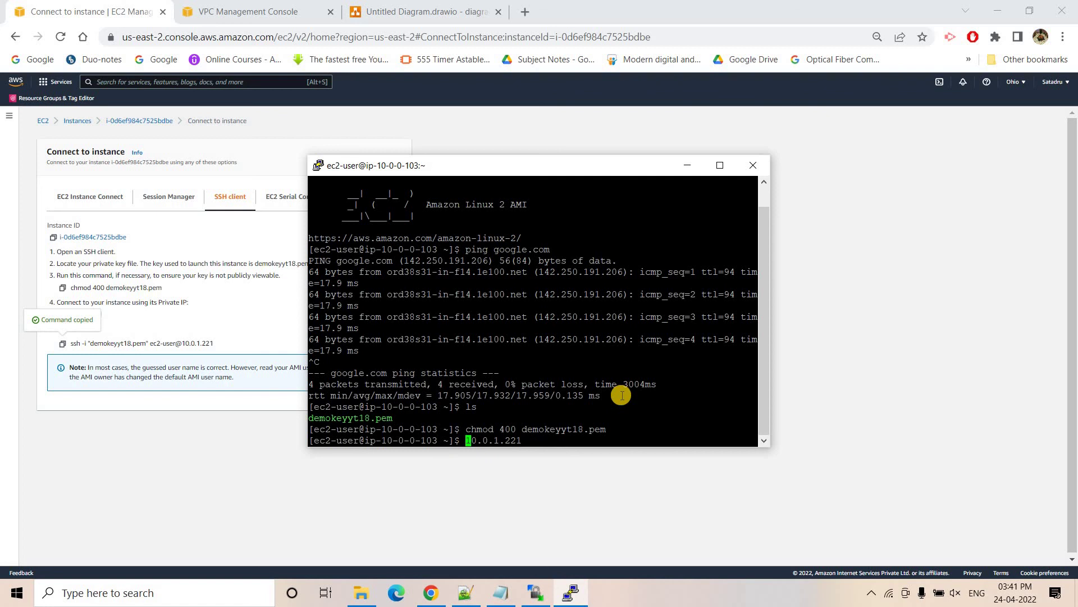
{"action": "type", "text": "ping"}
{"action": "key", "text": "Return"}
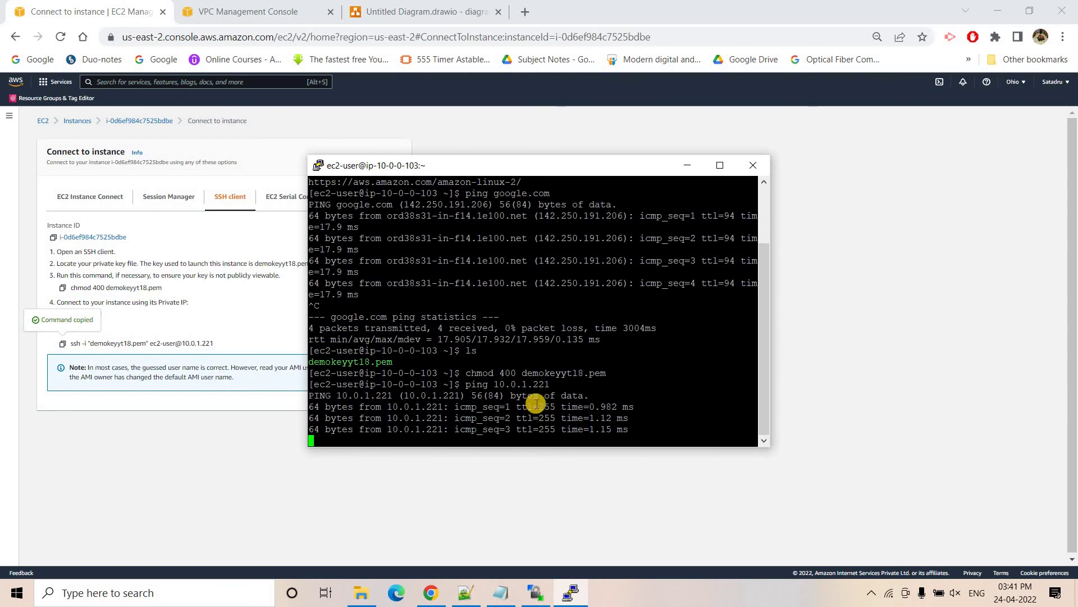
{"action": "key", "text": "ctrl+c"}
{"action": "right_click", "coordinate": [627, 409]}
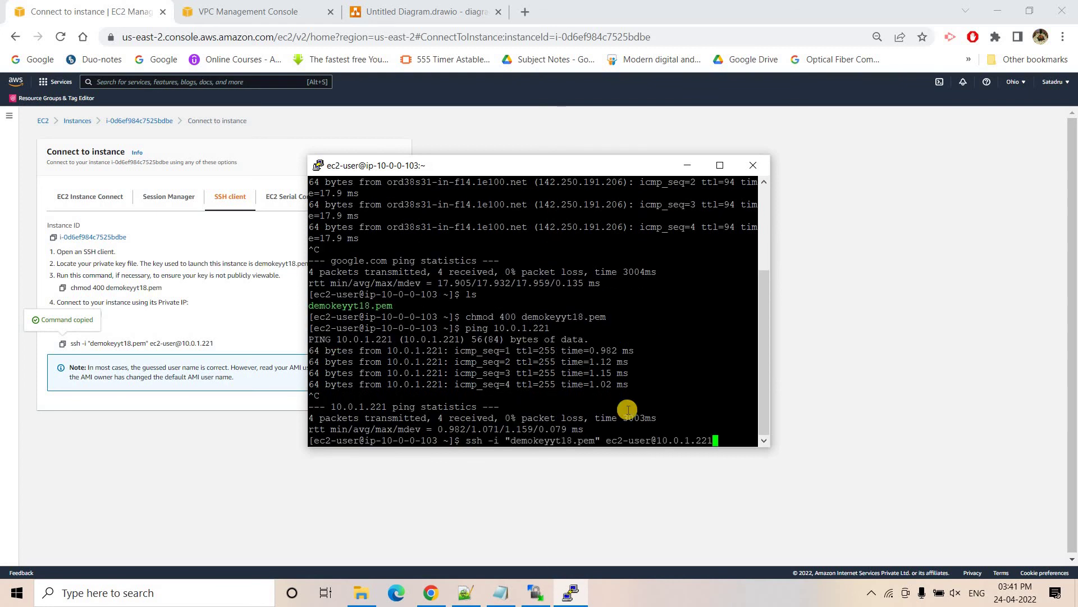
{"action": "key", "text": "Return"}
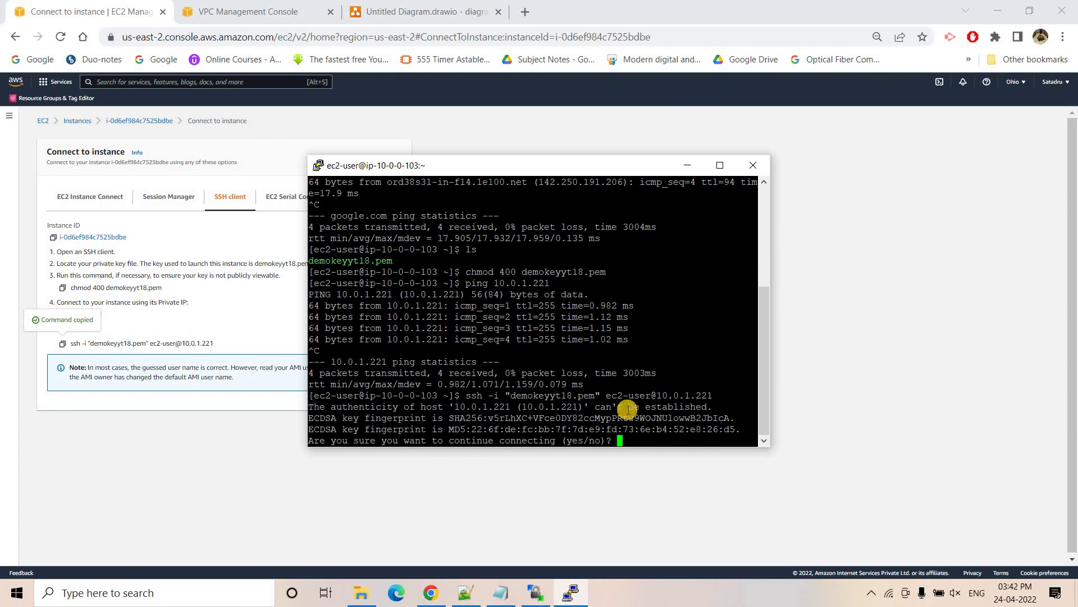
{"action": "type", "text": "yes"}
{"action": "key", "text": "Return"}
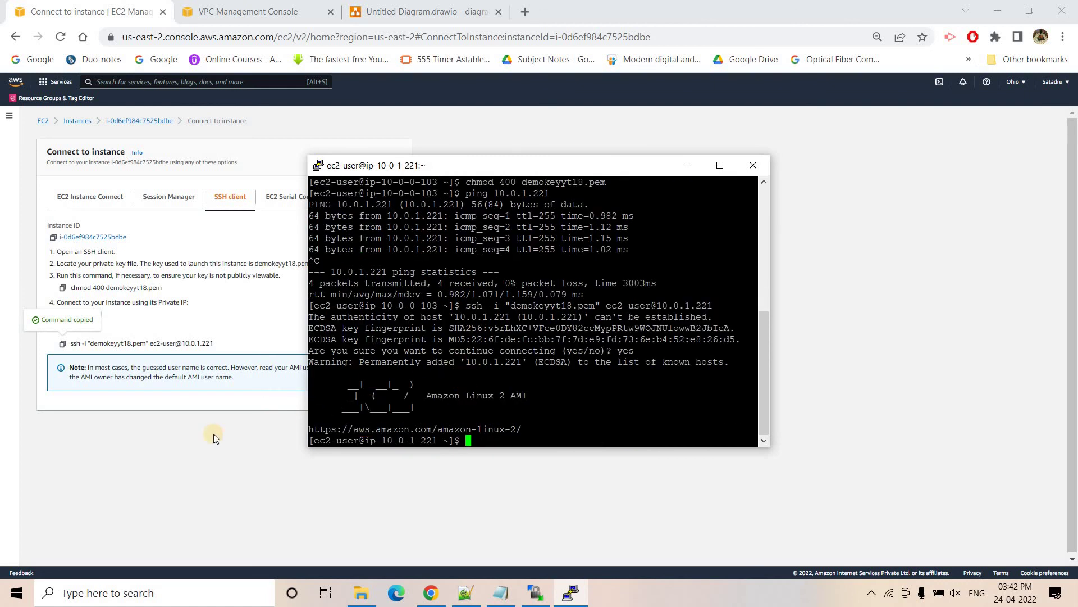
- Switch to the Notepad++ notes and highlight the "SSH in EC2 B" line, followed by the "Configure AWS Region" line
{"action": "left_click", "coordinate": [465, 592]}
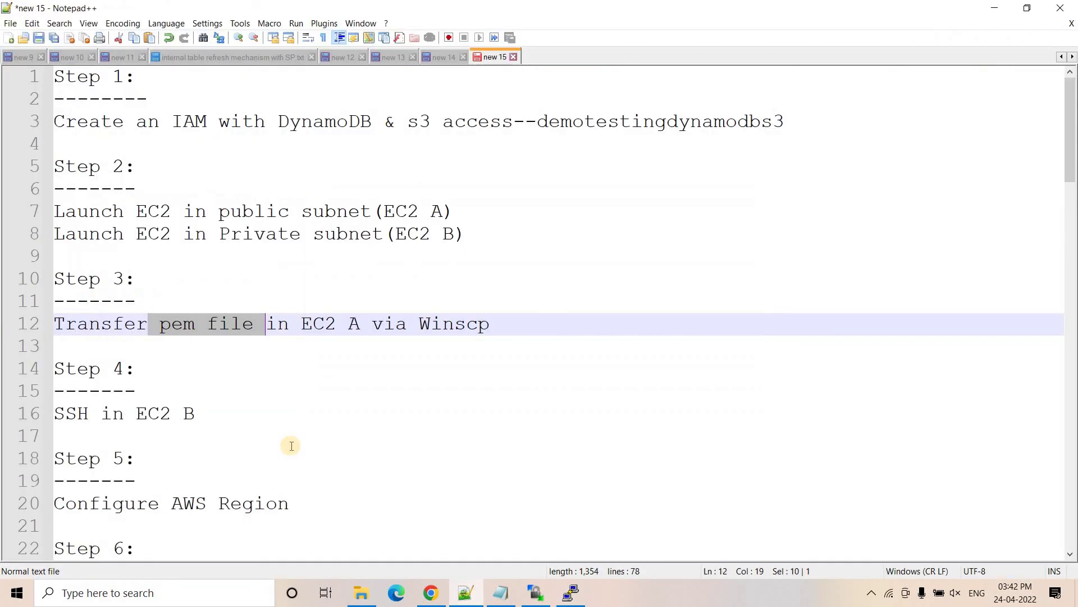
{"action": "left_click_drag", "start_coordinate": [65, 414], "coordinate": [206, 414]}
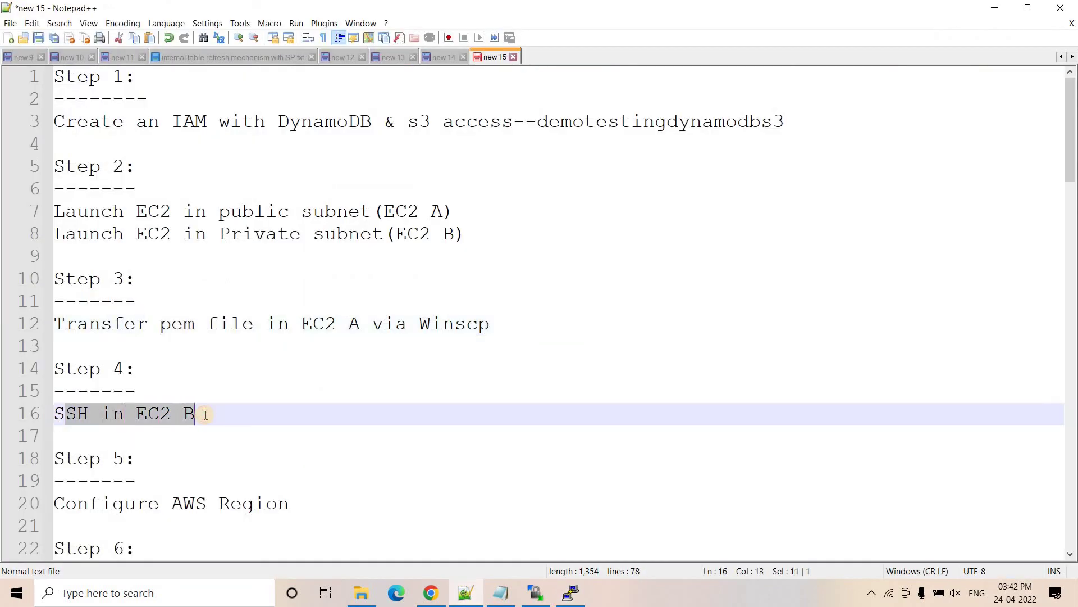
{"action": "key", "text": "Home"}
{"action": "key", "text": "shift+End"}
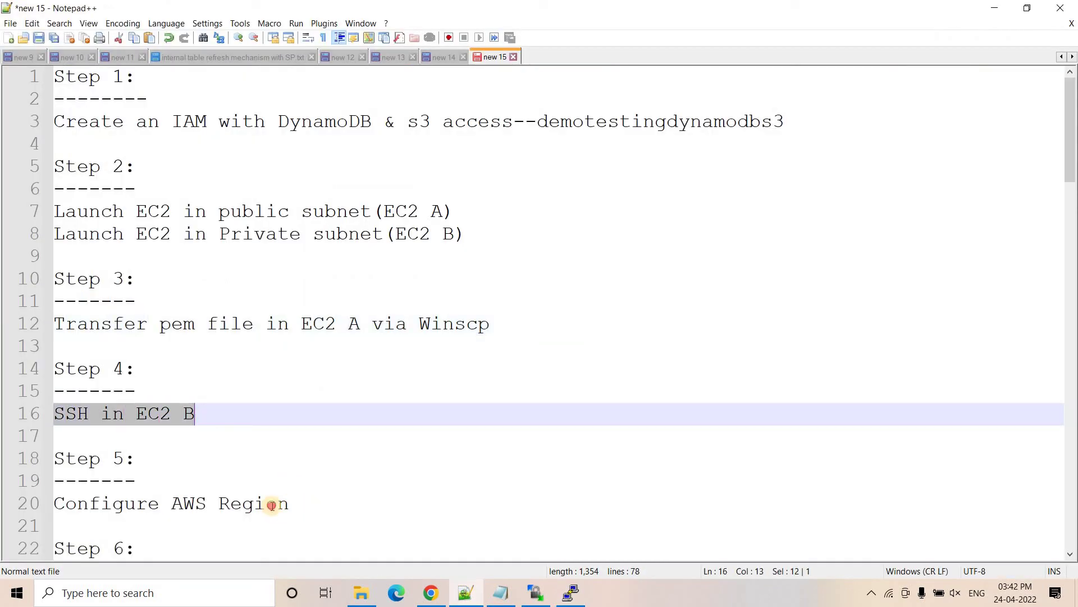
{"action": "left_click_drag", "start_coordinate": [272, 505], "coordinate": [54, 505]}
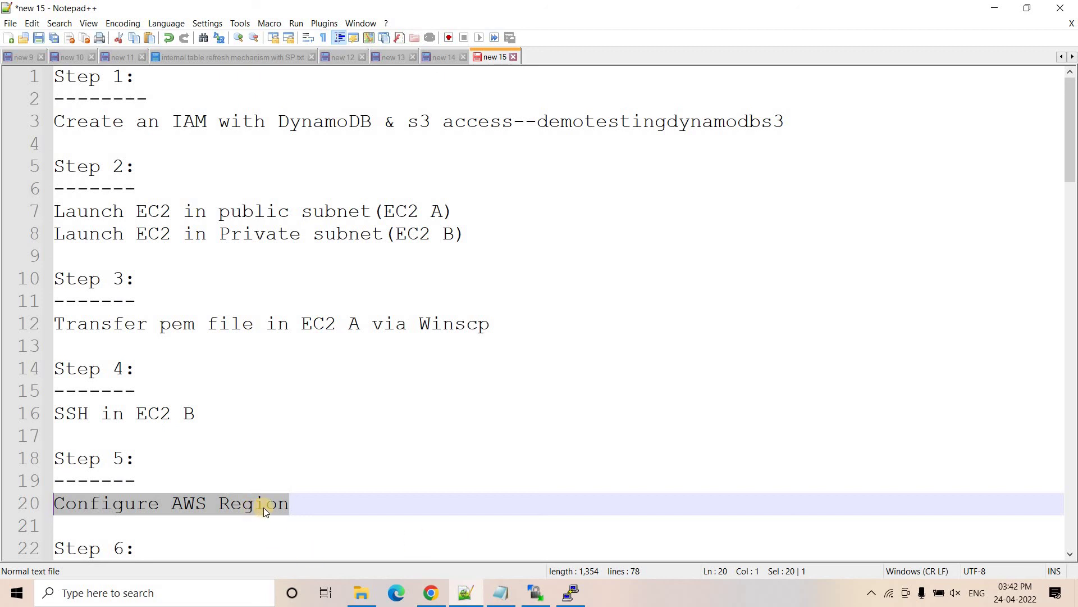
- Switch to the PuTTY session on EC2 B, run aws configure, and leave both the access key ID and secret access key blank
{"action": "left_click", "coordinate": [577, 597]}
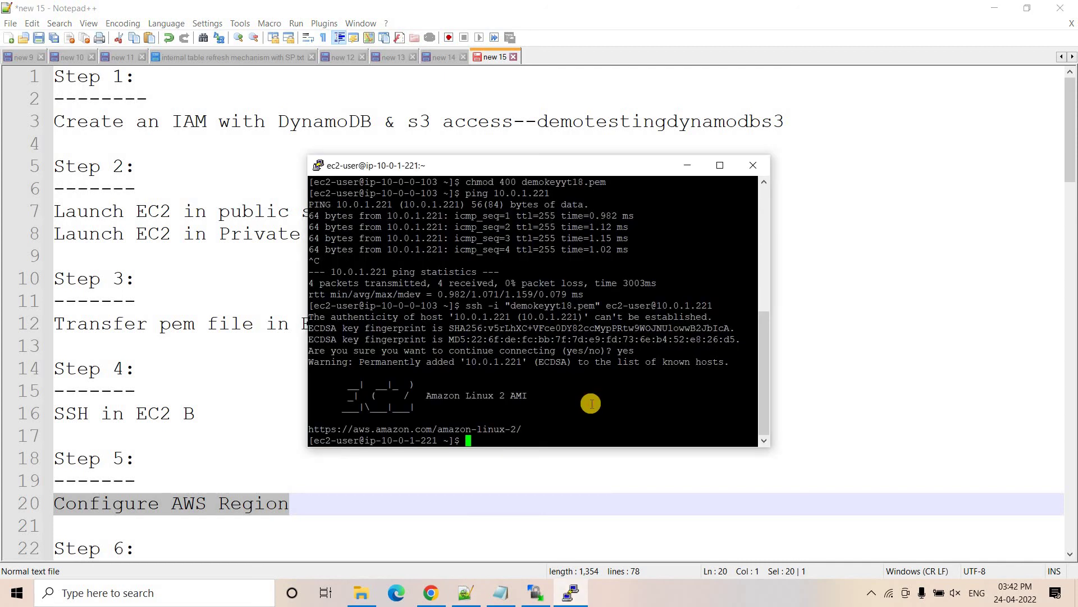
{"action": "type", "text": "aws configure"}
{"action": "key", "text": "Return"}
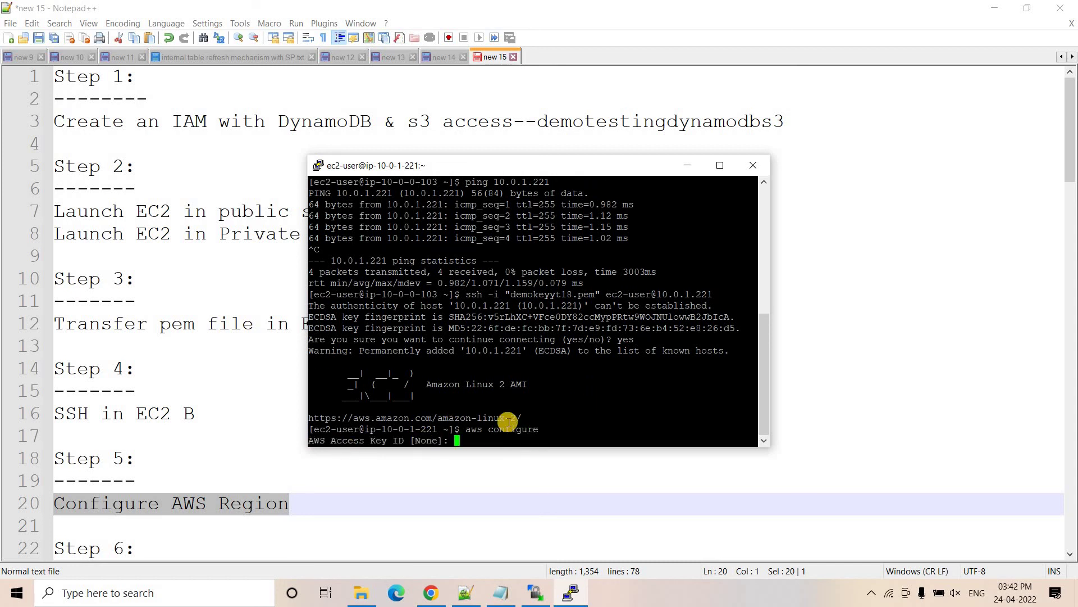
{"action": "key", "text": "Return"}
{"action": "key", "text": "Return"}
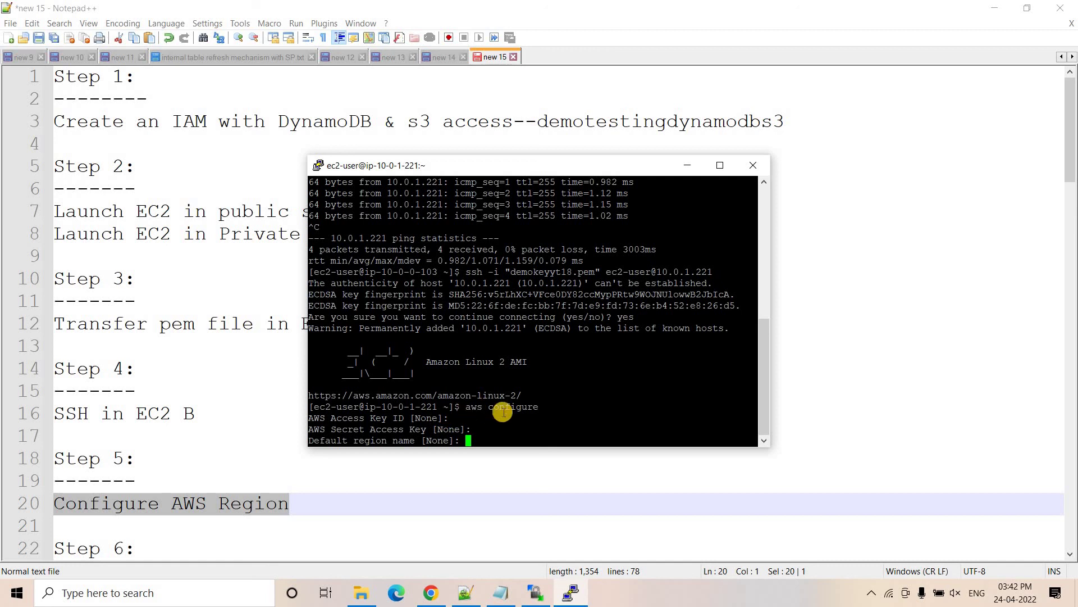
- Set the default region name to us-east-2, checking it against the AWS console in Chrome, and leave the default output format blank
{"action": "type", "text": "e"}
{"action": "key", "text": "BackSpace"}
{"action": "type", "text": "us-east-2"}
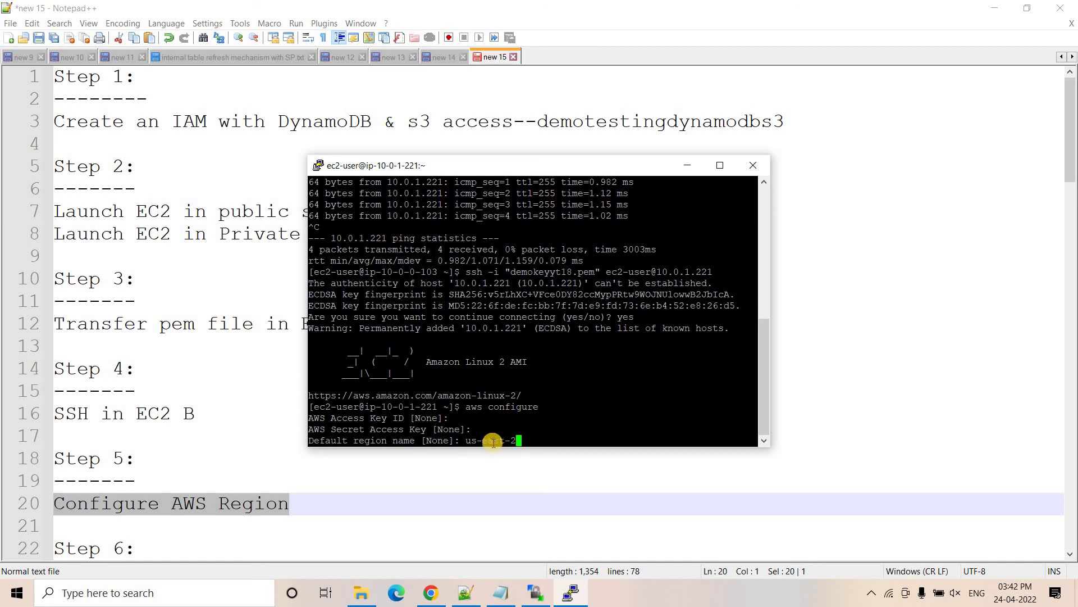
{"action": "left_click", "coordinate": [431, 593]}
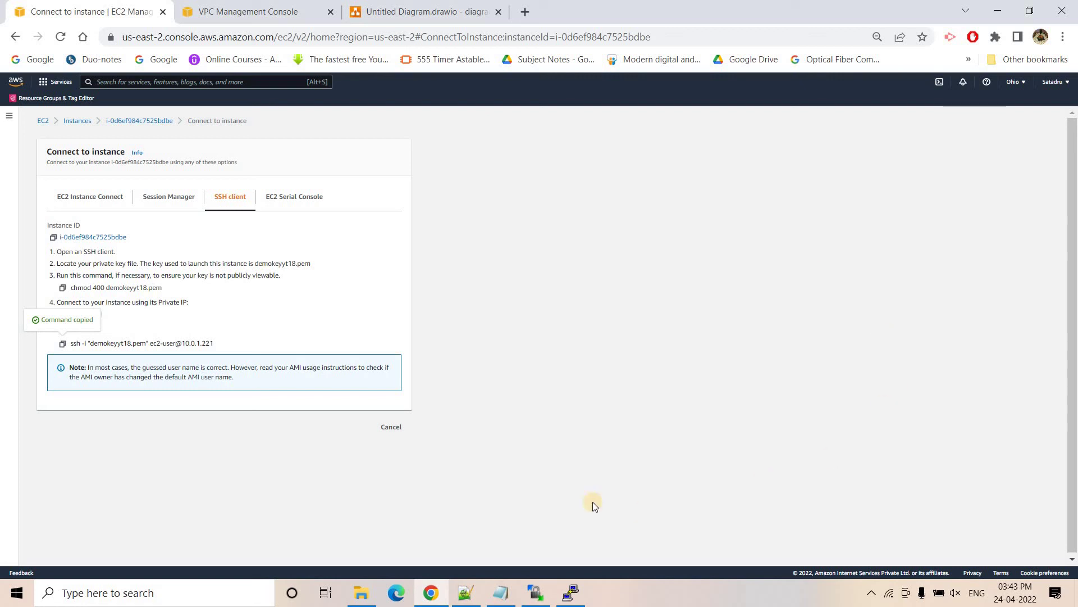
{"action": "left_click", "coordinate": [571, 593]}
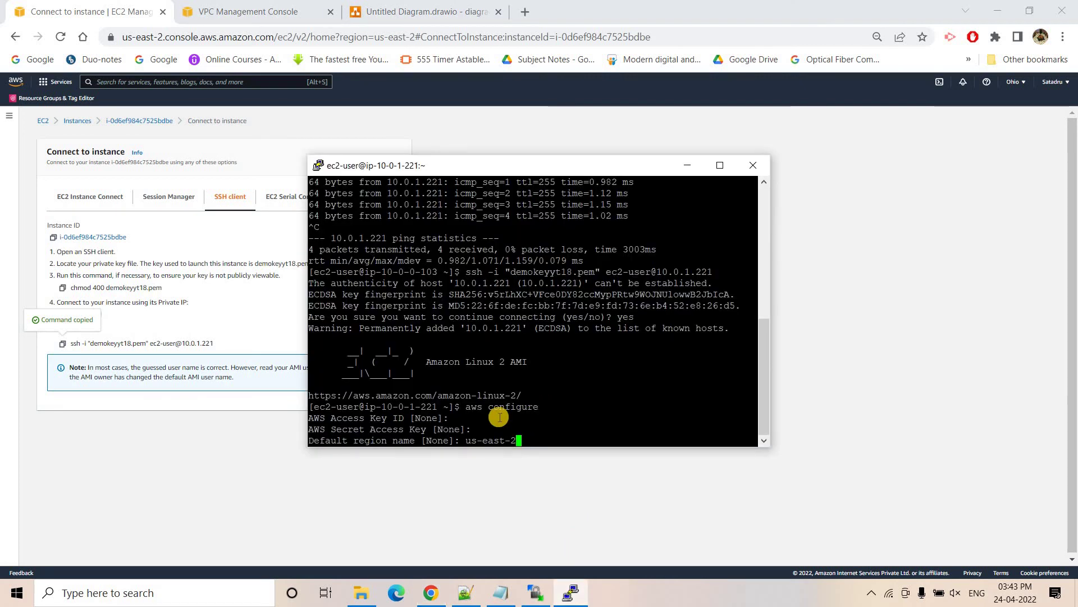
{"action": "key", "text": "Return"}
{"action": "key", "text": "Return"}
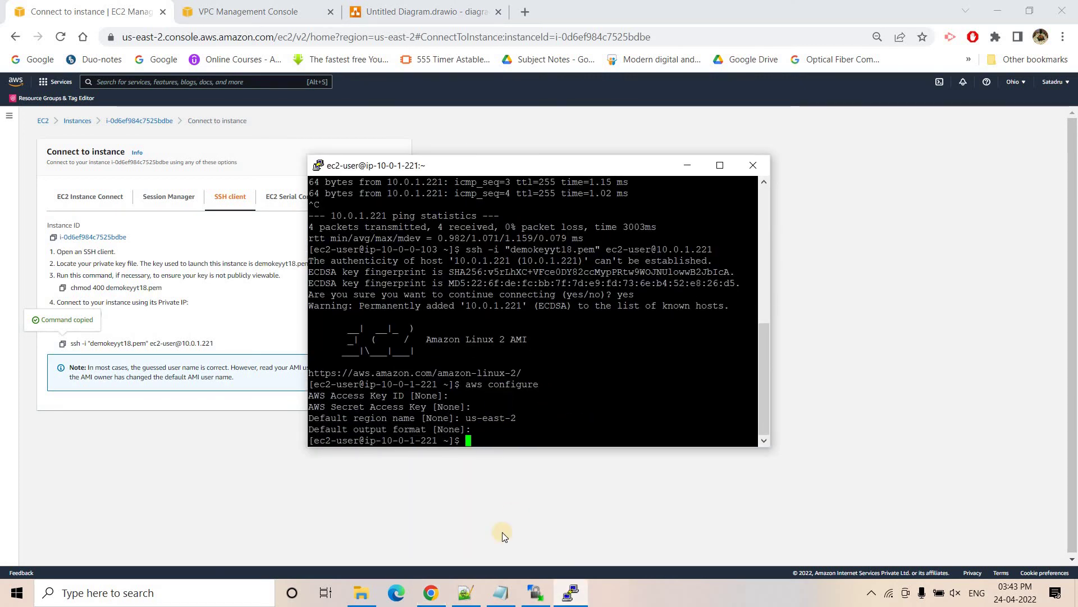
- Switch to the Notepad++ notes and place the cursor on the Step 6 line about creating a DynamoDB table
{"action": "left_click", "coordinate": [464, 591]}
{"action": "scroll", "coordinate": [357, 387], "scroll_direction": "down", "scroll_amount": 2}
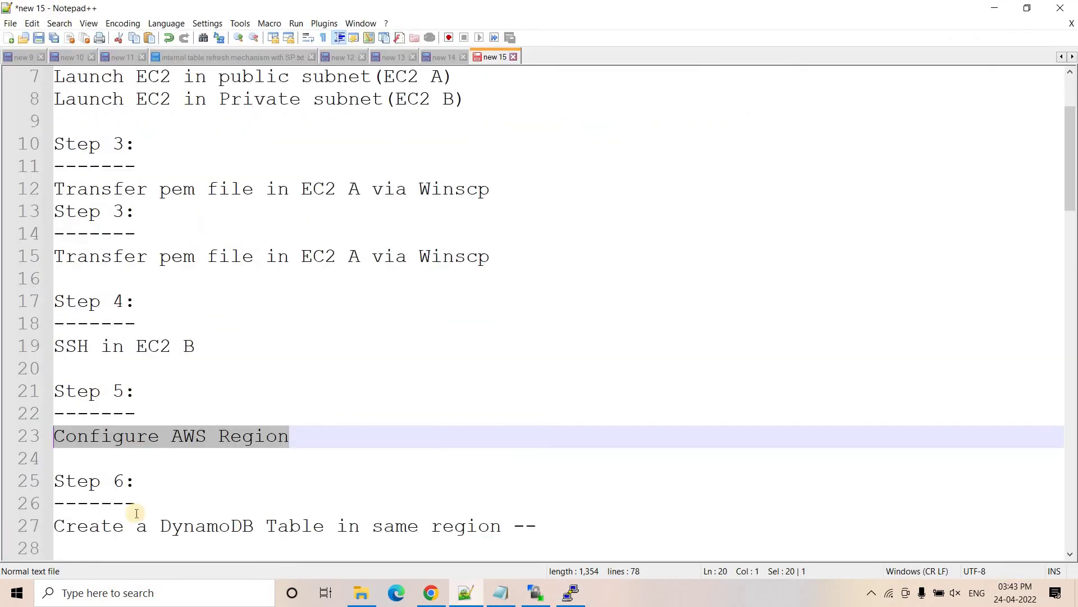
{"action": "left_click", "coordinate": [489, 458]}
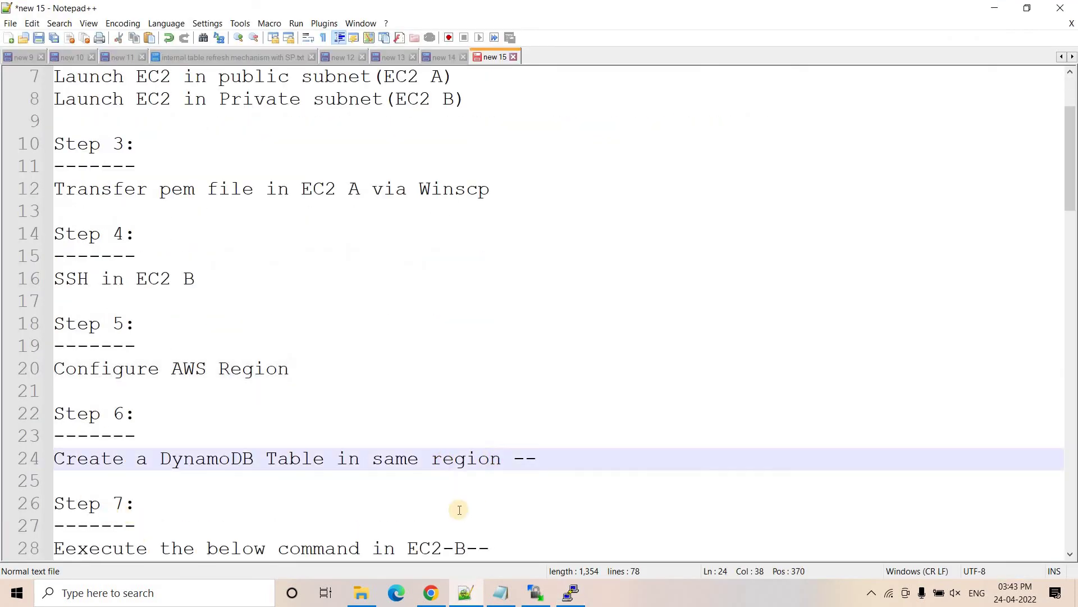
- Switch to Chrome, open the AWS console home in a new tab, and start creating a table in the DynamoDB service
{"action": "left_click", "coordinate": [430, 593]}
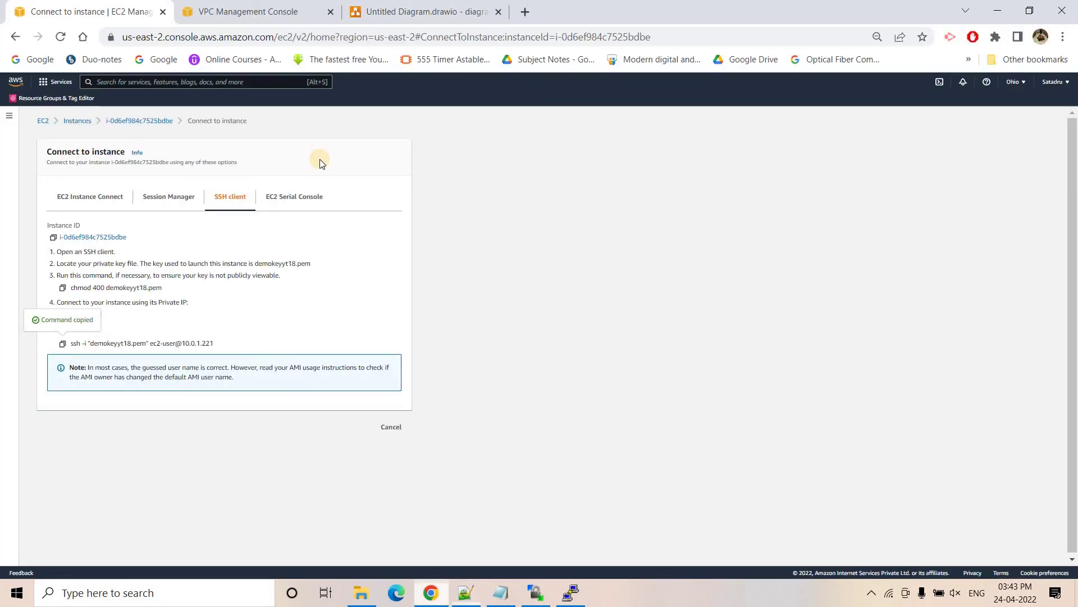
{"action": "right_click", "coordinate": [20, 85]}
{"action": "left_click", "coordinate": [56, 89]}
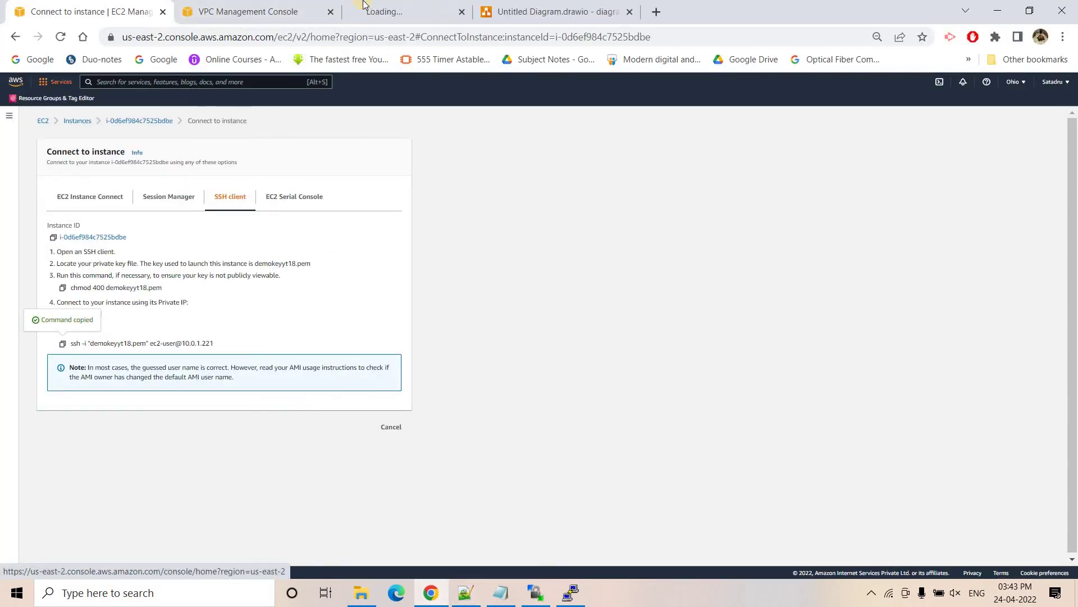
{"action": "left_click", "coordinate": [363, 5]}
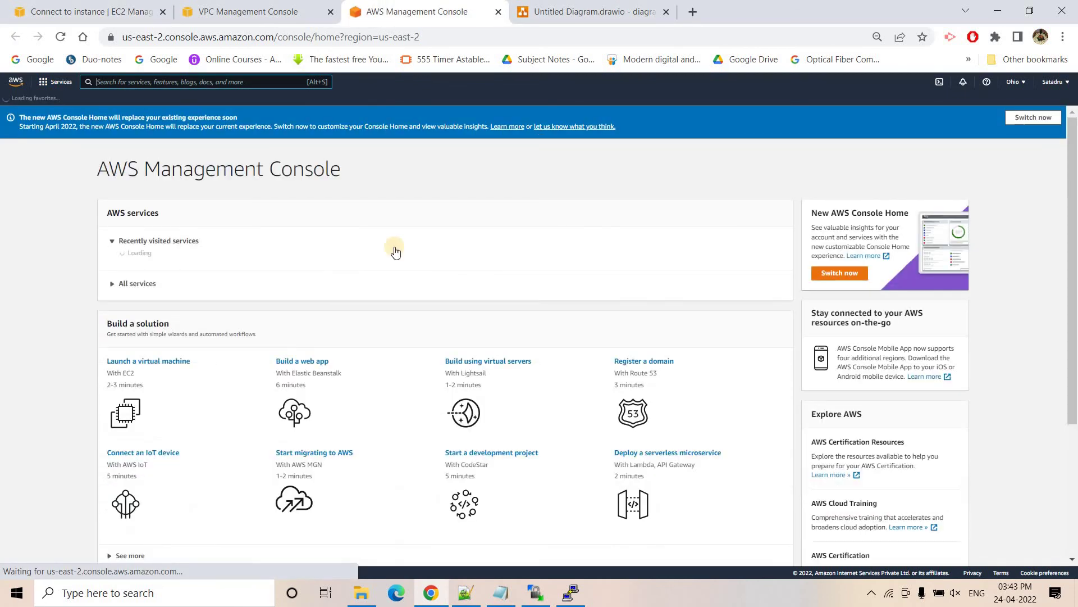
{"action": "left_click", "coordinate": [145, 292]}
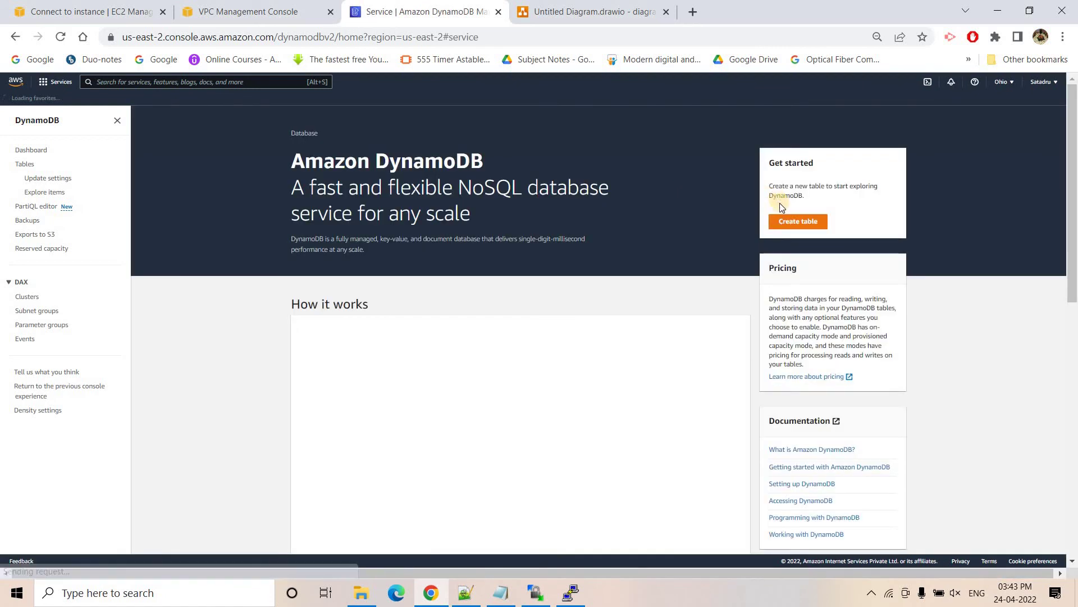
{"action": "left_click", "coordinate": [794, 222]}
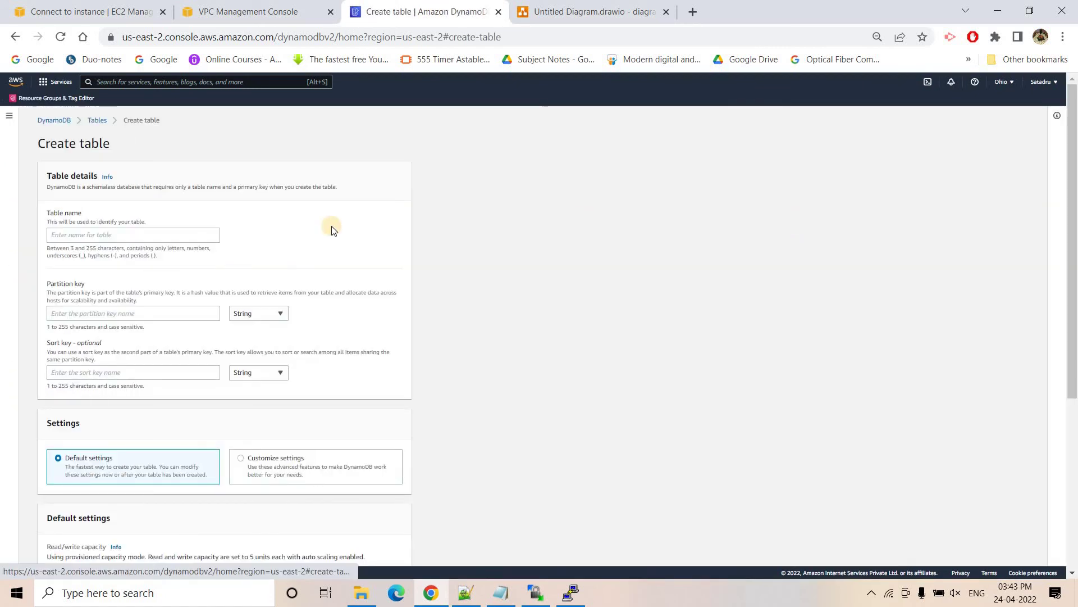
- Create a DynamoDB table named demotesting with the String partition key roll_no and default settings
{"action": "left_click", "coordinate": [202, 235]}
{"action": "type", "text": "de"}
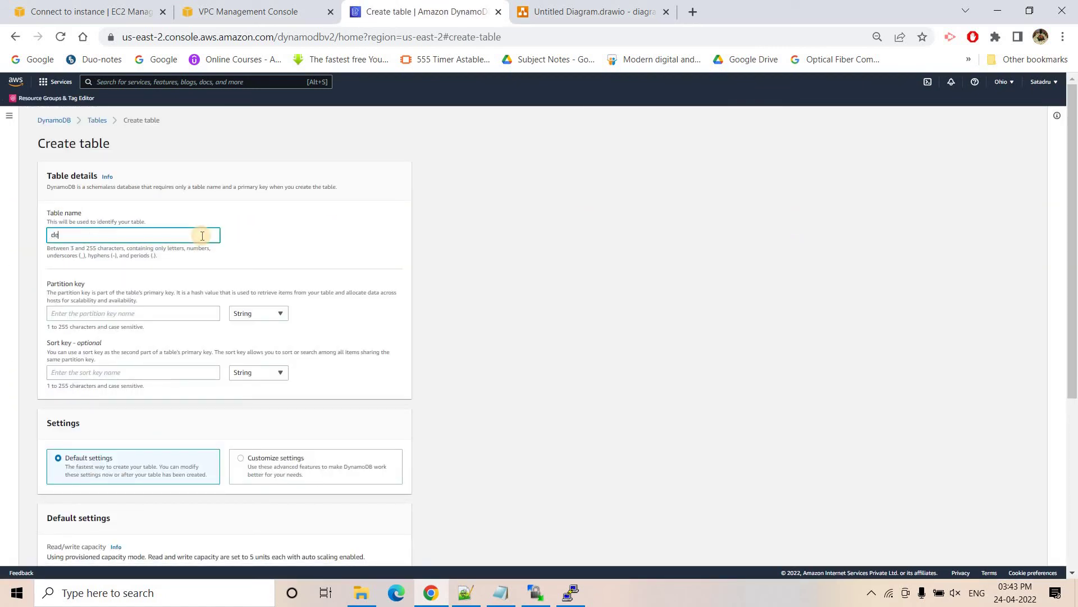
{"action": "type", "text": "motesting"}
{"action": "left_click", "coordinate": [122, 312]}
{"action": "type", "text": "roll_"}
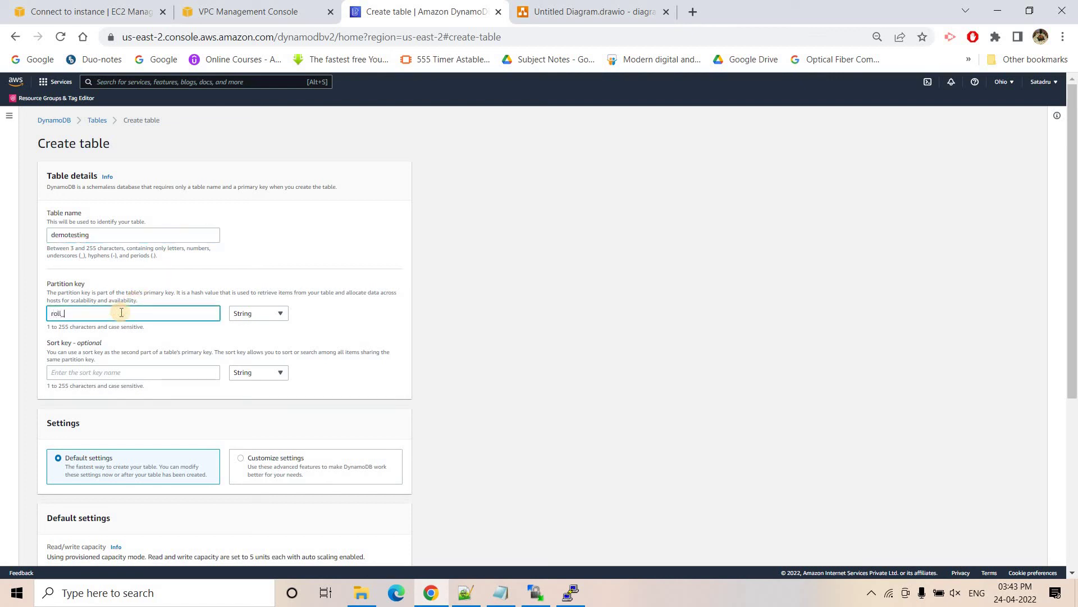
{"action": "type", "text": "no"}
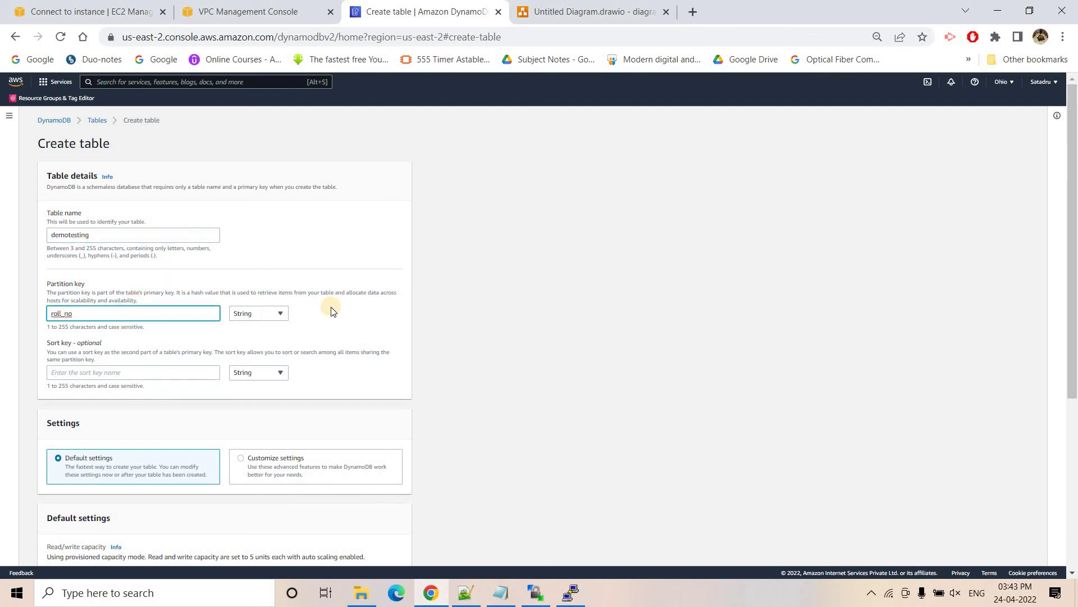
{"action": "scroll", "coordinate": [330, 306], "scroll_direction": "down", "scroll_amount": 5}
{"action": "scroll", "coordinate": [241, 311], "scroll_direction": "up", "scroll_amount": 5}
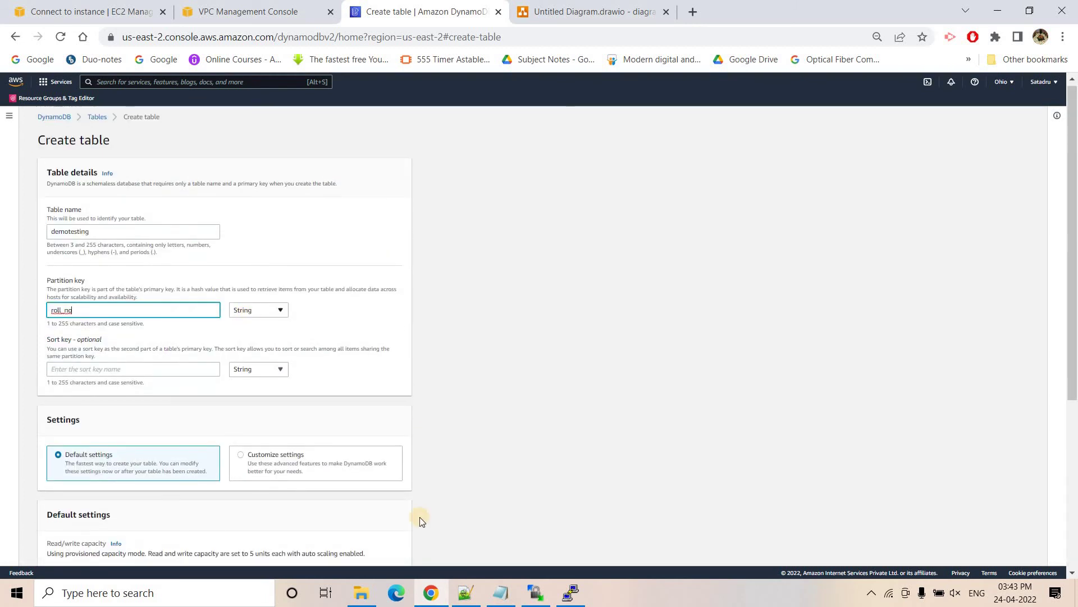
{"action": "scroll", "coordinate": [421, 522], "scroll_direction": "down", "scroll_amount": 5}
{"action": "left_click", "coordinate": [379, 536]}
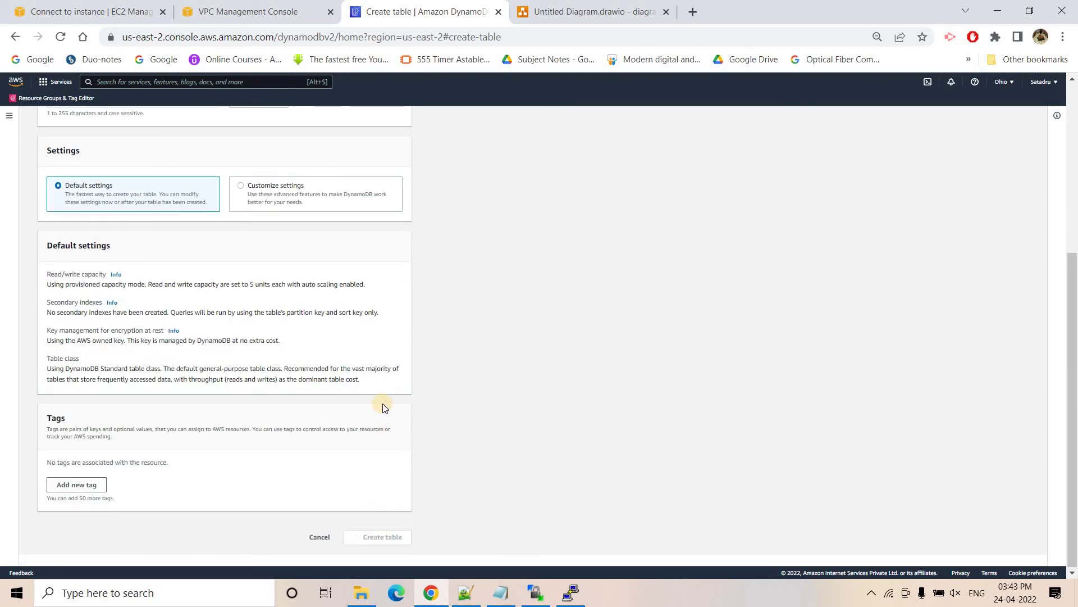
- Copy the command aws dynamodb list-tables from Step 7 of the Notepad++ notes and run it on EC2 B in PuTTY
{"action": "left_click", "coordinate": [463, 593]}
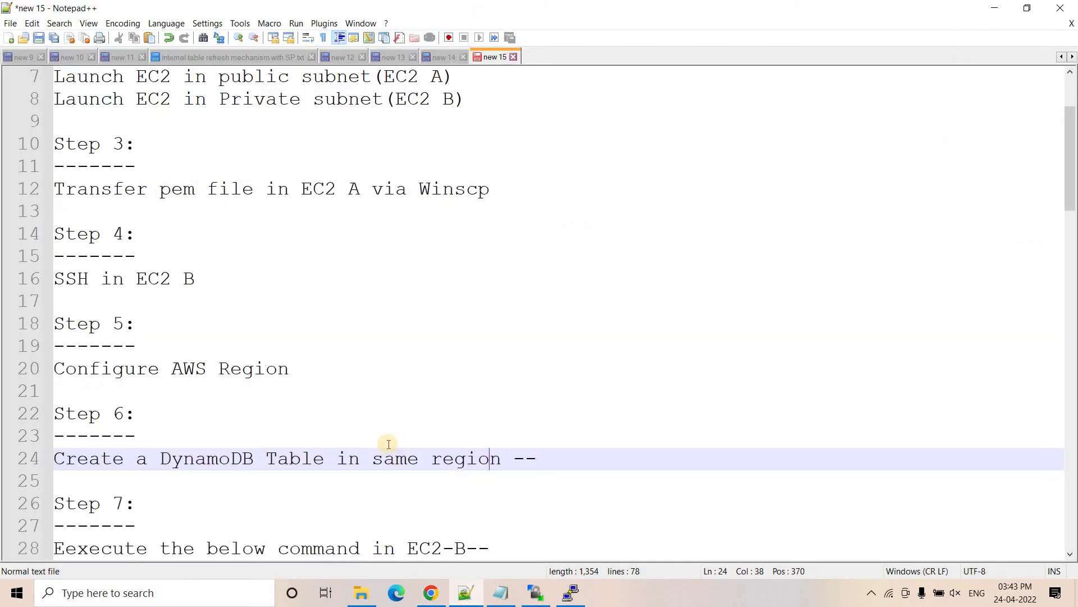
{"action": "scroll", "coordinate": [388, 445], "scroll_direction": "down", "scroll_amount": 1}
{"action": "left_click_drag", "start_coordinate": [336, 526], "coordinate": [230, 526]}
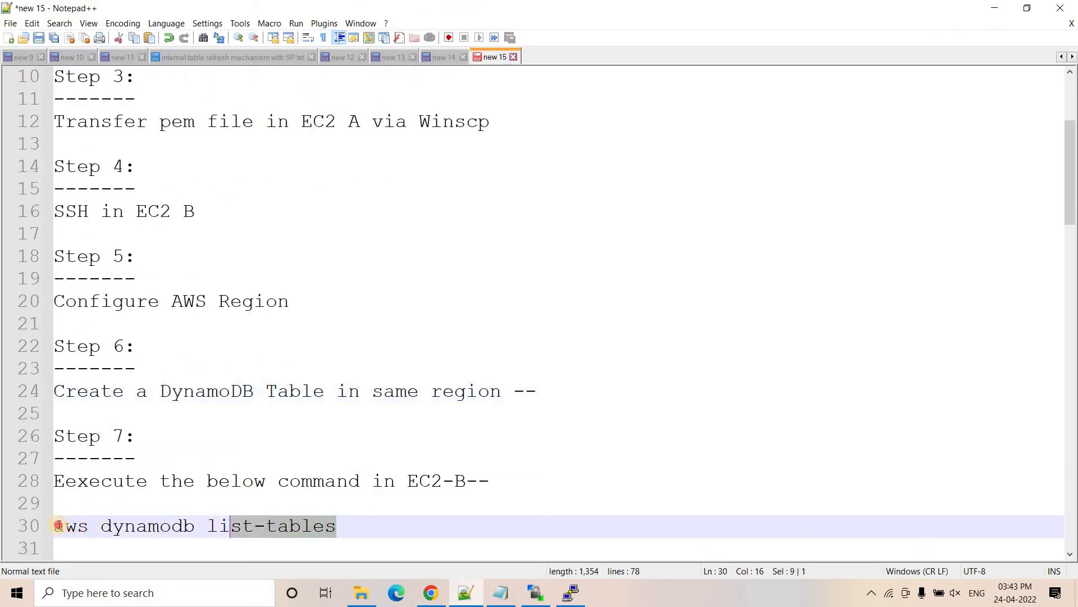
{"action": "left_click_drag", "start_coordinate": [58, 525], "coordinate": [54, 525]}
{"action": "key", "text": "ctrl+c"}
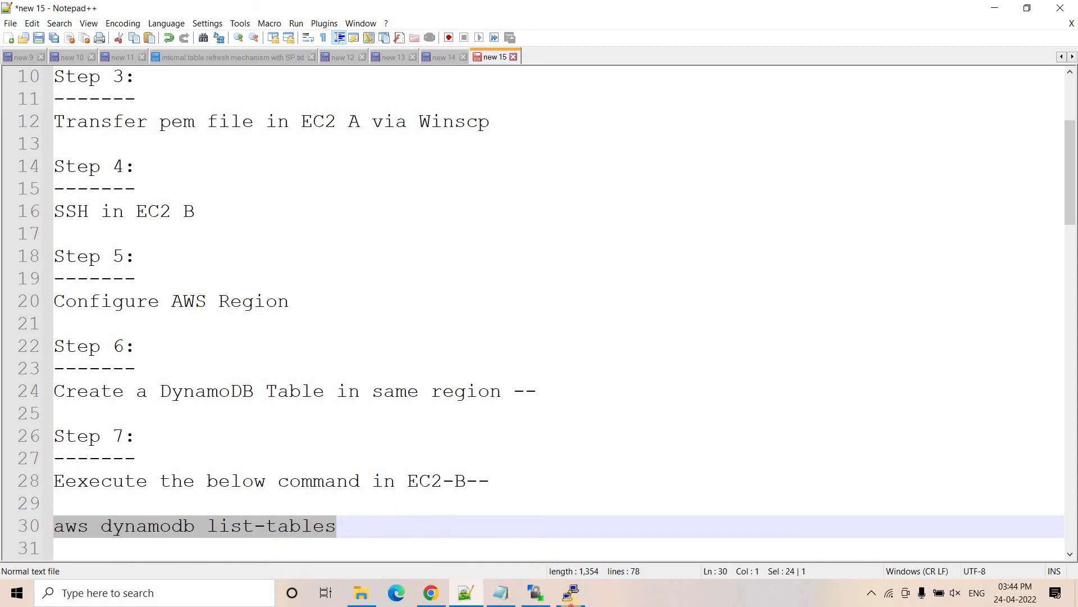
{"action": "left_click", "coordinate": [571, 592]}
{"action": "right_click", "coordinate": [563, 430]}
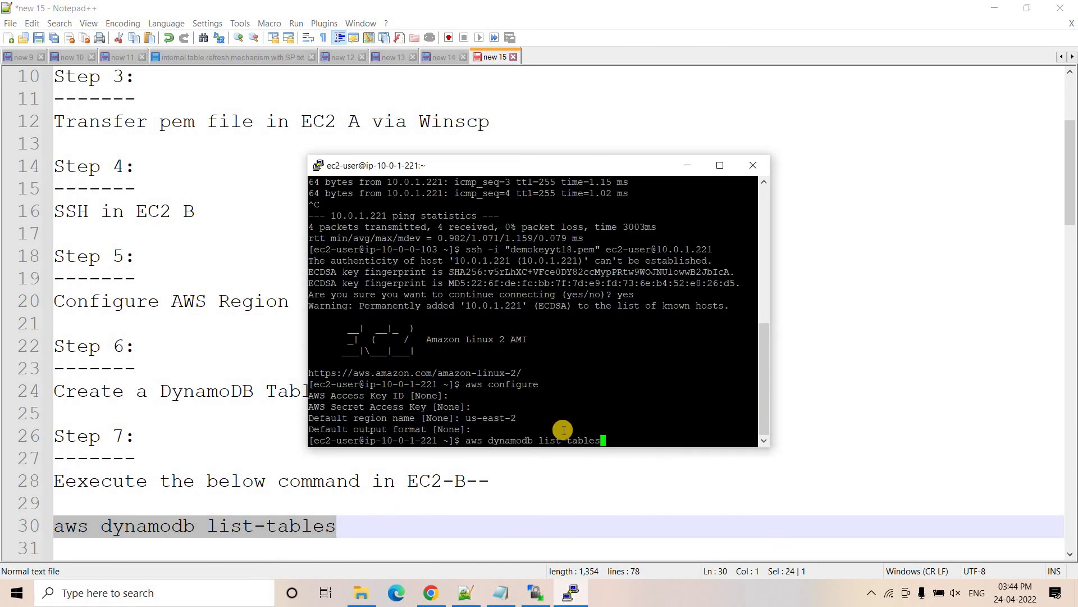
{"action": "key", "text": "Return"}
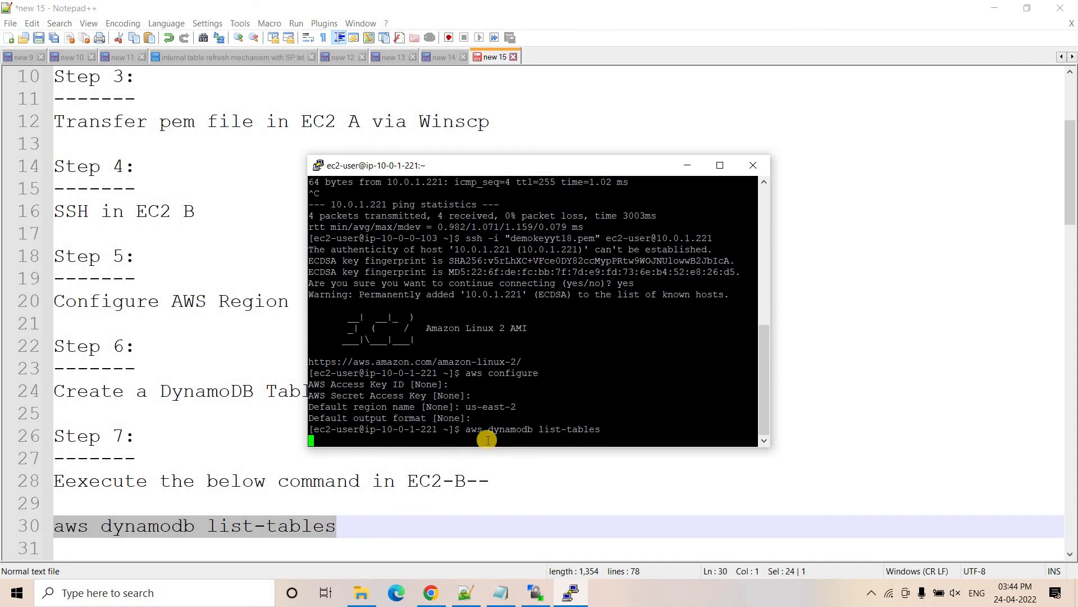
- Switch to the architecture diagram in Chrome and examine the DynamoDB icon, the private route table and the private subnet's EC2 instance
{"action": "left_click", "coordinate": [428, 595]}
{"action": "left_click", "coordinate": [587, 12]}
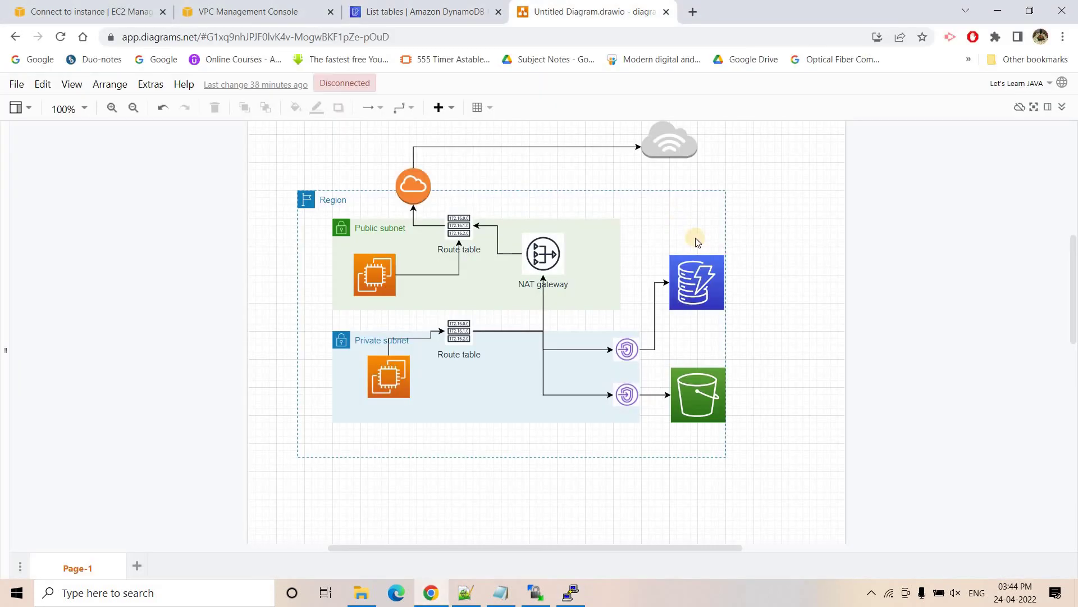
{"action": "left_click", "coordinate": [699, 274]}
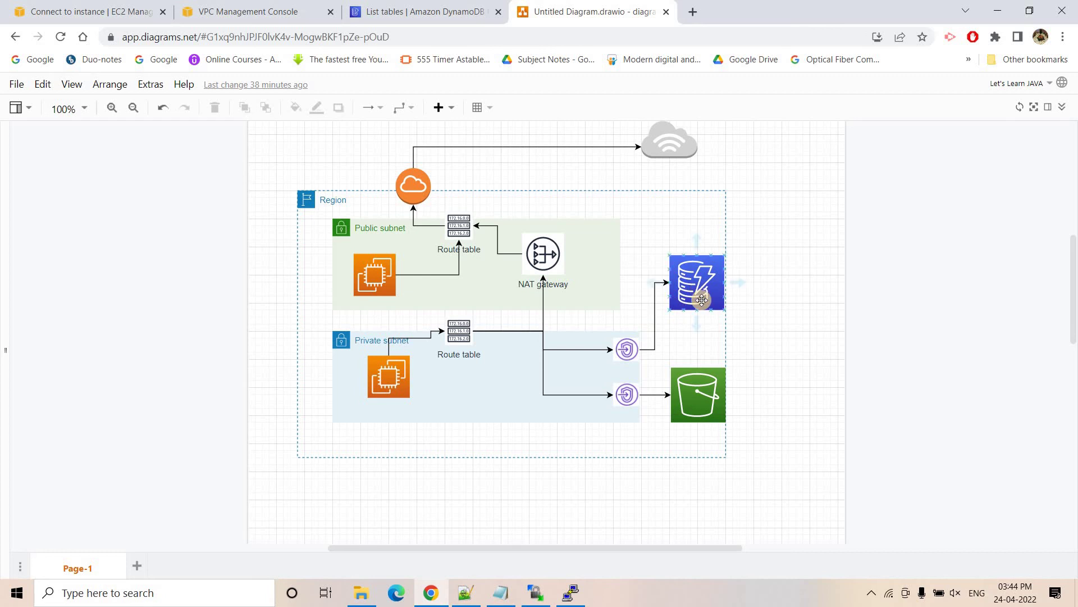
{"action": "left_click", "coordinate": [436, 355]}
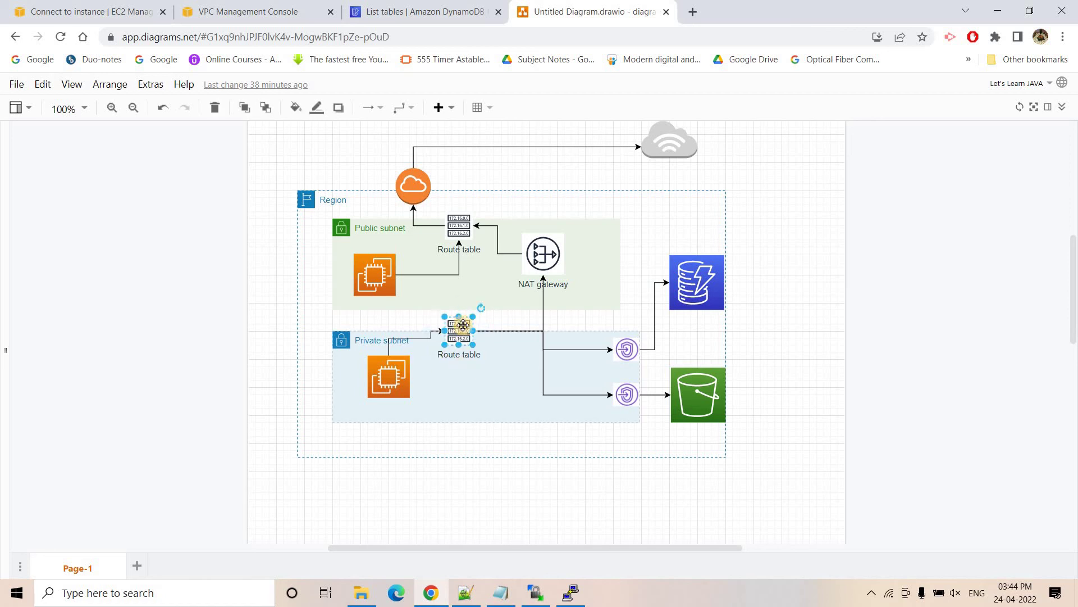
{"action": "left_click", "coordinate": [464, 335]}
{"action": "left_click", "coordinate": [392, 376]}
- Interrupt the running list-tables command in PuTTY and return to the Notepad++ notes
{"action": "left_click", "coordinate": [571, 592]}
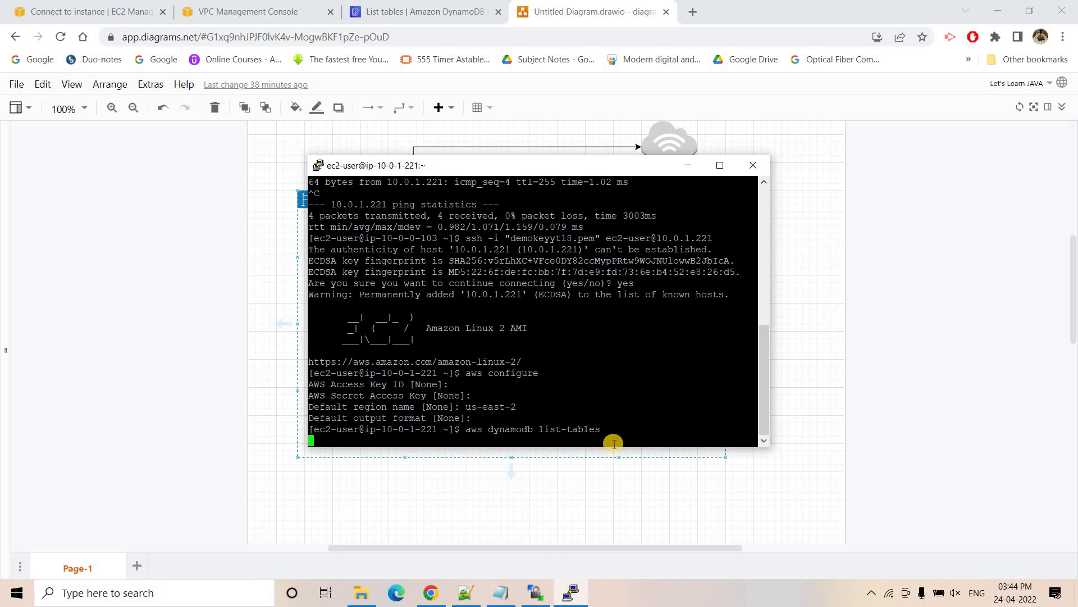
{"action": "key", "text": "ctrl+c"}
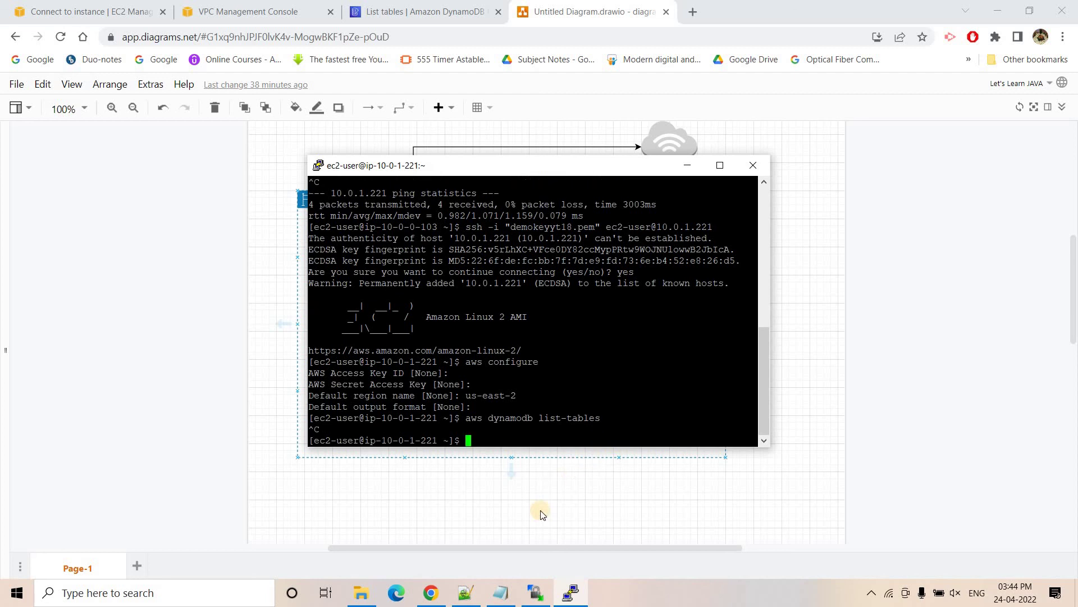
{"action": "key", "text": "alt+Tab"}
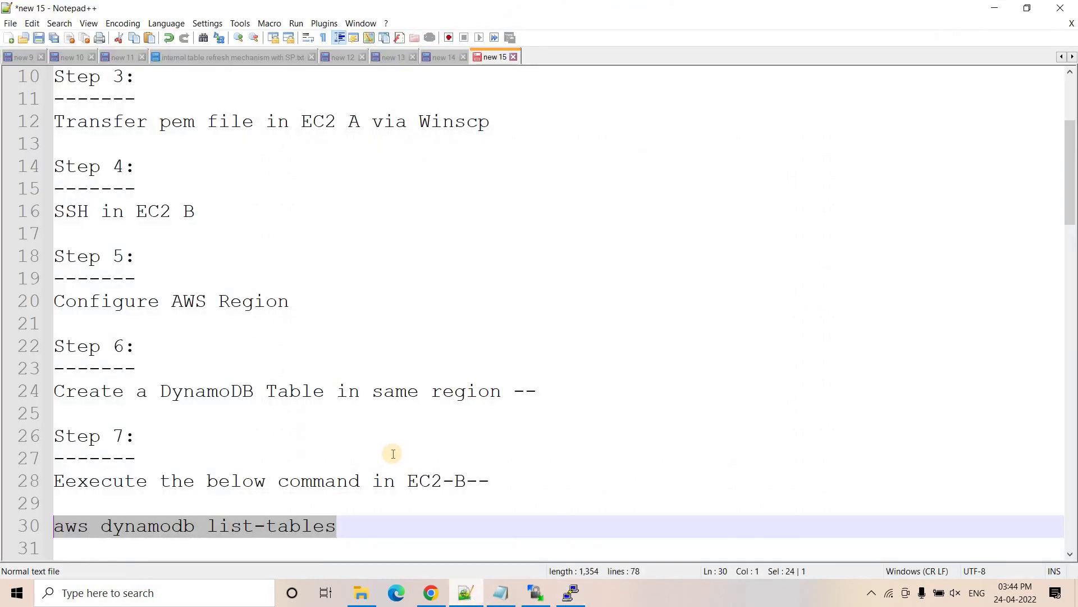
- Highlight parts of the Step 8 line about creating VPC endpoints for DynamoDB and s3 and attaching them to the private route table
{"action": "scroll", "coordinate": [393, 453], "scroll_direction": "down", "scroll_amount": 1}
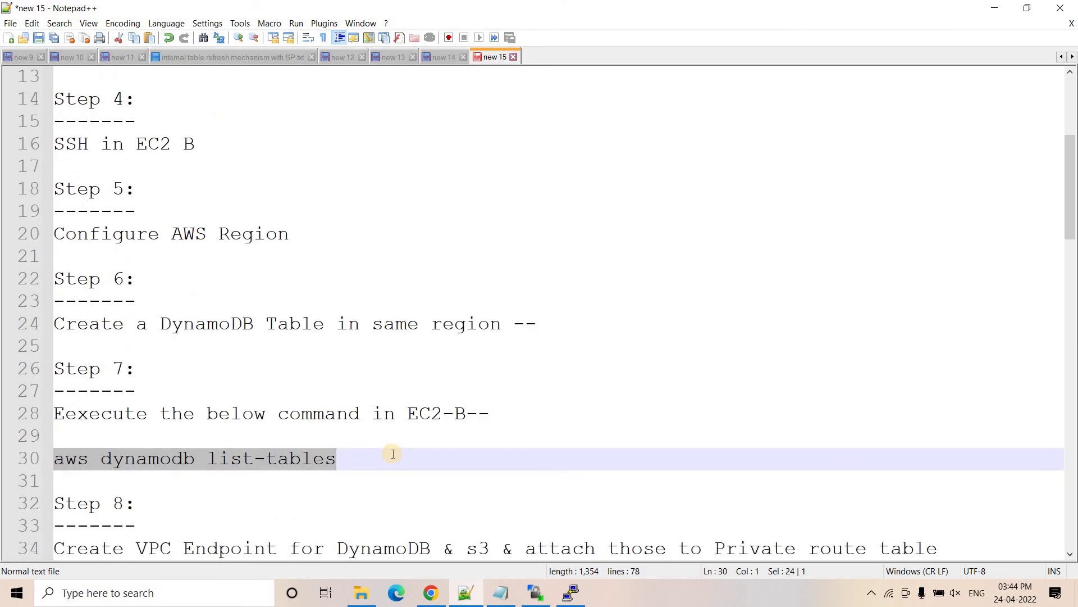
{"action": "scroll", "coordinate": [393, 454], "scroll_direction": "down", "scroll_amount": 1}
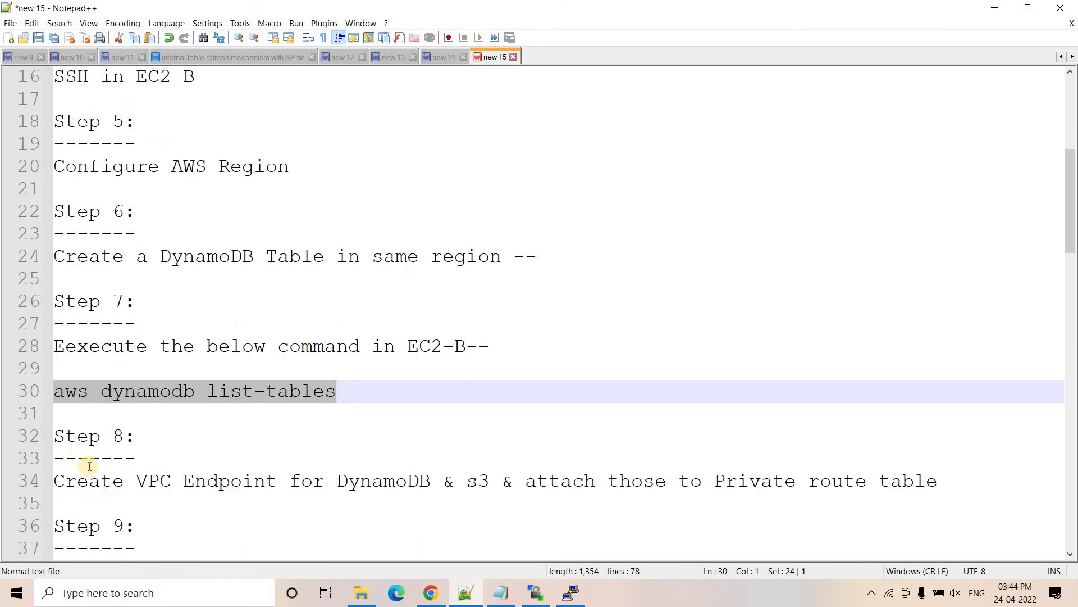
{"action": "left_click_drag", "start_coordinate": [77, 481], "coordinate": [431, 482]}
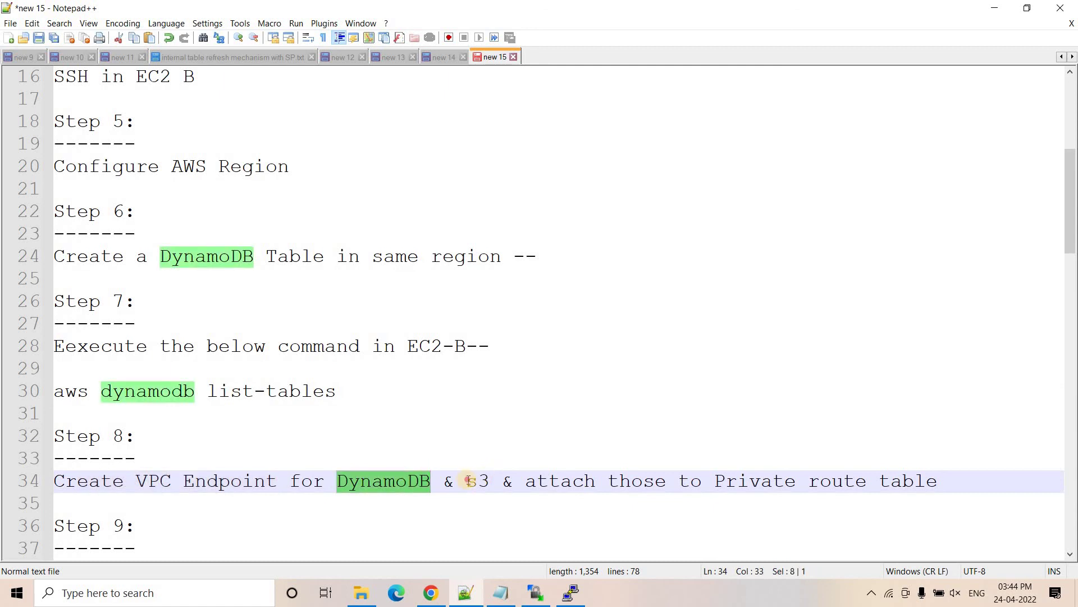
{"action": "left_click", "coordinate": [469, 482]}
{"action": "left_click", "coordinate": [527, 480], "text": "shift"}
{"action": "left_click_drag", "start_coordinate": [591, 481], "coordinate": [963, 471]}
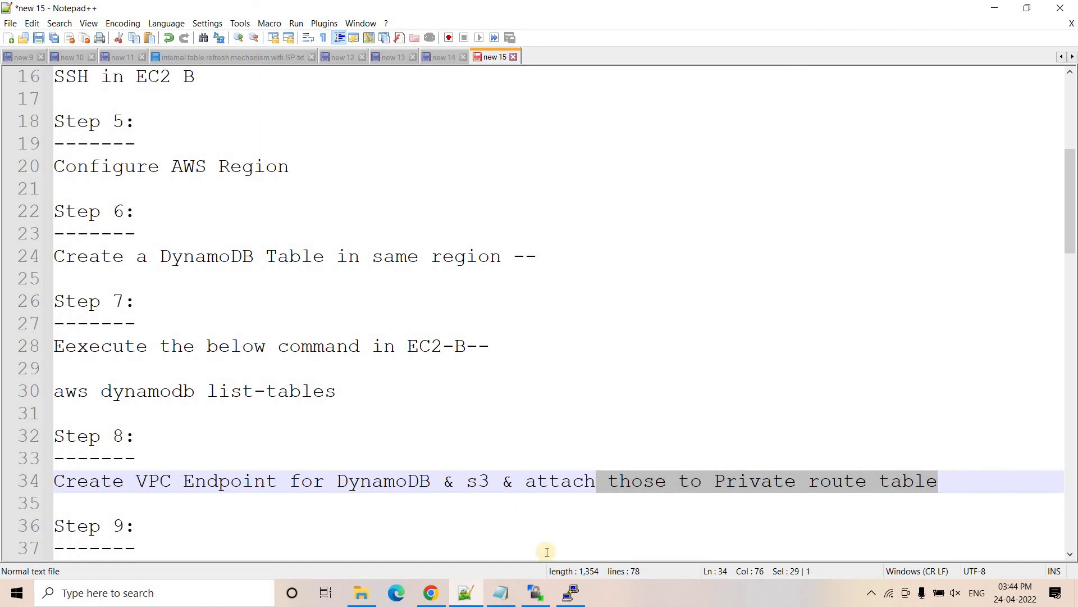
- Switch to the VPC console in Chrome and start a new endpoint with the name tag dynamodbendpoint
{"action": "left_click", "coordinate": [430, 593]}
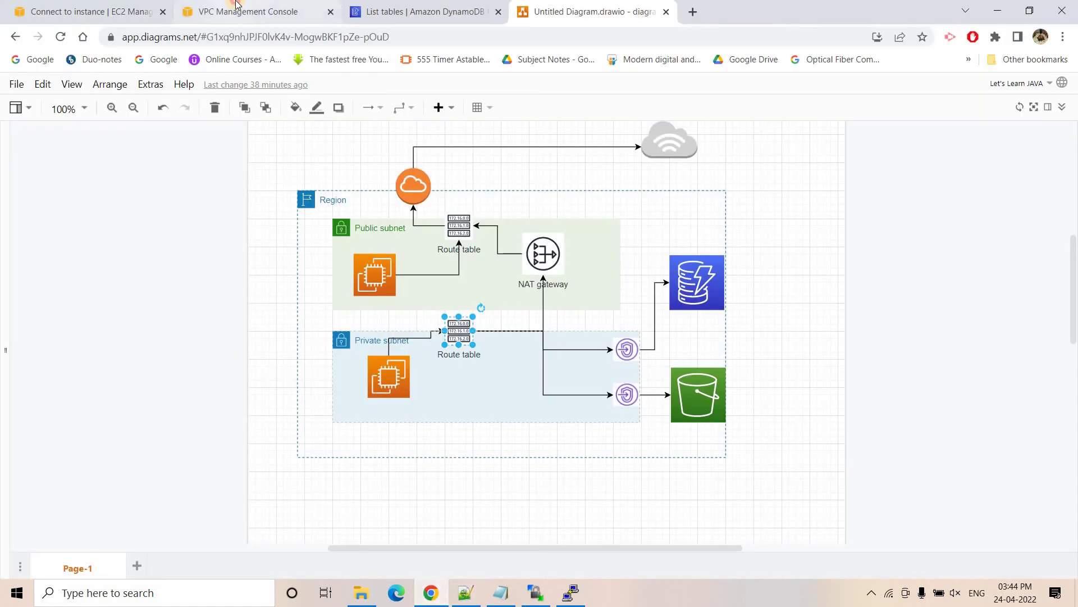
{"action": "left_click", "coordinate": [235, 7]}
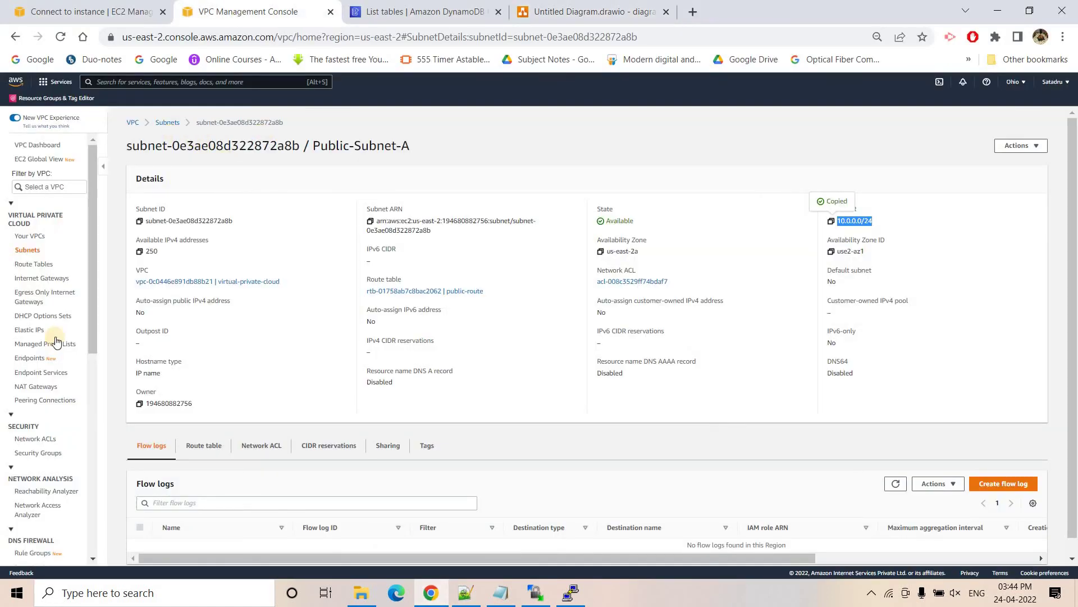
{"action": "left_click", "coordinate": [33, 362]}
{"action": "left_click", "coordinate": [1031, 126]}
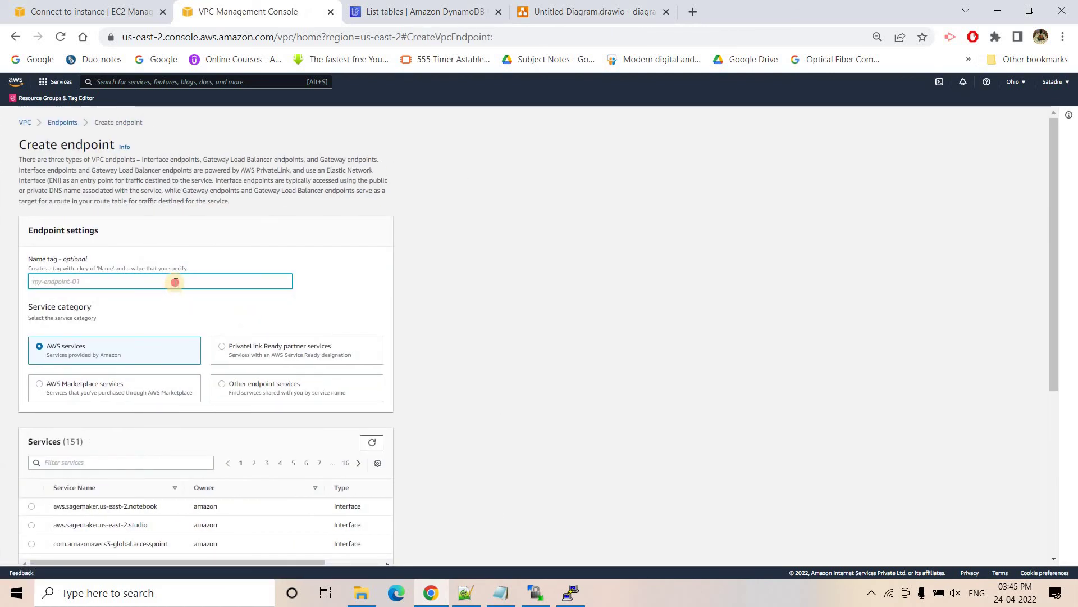
{"action": "type", "text": "d"}
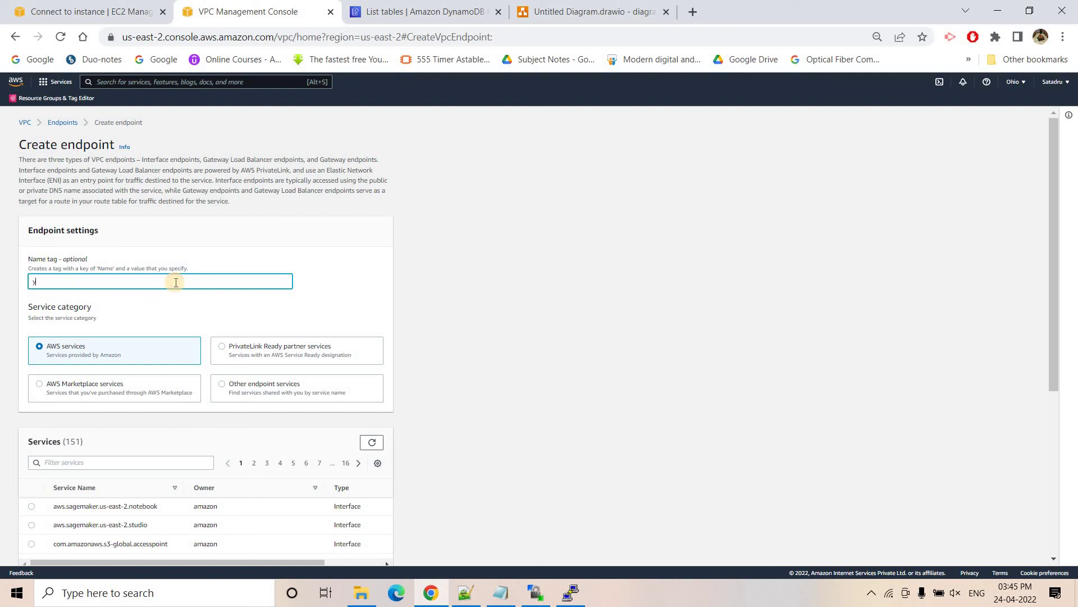
{"action": "type", "text": "ynamodbendpoint"}
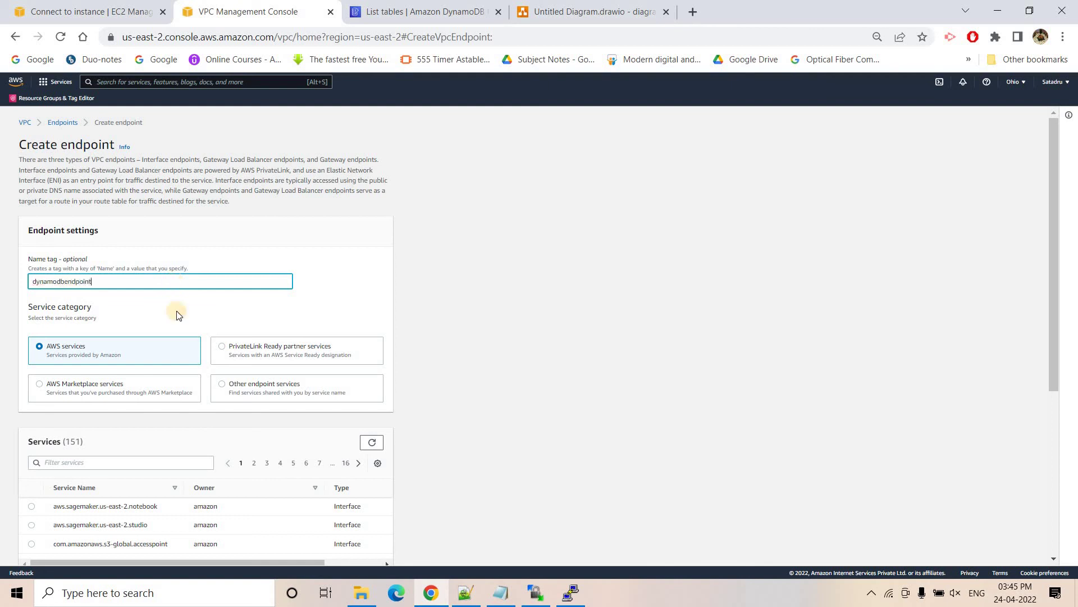
- Filter the endpoint services by dynamodb and select the com.amazonaws.us-east-2.dynamodb Gateway service
{"action": "left_click", "coordinate": [129, 461]}
{"action": "type", "text": "dynamodb"}
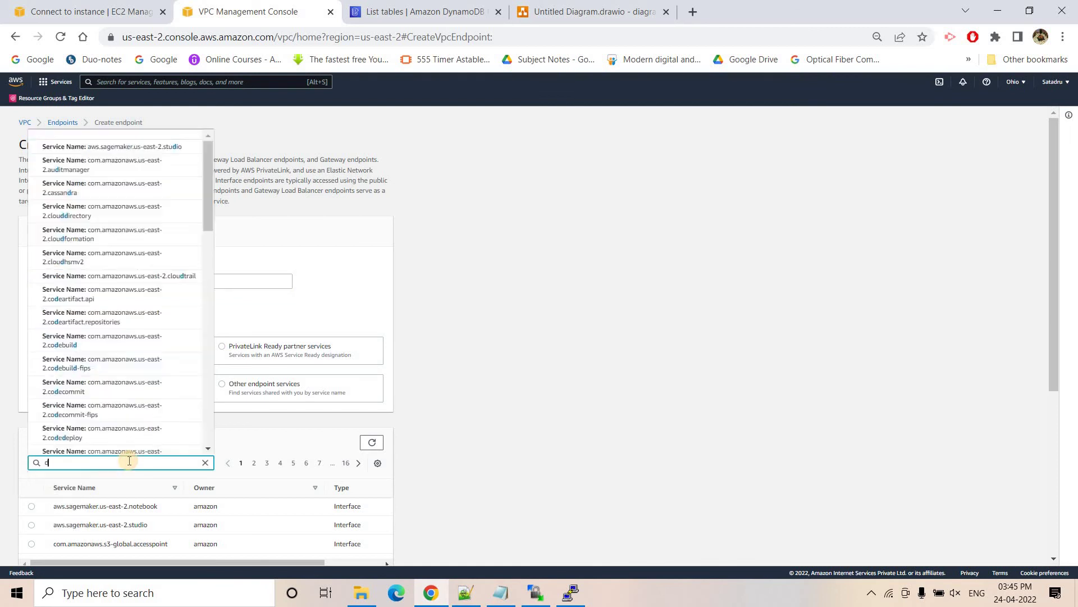
{"action": "key", "text": "Return"}
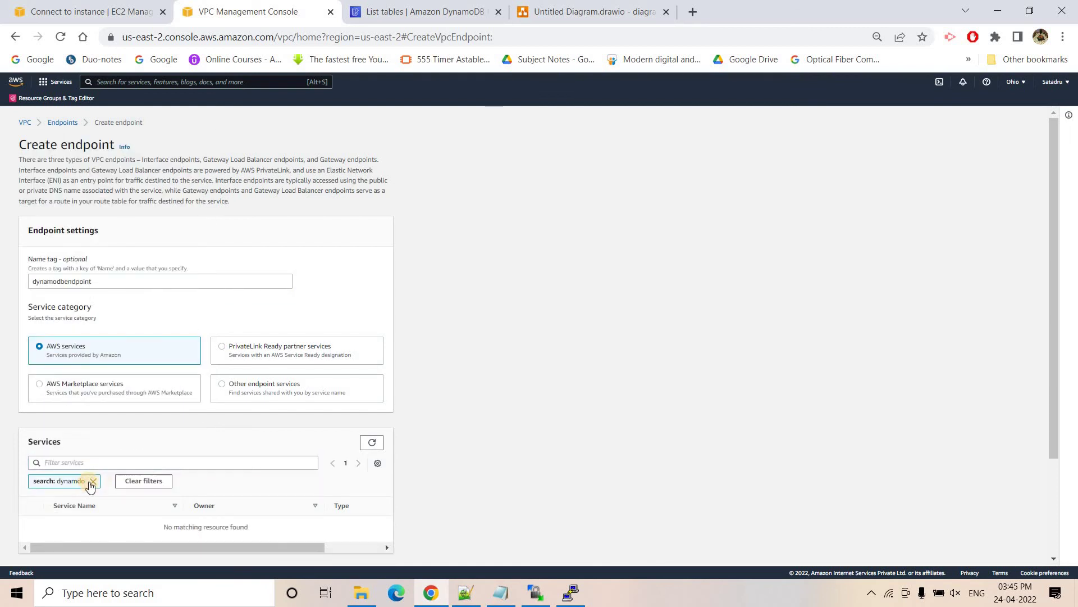
{"action": "left_click", "coordinate": [91, 481]}
{"action": "left_click", "coordinate": [111, 465]}
{"action": "type", "text": "d"}
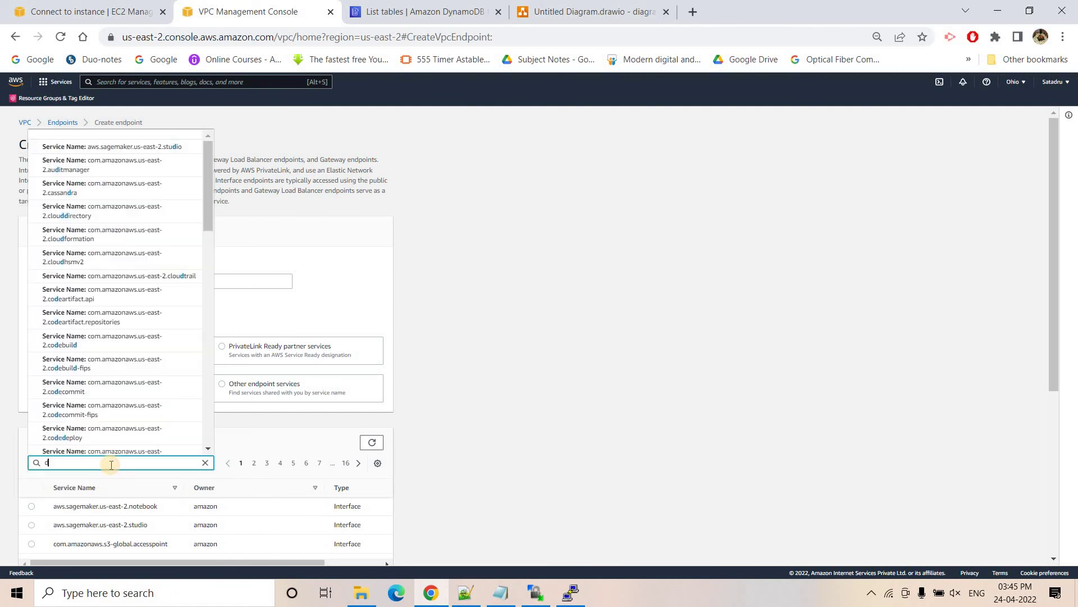
{"action": "type", "text": "ynamodb"}
{"action": "key", "text": "Return"}
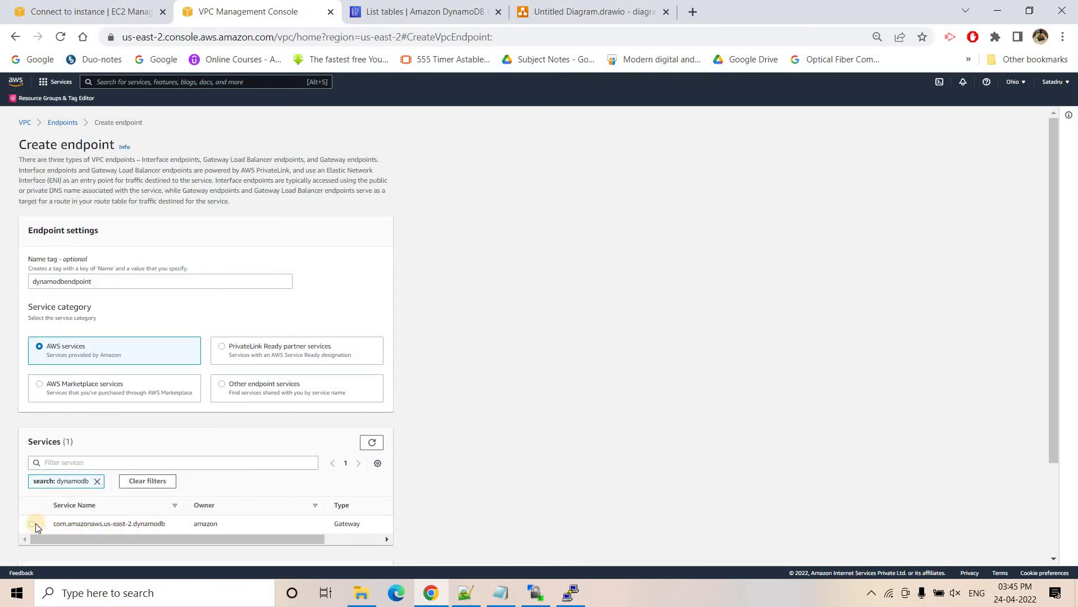
{"action": "left_click", "coordinate": [35, 523]}
- Choose the virtual-private-cloud VPC for the DynamoDB endpoint and bring up its route tables
{"action": "scroll", "coordinate": [77, 514], "scroll_direction": "down", "scroll_amount": 2}
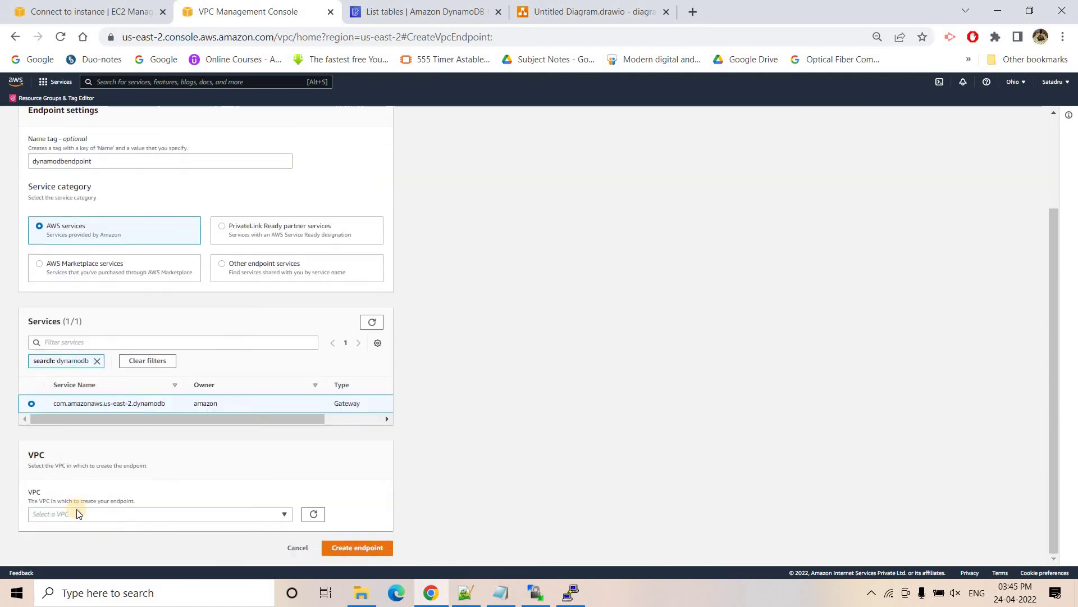
{"action": "left_click", "coordinate": [77, 513]}
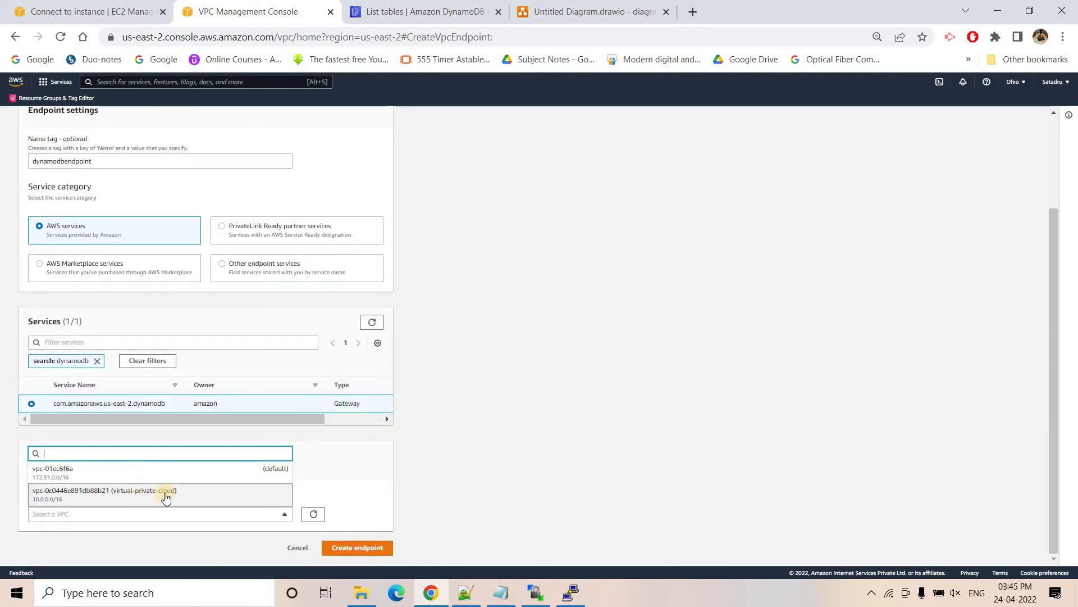
{"action": "left_click", "coordinate": [202, 503]}
{"action": "scroll", "coordinate": [272, 490], "scroll_direction": "down", "scroll_amount": 3}
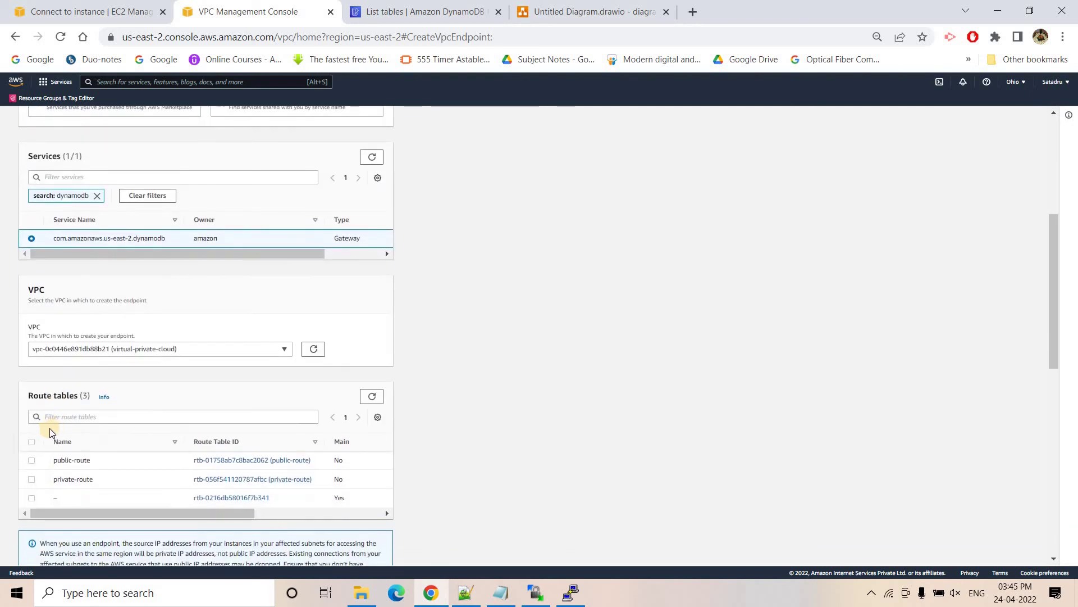
- Examine the endpoint icon leading to DynamoDB in the architecture diagram, and return to the endpoint form
{"action": "left_click", "coordinate": [554, 5]}
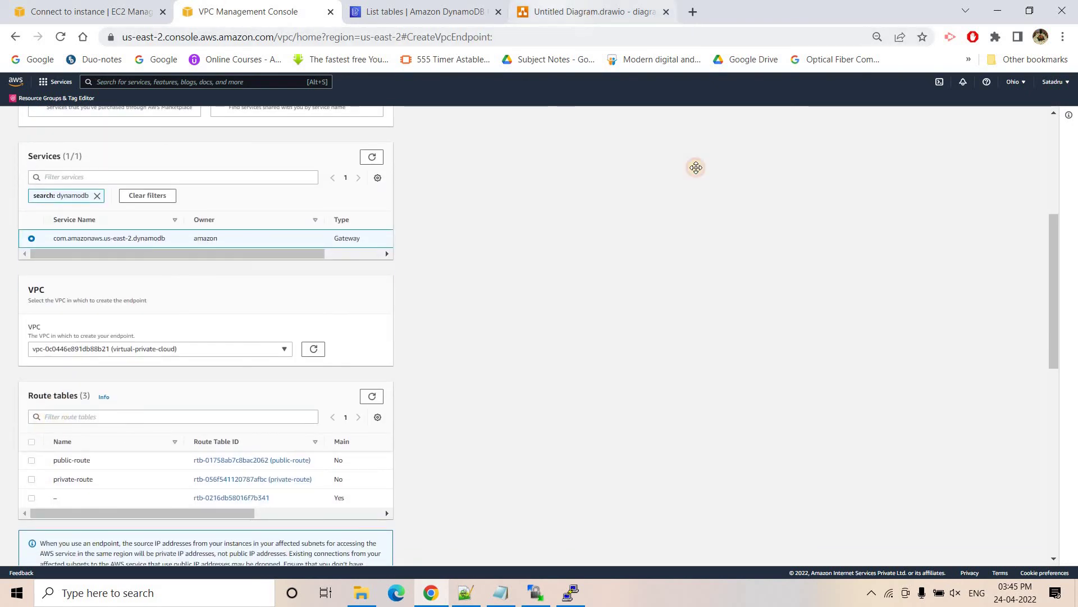
{"action": "left_click", "coordinate": [624, 352]}
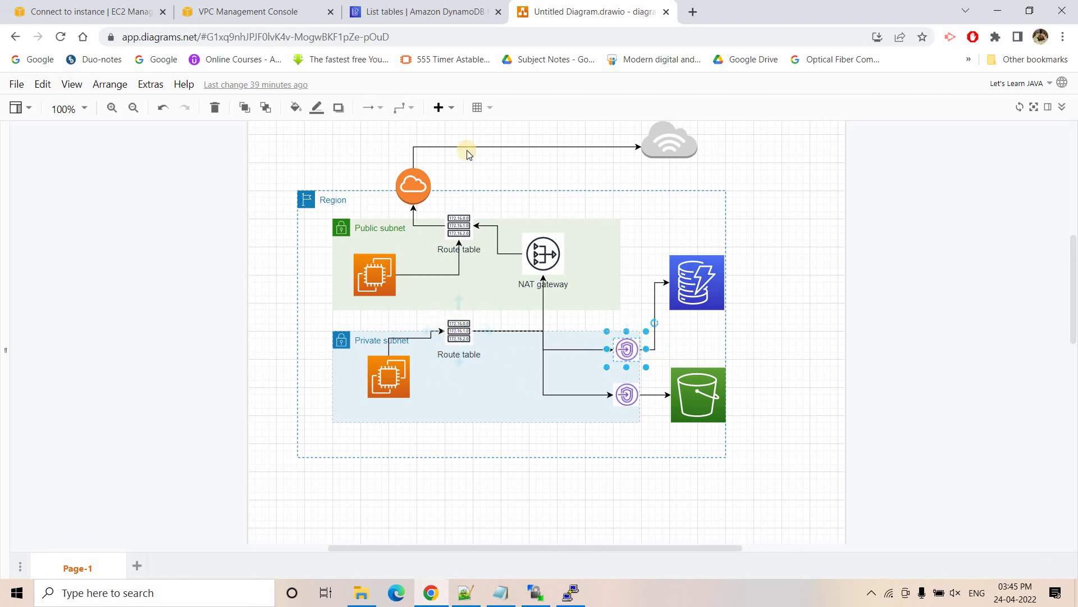
{"action": "left_click", "coordinate": [235, 10]}
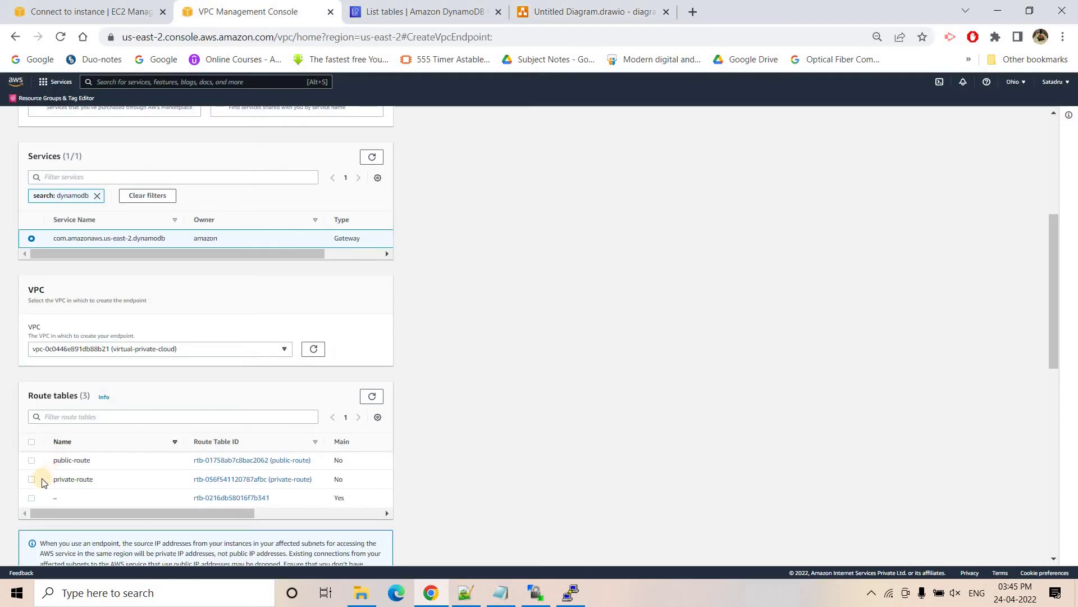
- Create the DynamoDB endpoint attached to the private-route table, and switch to the architecture diagram
{"action": "left_click", "coordinate": [134, 477]}
{"action": "scroll", "coordinate": [337, 457], "scroll_direction": "down", "scroll_amount": 5}
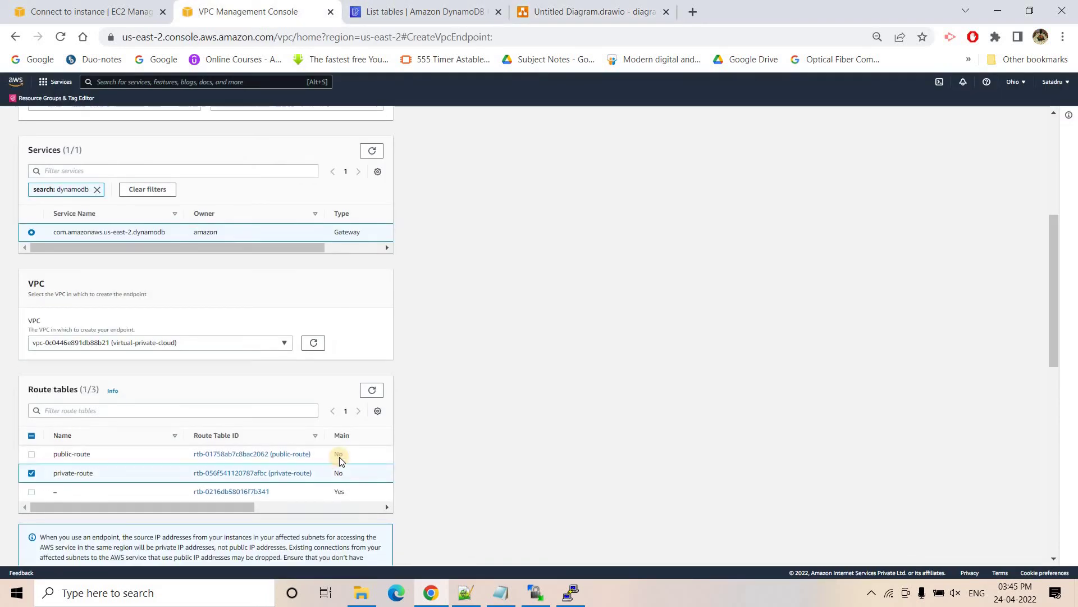
{"action": "scroll", "coordinate": [413, 443], "scroll_direction": "down", "scroll_amount": 1}
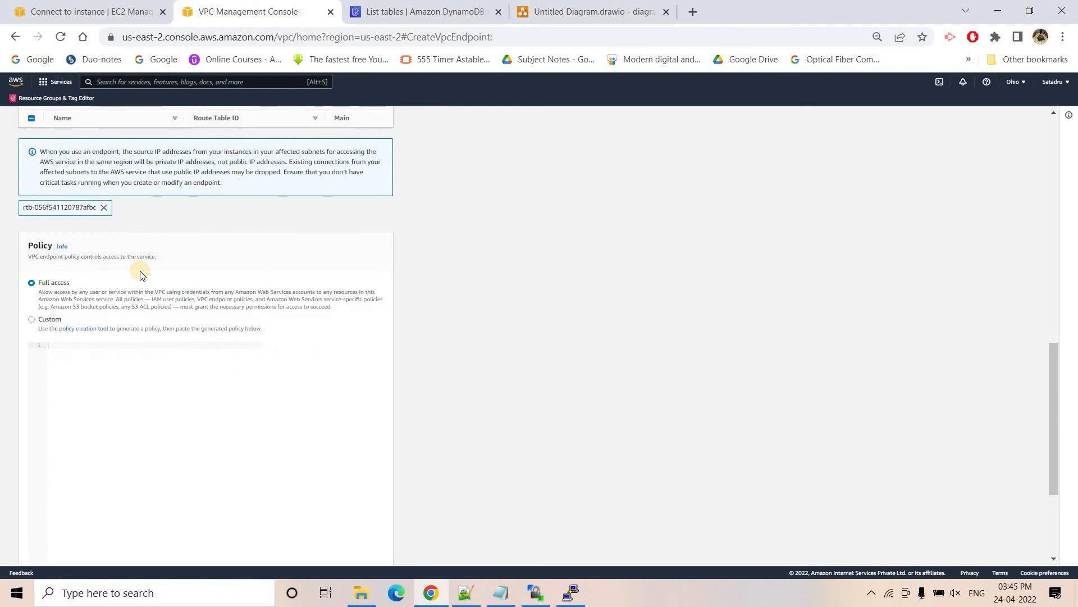
{"action": "scroll", "coordinate": [439, 549], "scroll_direction": "down", "scroll_amount": 1}
{"action": "scroll", "coordinate": [440, 549], "scroll_direction": "down", "scroll_amount": 2}
{"action": "left_click", "coordinate": [351, 548]}
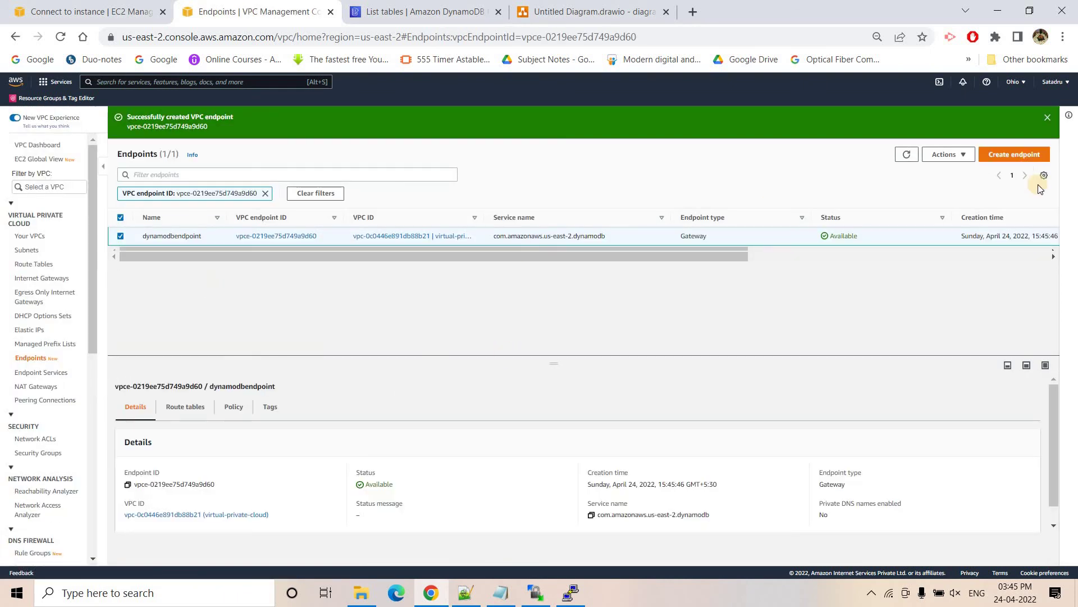
{"action": "left_click", "coordinate": [621, 9]}
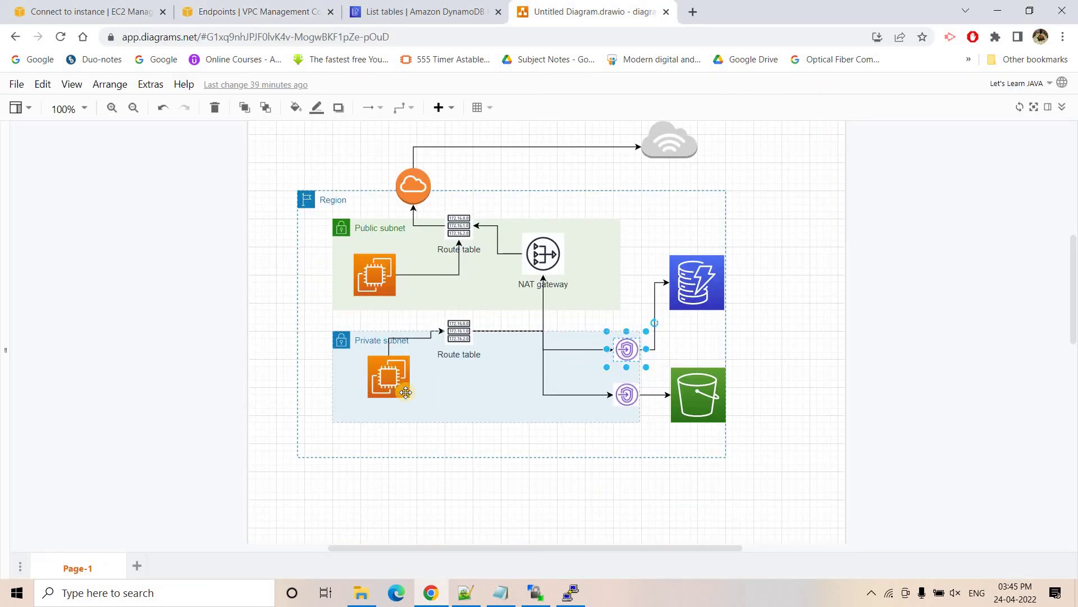
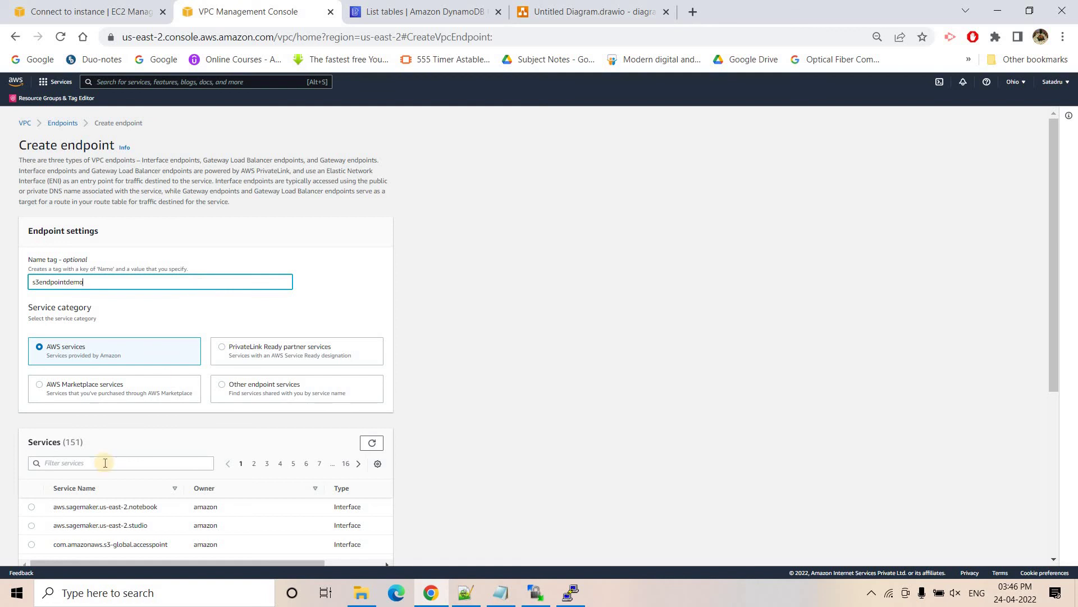
- Filter the services for the s3endpointdemo endpoint by s3 and select the com.amazonaws.us-east-2.s3 service of type Gateway
{"action": "left_click", "coordinate": [104, 464]}
{"action": "type", "text": "s3"}
{"action": "key", "text": "Return"}
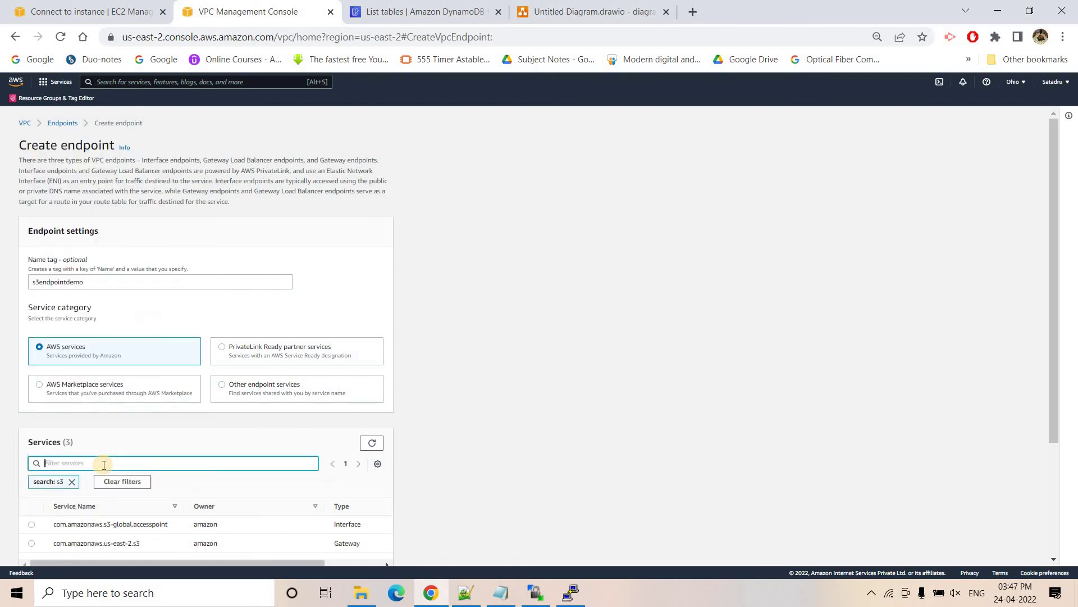
{"action": "scroll", "coordinate": [29, 472], "scroll_direction": "down", "scroll_amount": 1}
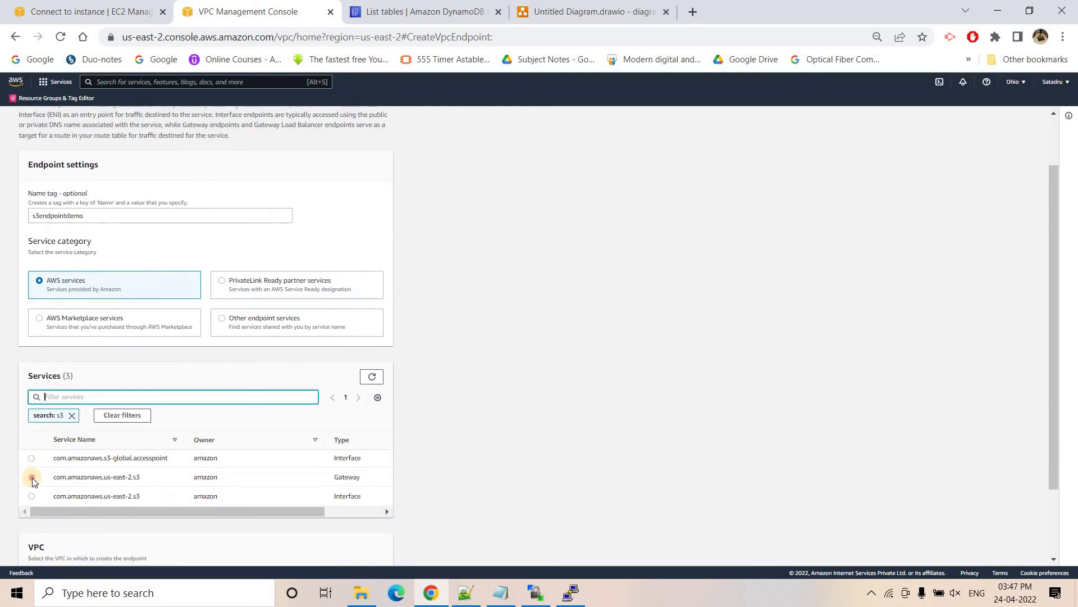
{"action": "left_click", "coordinate": [32, 477]}
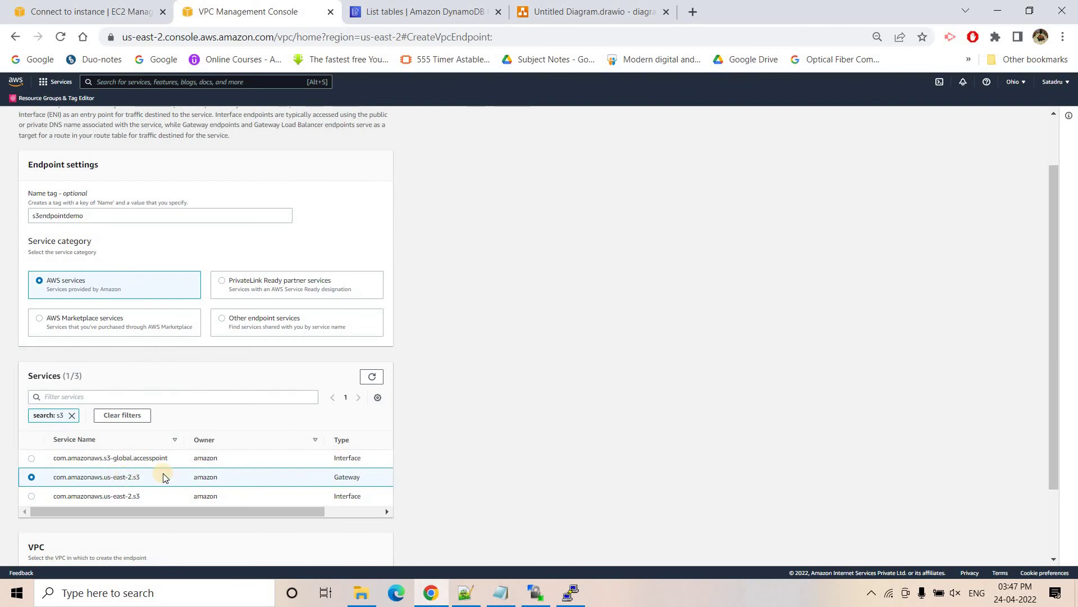
- Create the S3 endpoint in the virtual-private-cloud VPC, attached to the private-route table
{"action": "scroll", "coordinate": [78, 465], "scroll_direction": "down", "scroll_amount": 2}
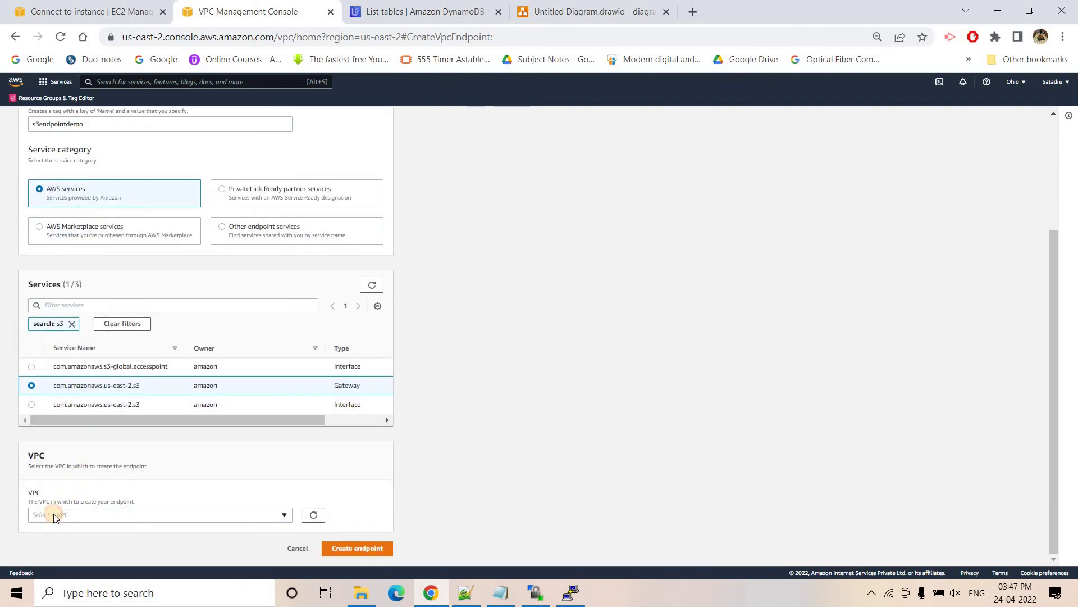
{"action": "left_click", "coordinate": [53, 514]}
{"action": "left_click", "coordinate": [202, 471]}
{"action": "scroll", "coordinate": [165, 471], "scroll_direction": "down", "scroll_amount": 3}
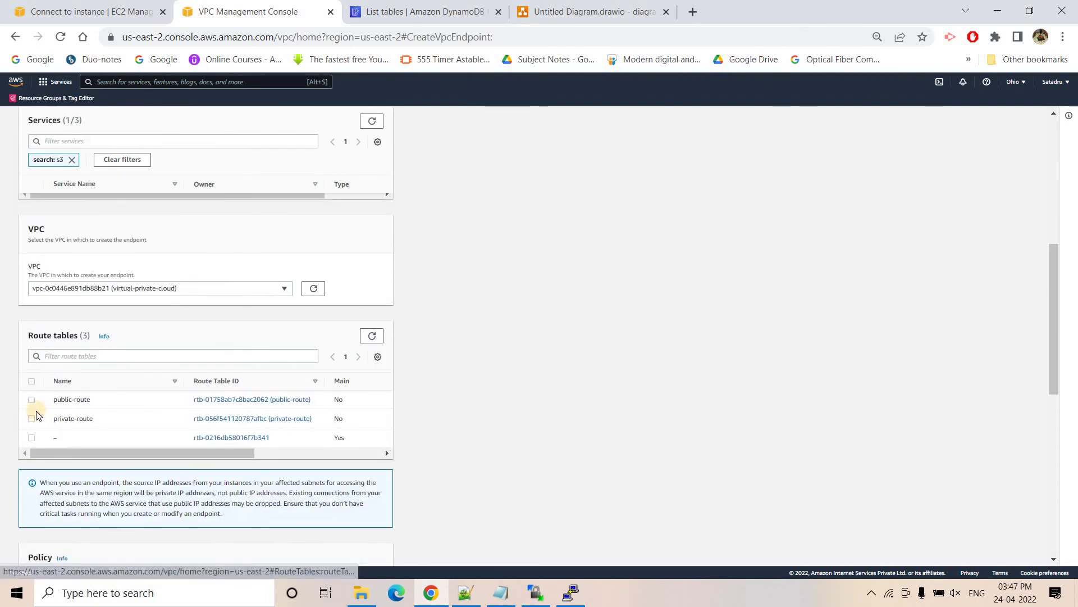
{"action": "left_click", "coordinate": [32, 418]}
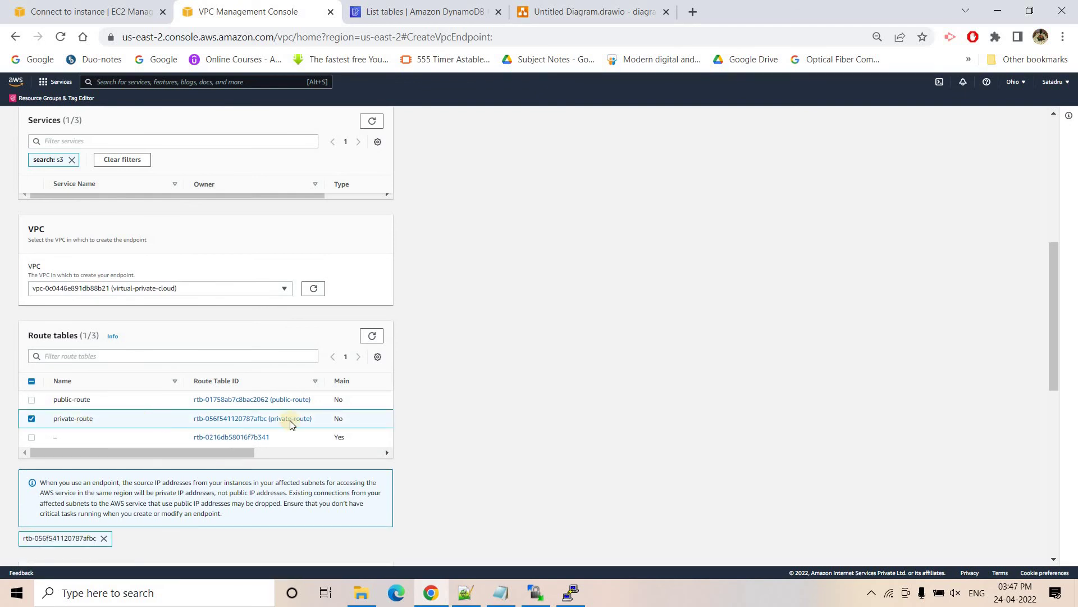
{"action": "scroll", "coordinate": [397, 453], "scroll_direction": "down", "scroll_amount": 8}
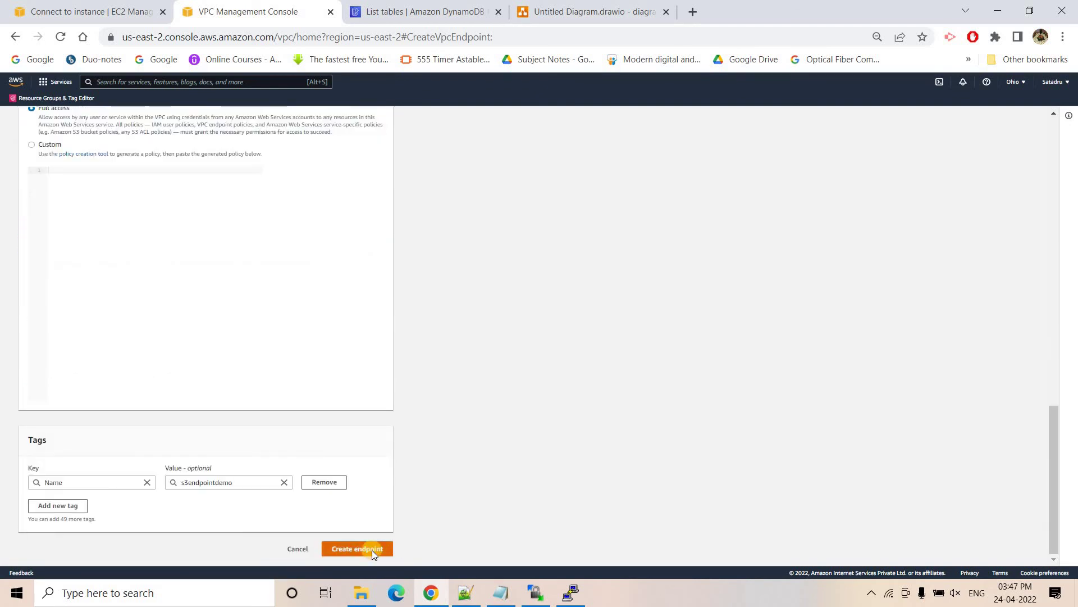
{"action": "left_click", "coordinate": [372, 552]}
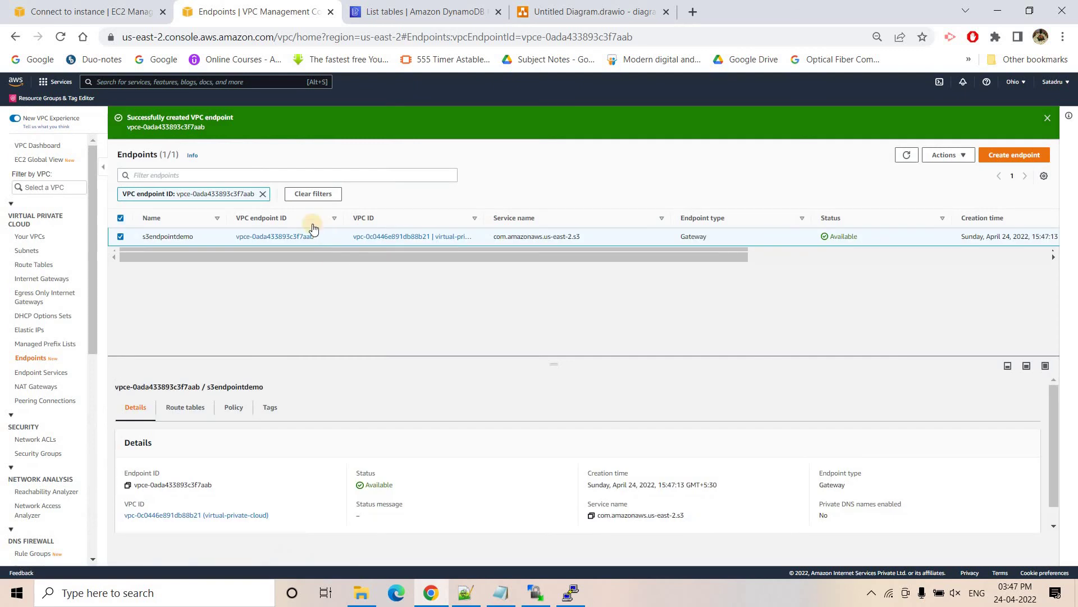
- Clear the endpoint ID filter to list all endpoints, and open the private-route table's details to examine its routes
{"action": "left_click", "coordinate": [264, 195]}
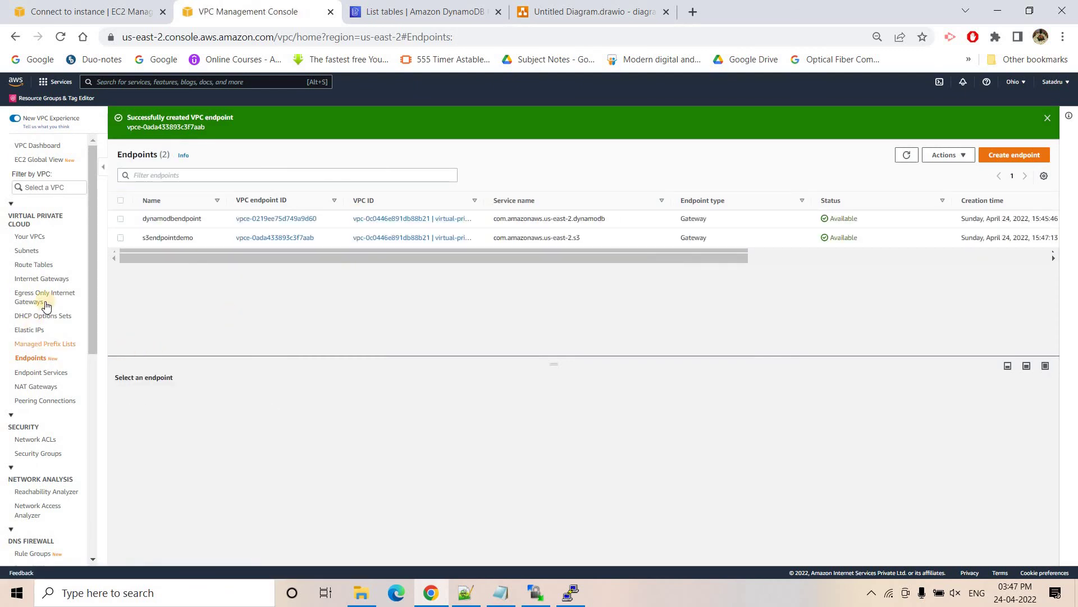
{"action": "left_click", "coordinate": [33, 264]}
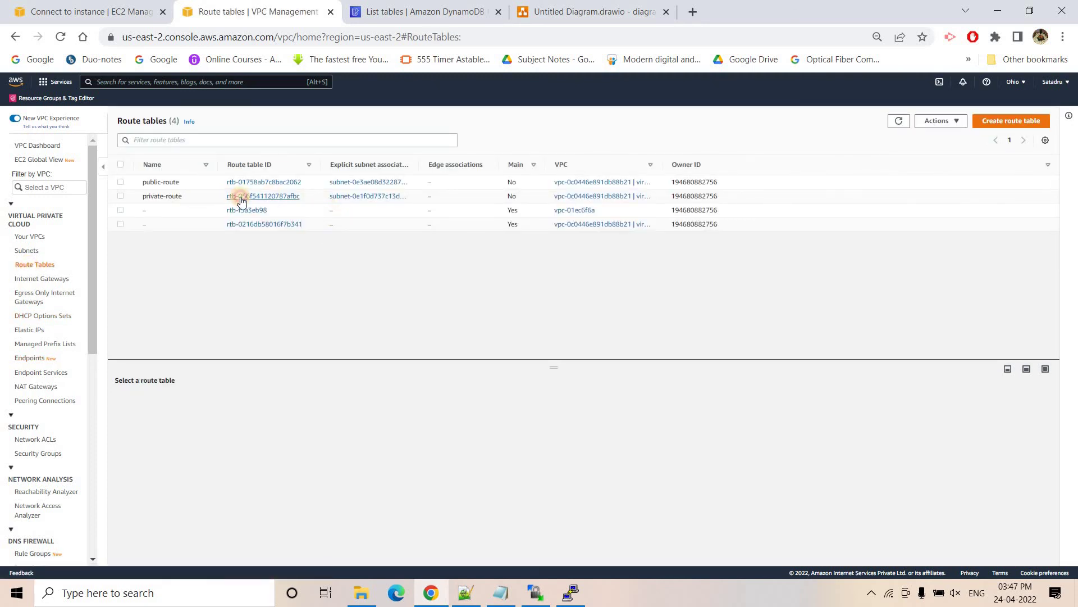
{"action": "left_click", "coordinate": [240, 198]}
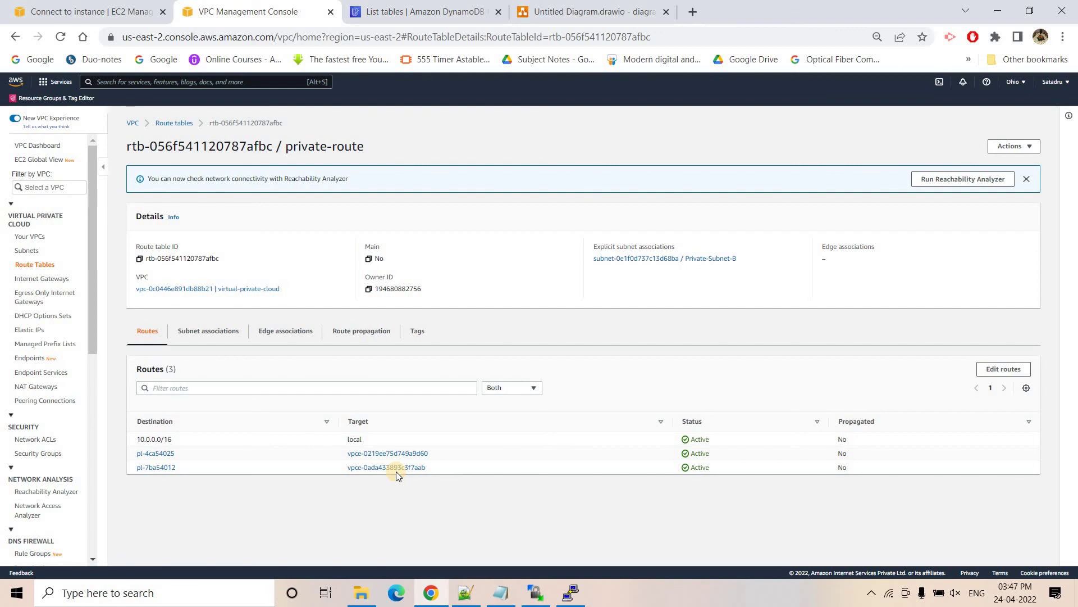
{"action": "left_click", "coordinate": [568, 594]}
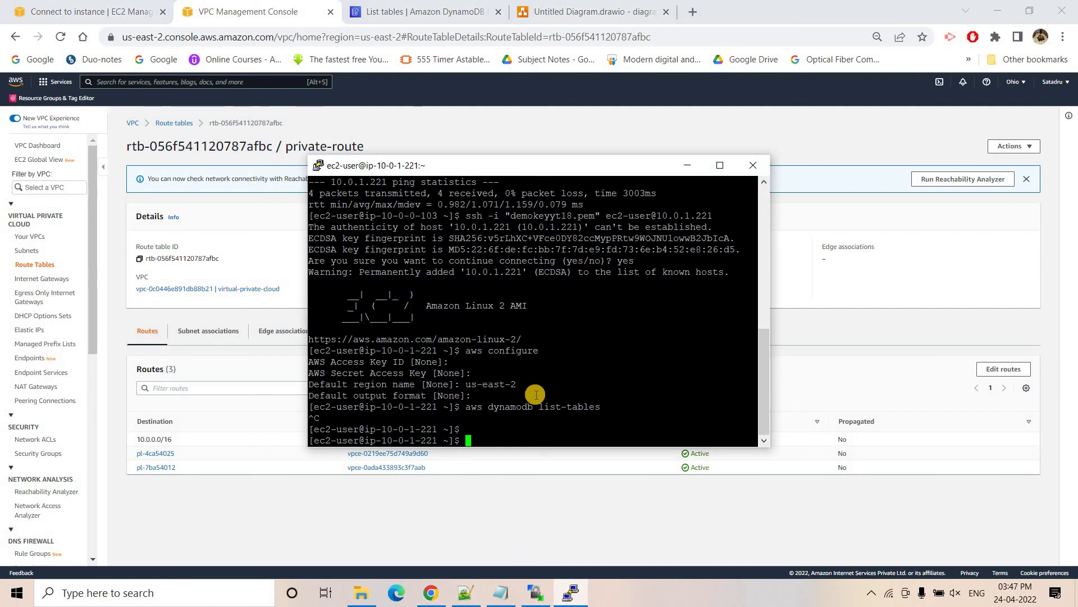
{"action": "key", "text": "Return"}
{"action": "left_click", "coordinate": [460, 532]}
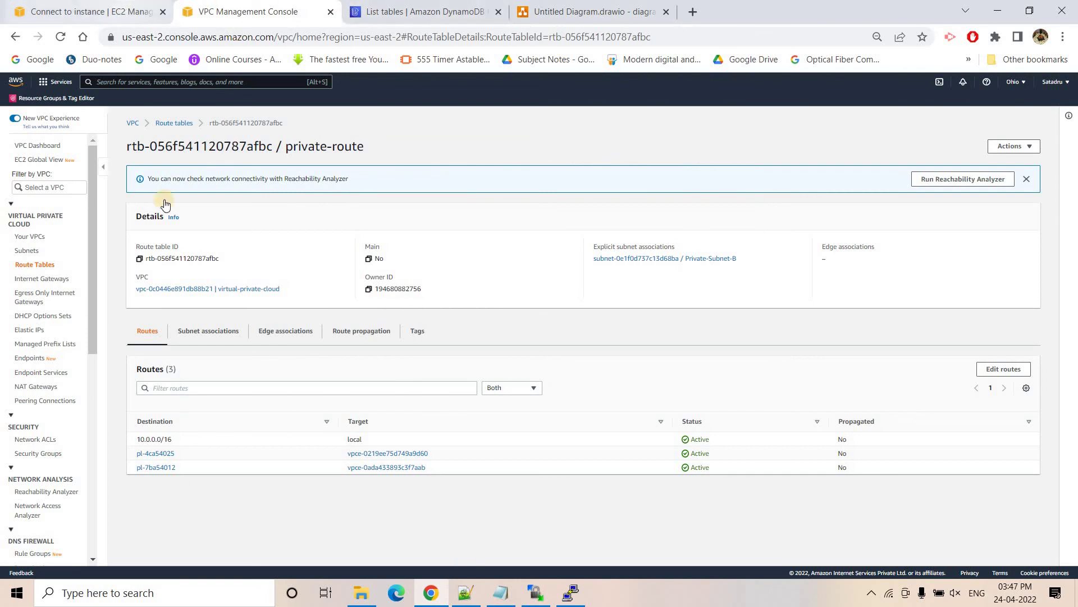
- Open the AWS console home in a separate browser tab and go to the S3 service
{"action": "left_click", "coordinate": [98, 7]}
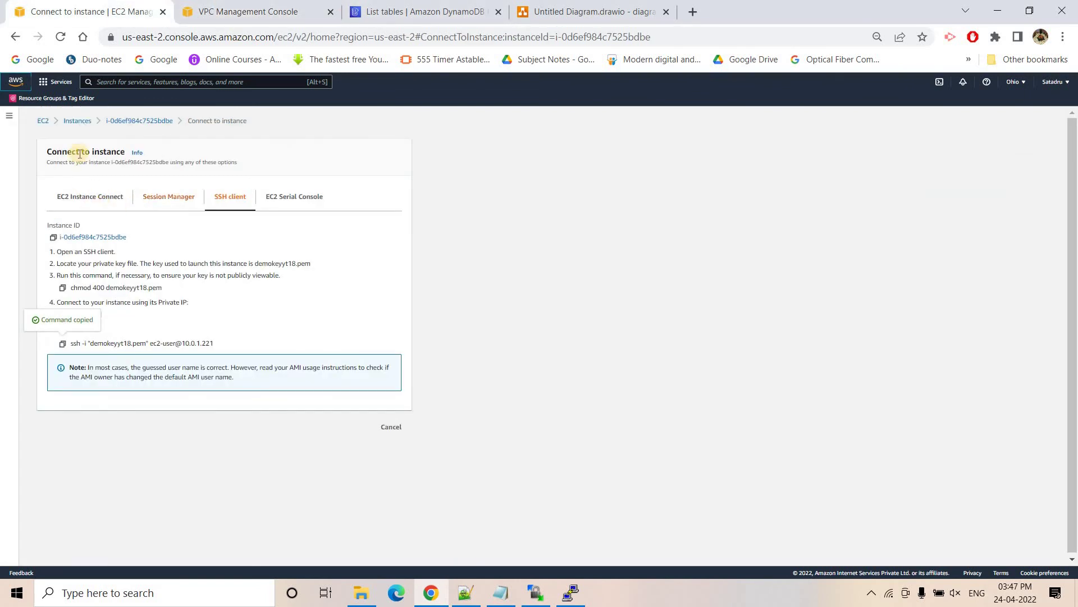
{"action": "right_click", "coordinate": [17, 86]}
{"action": "left_click", "coordinate": [76, 90]}
{"action": "left_click", "coordinate": [241, 11]}
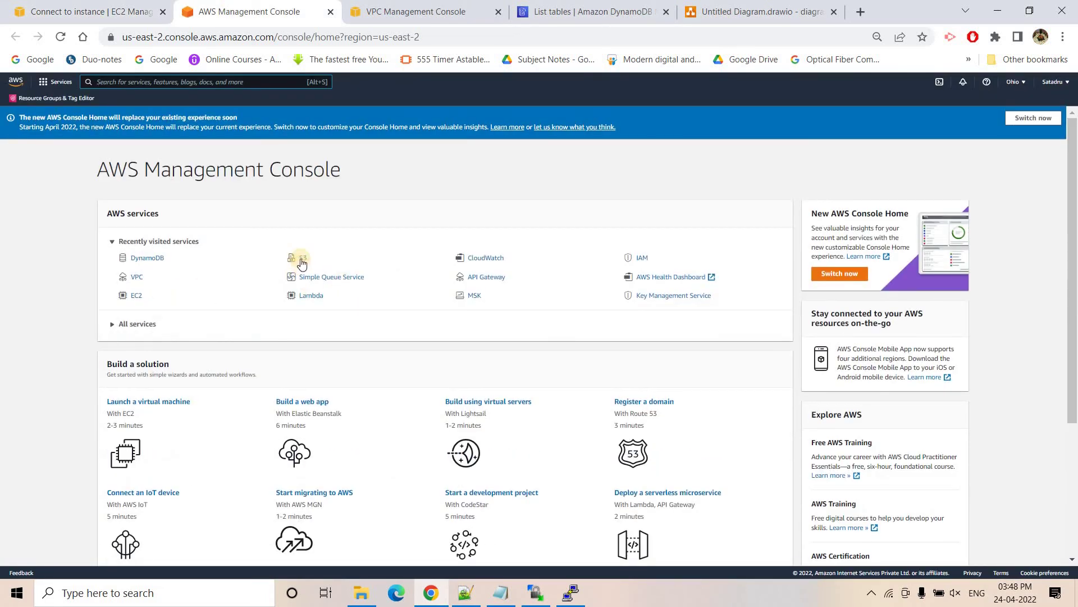
{"action": "left_click", "coordinate": [303, 259]}
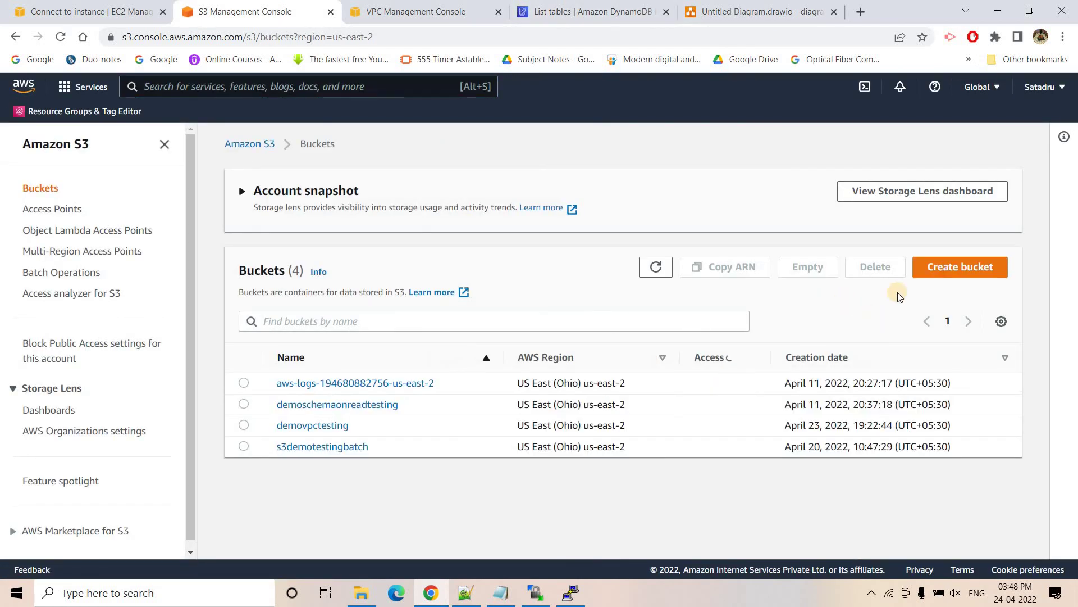
{"action": "left_click", "coordinate": [940, 267]}
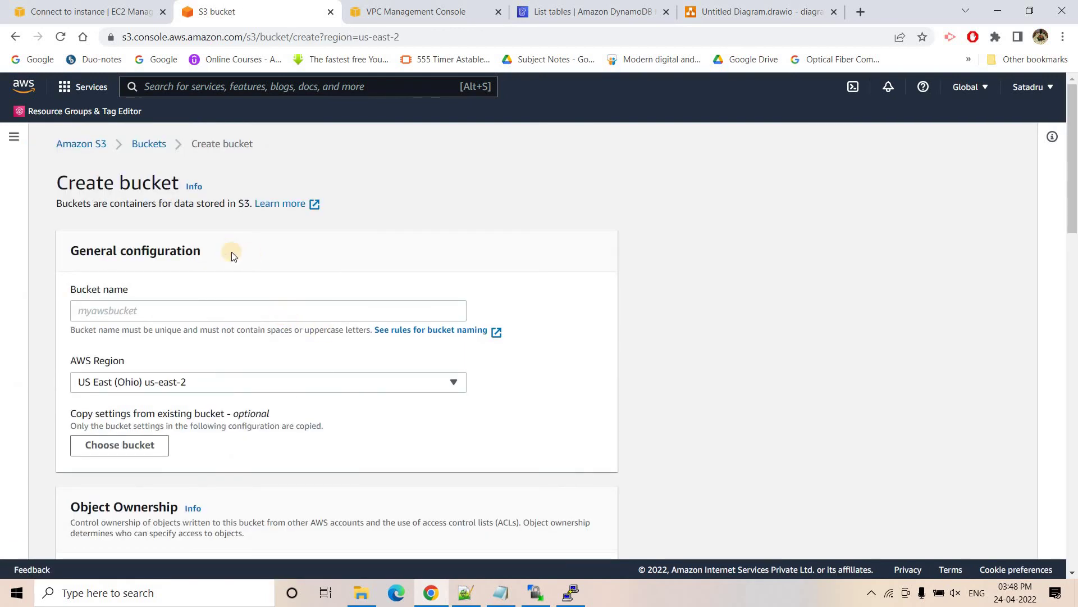
{"action": "scroll", "coordinate": [232, 255], "scroll_direction": "down", "scroll_amount": 20}
{"action": "left_click", "coordinate": [475, 534]}
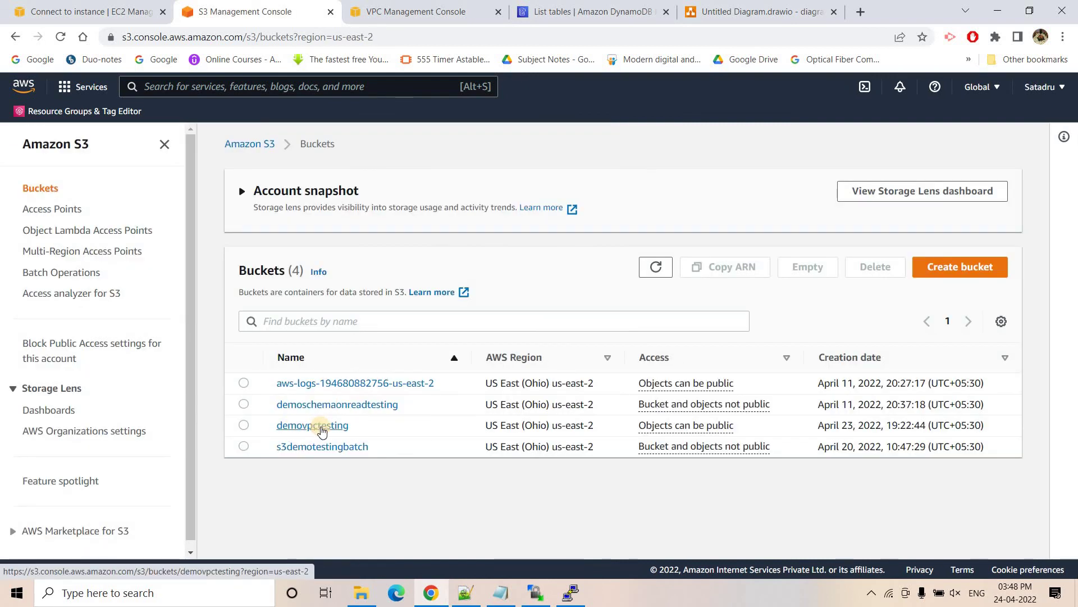
- Upload the anscombe JSON file from Downloads to the demovpctesting bucket
{"action": "left_click", "coordinate": [320, 427]}
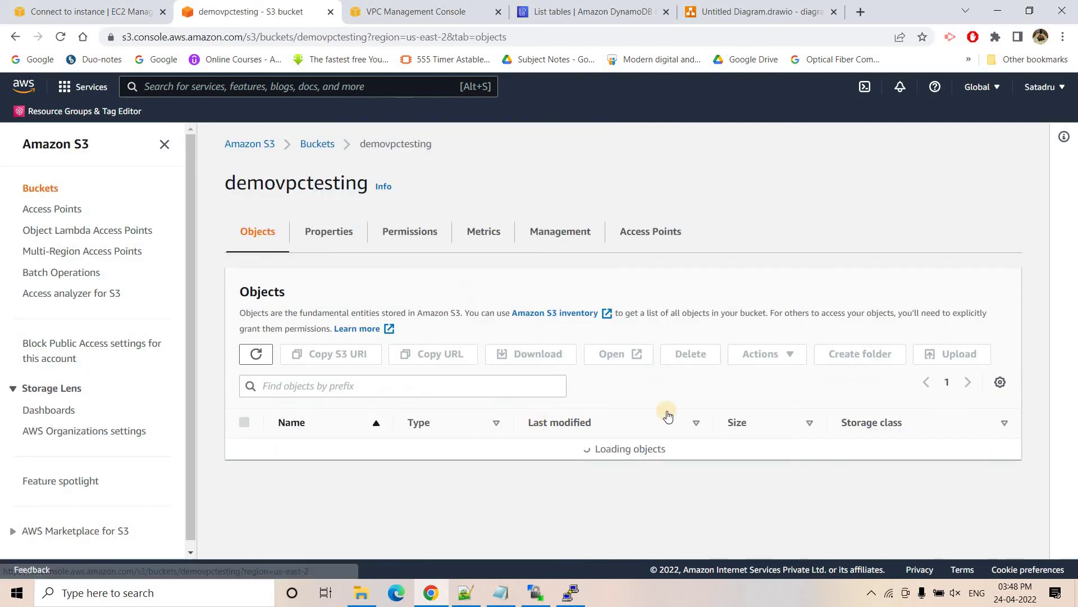
{"action": "left_click", "coordinate": [935, 359]}
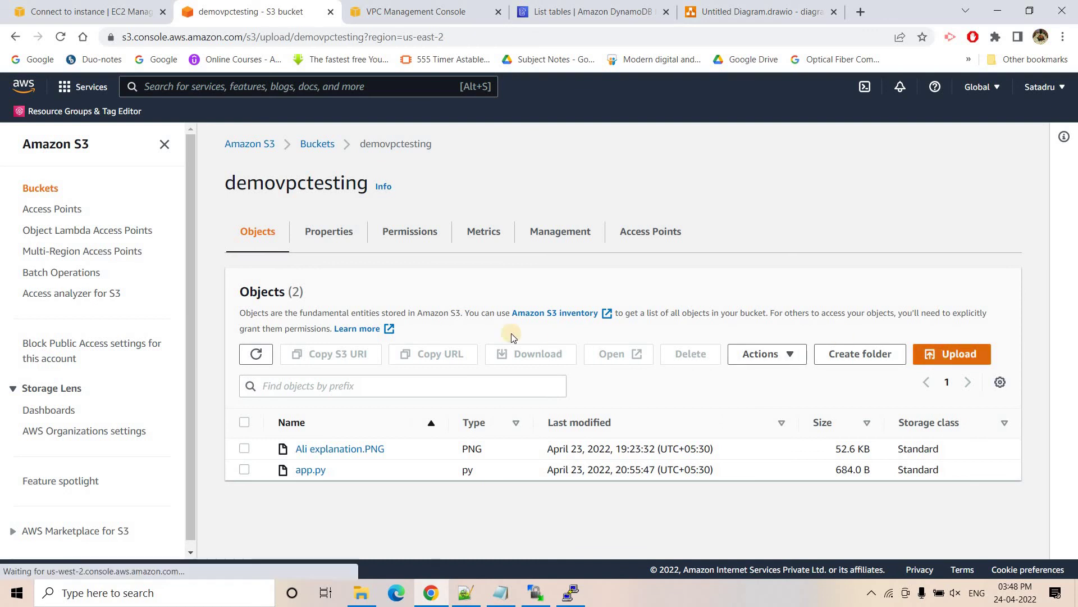
{"action": "left_click", "coordinate": [481, 326]}
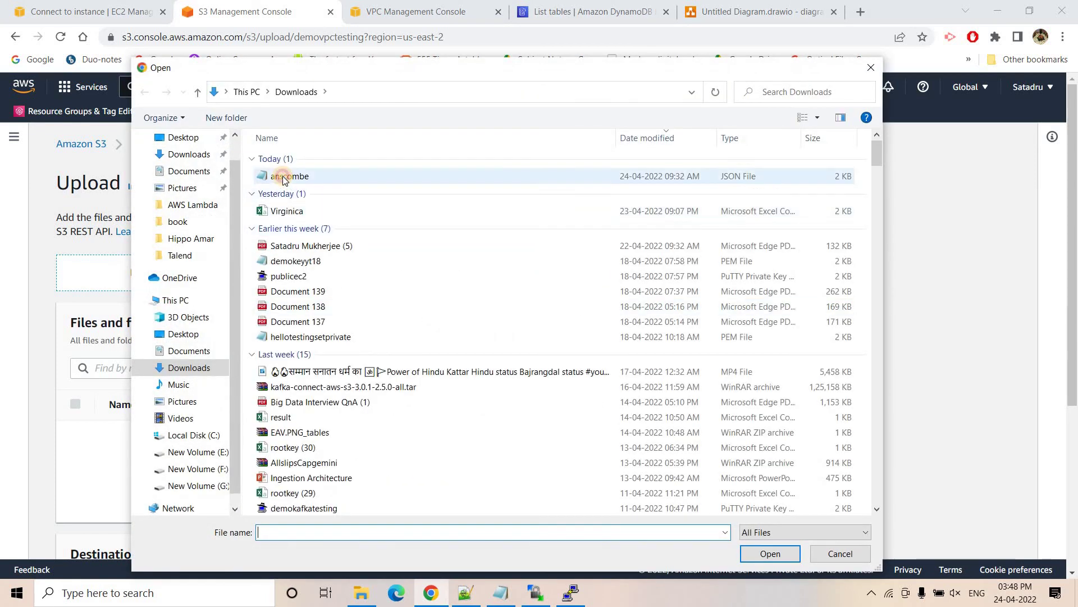
{"action": "double_click", "coordinate": [283, 178]}
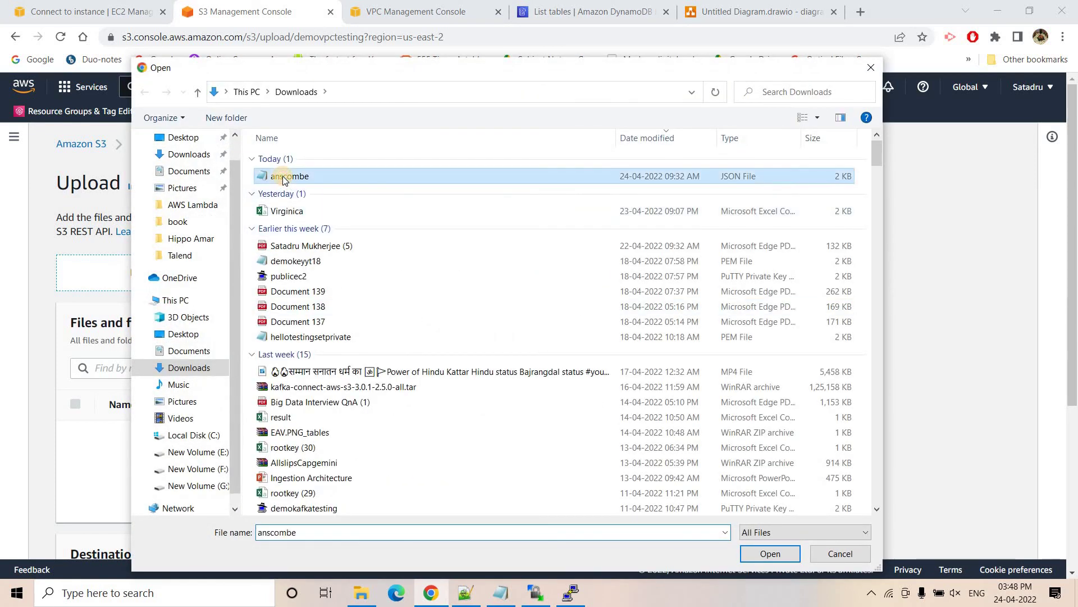
{"action": "scroll", "coordinate": [580, 511], "scroll_direction": "down", "scroll_amount": 3}
{"action": "left_click", "coordinate": [574, 533]}
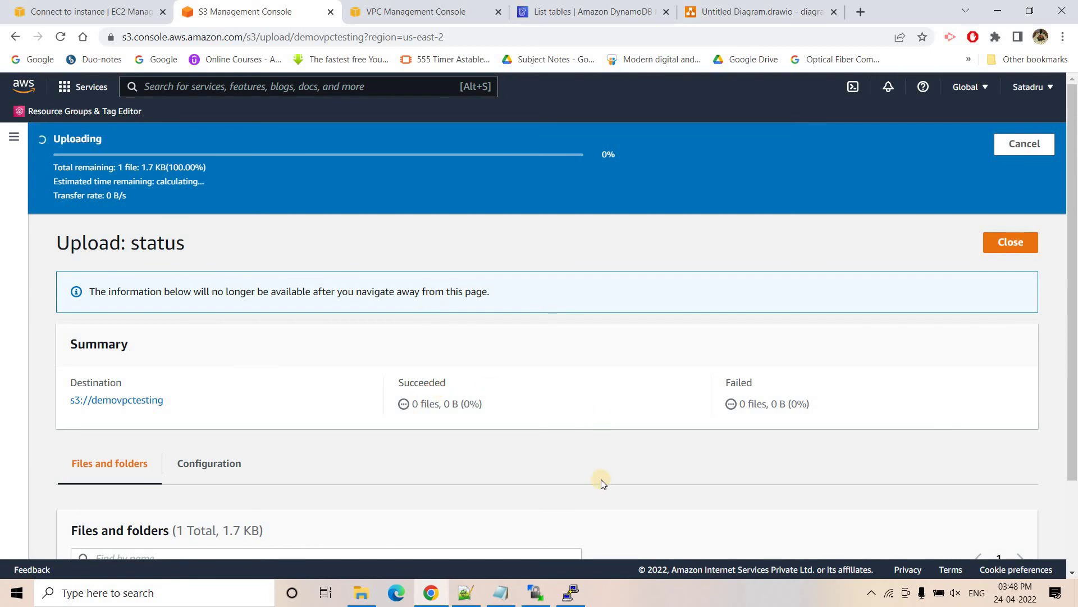
- Switch to the PuTTY session on the private EC2 instance and list the S3 buckets with aws s3 ls
{"action": "mouse_move", "coordinate": [571, 590]}
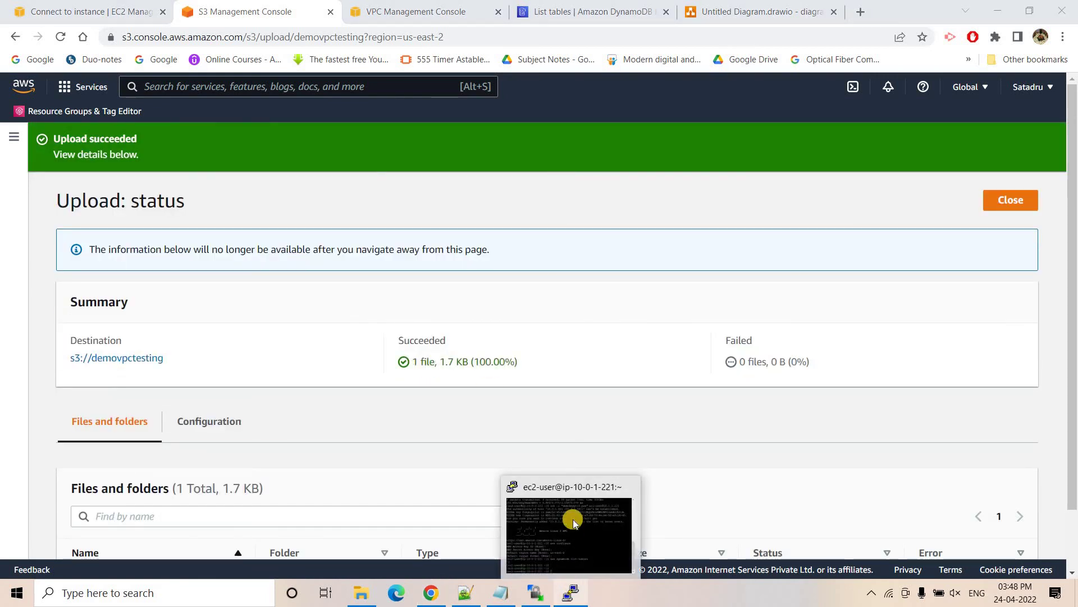
{"action": "left_click", "coordinate": [572, 520]}
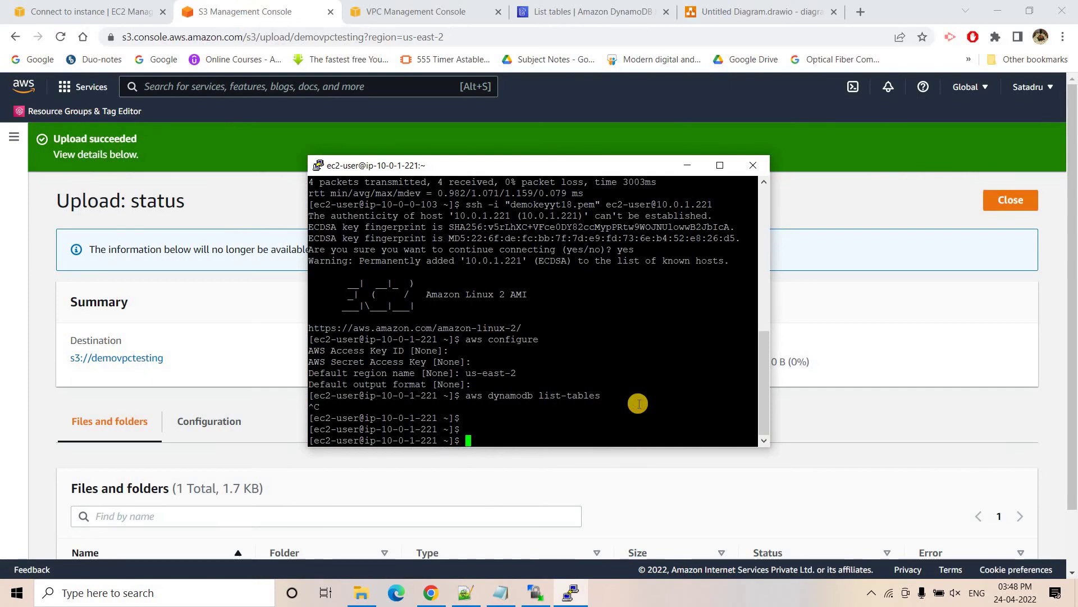
{"action": "type", "text": "aws "}
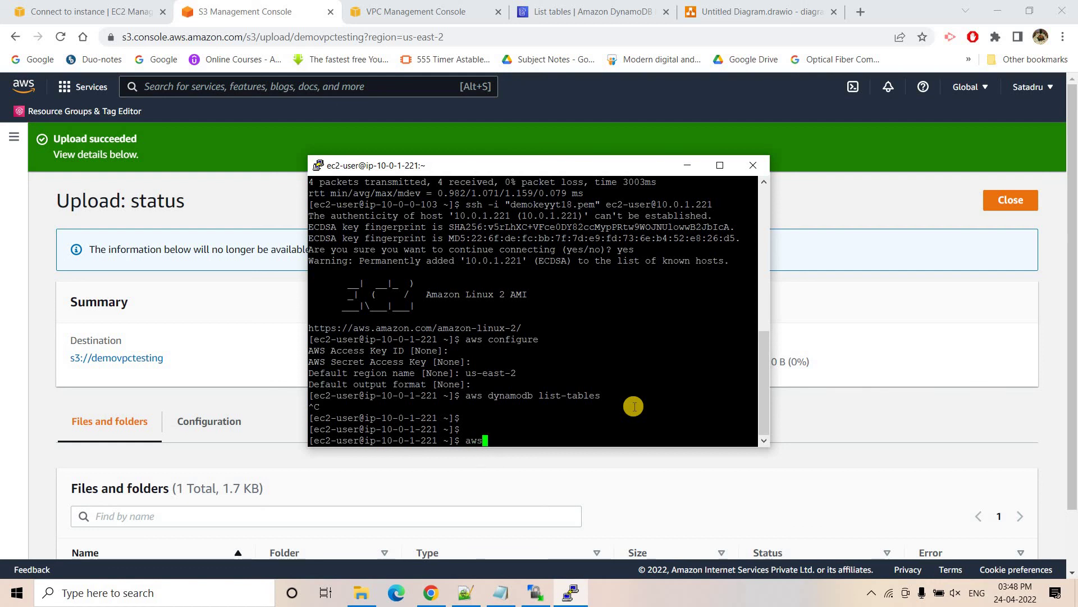
{"action": "type", "text": "s3 ls"}
{"action": "key", "text": "Return"}
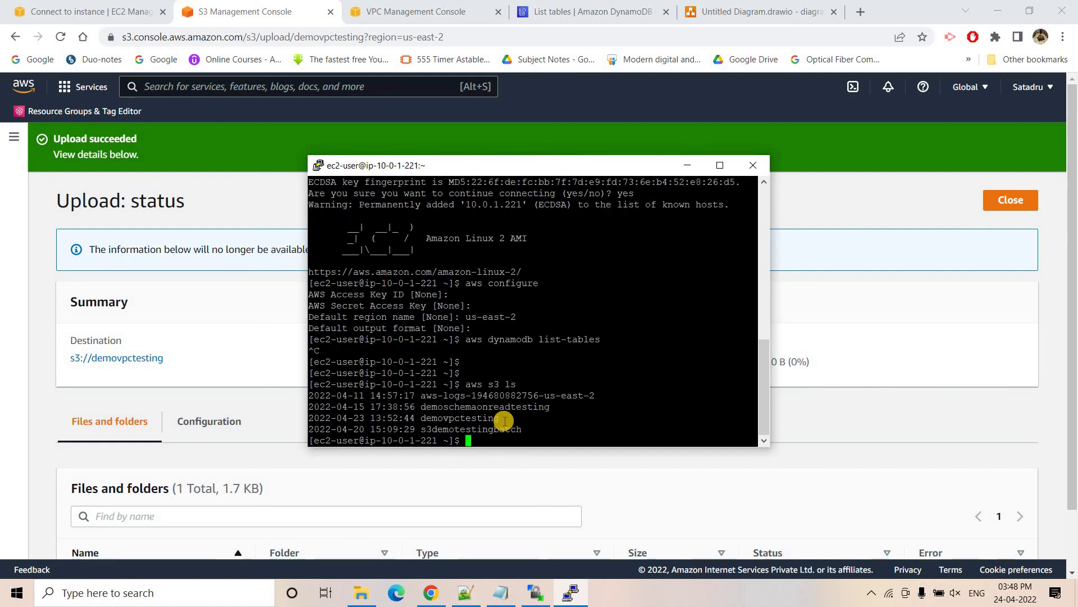
{"action": "left_click_drag", "start_coordinate": [309, 441], "coordinate": [522, 385]}
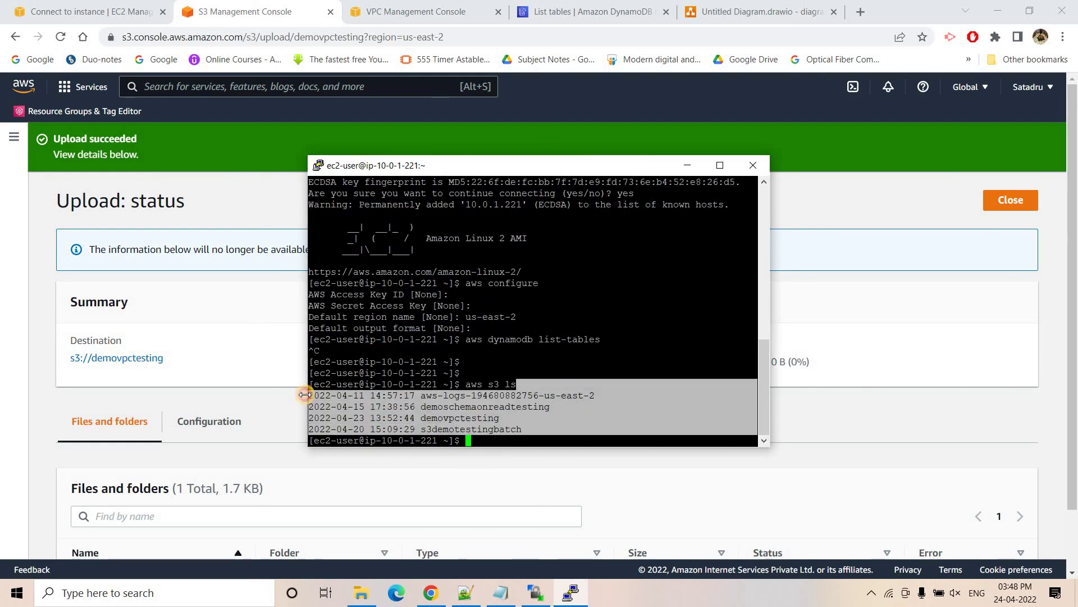
{"action": "left_click", "coordinate": [526, 425]}
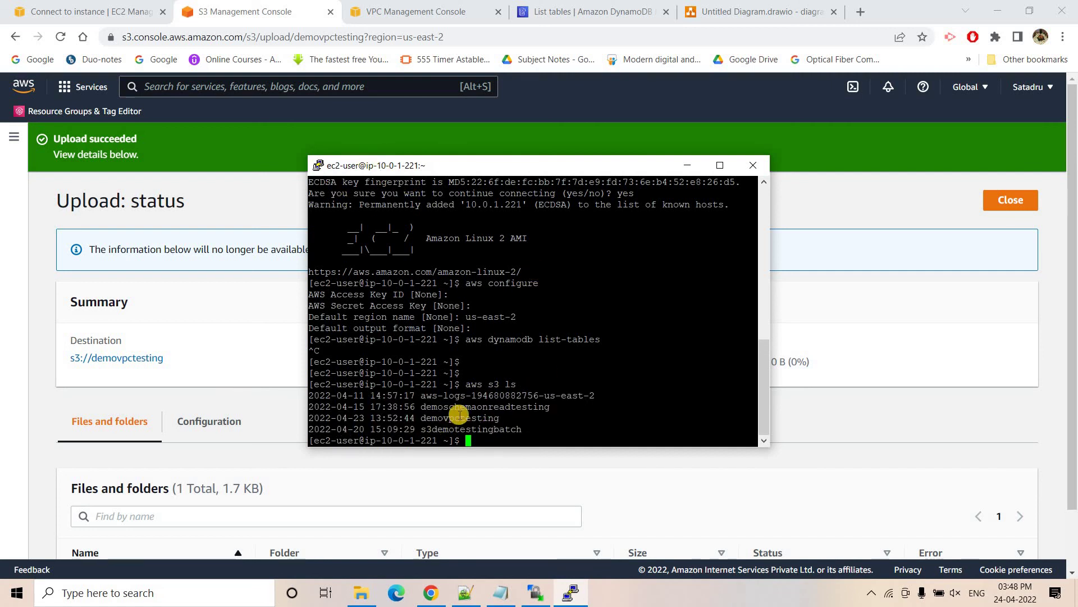
- Return to the S3 console and open the details of anscombe.json in the demovpctesting bucket
{"action": "left_click", "coordinate": [141, 364]}
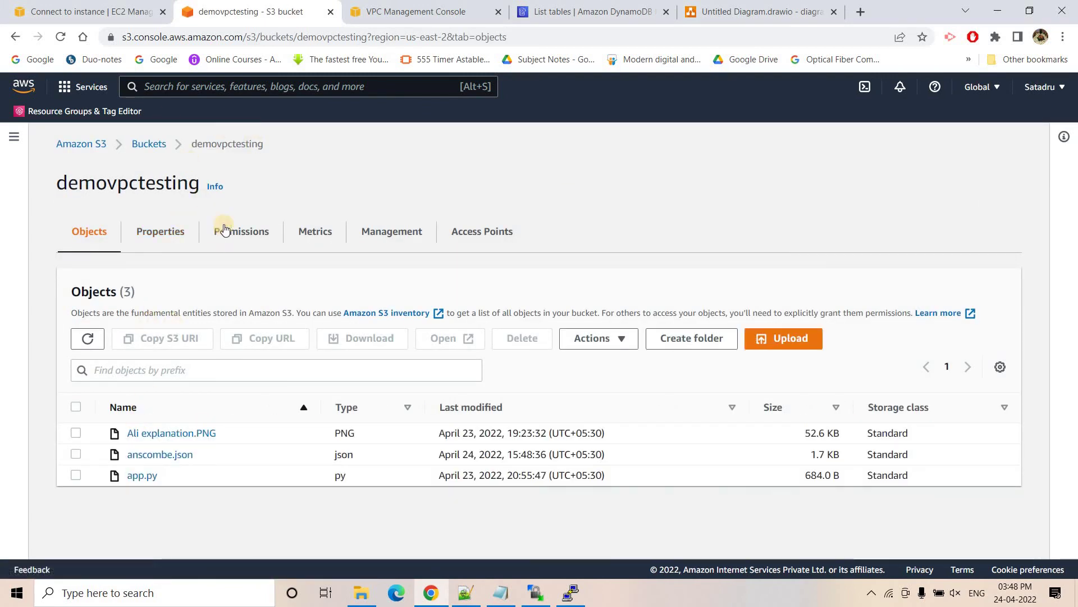
{"action": "left_click", "coordinate": [135, 454]}
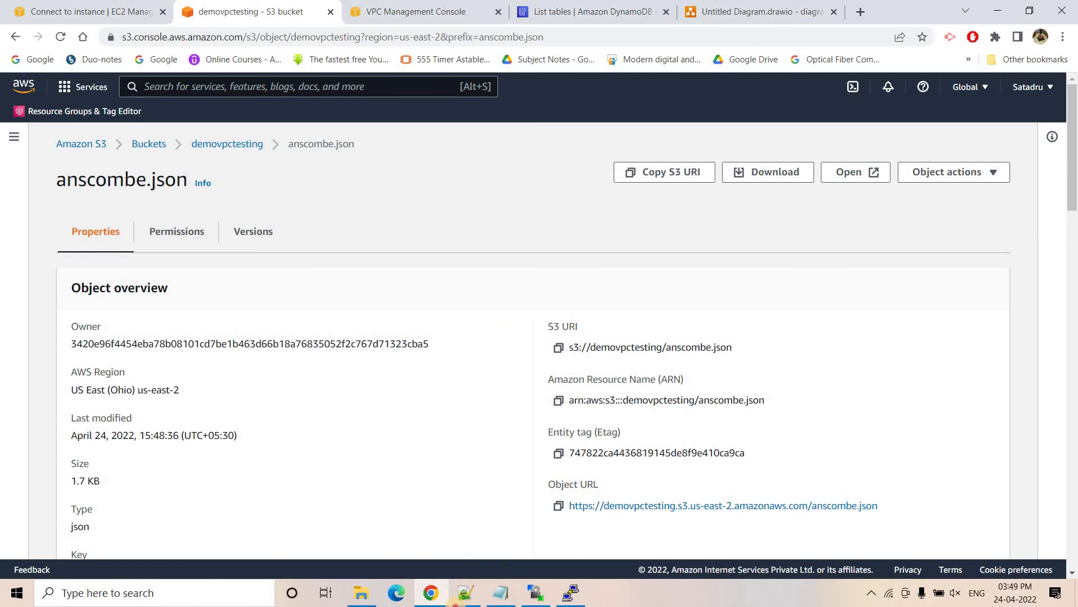
- Copy aws dynamodb list-tables from Step 9 of the Notepad++ notes and run it in the PuTTY session
{"action": "left_click", "coordinate": [463, 593]}
{"action": "scroll", "coordinate": [138, 458], "scroll_direction": "down", "scroll_amount": 1}
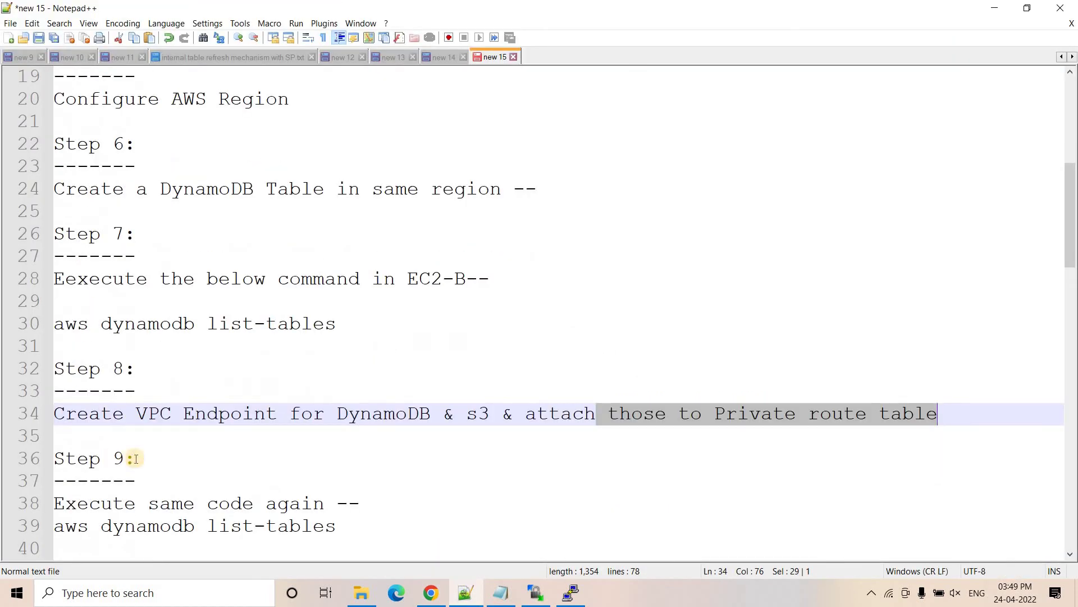
{"action": "left_click", "coordinate": [169, 469]}
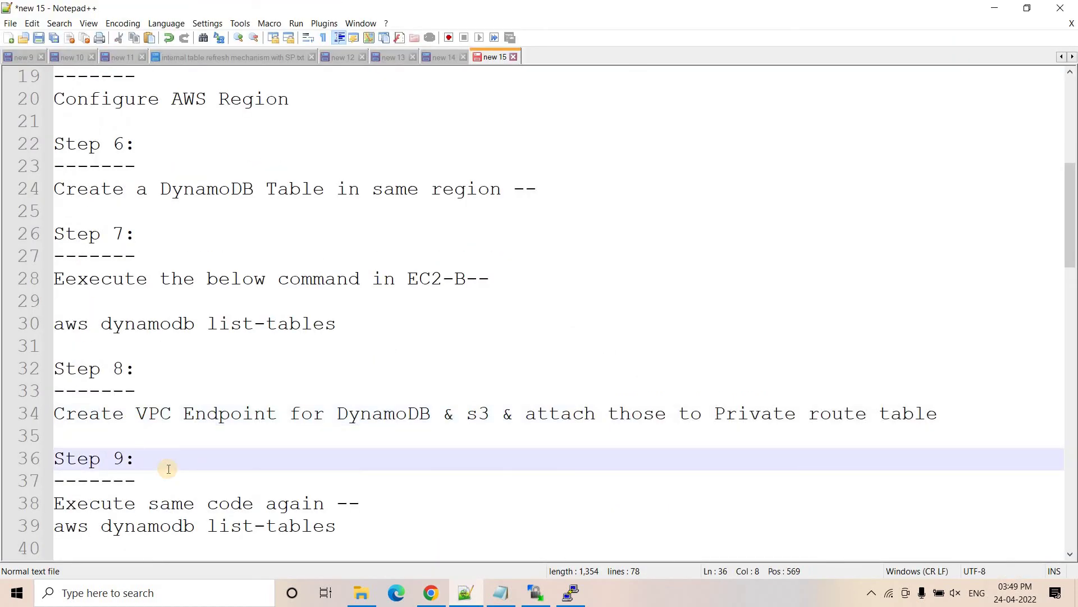
{"action": "left_click_drag", "start_coordinate": [125, 504], "coordinate": [49, 522]}
{"action": "key", "text": "ctrl+c"}
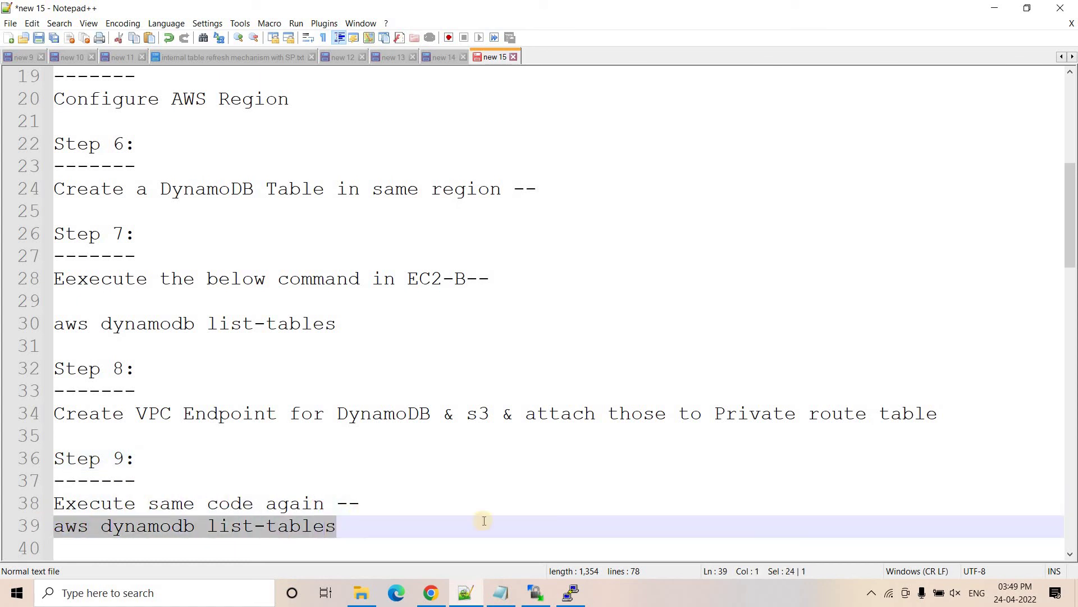
{"action": "left_click", "coordinate": [571, 591]}
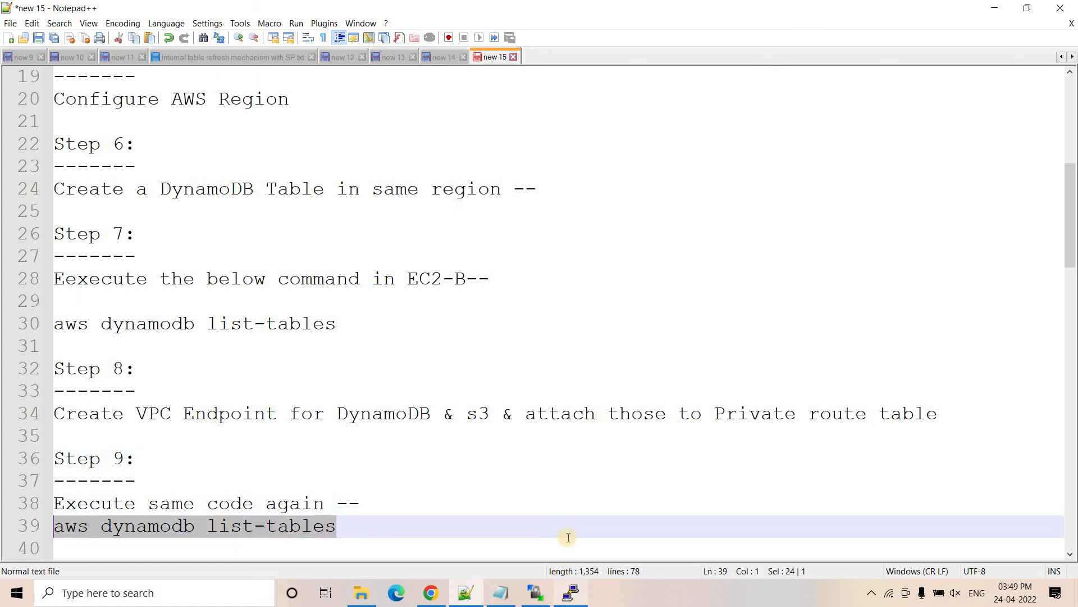
{"action": "right_click", "coordinate": [616, 399]}
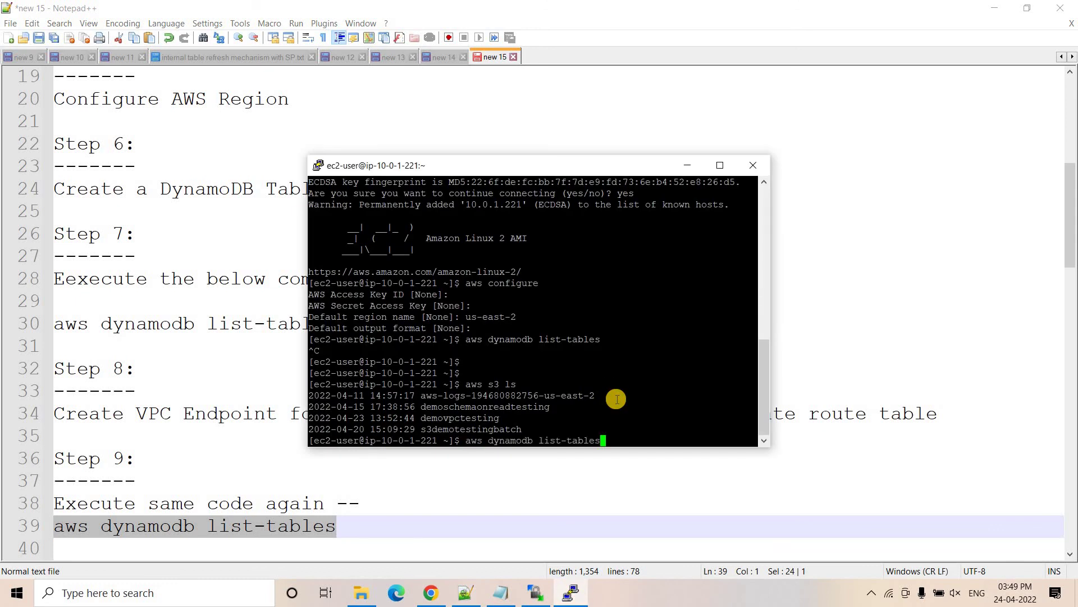
{"action": "key", "text": "Return"}
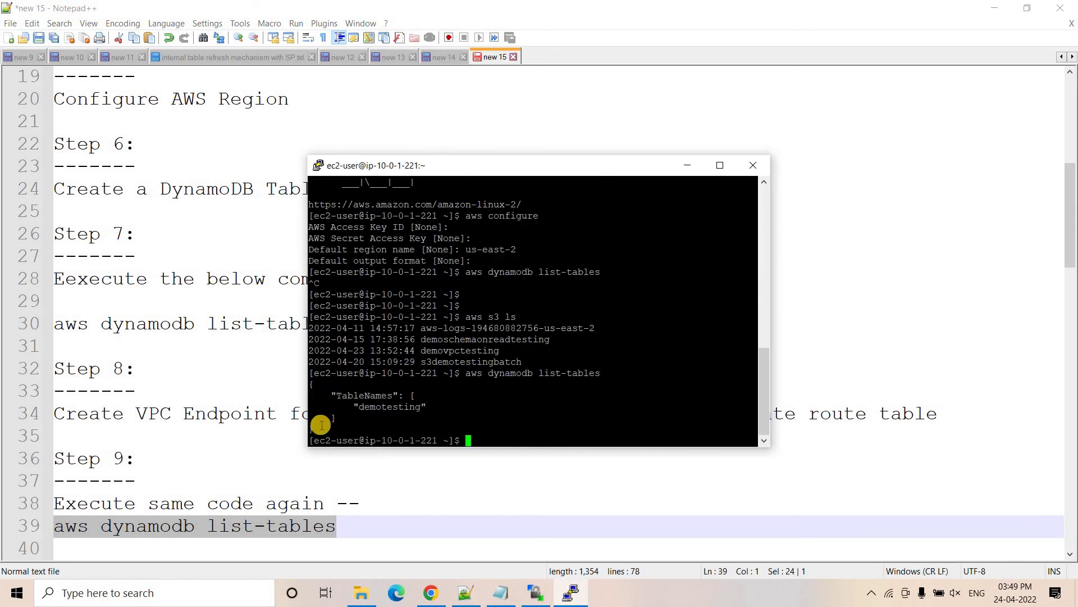
- Compare the table name in the command output with the table list in the DynamoDB console
{"action": "left_click_drag", "start_coordinate": [312, 435], "coordinate": [618, 373]}
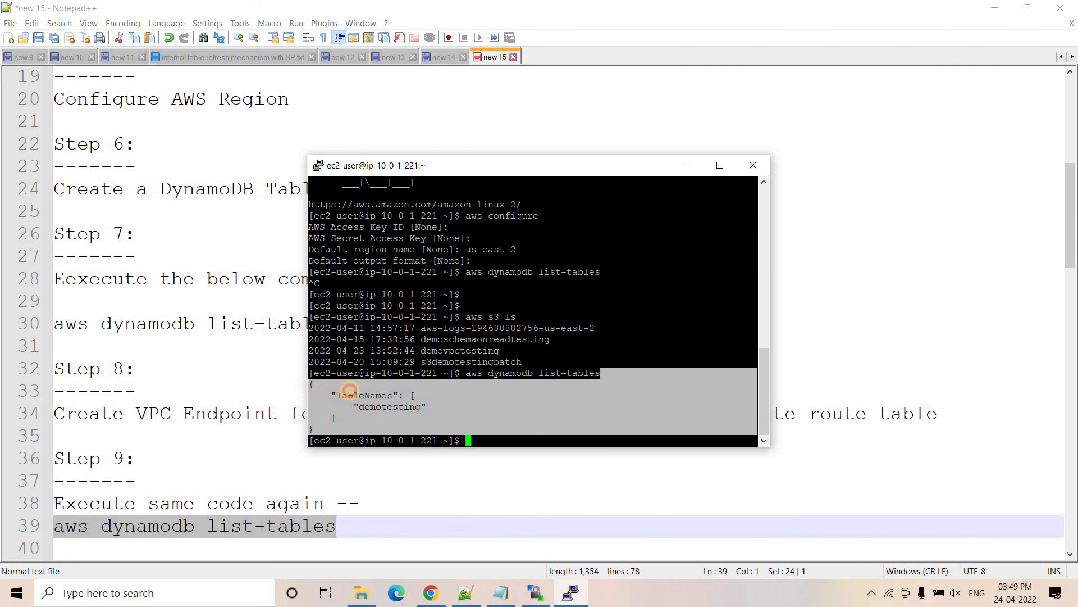
{"action": "double_click", "coordinate": [391, 407]}
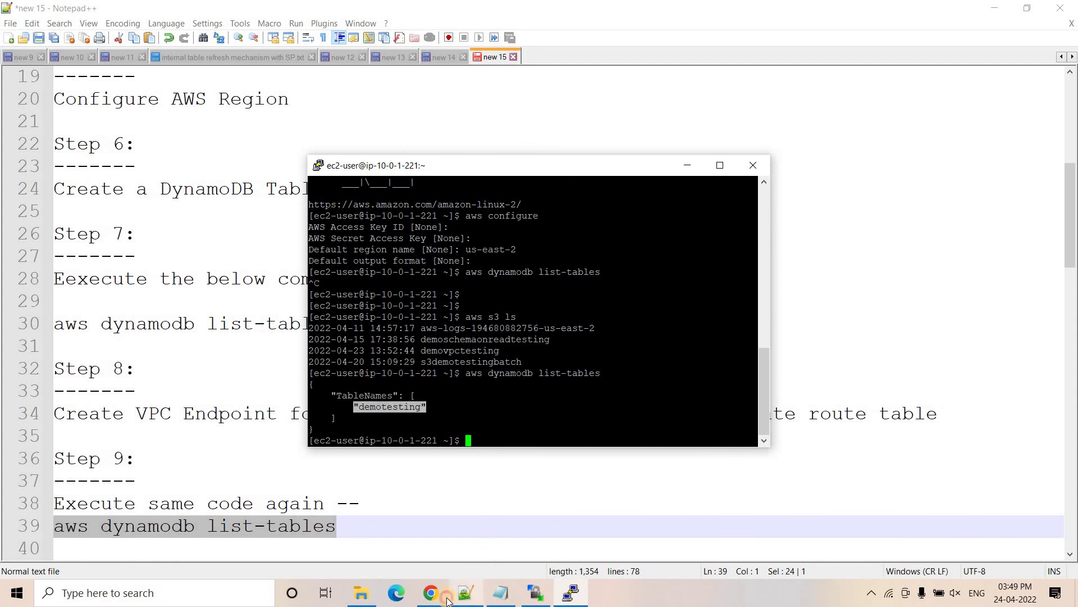
{"action": "left_click", "coordinate": [431, 592]}
{"action": "key", "text": "ctrl+4"}
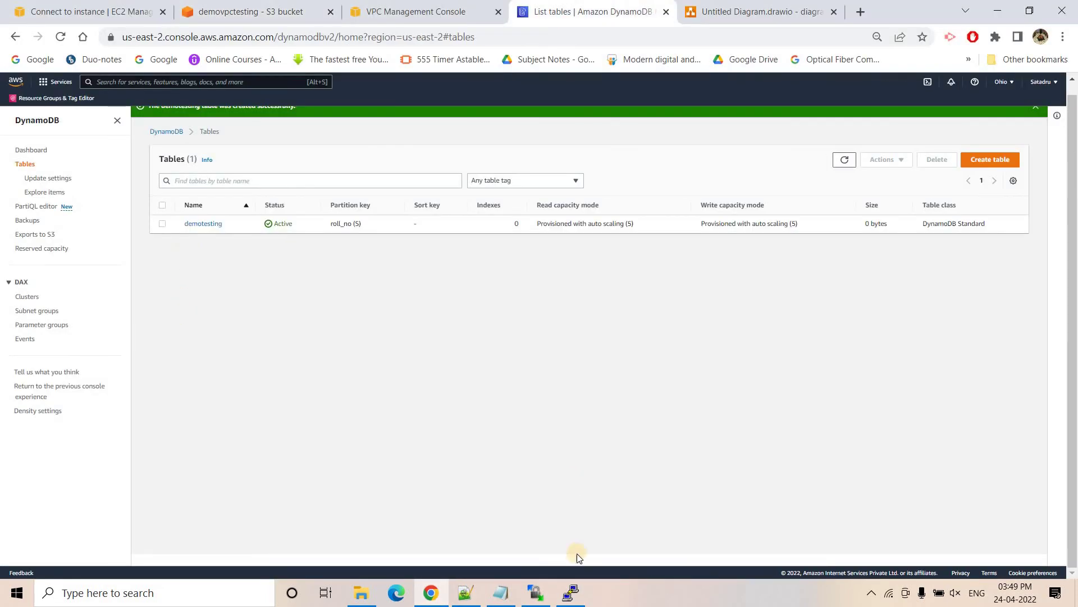
{"action": "left_click", "coordinate": [571, 594]}
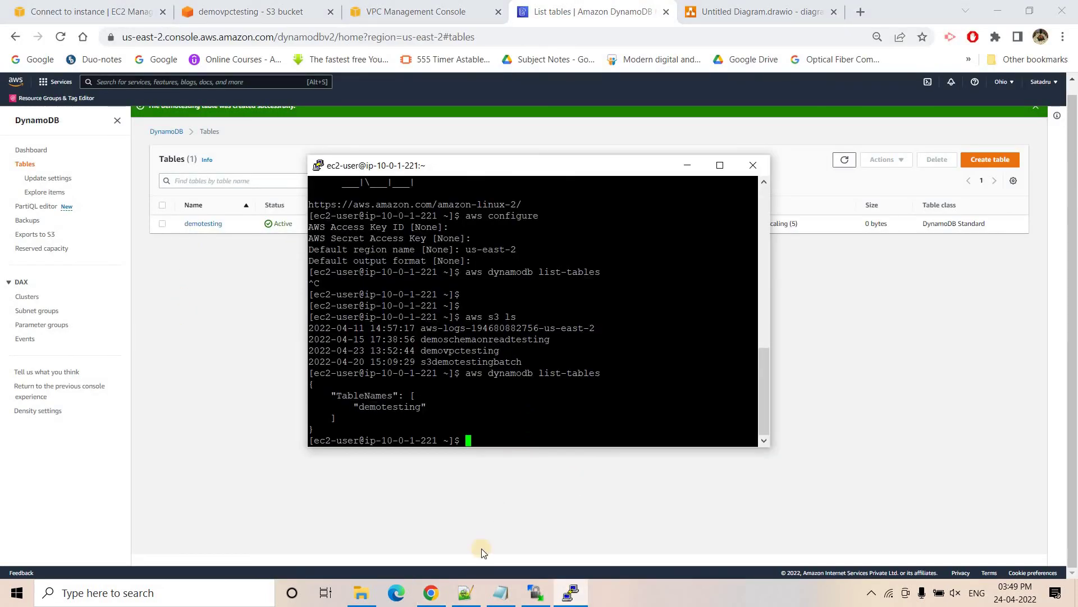
- Check Step 10 in the Notepad++ notes, and copy the S3 URI of anscombe.json from its S3 console page
{"action": "left_click", "coordinate": [465, 594]}
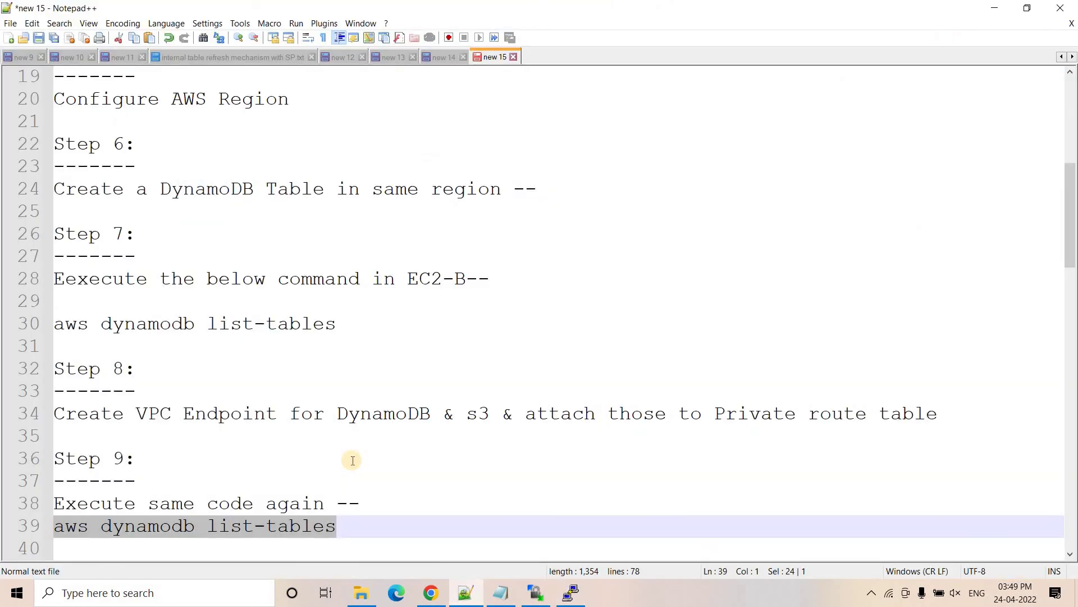
{"action": "scroll", "coordinate": [353, 461], "scroll_direction": "down", "scroll_amount": 2}
{"action": "left_click", "coordinate": [103, 482]}
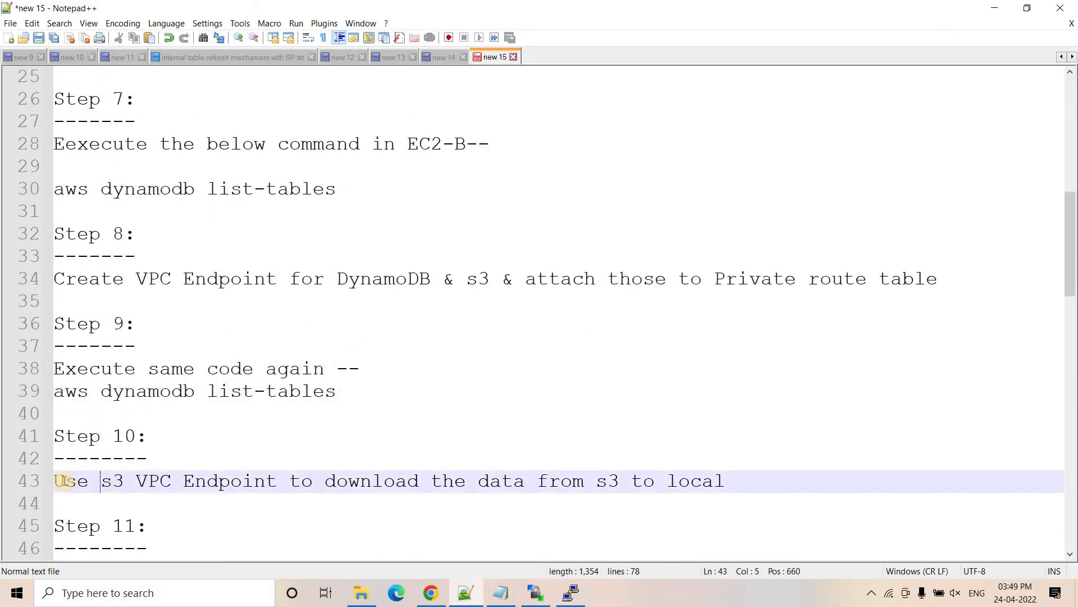
{"action": "left_click", "coordinate": [193, 482]}
{"action": "left_click", "coordinate": [752, 479]}
{"action": "key", "text": "alt+Tab"}
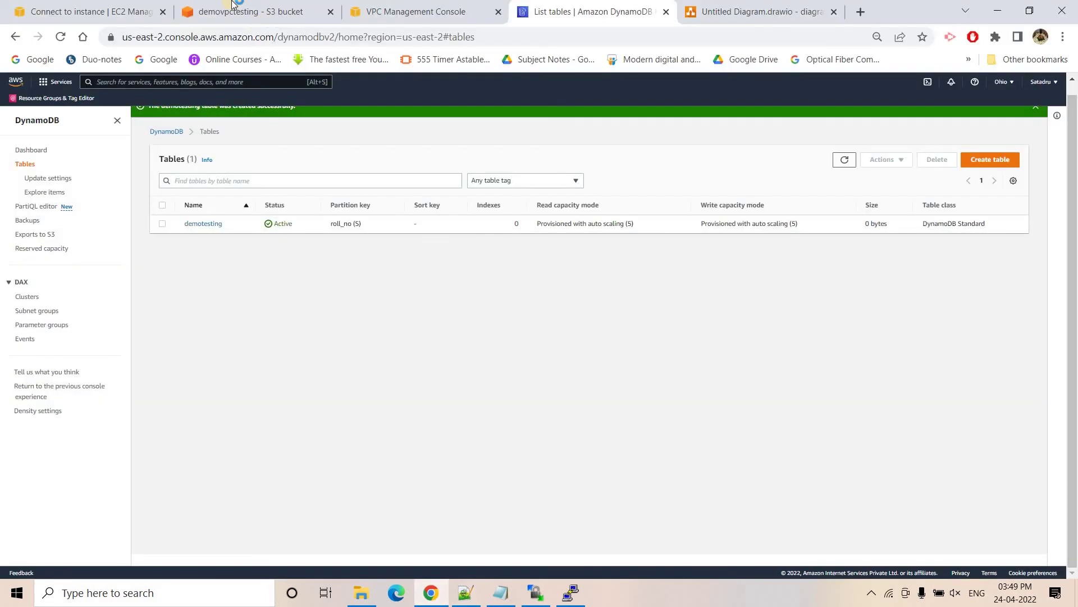
{"action": "left_click", "coordinate": [234, 3]}
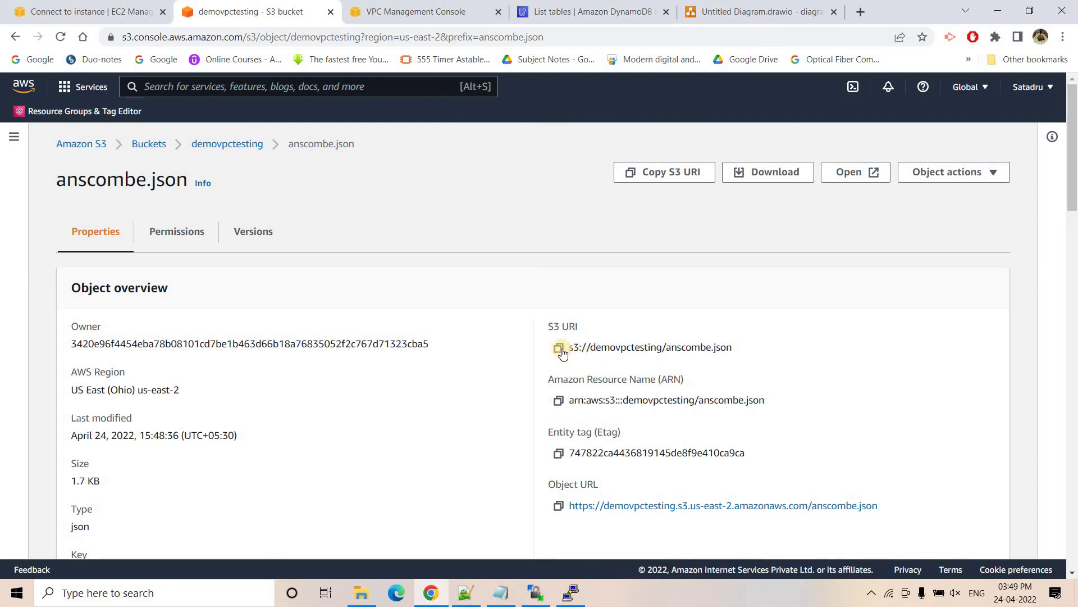
{"action": "left_click", "coordinate": [559, 348]}
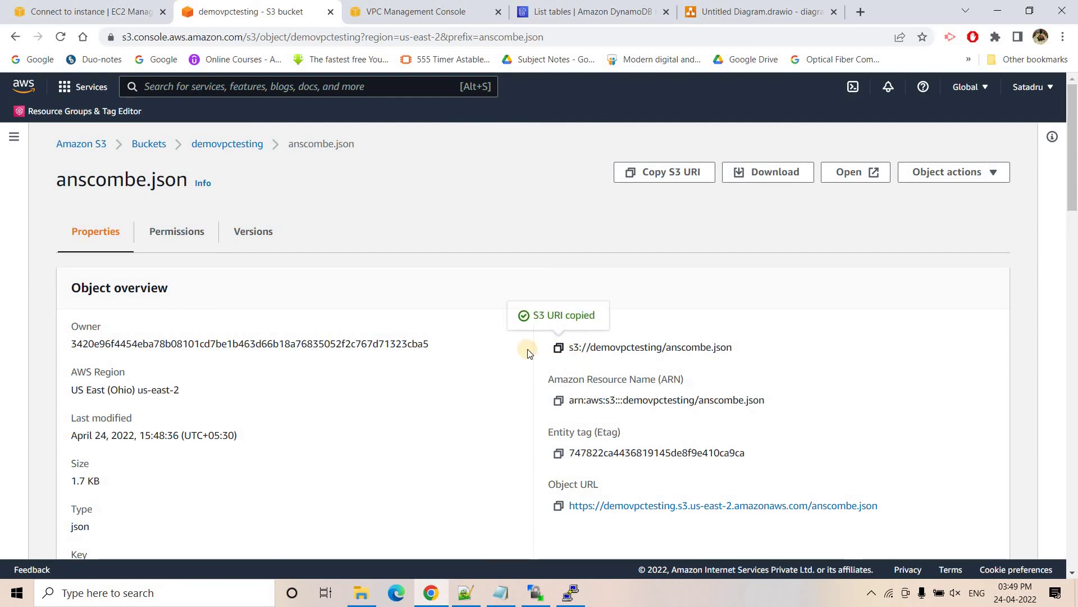
- Switch to the PuTTY session and run ls and pwd to check the current directory's contents and path
{"action": "left_click", "coordinate": [572, 592]}
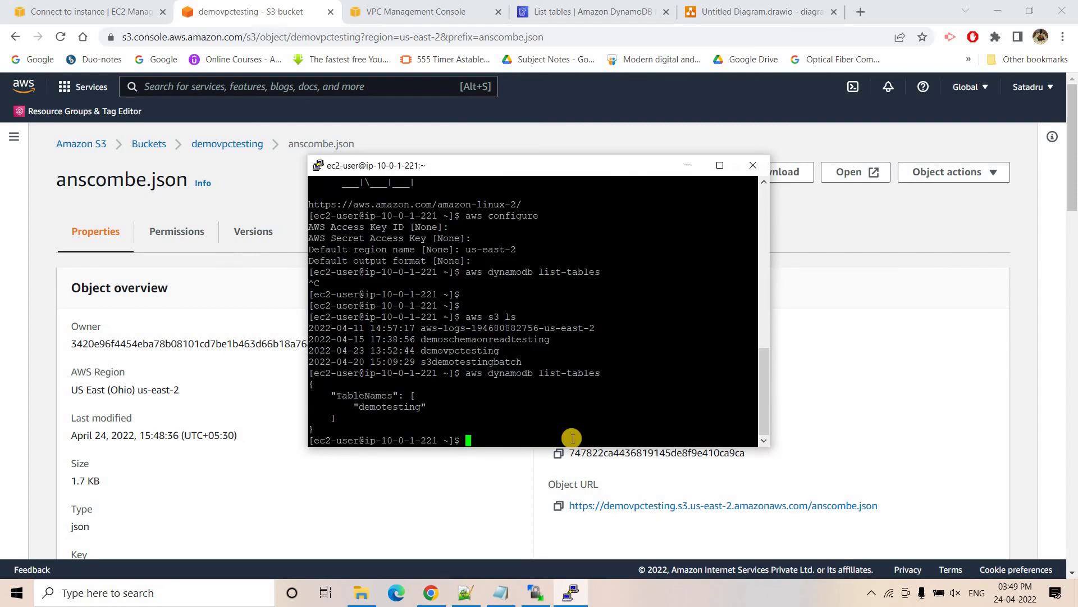
{"action": "type", "text": "ls"}
{"action": "key", "text": "Return"}
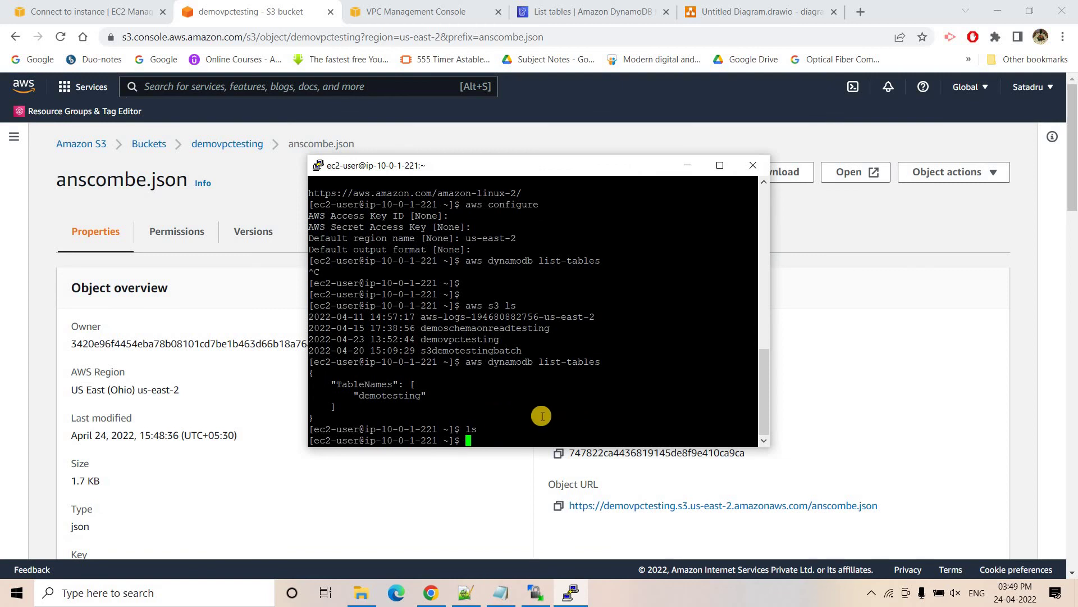
{"action": "type", "text": "pwd"}
{"action": "key", "text": "Return"}
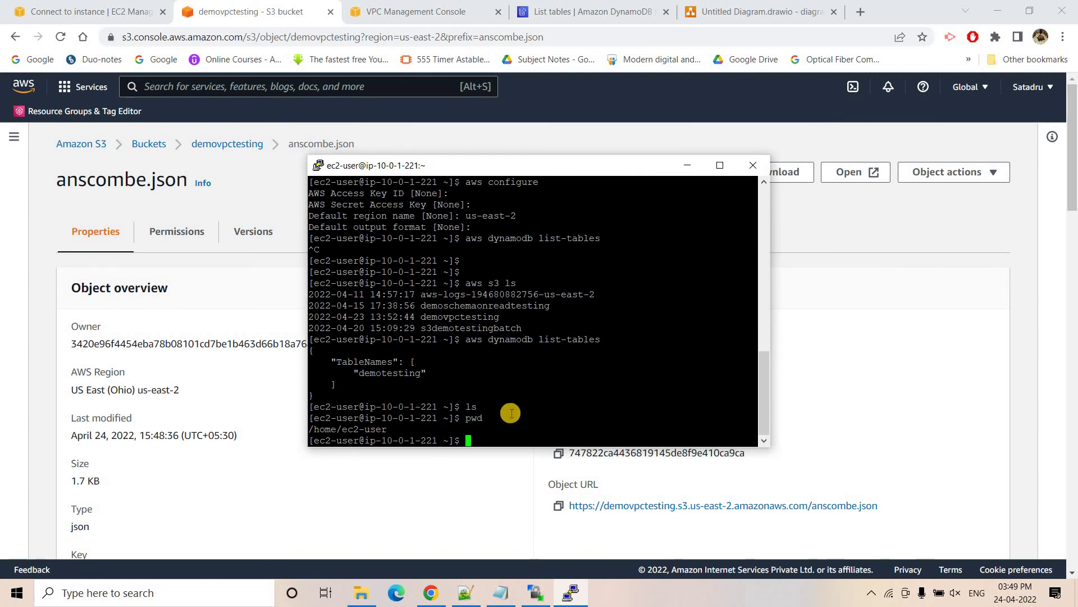
- Copy anscombe.json to the instance by running aws s3 cp s3://demovpctesting/anscombe.json /home/ec2-user
{"action": "type", "text": "aws s3 cp"}
{"action": "right_click", "coordinate": [535, 417]}
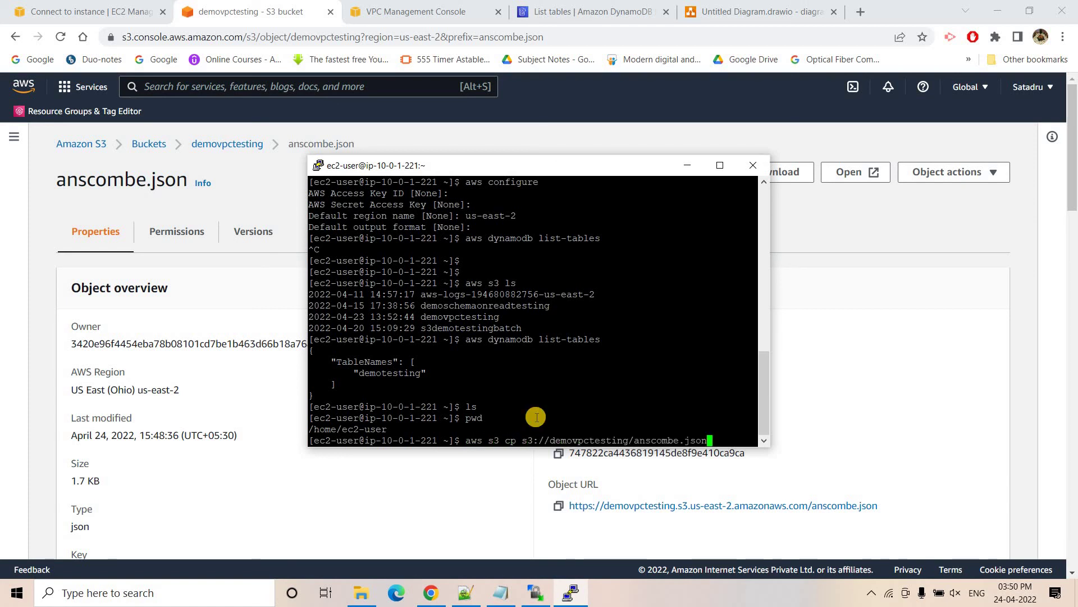
{"action": "left_click", "coordinate": [720, 165]}
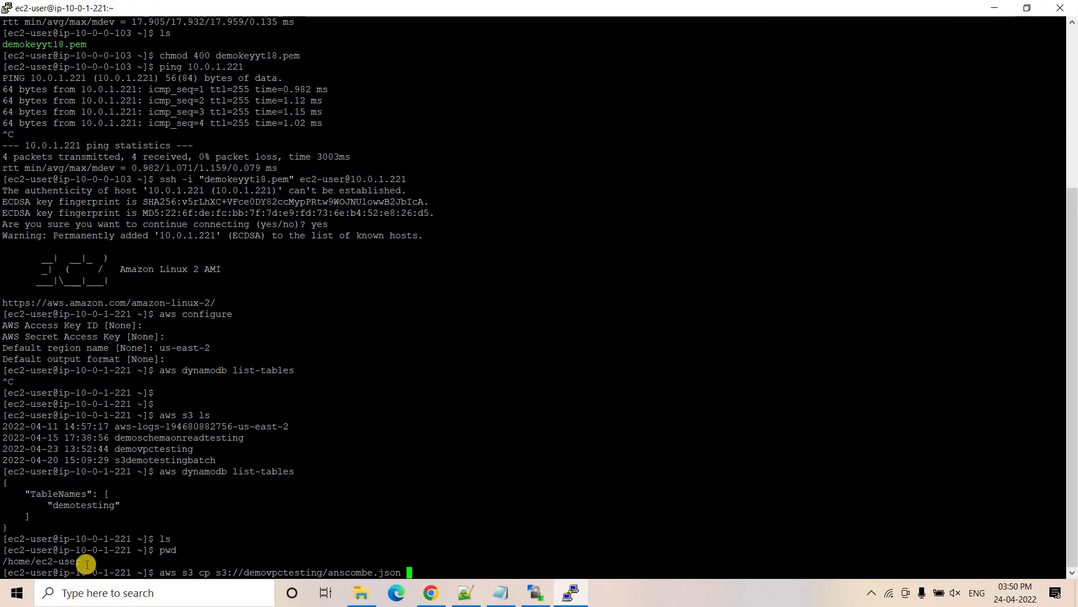
{"action": "left_click_drag", "start_coordinate": [84, 561], "coordinate": [2, 560]}
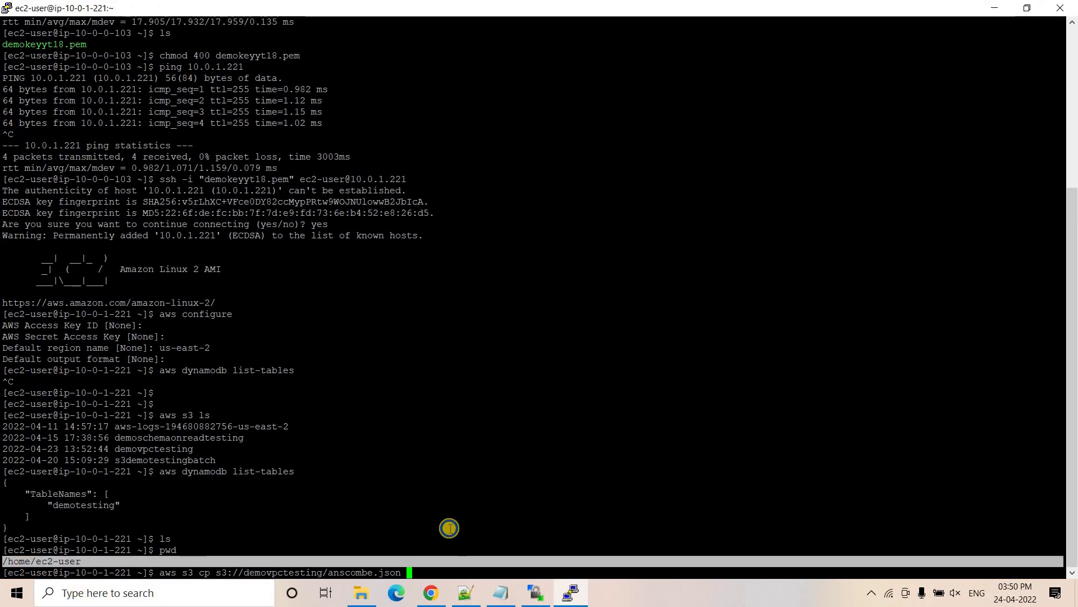
{"action": "right_click", "coordinate": [449, 528]}
{"action": "key", "text": "Return"}
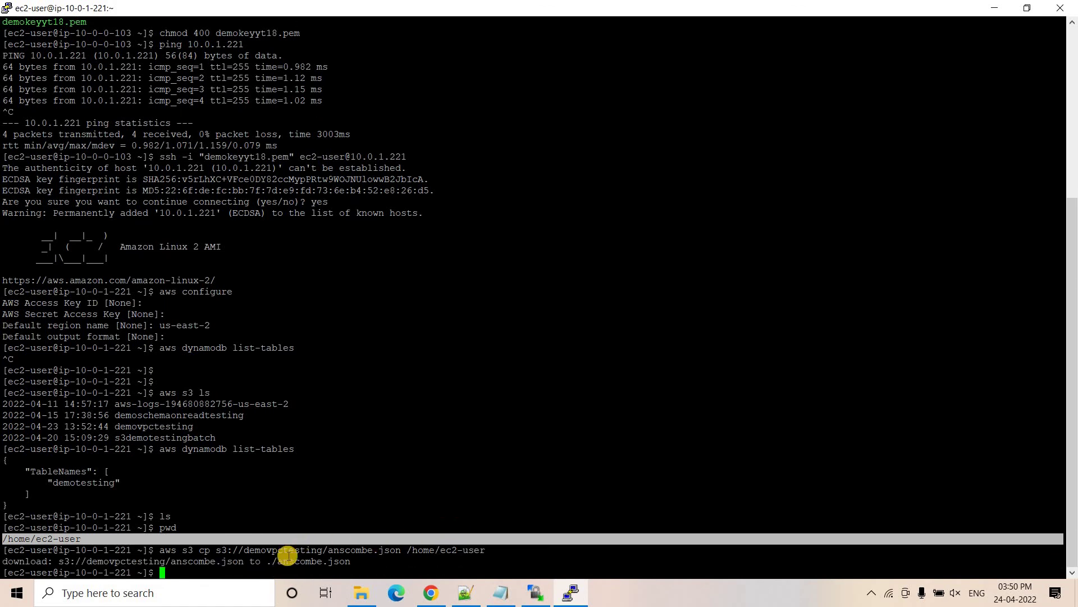
{"action": "left_click_drag", "start_coordinate": [205, 551], "coordinate": [182, 561]}
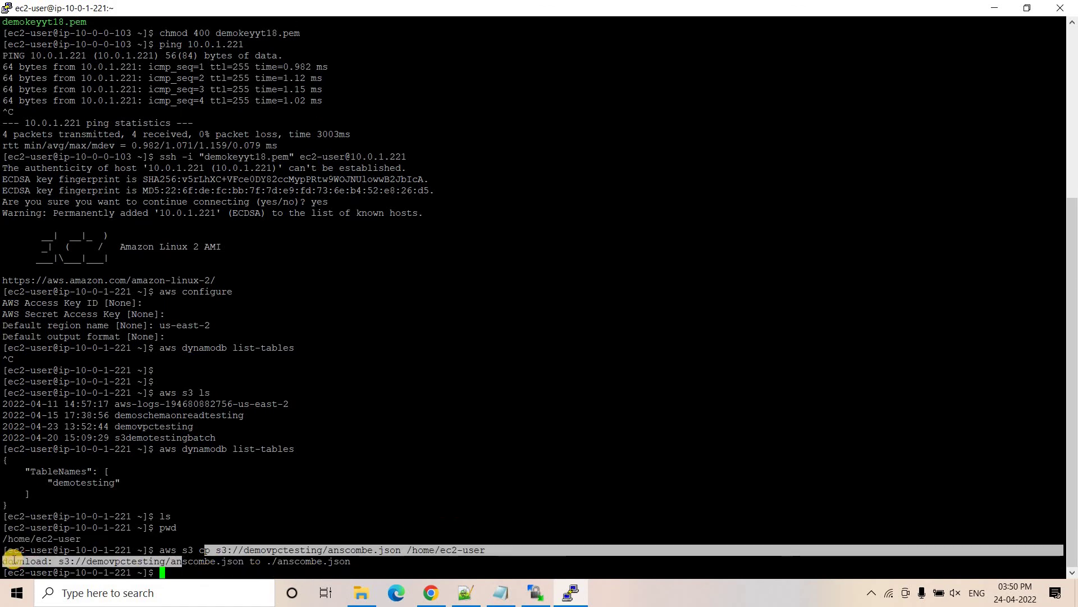
{"action": "left_click", "coordinate": [12, 560]}
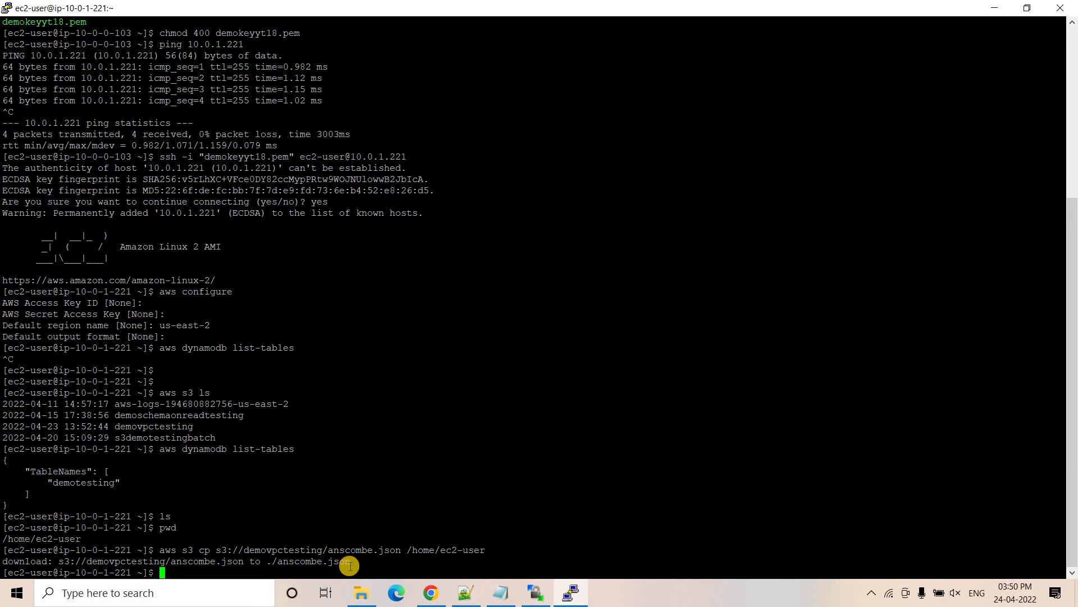
- Clear the terminal and list the home directory's files with ls to check for anscombe.json
{"action": "type", "text": "clear"}
{"action": "key", "text": "Return"}
{"action": "type", "text": "ls"}
{"action": "key", "text": "Return"}
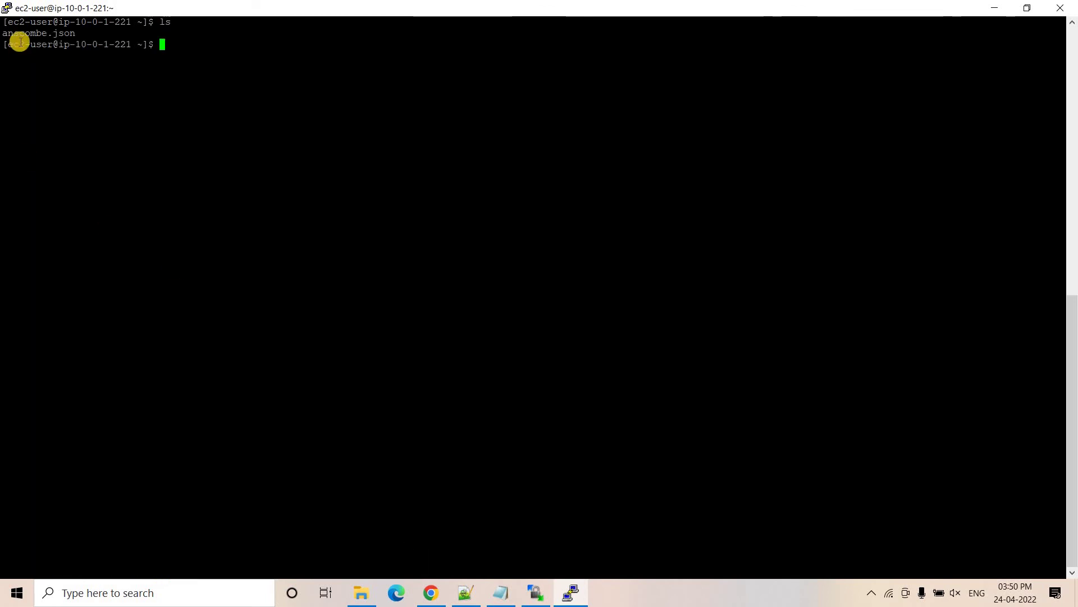
{"action": "triple_click", "coordinate": [85, 32]}
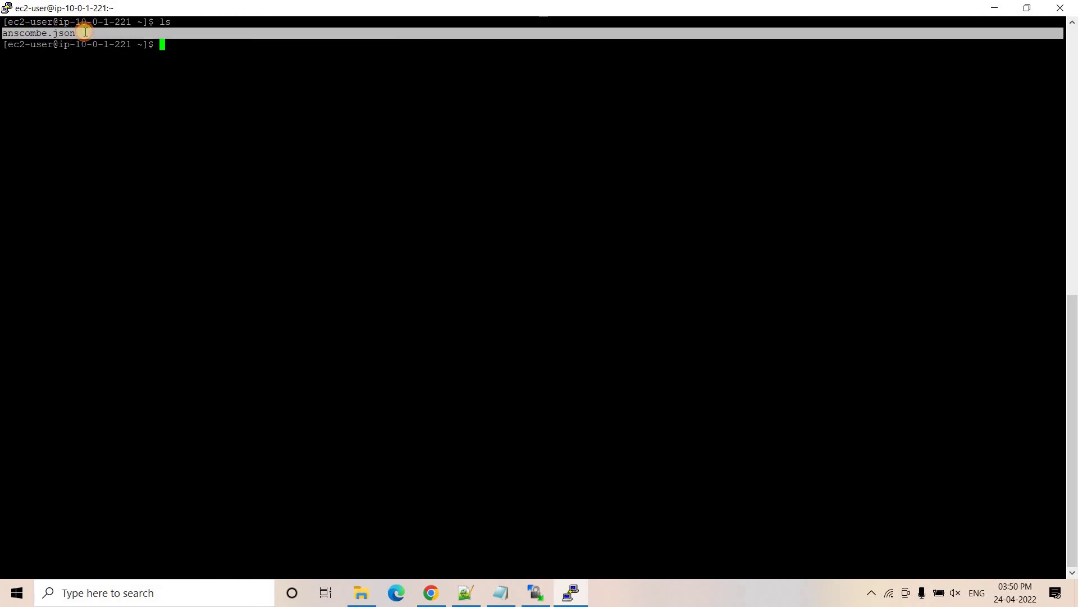
{"action": "left_click", "coordinate": [41, 38]}
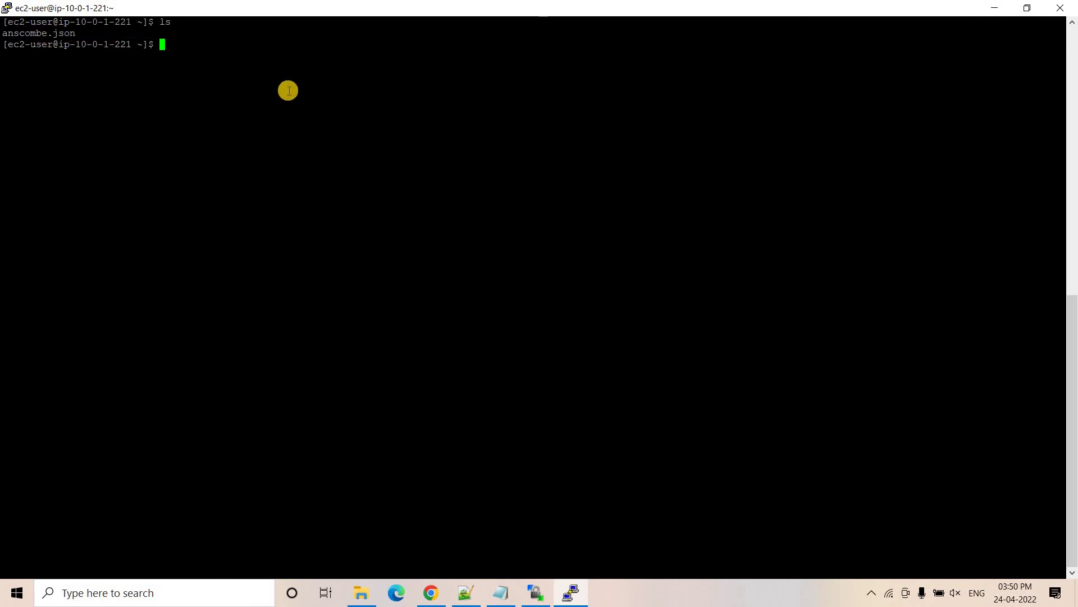
- Print the contents of anscombe.json with cat and look through the records
{"action": "type", "text": "t"}
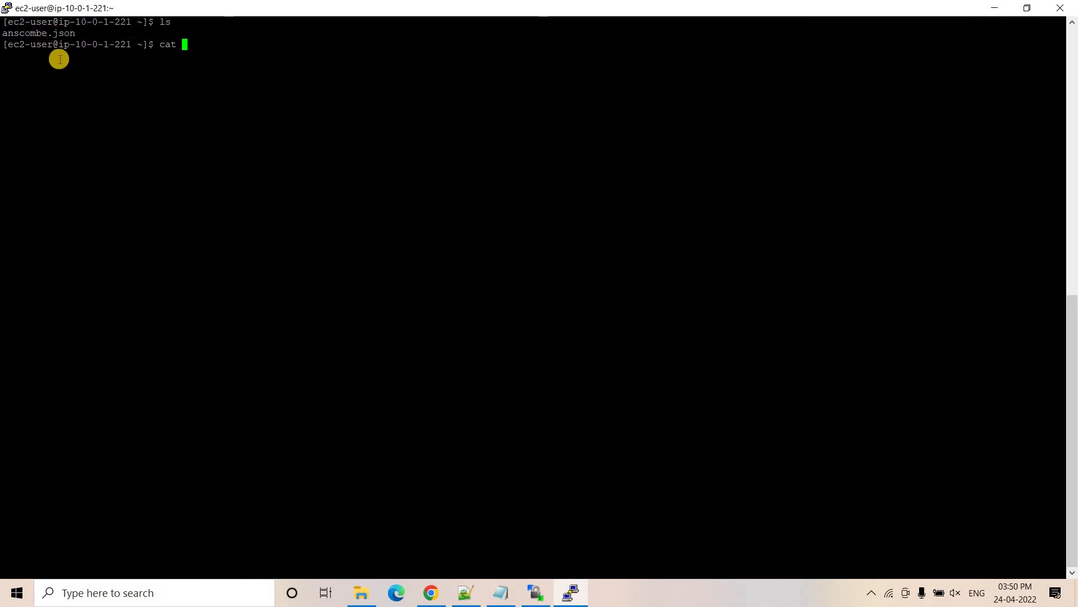
{"action": "double_click", "coordinate": [58, 32]}
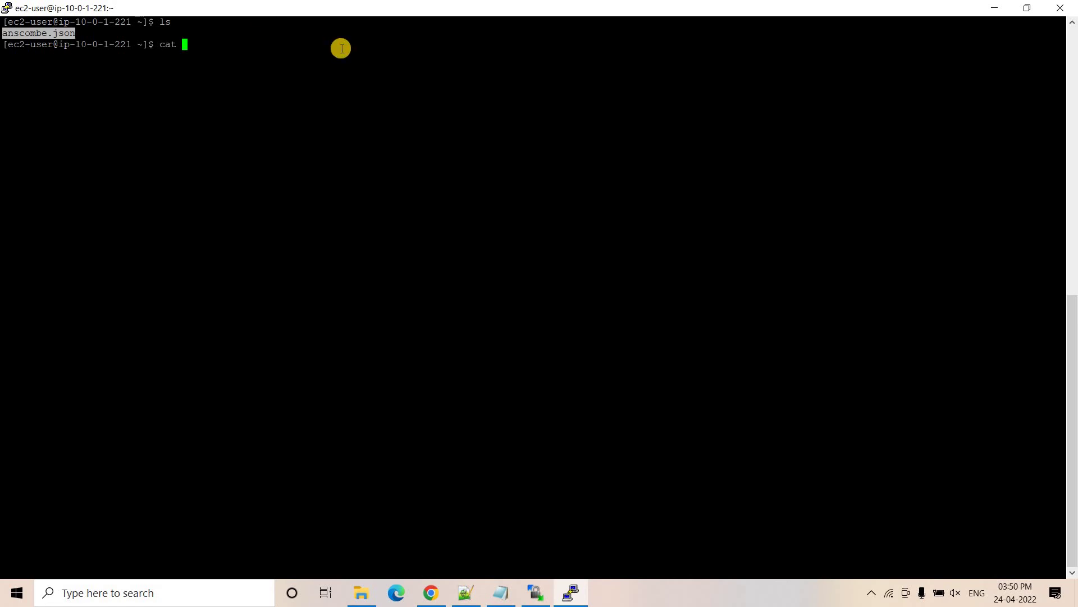
{"action": "right_click", "coordinate": [340, 49]}
{"action": "key", "text": "Return"}
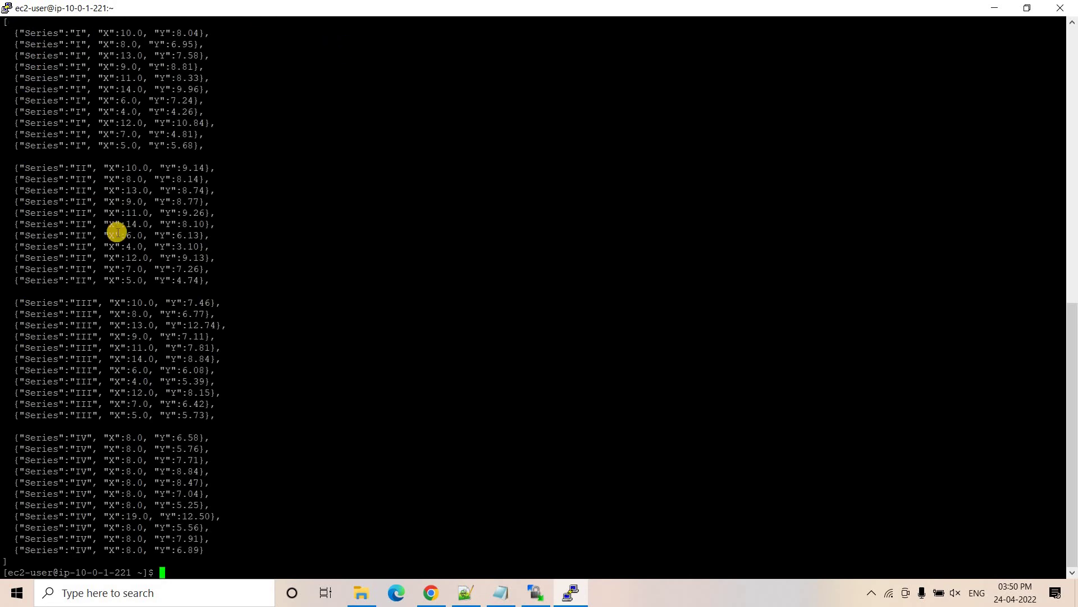
{"action": "scroll", "coordinate": [251, 258], "scroll_direction": "up", "scroll_amount": 15}
{"action": "scroll", "coordinate": [151, 325], "scroll_direction": "down", "scroll_amount": 15}
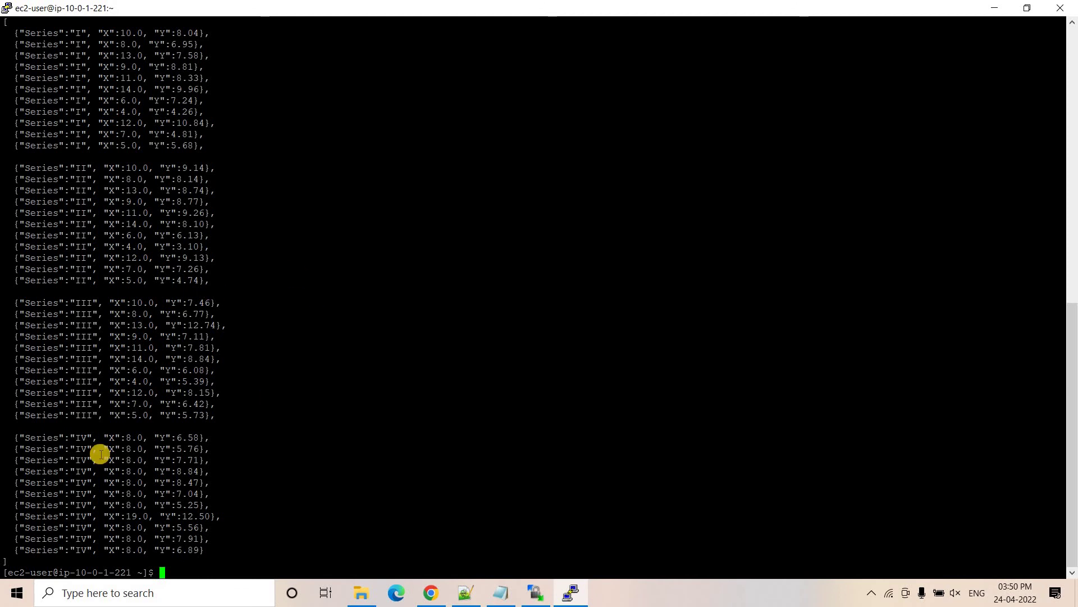
- Switch to the Notepad++ notes and examine the Step 11 code's imports, DynamoDB resource call and region name
{"action": "left_click", "coordinate": [431, 593]}
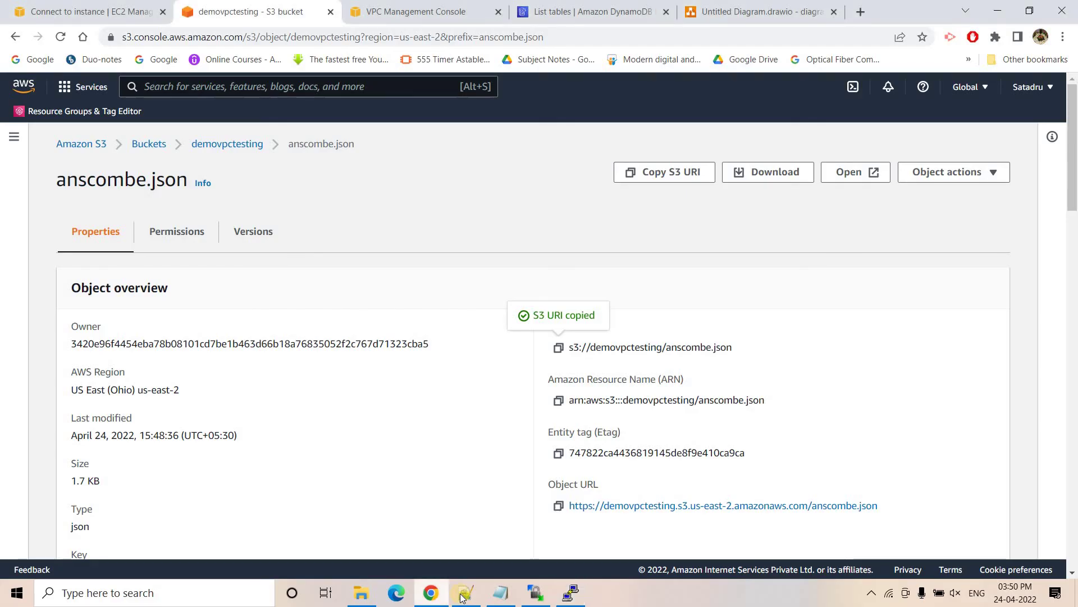
{"action": "key", "text": "alt+Tab"}
{"action": "scroll", "coordinate": [327, 477], "scroll_direction": "down", "scroll_amount": 3}
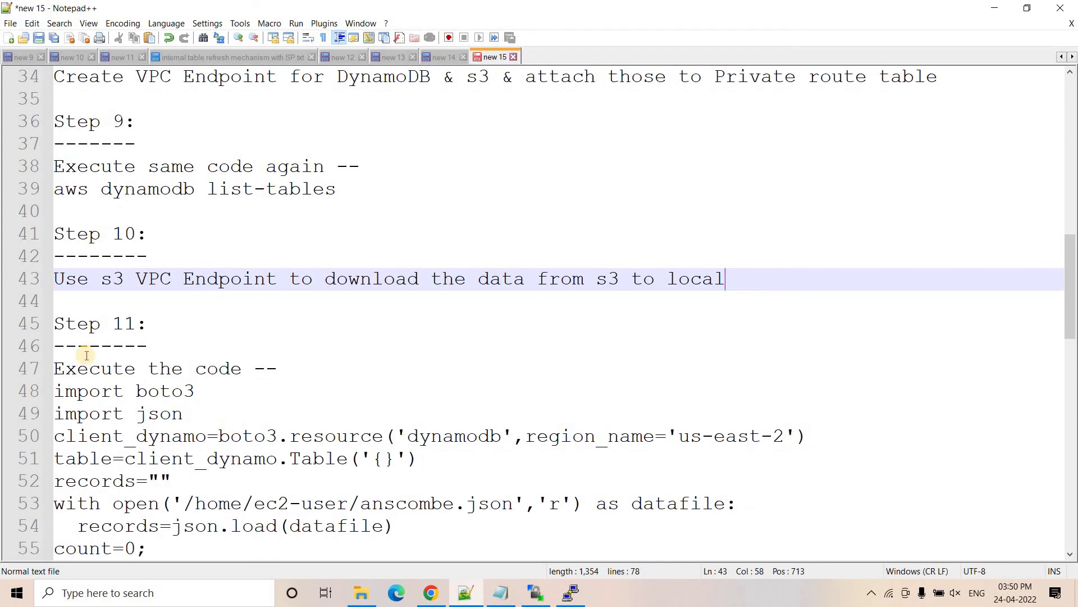
{"action": "left_click", "coordinate": [168, 374]}
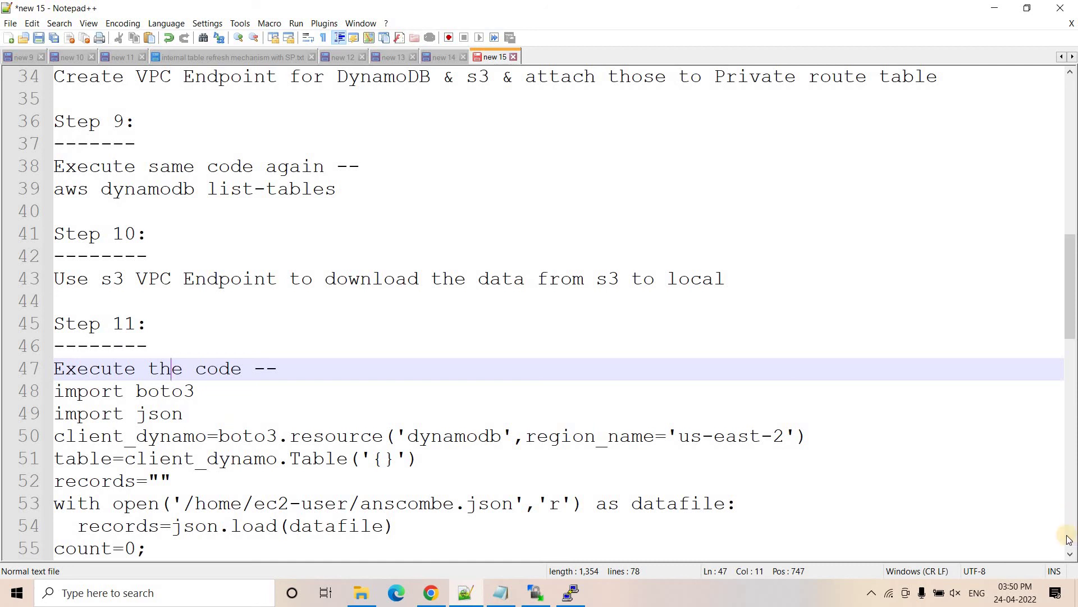
{"action": "left_click", "coordinate": [1068, 553]}
{"action": "left_click", "coordinate": [1067, 554]}
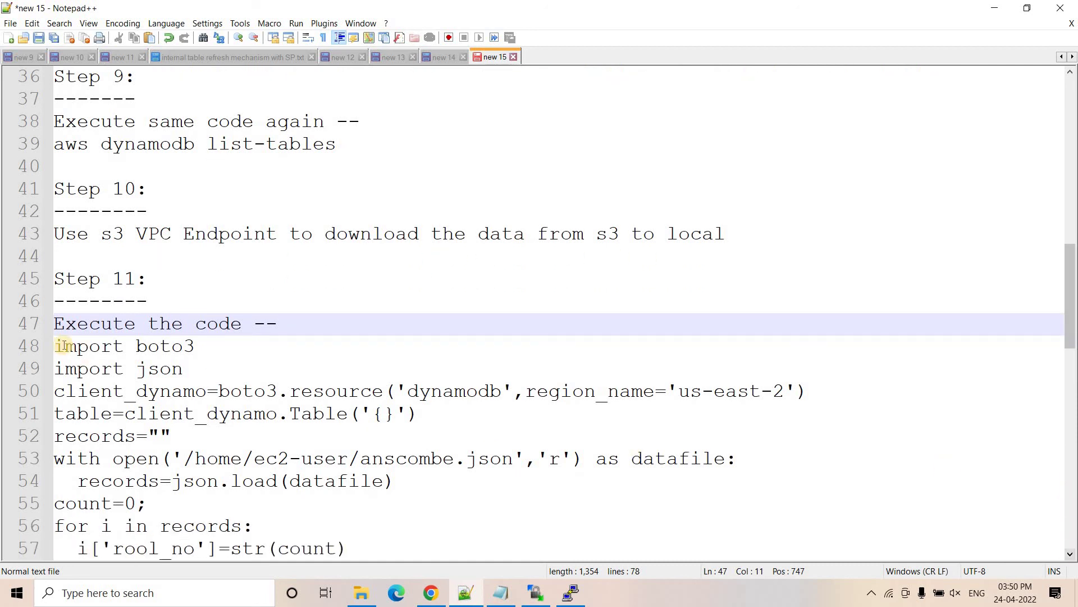
{"action": "left_click_drag", "start_coordinate": [194, 345], "coordinate": [54, 345]}
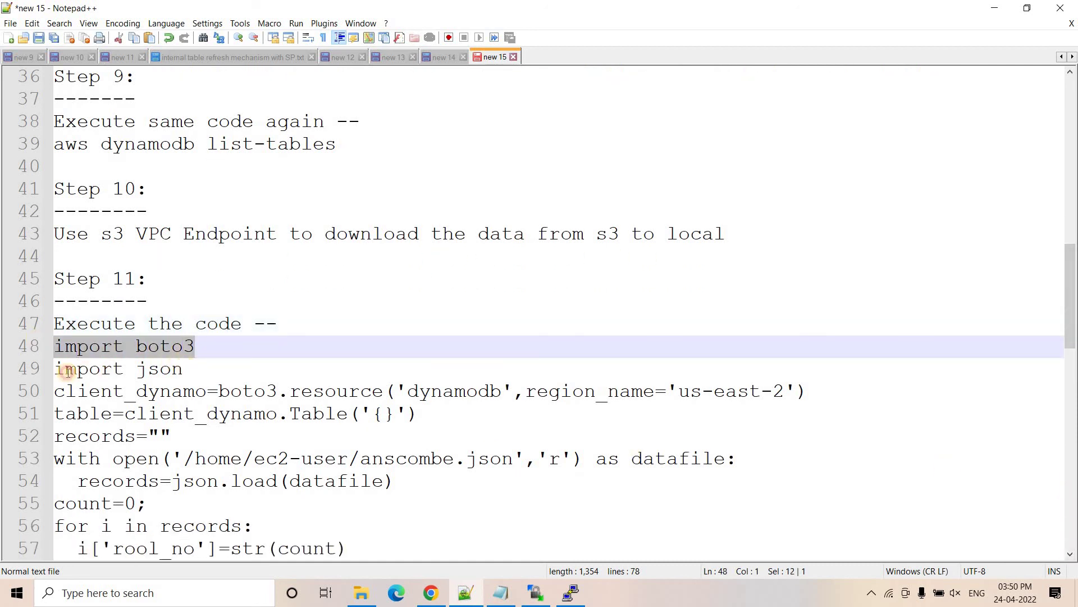
{"action": "left_click_drag", "start_coordinate": [184, 369], "coordinate": [54, 368]}
{"action": "left_click_drag", "start_coordinate": [348, 379], "coordinate": [381, 392]}
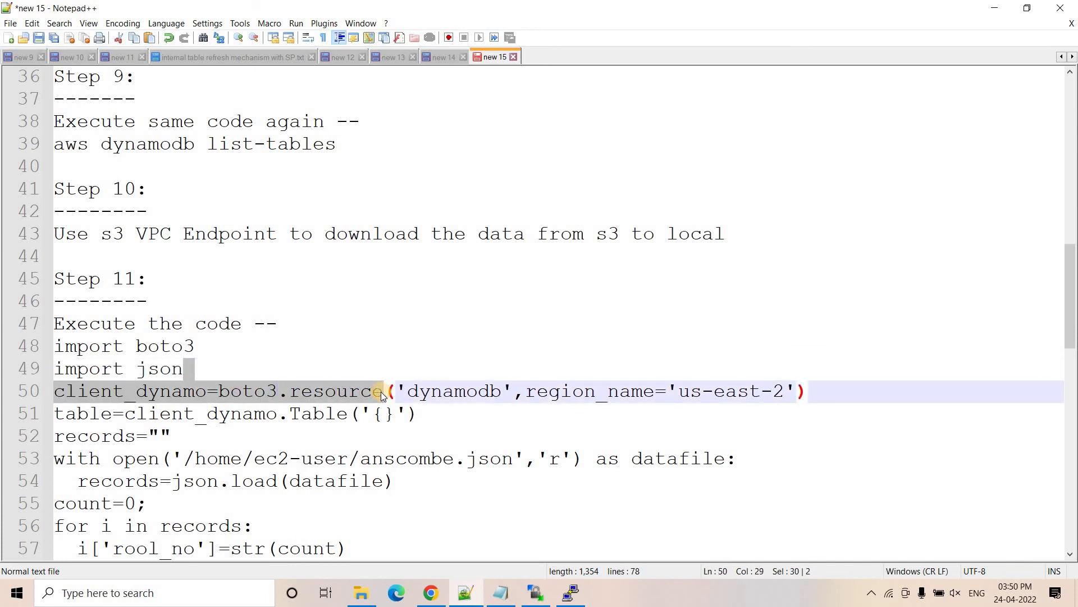
{"action": "double_click", "coordinate": [449, 393]}
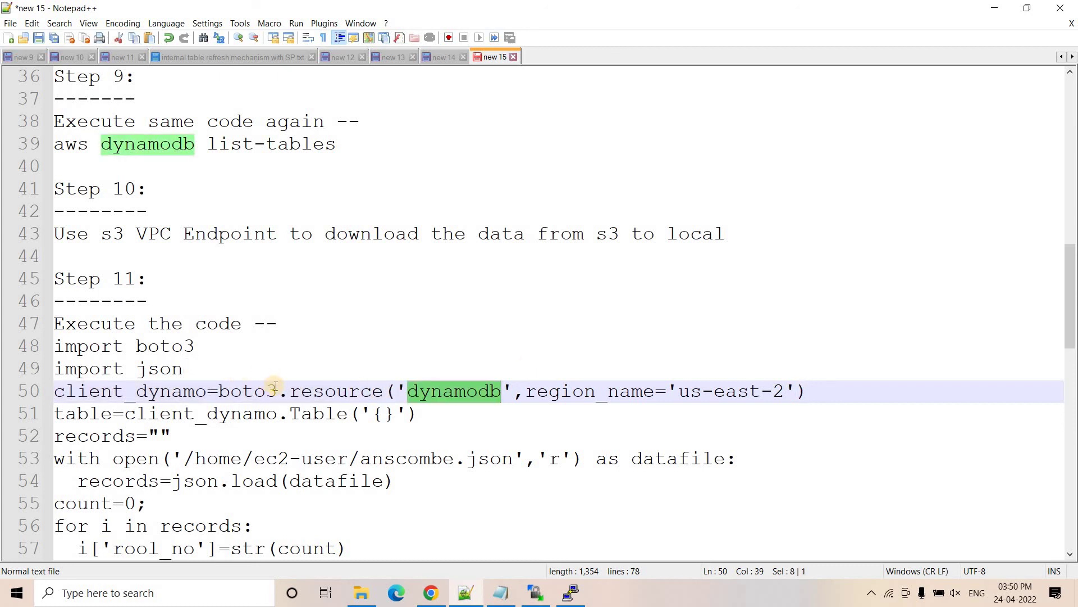
{"action": "left_click_drag", "start_coordinate": [677, 391], "coordinate": [788, 391]}
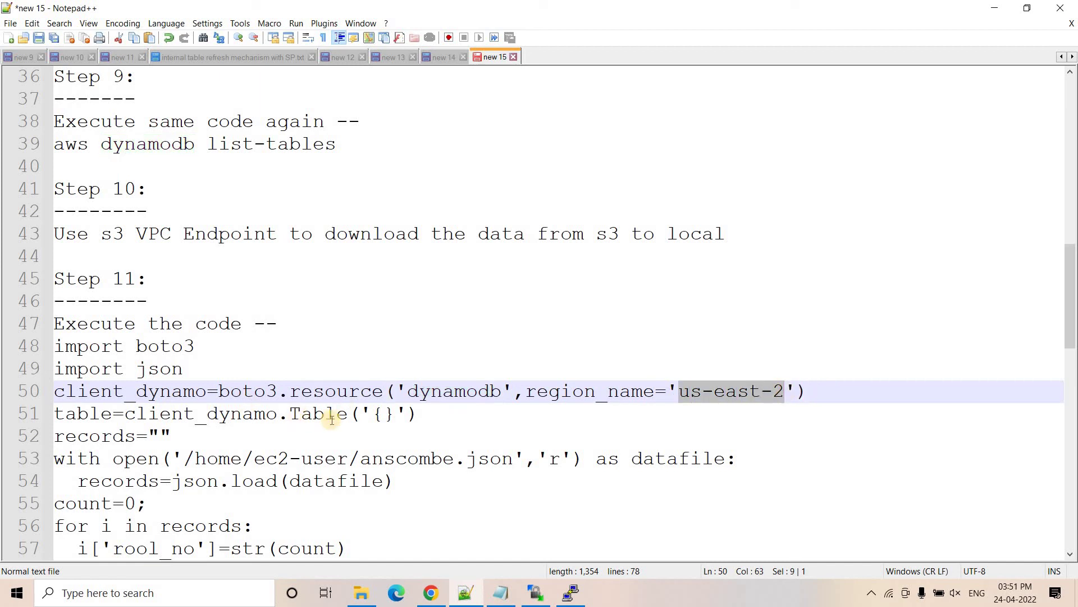
- Remove the {} placeholder from the Table() call on line 51, and rerun aws dynamodb list-tables in PuTTY to copy the table name
{"action": "left_click_drag", "start_coordinate": [394, 413], "coordinate": [375, 416]}
{"action": "key", "text": "Delete"}
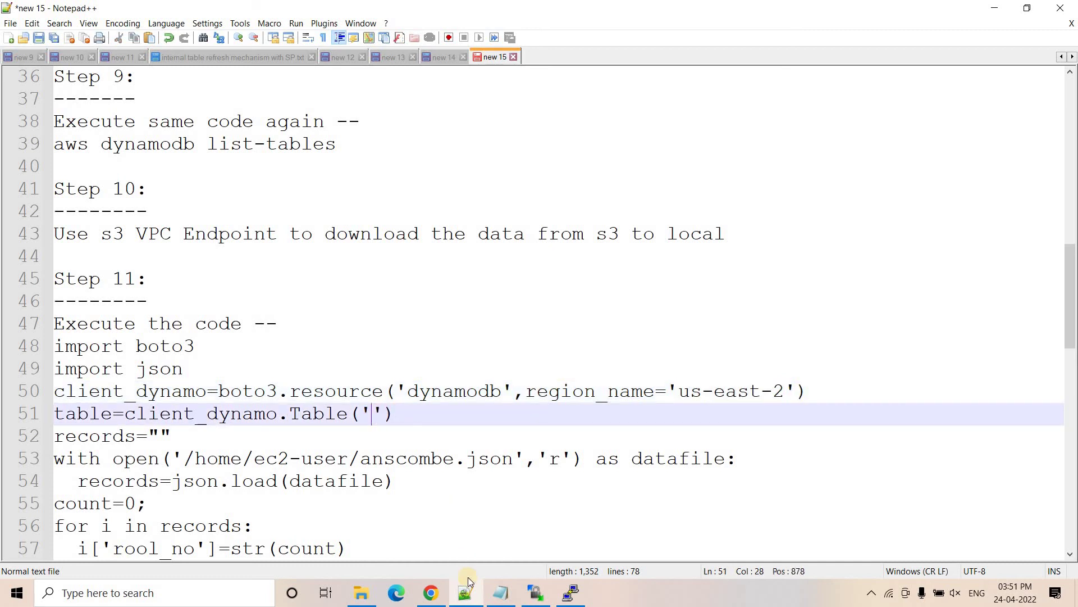
{"action": "left_click", "coordinate": [441, 596]}
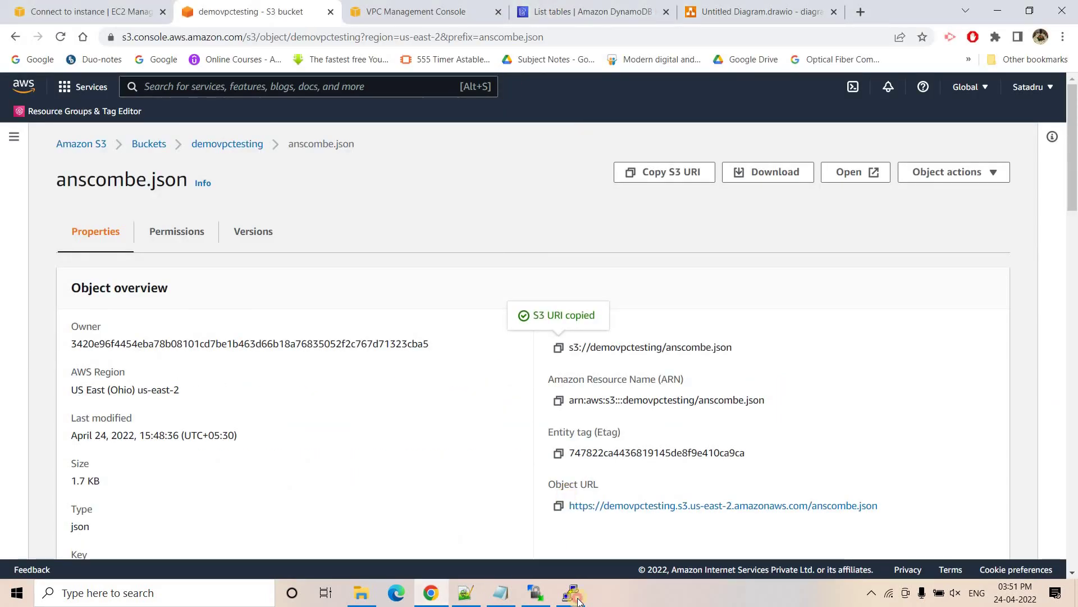
{"action": "left_click", "coordinate": [577, 597]}
{"action": "type", "text": "aws s3 cp s3://demovpctesting/anscombe.json /home/ec2-user"}
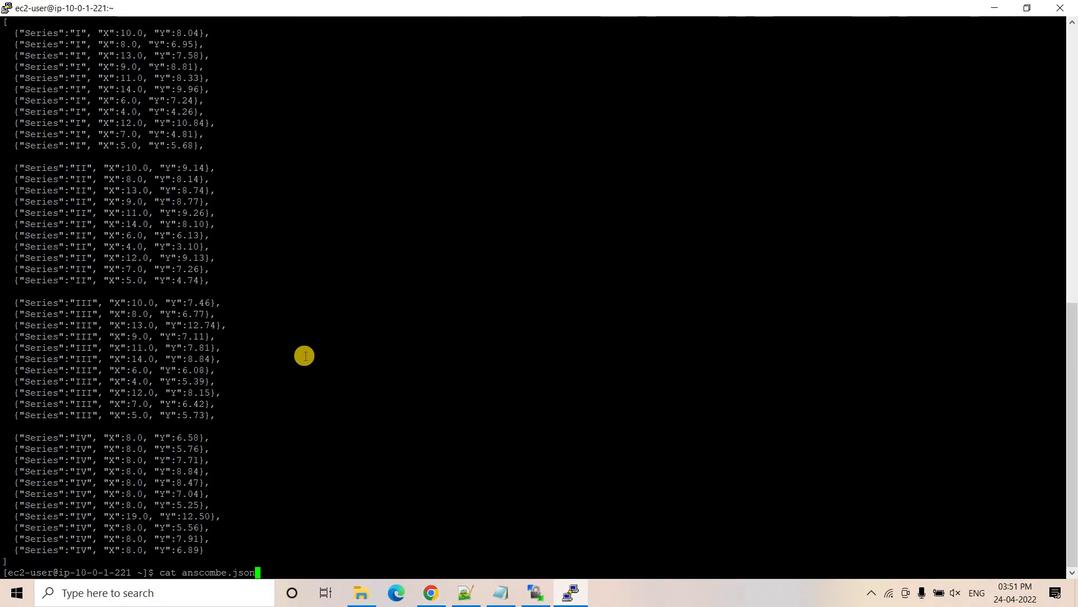
{"action": "key", "text": "Up"}
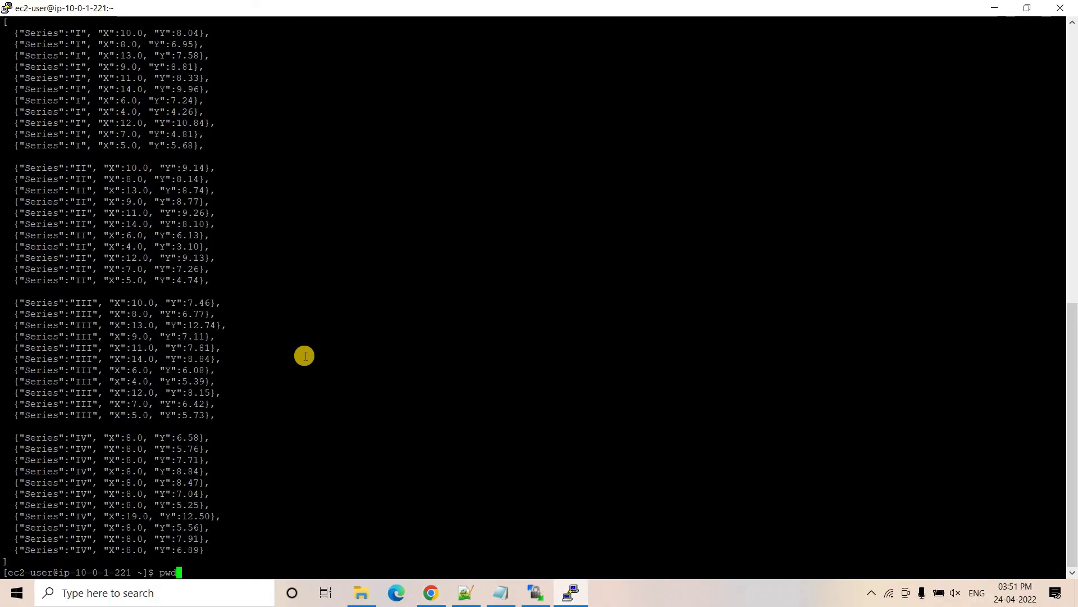
{"action": "key", "text": "Up"}
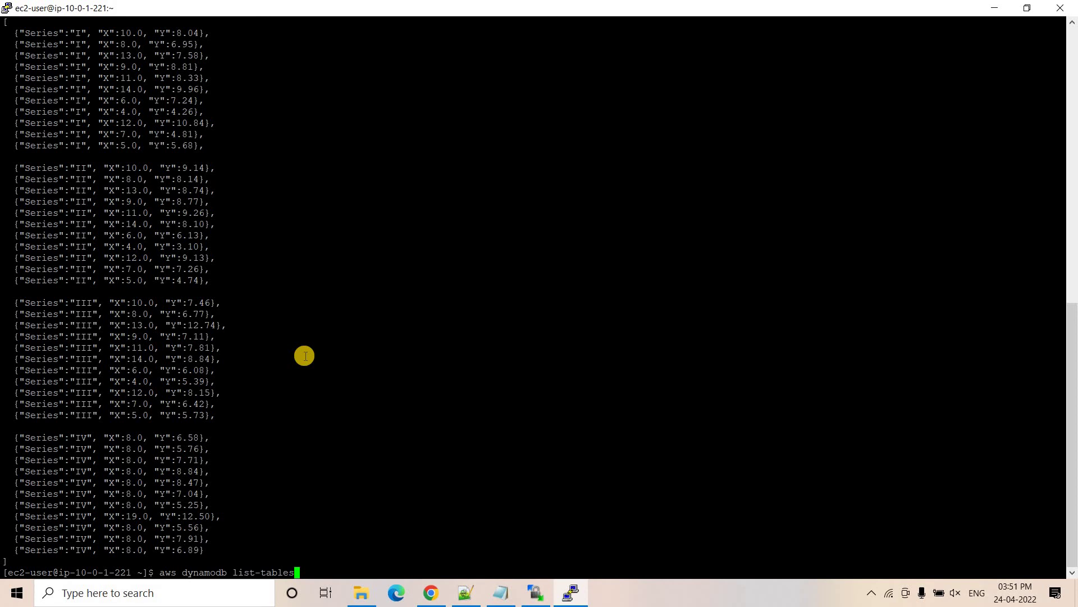
{"action": "key", "text": "Return"}
{"action": "double_click", "coordinate": [80, 539]}
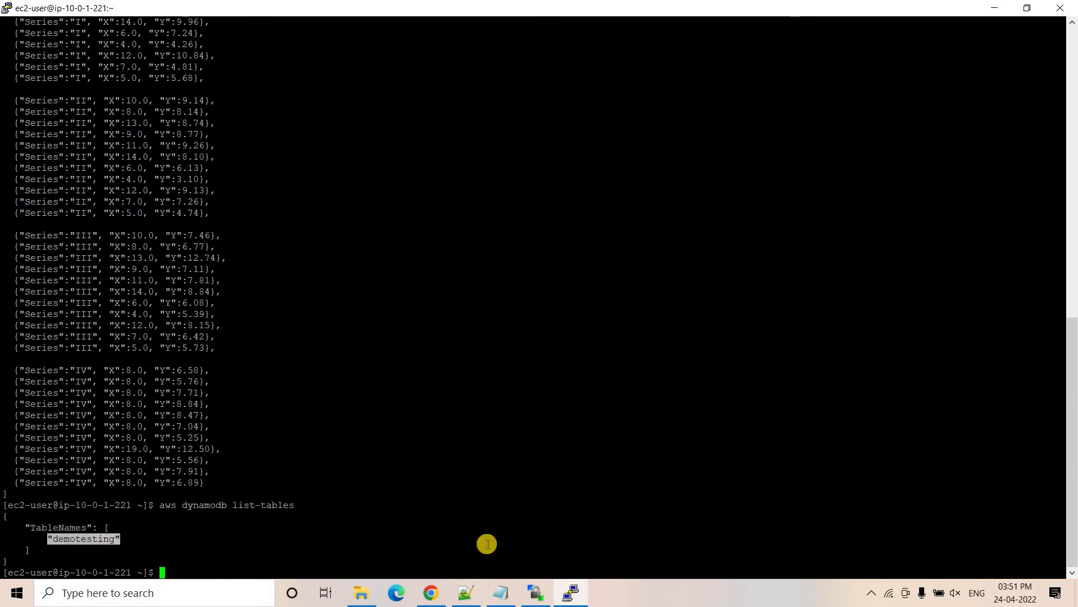
- Return to Notepad++ and replace the empty quotes in the Table() call on line 51 with "demotesting"
{"action": "left_click", "coordinate": [466, 593]}
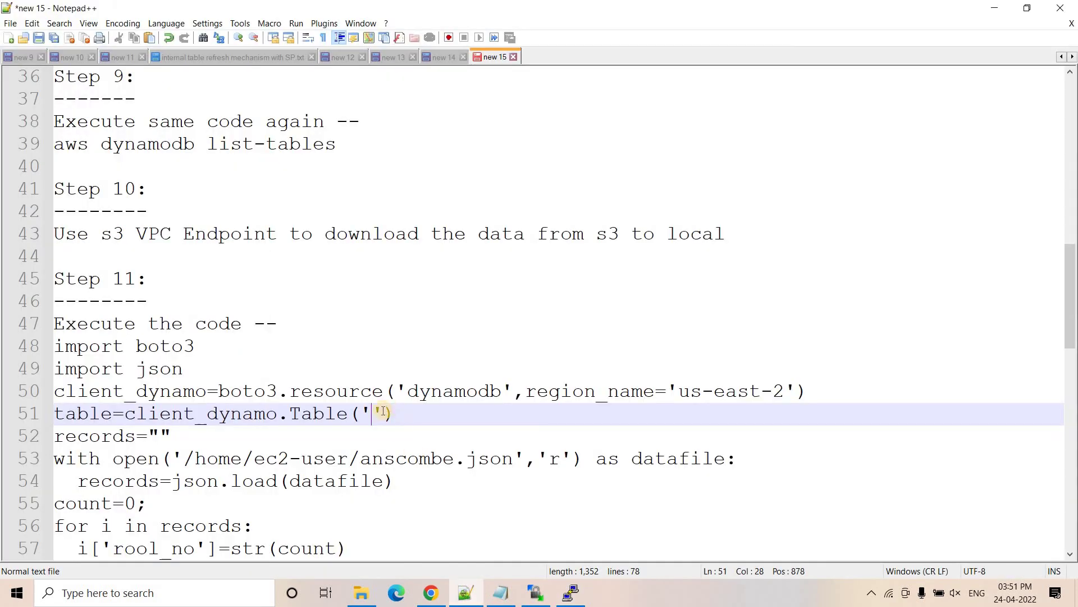
{"action": "left_click_drag", "start_coordinate": [388, 413], "coordinate": [361, 413]}
{"action": "type", "text": "\"demotesting\""}
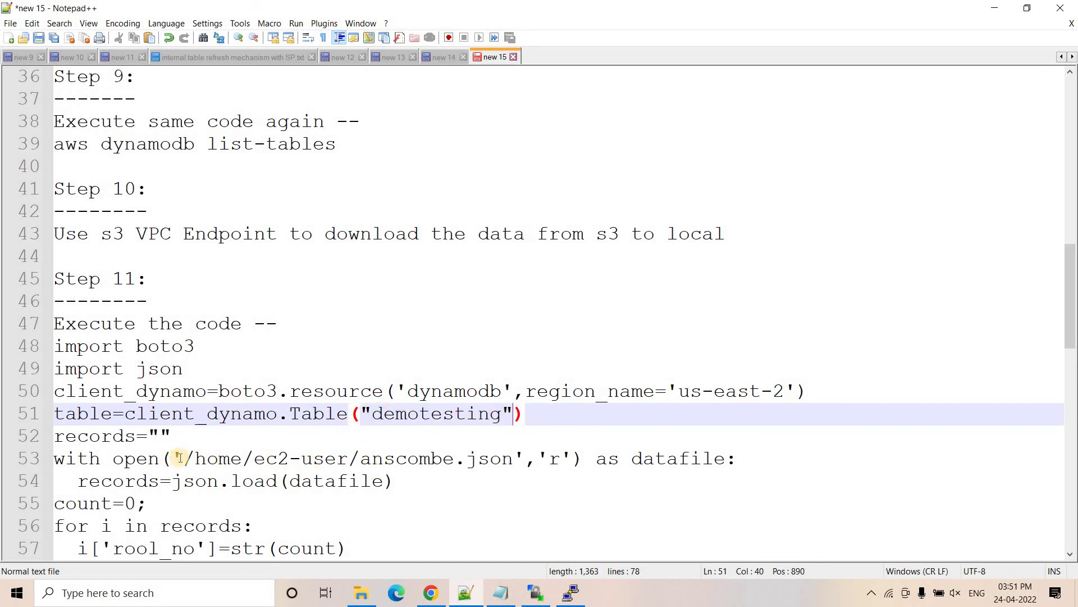
- Review the anscombe.json path and the records loading line, and correct the key rool_no to roll_no on line 57
{"action": "left_click_drag", "start_coordinate": [185, 458], "coordinate": [512, 462]}
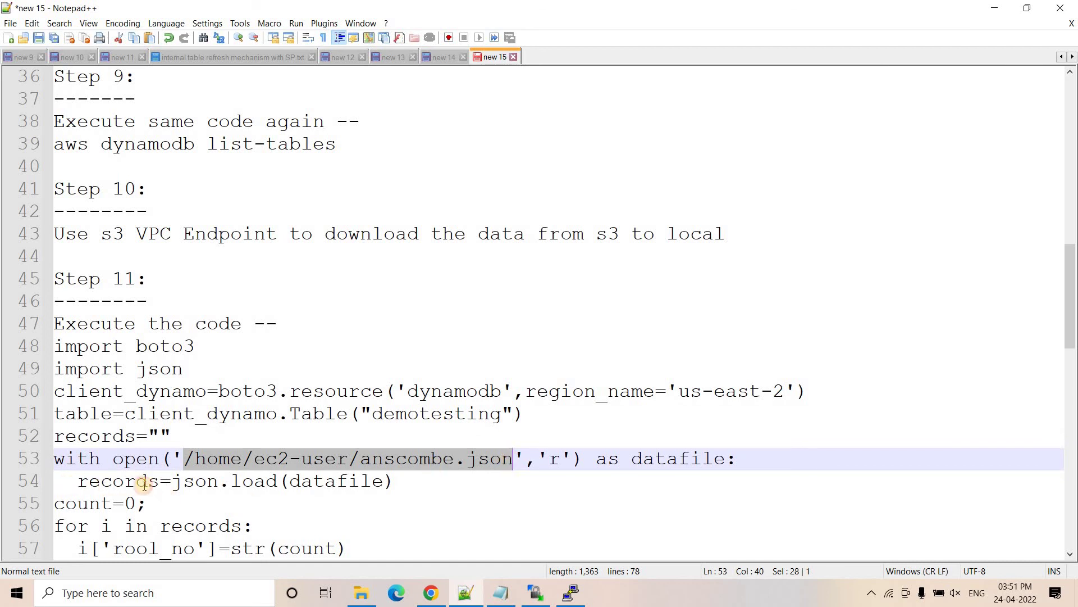
{"action": "left_click_drag", "start_coordinate": [66, 482], "coordinate": [161, 484]}
{"action": "scroll", "coordinate": [221, 488], "scroll_direction": "down", "scroll_amount": 1}
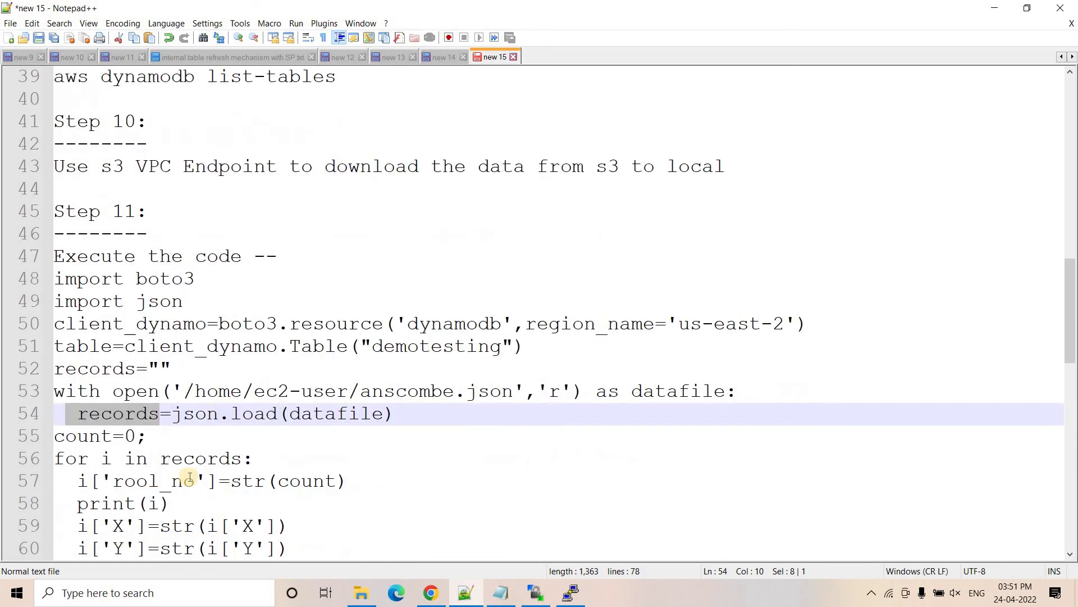
{"action": "left_click", "coordinate": [146, 480]}
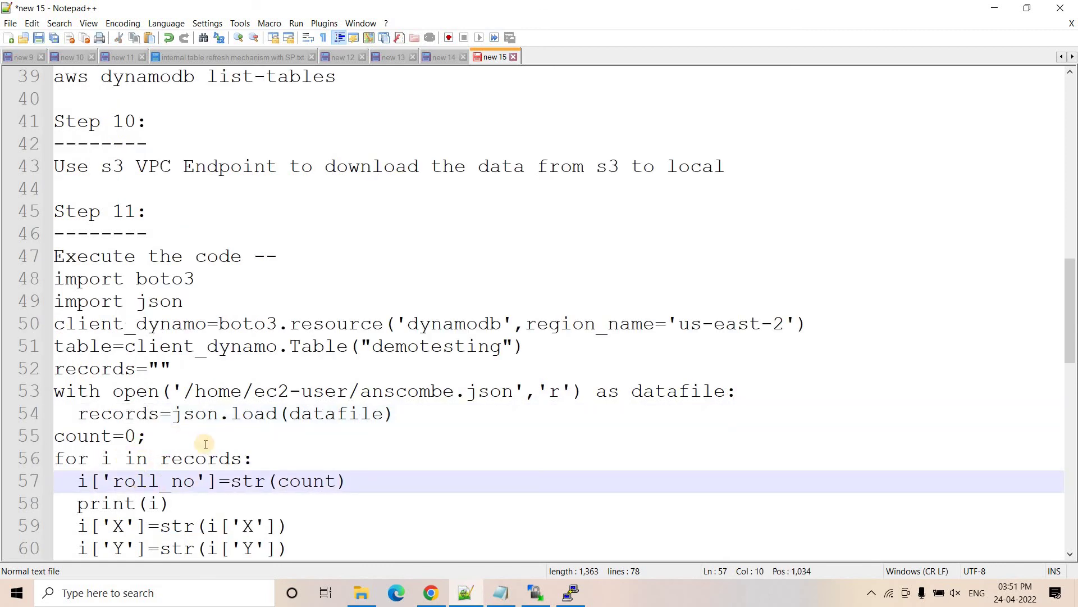
- Review the records loop on lines 53 to 62 and the table name in the Table() call on line 51
{"action": "scroll", "coordinate": [206, 444], "scroll_direction": "down", "scroll_amount": 1}
{"action": "left_click_drag", "start_coordinate": [180, 525], "coordinate": [56, 393]}
{"action": "left_click", "coordinate": [253, 522]}
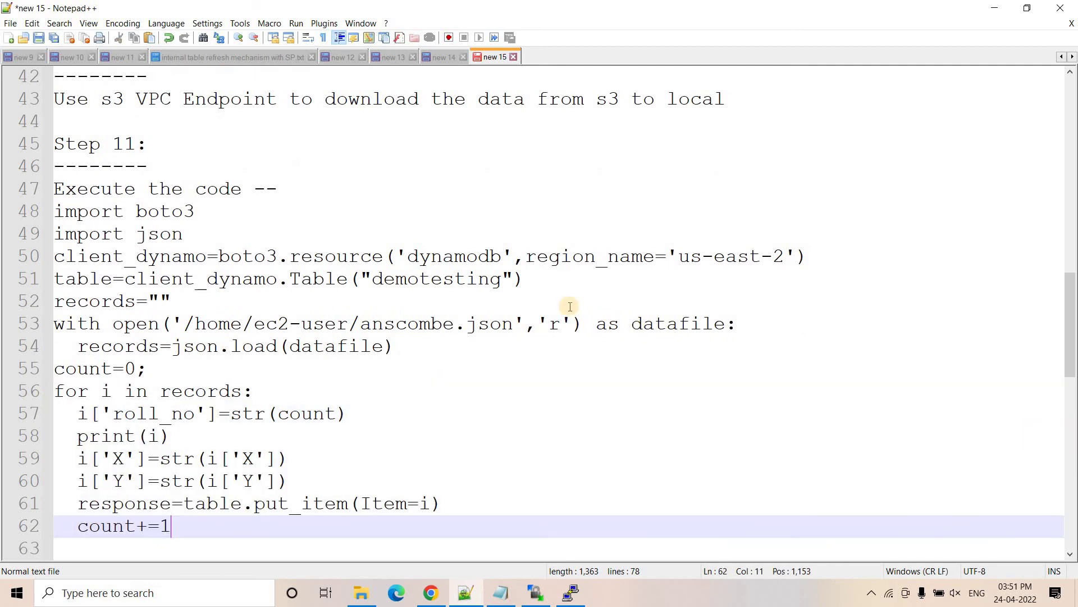
{"action": "double_click", "coordinate": [436, 284]}
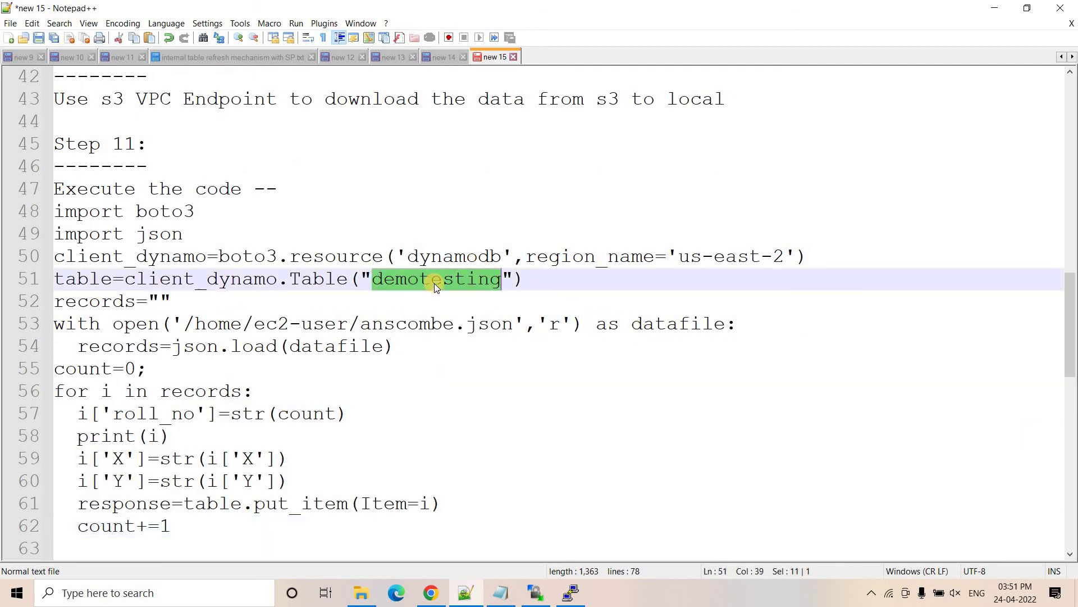
{"action": "left_click", "coordinate": [434, 283]}
- Switch to the PuTTY session on the private instance and start the interactive interpreter with python3
{"action": "left_click", "coordinate": [572, 590]}
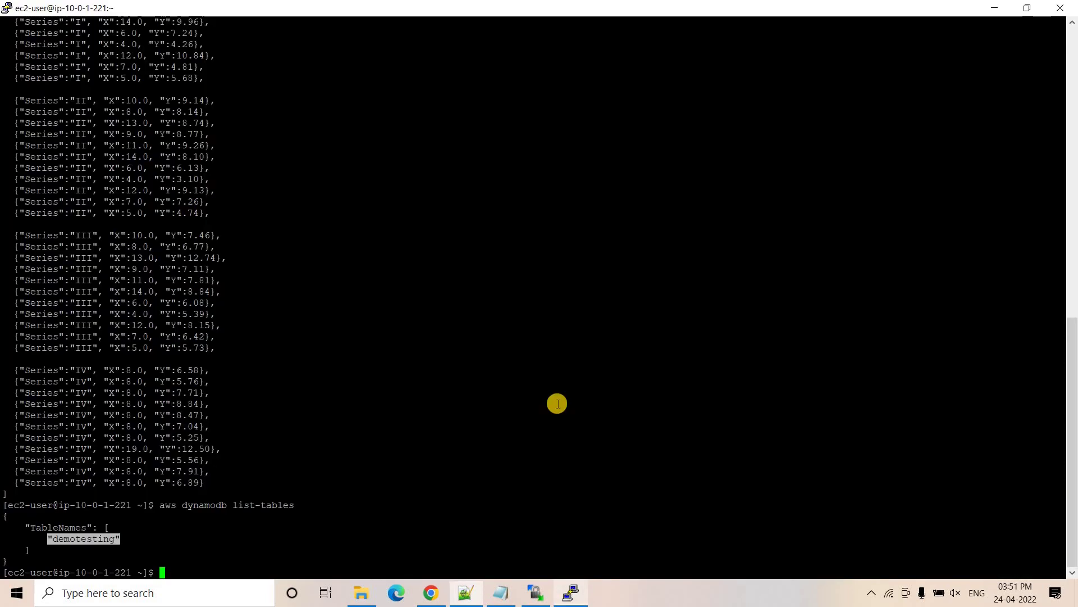
{"action": "left_click", "coordinate": [557, 405]}
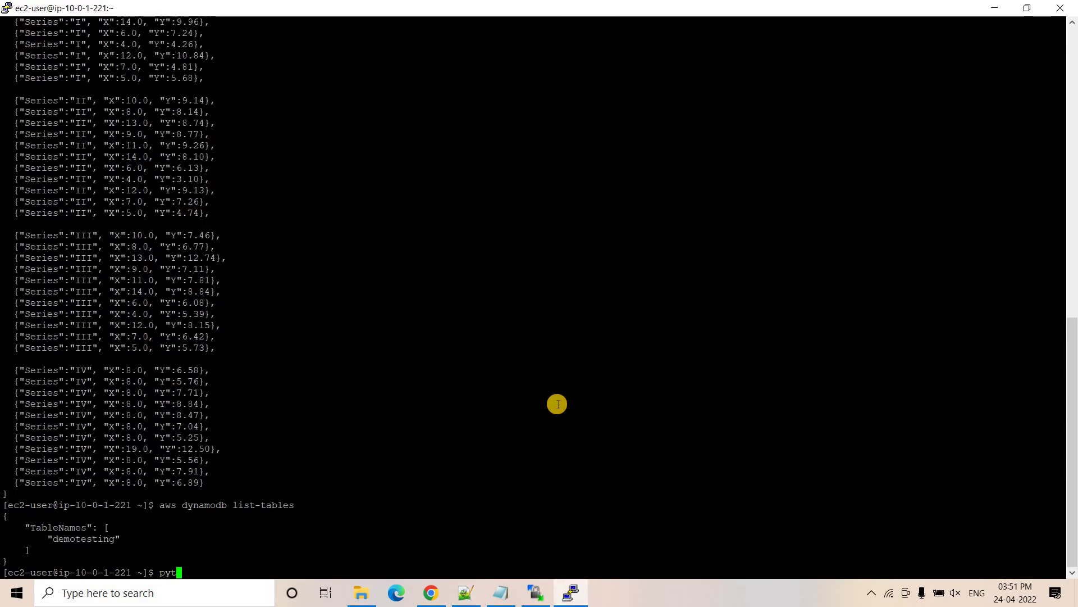
{"action": "type", "text": "python3"}
{"action": "key", "text": "Return"}
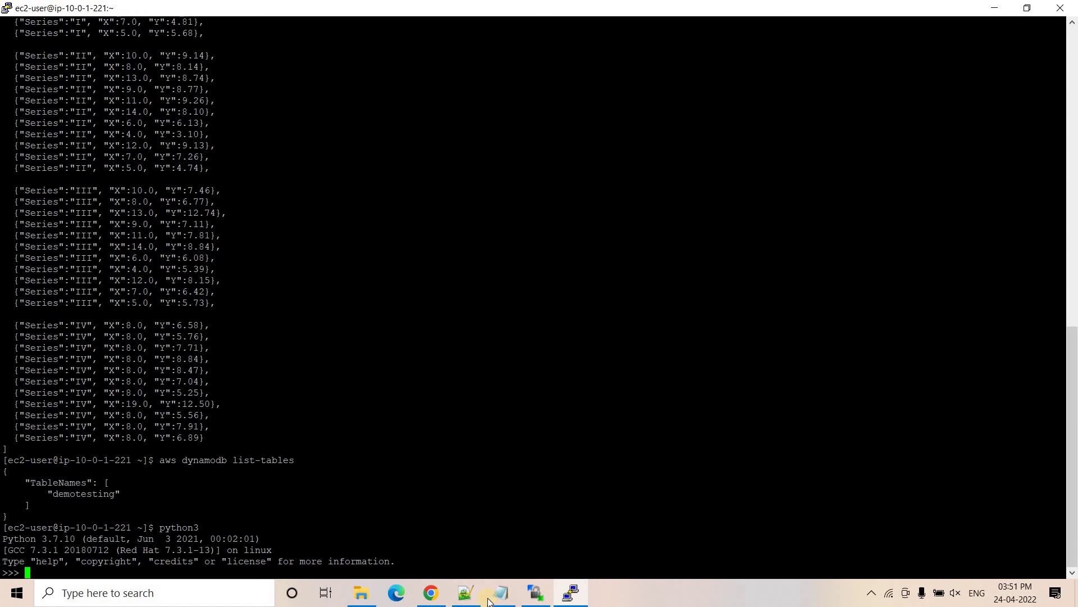
- Copy the import boto3 and import json lines from the Notepad++ notes and run them in the Python session in PuTTY
{"action": "left_click", "coordinate": [467, 595]}
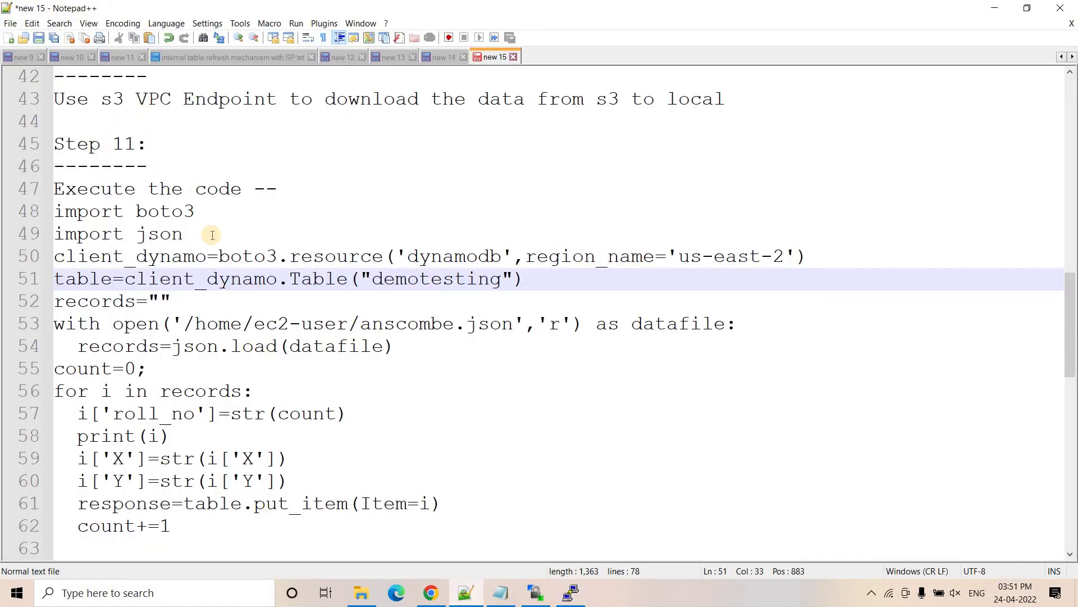
{"action": "left_click", "coordinate": [209, 234]}
{"action": "left_click", "coordinate": [52, 211], "text": "shift"}
{"action": "key", "text": "ctrl+c"}
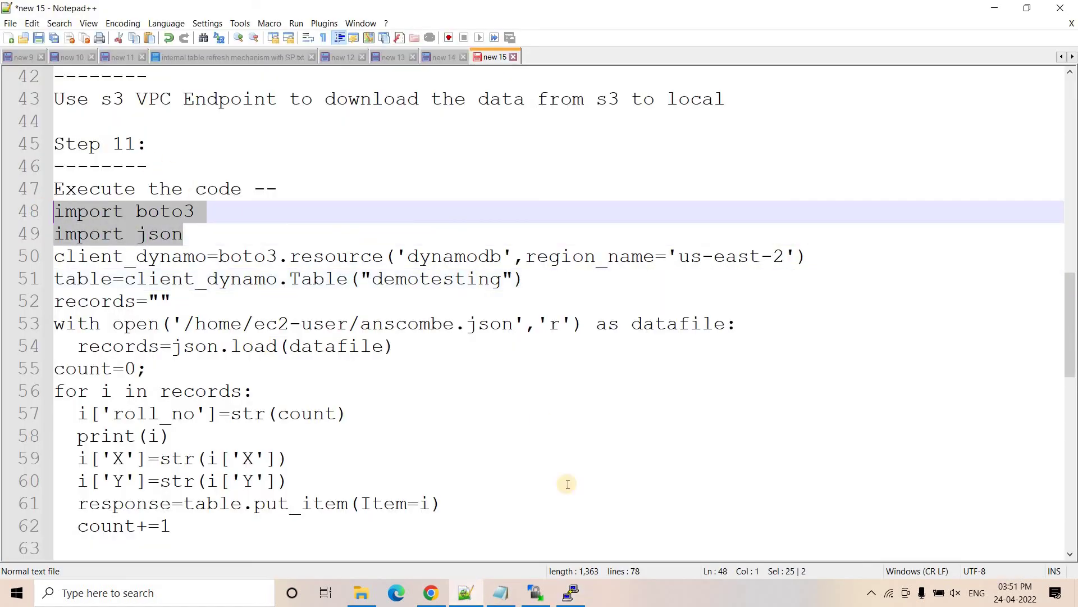
{"action": "left_click", "coordinate": [571, 593]}
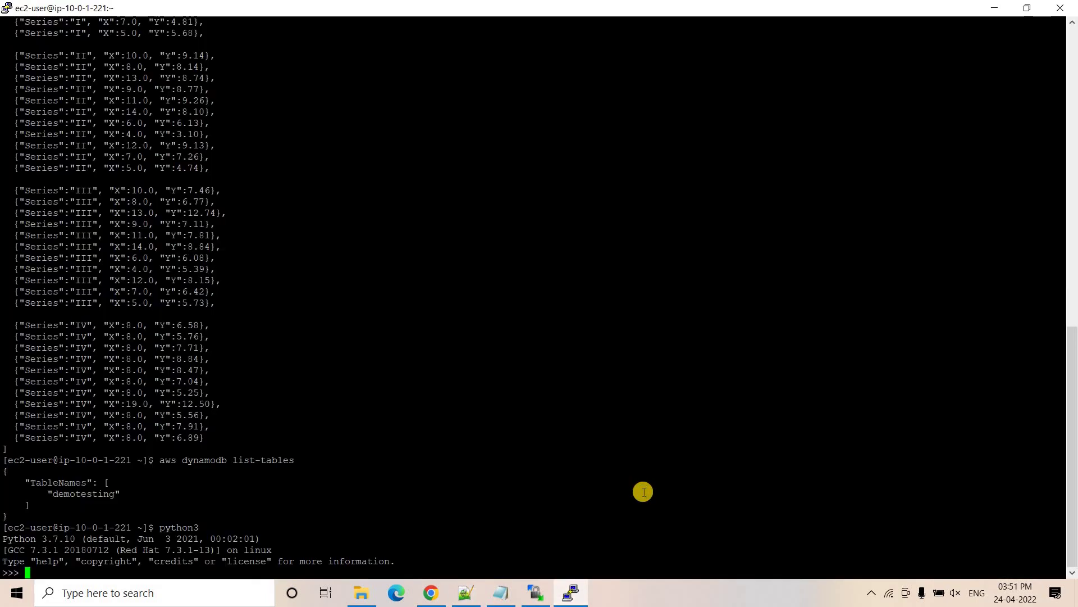
{"action": "right_click", "coordinate": [643, 491]}
{"action": "key", "text": "Return"}
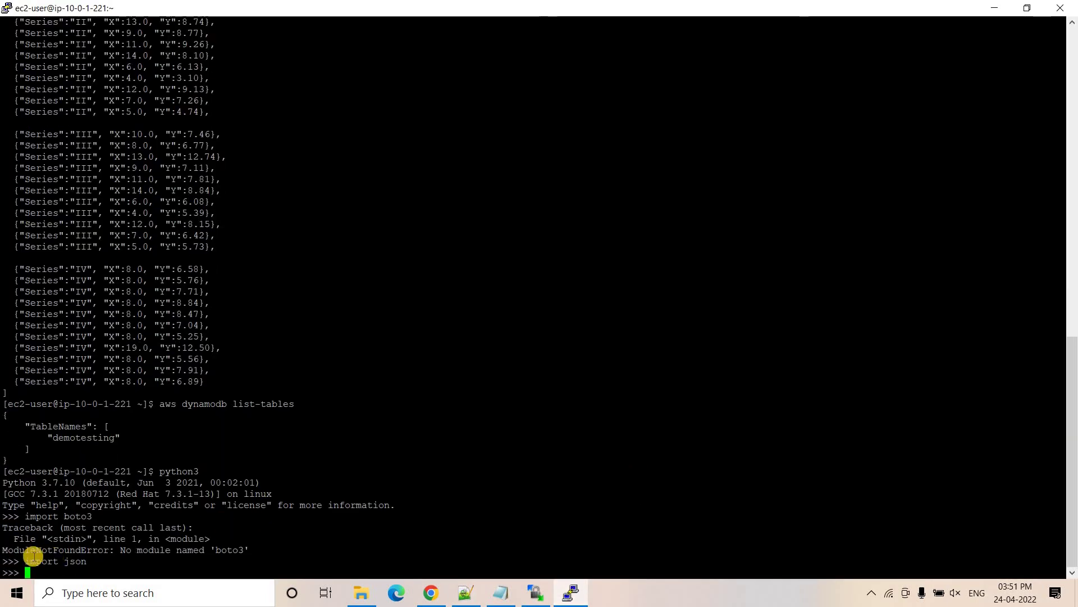
- Examine the error for the boto3 import, check the private subnet instance in the browser's architecture diagram, and return to PuTTY
{"action": "triple_click", "coordinate": [19, 552]}
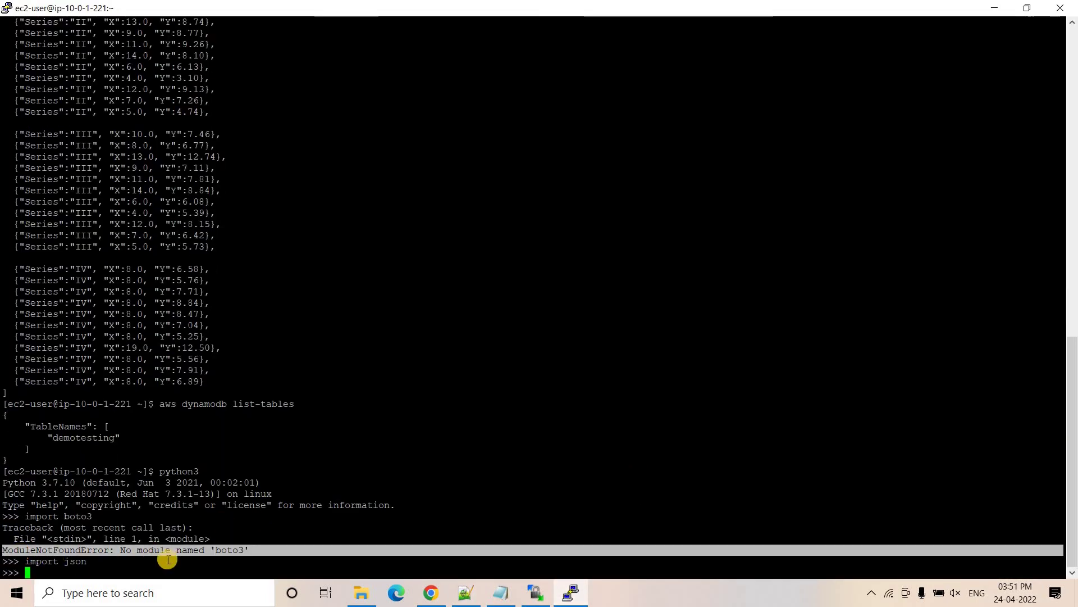
{"action": "double_click", "coordinate": [231, 552]}
{"action": "left_click", "coordinate": [431, 592]}
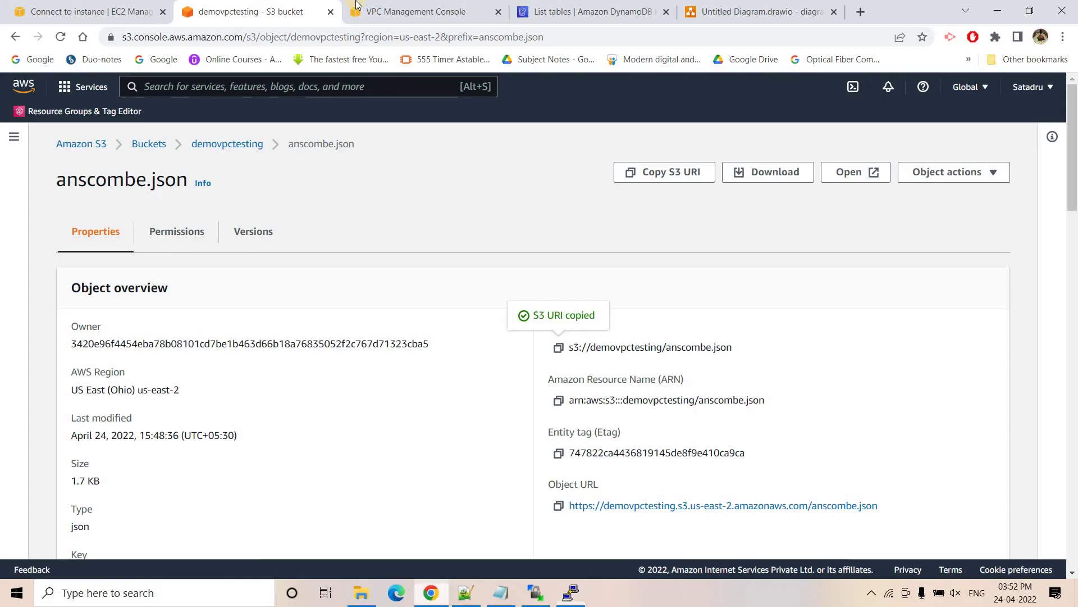
{"action": "left_click", "coordinate": [589, 11]}
{"action": "left_click", "coordinate": [759, 12]}
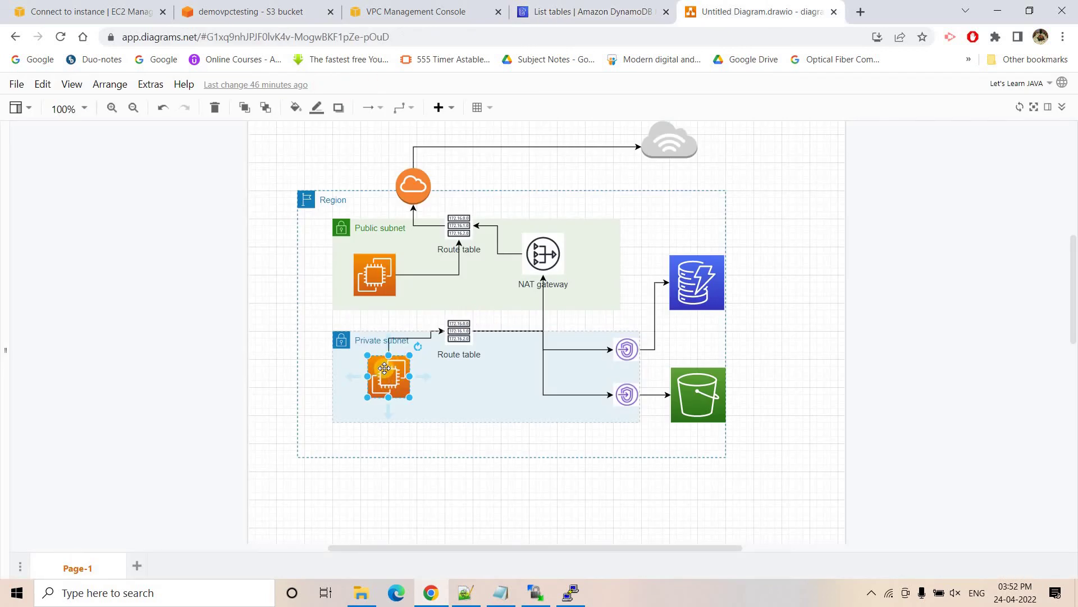
{"action": "left_click", "coordinate": [570, 593]}
{"action": "left_click", "coordinate": [418, 533]}
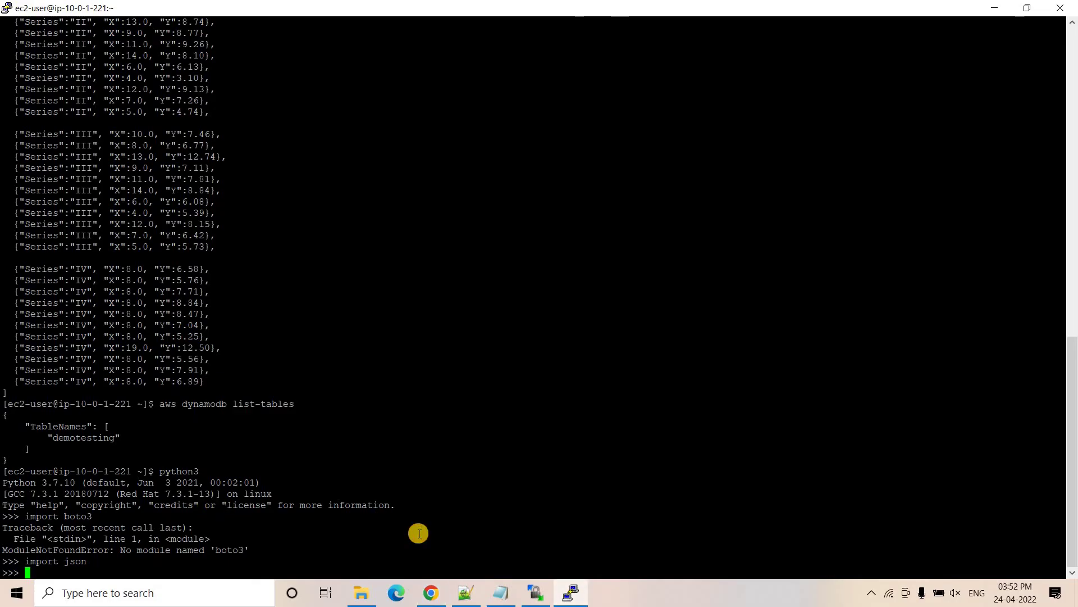
- Exit the Python session and try to install the missing module with pip install boto3
{"action": "key", "text": "ctrl+c"}
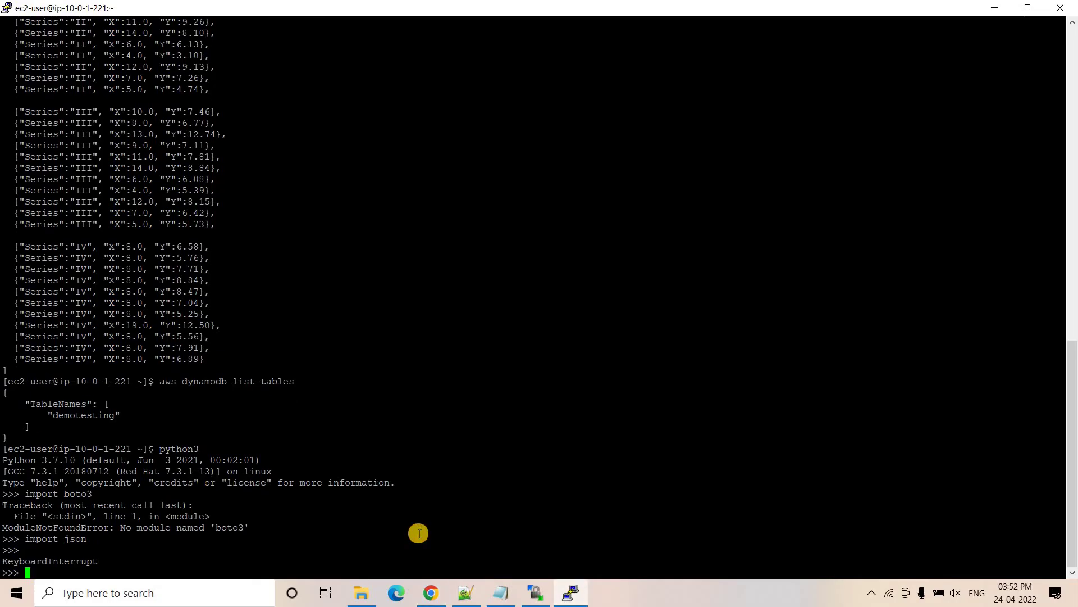
{"action": "key", "text": "ctrl+d"}
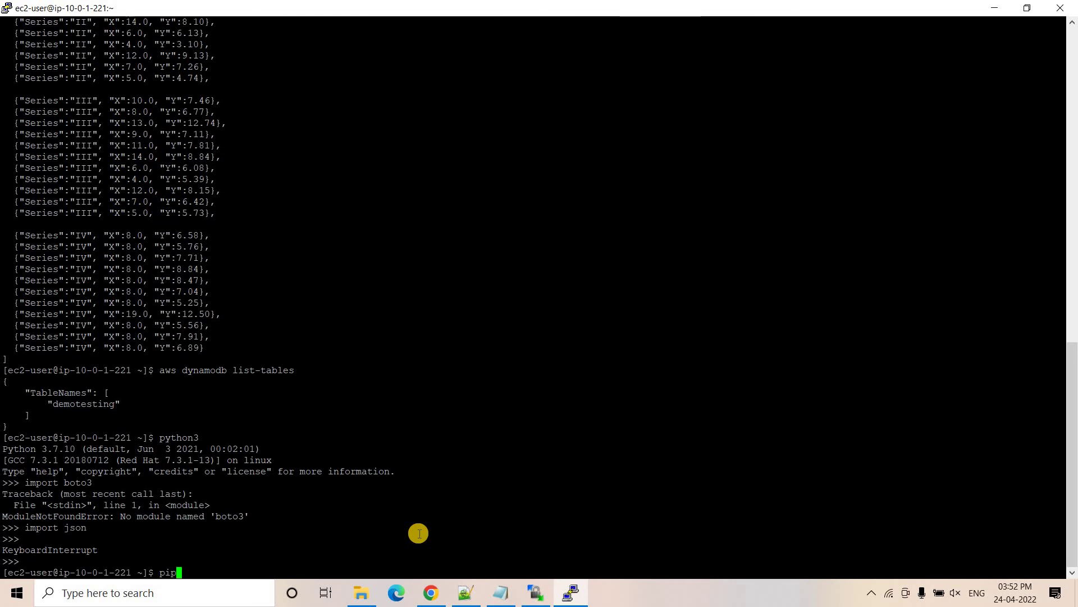
{"action": "type", "text": "pip install botot"}
{"action": "key", "text": "BackSpace"}
{"action": "type", "text": "3"}
{"action": "key", "text": "Return"}
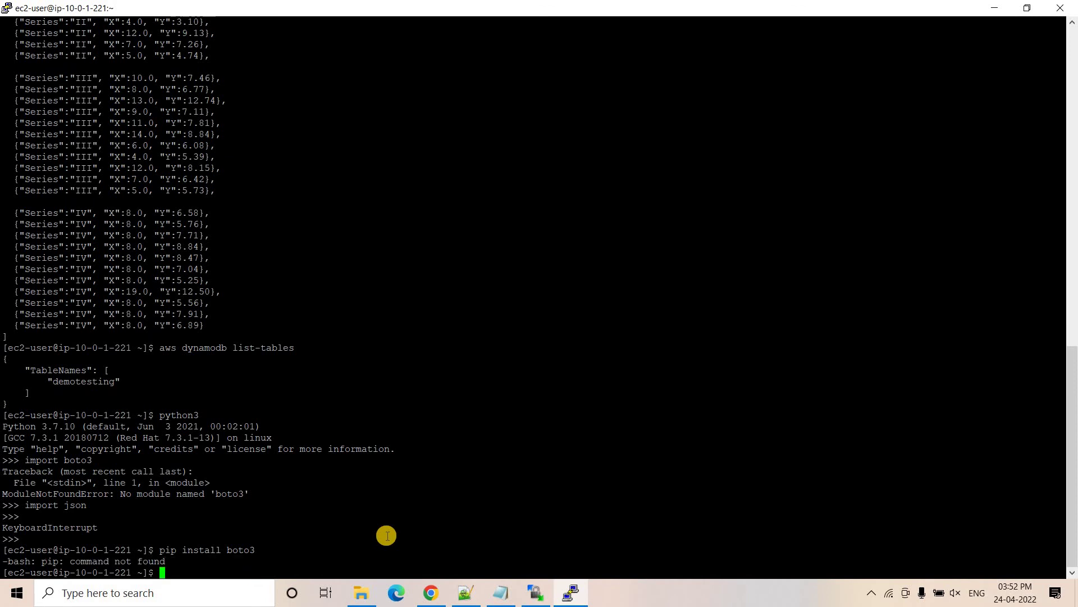
- Check the shell's error for pip, and rerun the recalled command as pip3 install boto3
{"action": "left_click_drag", "start_coordinate": [3, 560], "coordinate": [174, 558]}
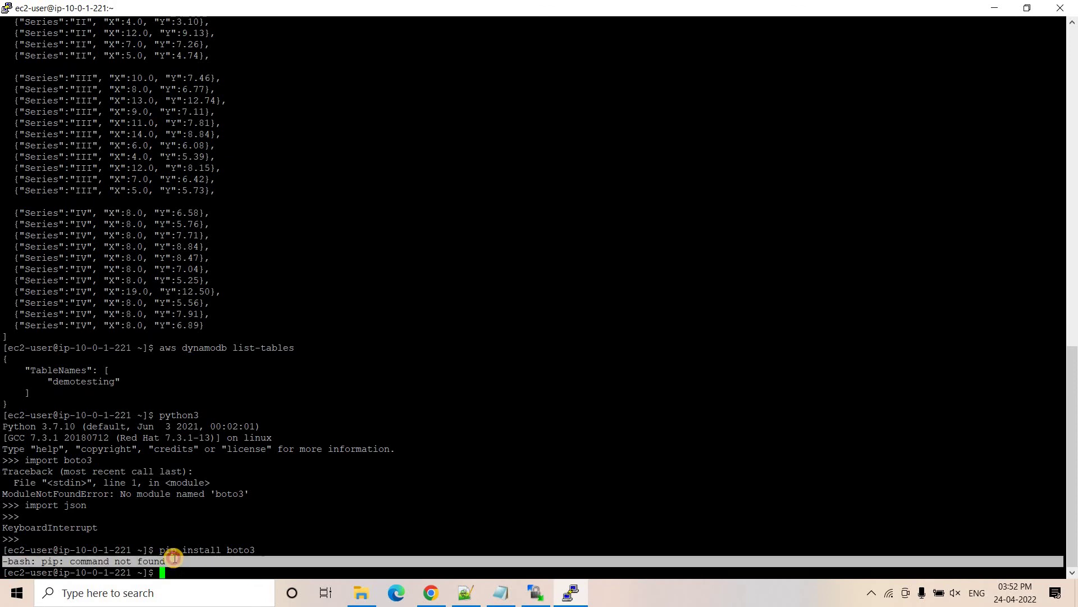
{"action": "left_click", "coordinate": [174, 559]}
{"action": "key", "text": "Up"}
{"action": "key", "text": "Left"}
{"action": "key", "text": "Left"}
{"action": "key", "text": "Left"}
{"action": "key", "text": "Left"}
{"action": "key", "text": "Left"}
{"action": "key", "text": "Left"}
{"action": "key", "text": "Left"}
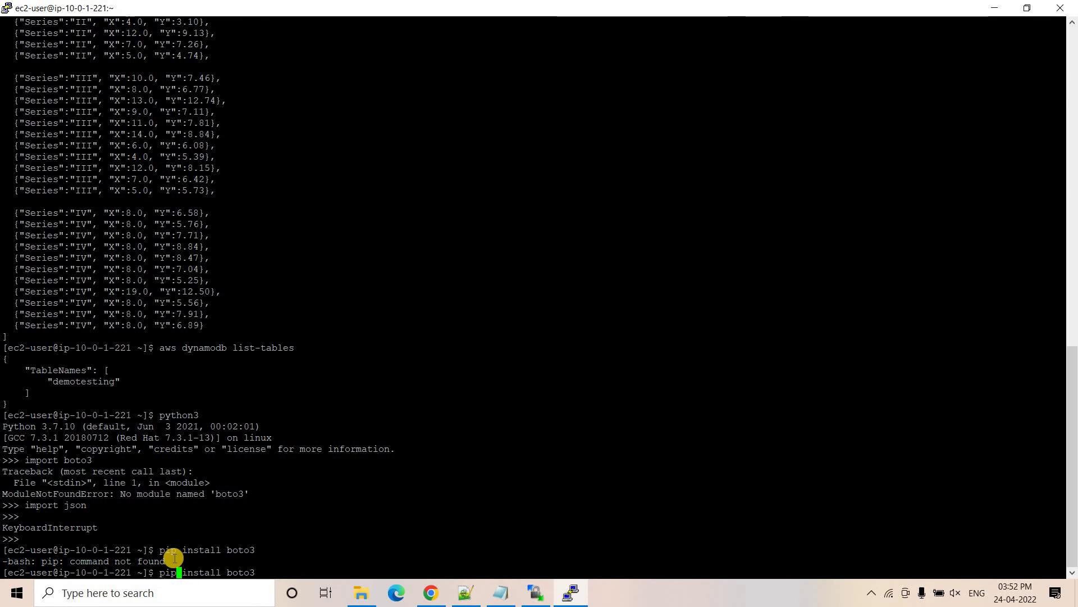
{"action": "type", "text": "3"}
{"action": "key", "text": "Return"}
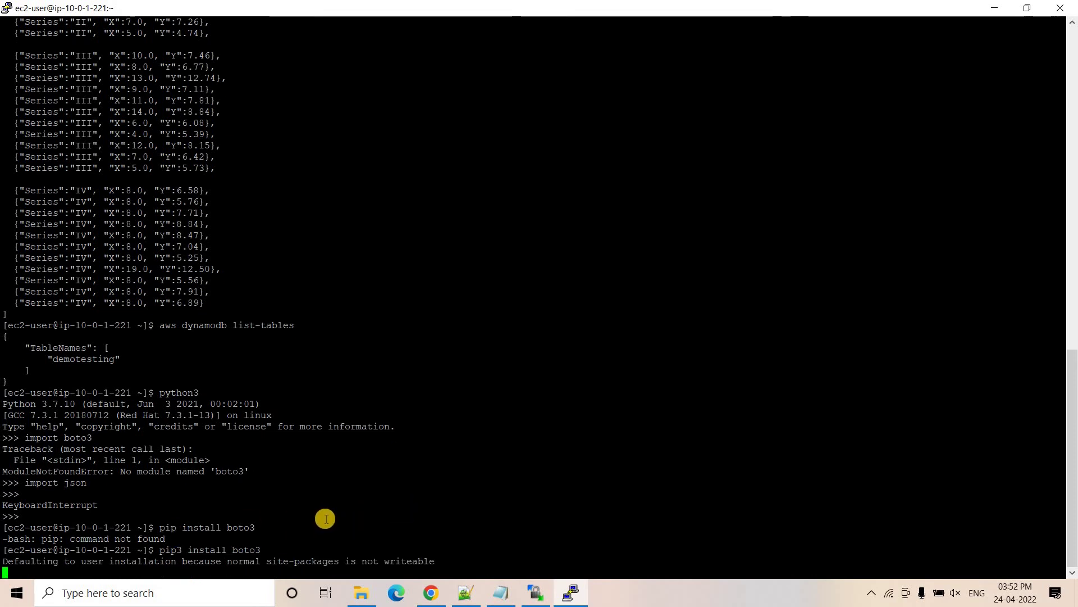
- Switch to the Notepad++ notes and change the Step 12 command on line 66 to pip3 install boto3
{"action": "left_click", "coordinate": [474, 586]}
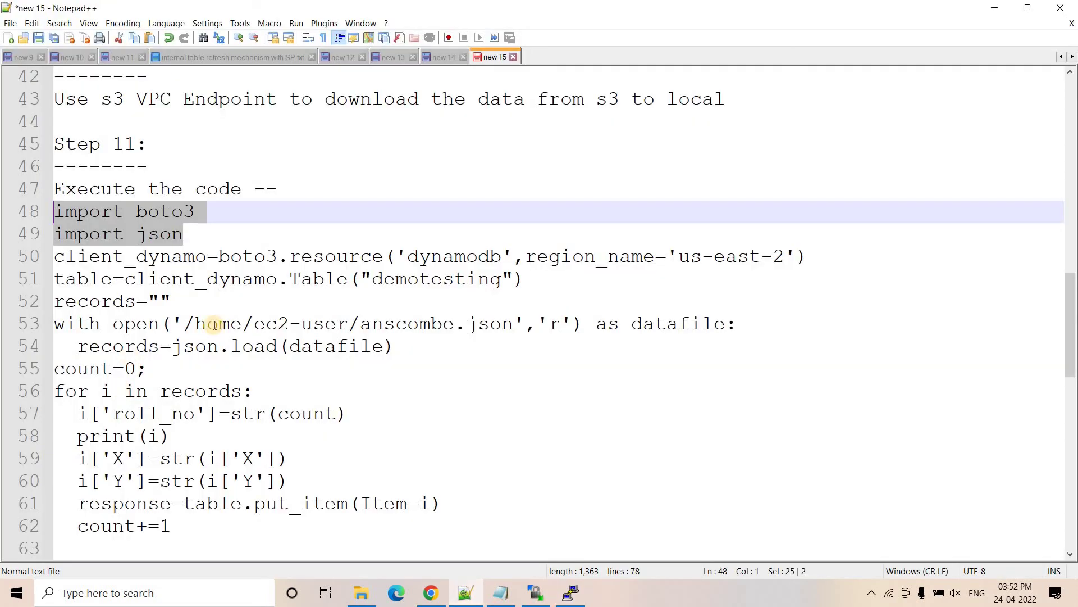
{"action": "scroll", "coordinate": [216, 325], "scroll_direction": "down", "scroll_amount": 1}
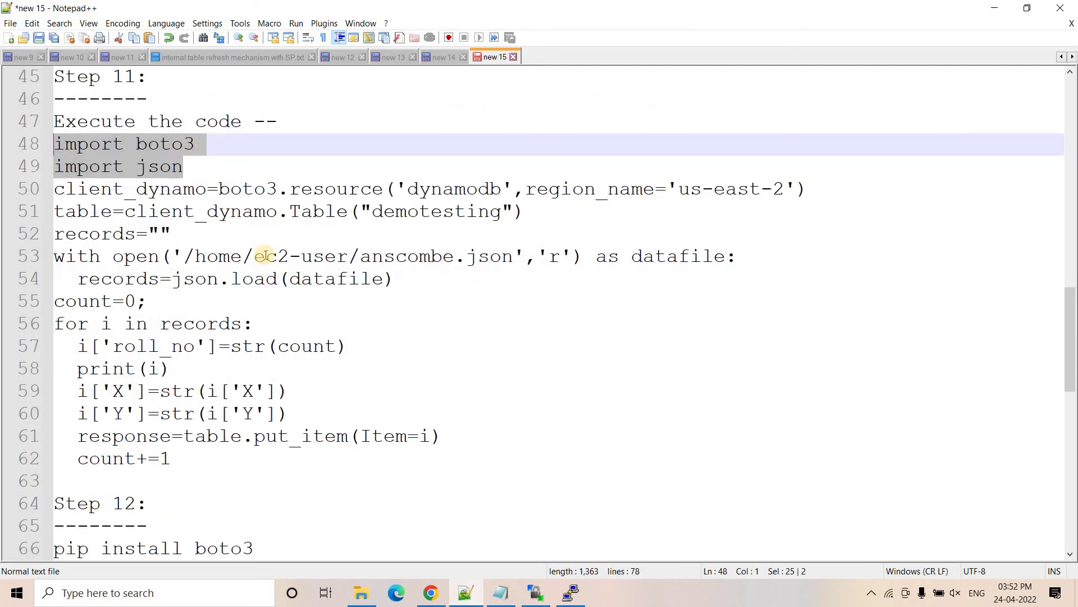
{"action": "scroll", "coordinate": [265, 255], "scroll_direction": "down", "scroll_amount": 1}
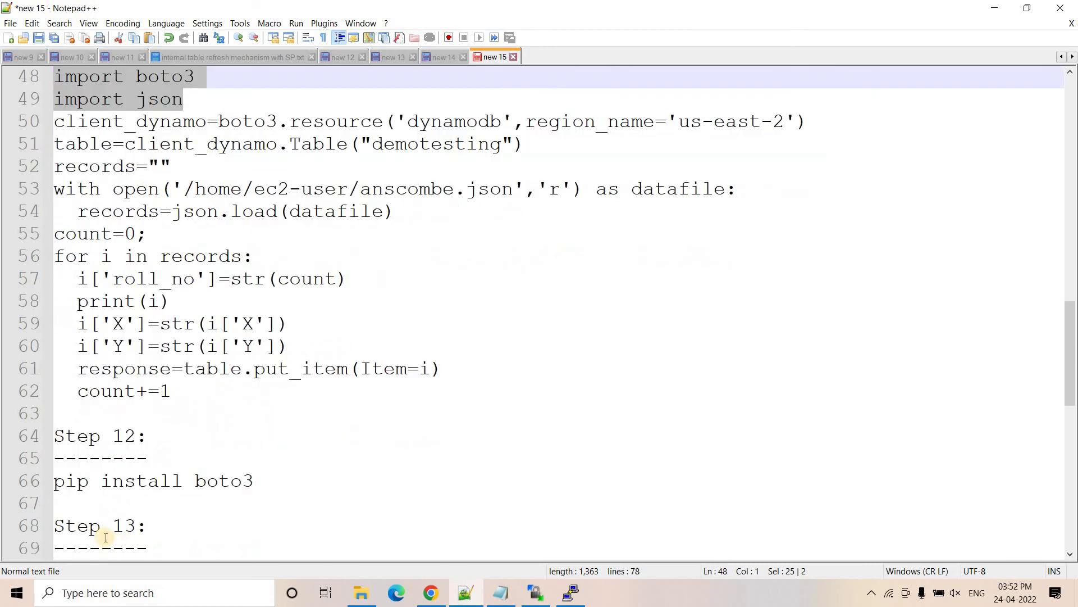
{"action": "left_click", "coordinate": [278, 479]}
{"action": "left_click", "coordinate": [88, 481]}
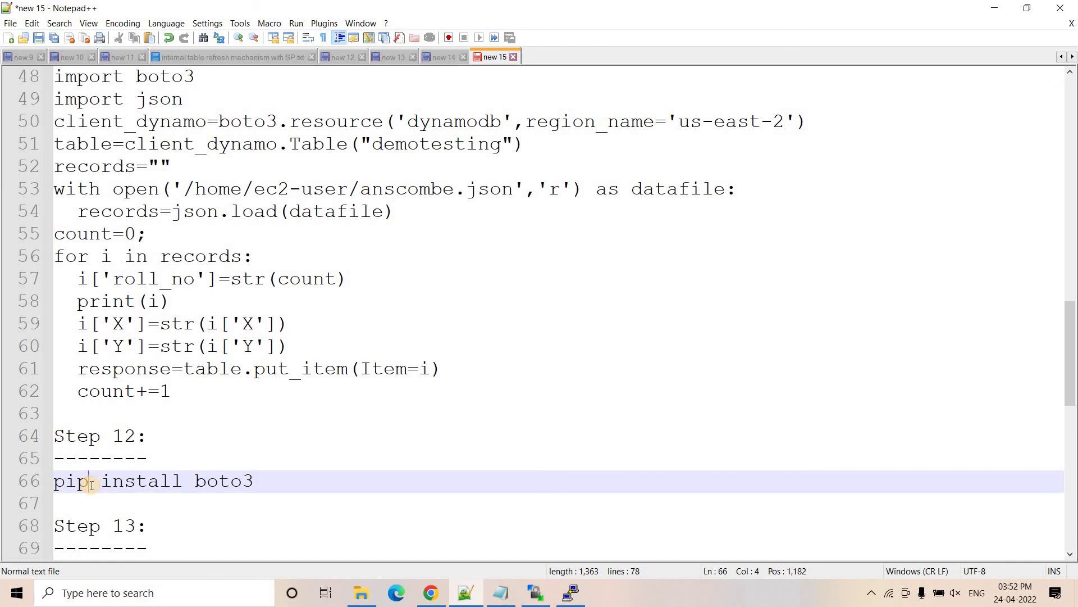
{"action": "type", "text": "3"}
- Check the running installation in PuTTY, and examine the private-route routes in the VPC console and the architecture diagram in the browser
{"action": "left_click", "coordinate": [572, 593]}
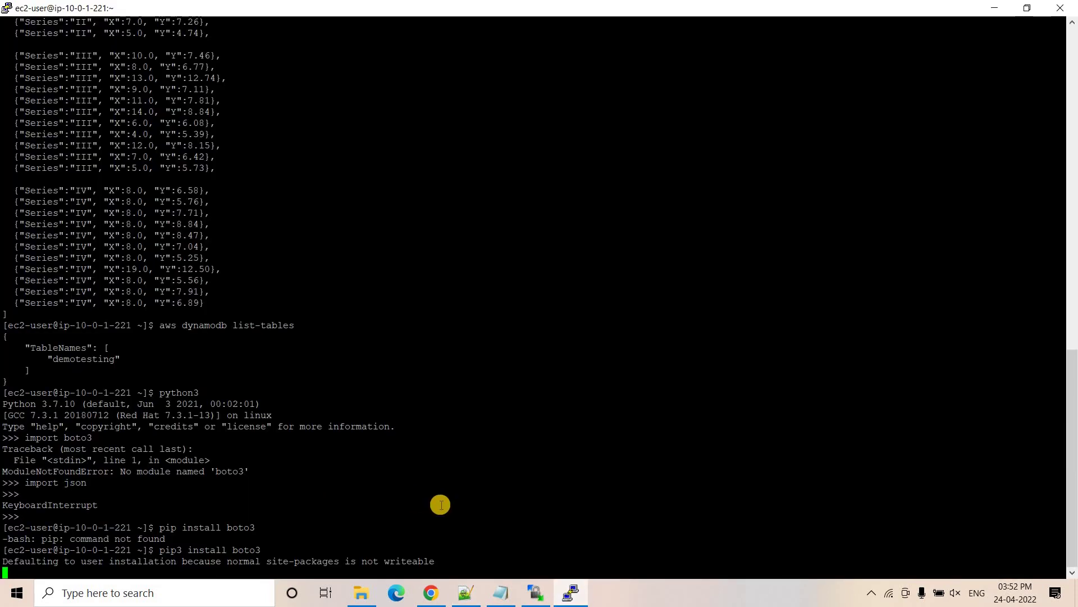
{"action": "left_click", "coordinate": [431, 591]}
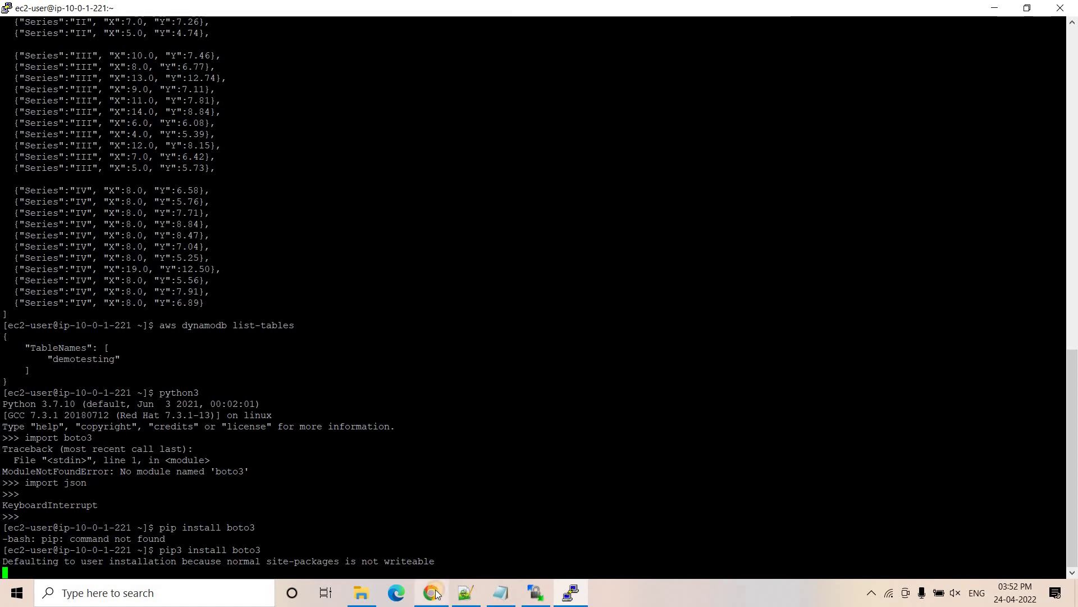
{"action": "left_click", "coordinate": [487, 5]}
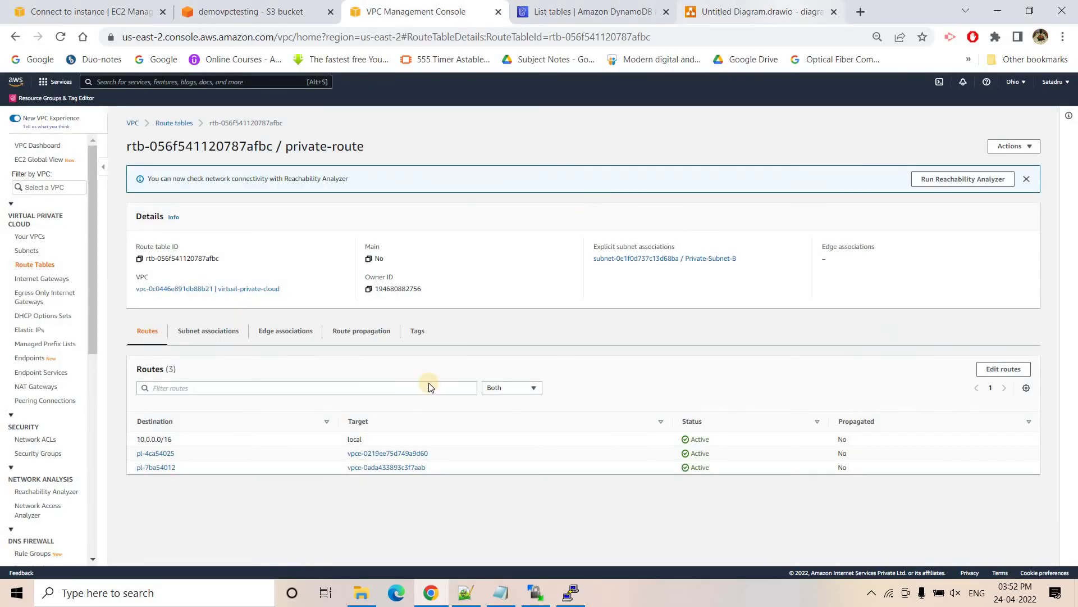
{"action": "key", "text": "ctrl+5"}
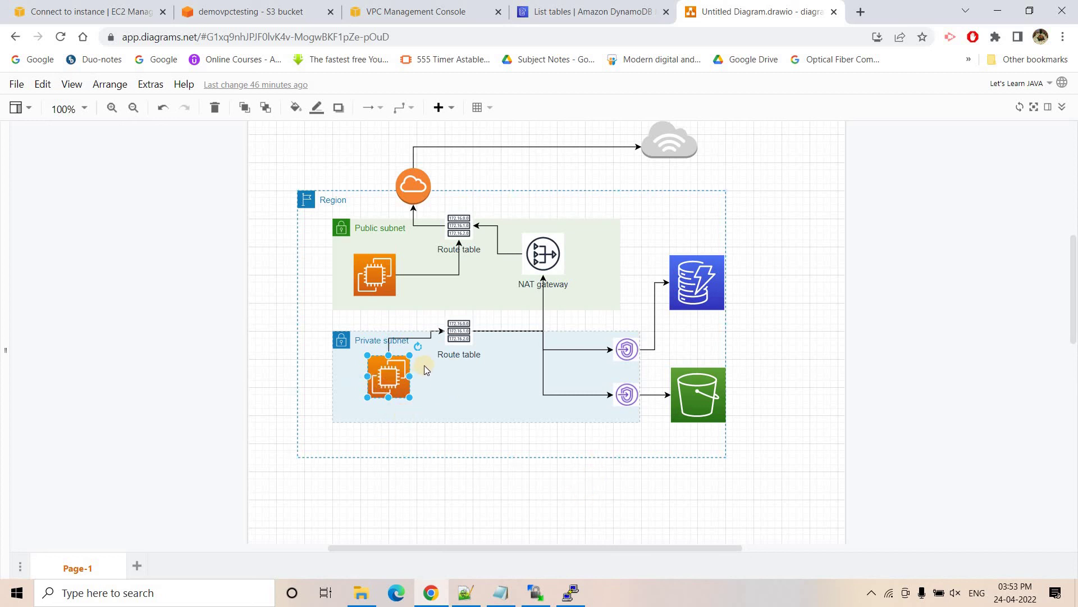
- Return to PuTTY and cancel the running pip3 install boto3 command
{"action": "left_click", "coordinate": [570, 593]}
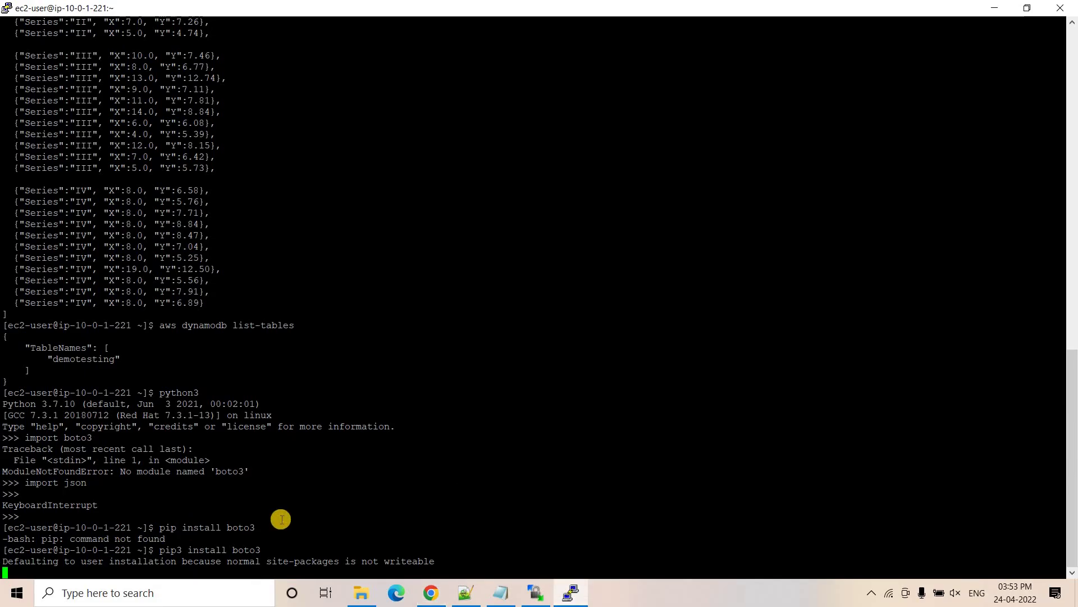
{"action": "key", "text": "ctrl+c"}
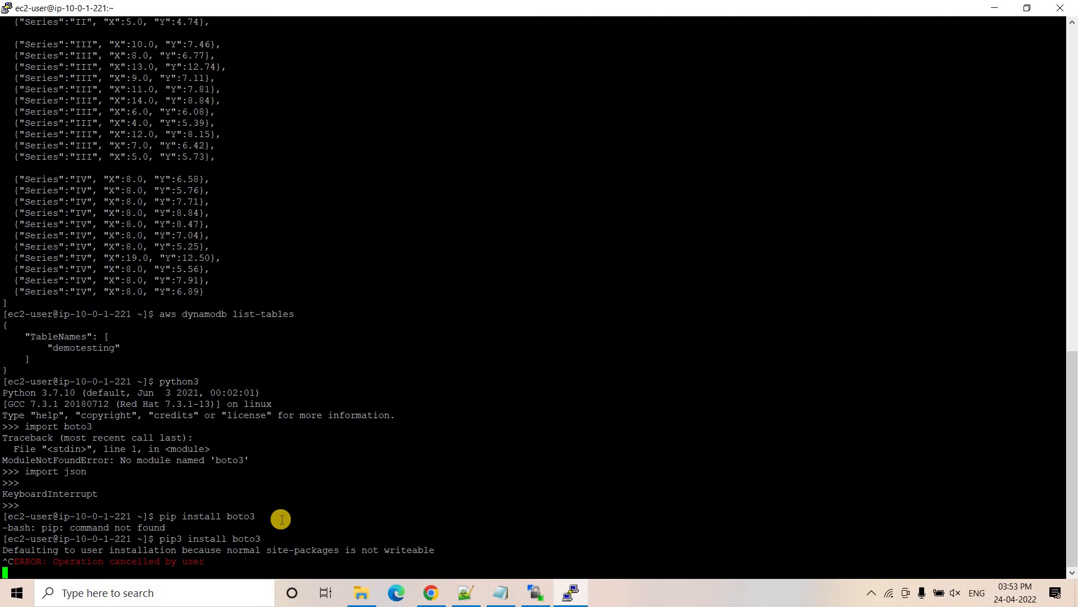
{"action": "key", "text": "ctrl+c"}
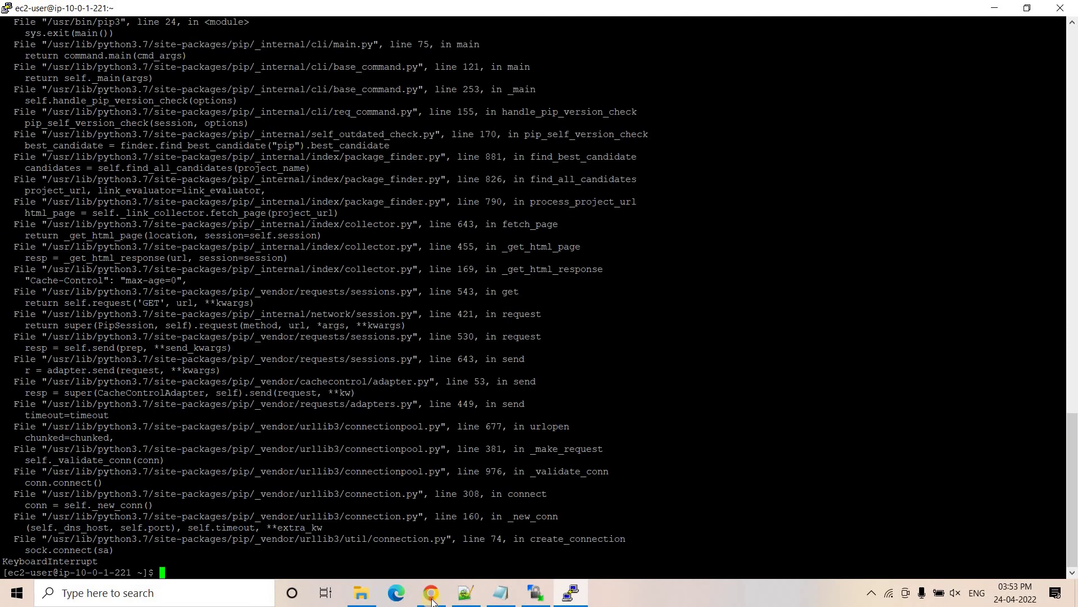
- Examine the NAT gateway in the architecture diagram and the Step 13 note in Notepad++ about creating one to install boto3
{"action": "key", "text": "alt+Tab"}
{"action": "left_click", "coordinate": [539, 242]}
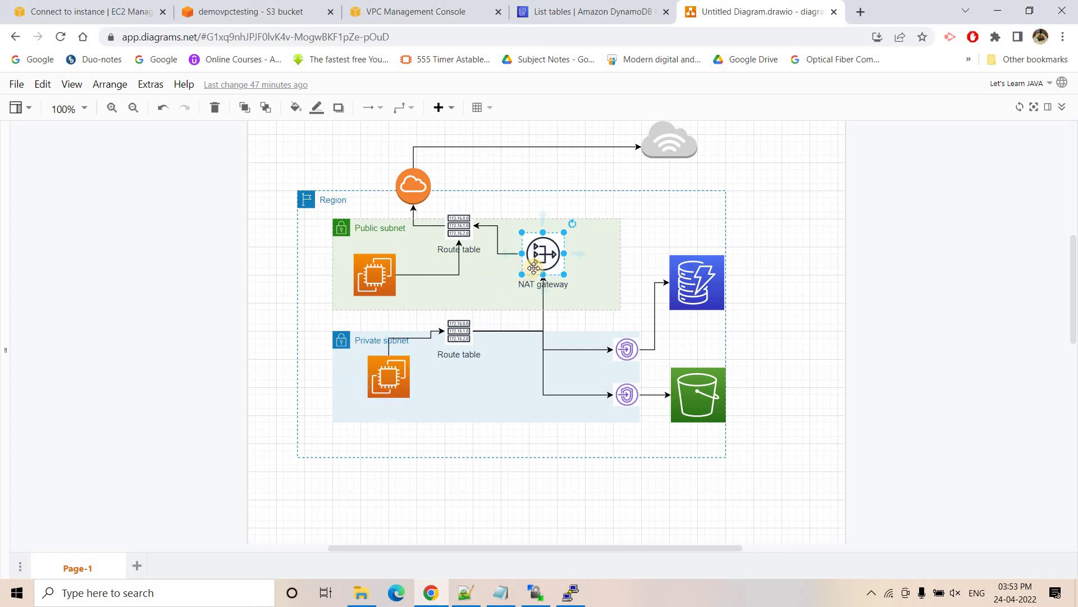
{"action": "left_click", "coordinate": [465, 593]}
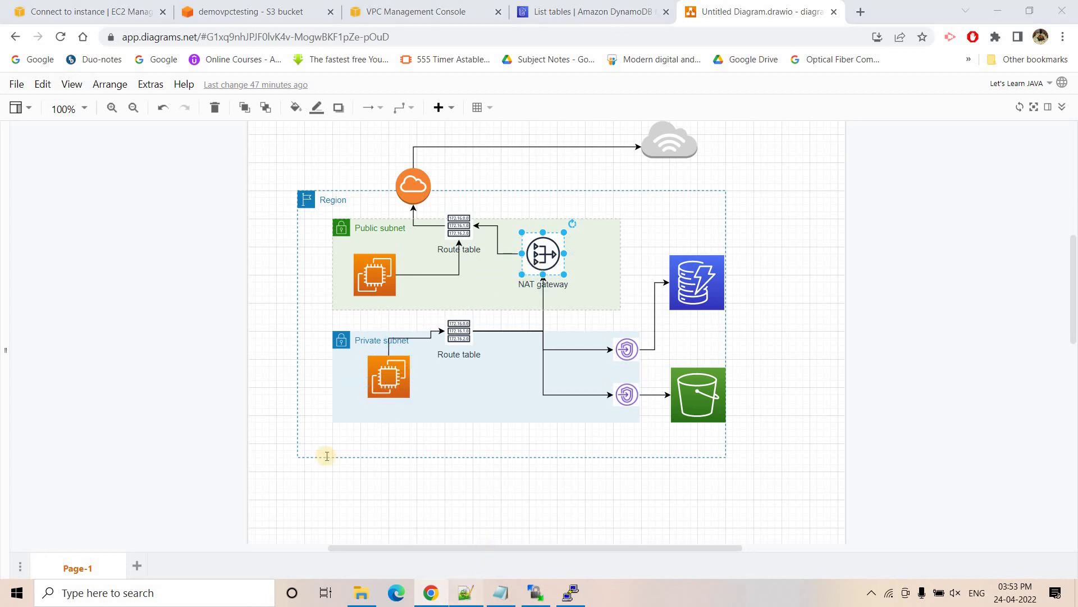
{"action": "scroll", "coordinate": [327, 455], "scroll_direction": "down", "scroll_amount": 2}
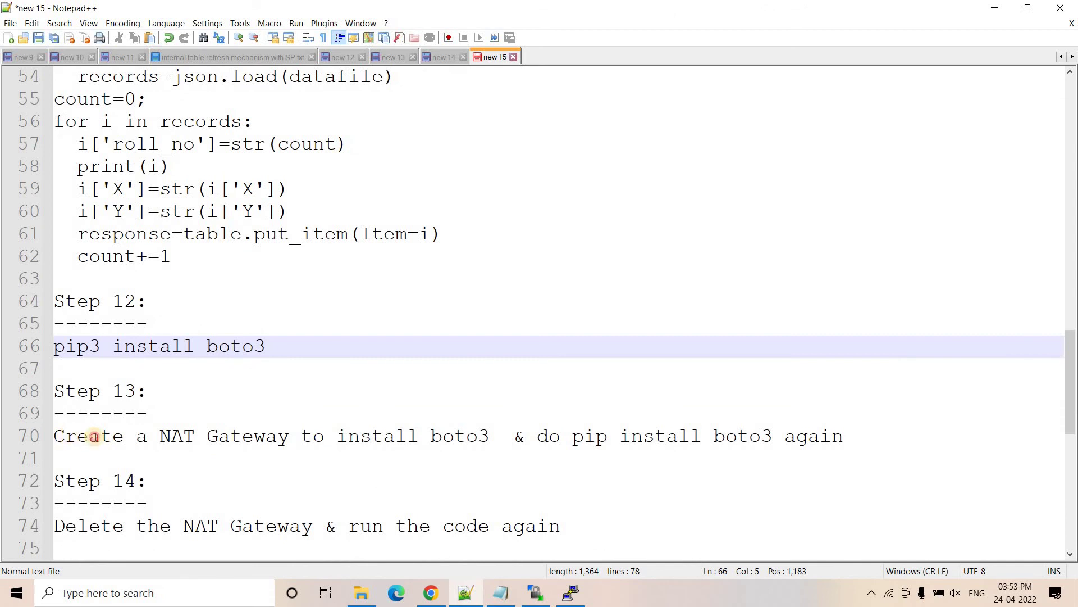
{"action": "left_click_drag", "start_coordinate": [66, 436], "coordinate": [124, 436]}
{"action": "left_click_drag", "start_coordinate": [382, 437], "coordinate": [471, 437]}
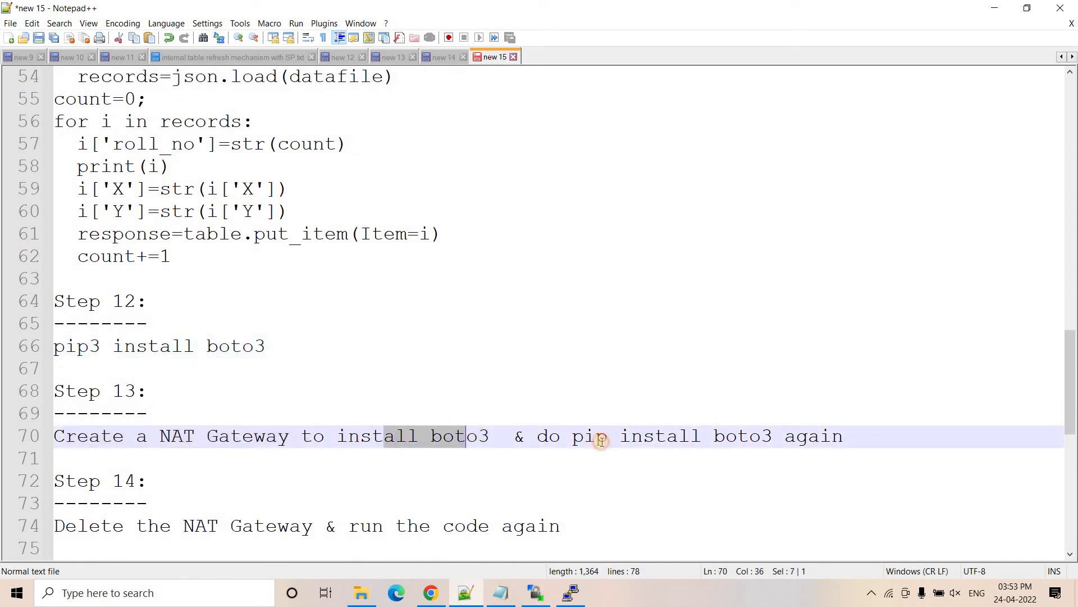
{"action": "left_click_drag", "start_coordinate": [561, 437], "coordinate": [796, 437]}
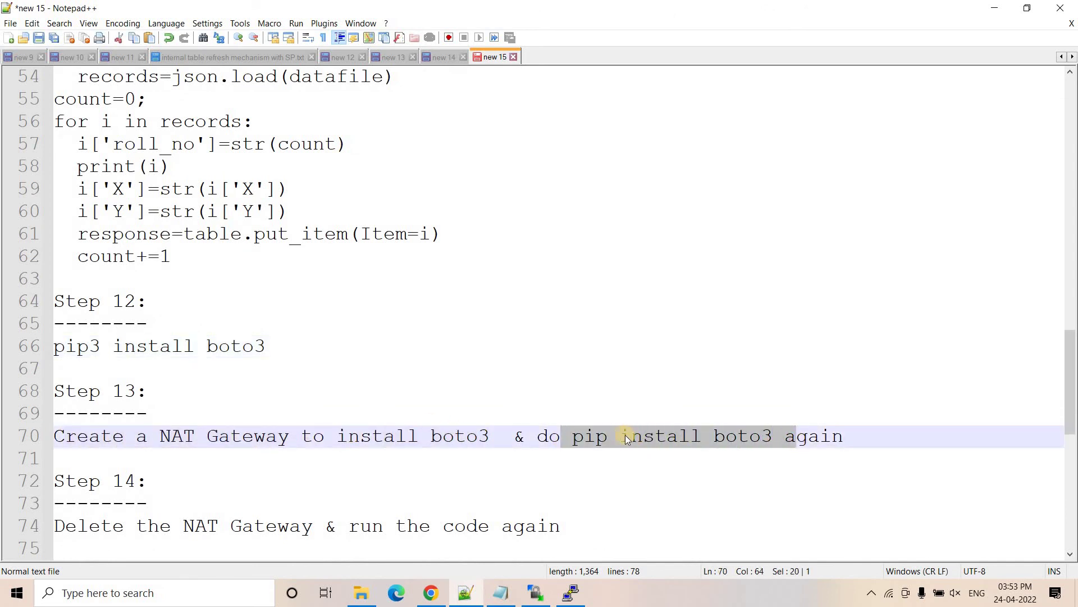
- Change pip to pip3 in the Step 13 note on line 70
{"action": "left_click", "coordinate": [610, 436]}
{"action": "type", "text": "3"}
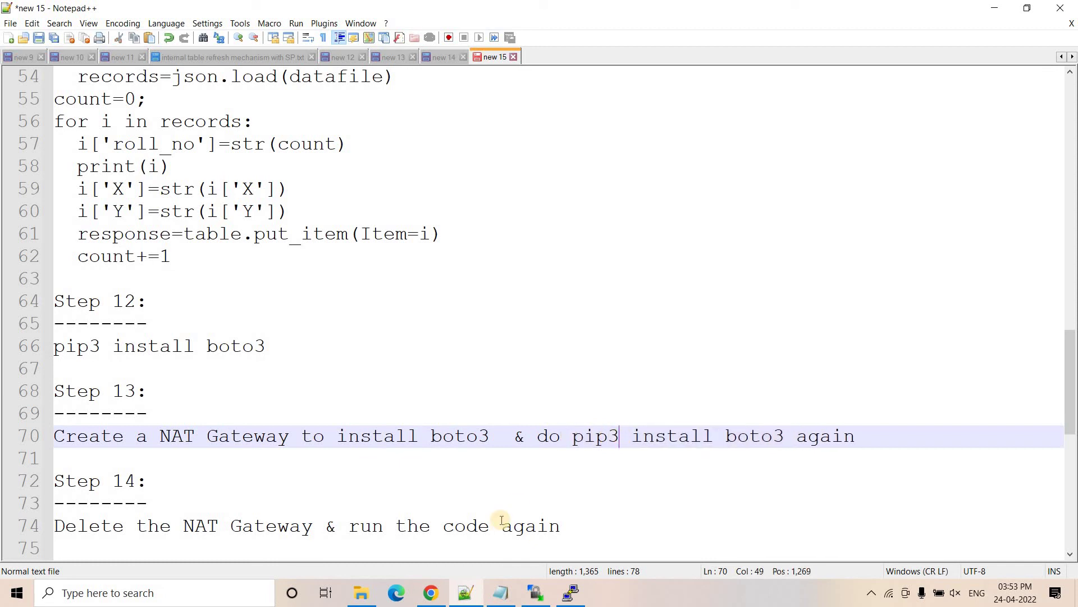
- Switch to the browser and open the NAT gateways page of the VPC console in the EC2 connection page's tab
{"action": "key", "text": "alt+Tab"}
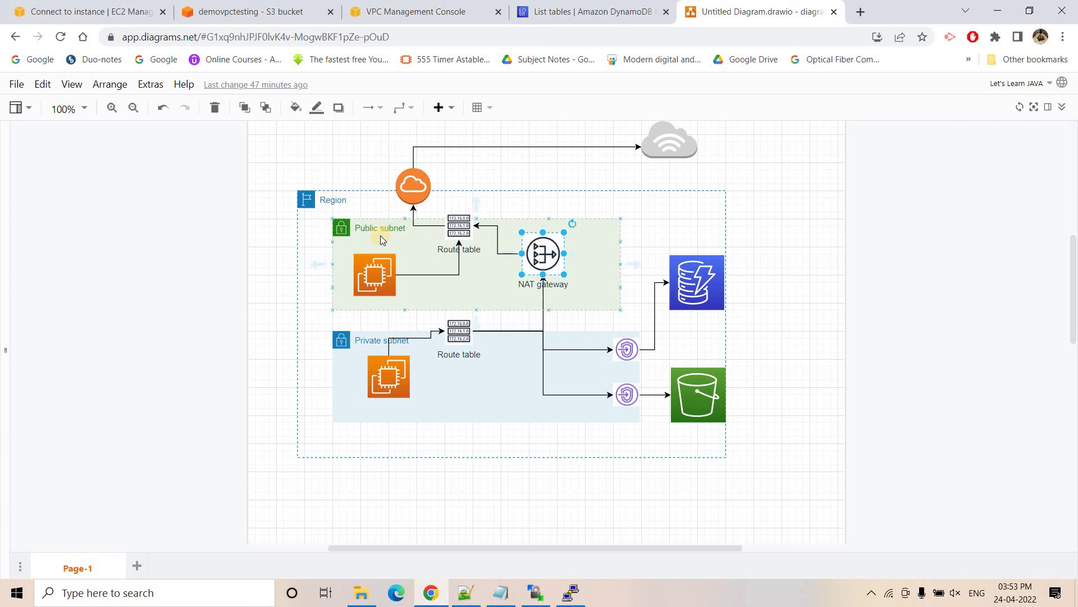
{"action": "left_click", "coordinate": [50, 8]}
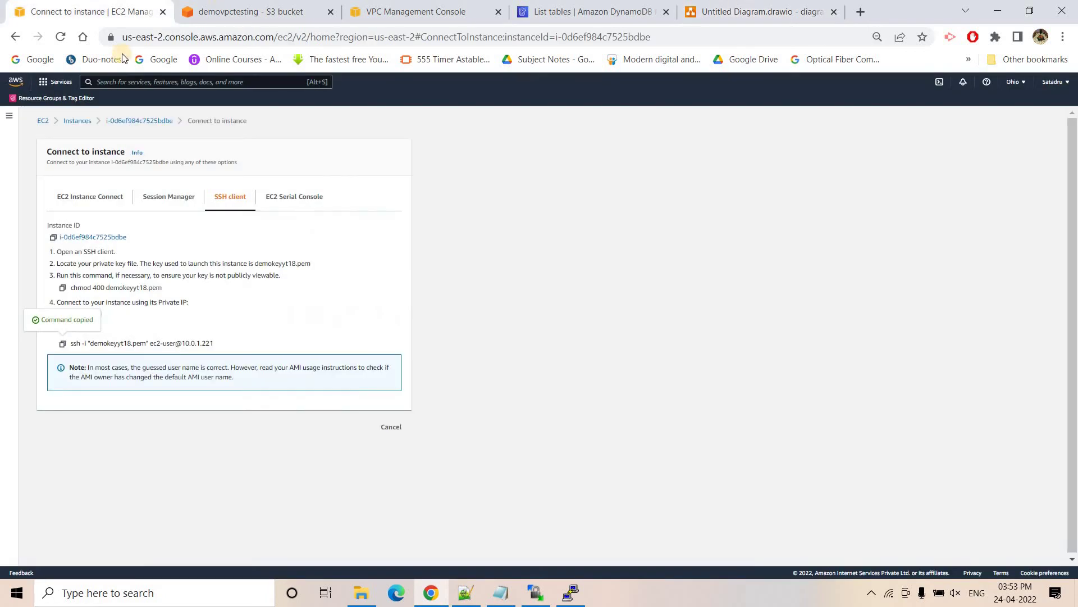
{"action": "left_click", "coordinate": [66, 7]}
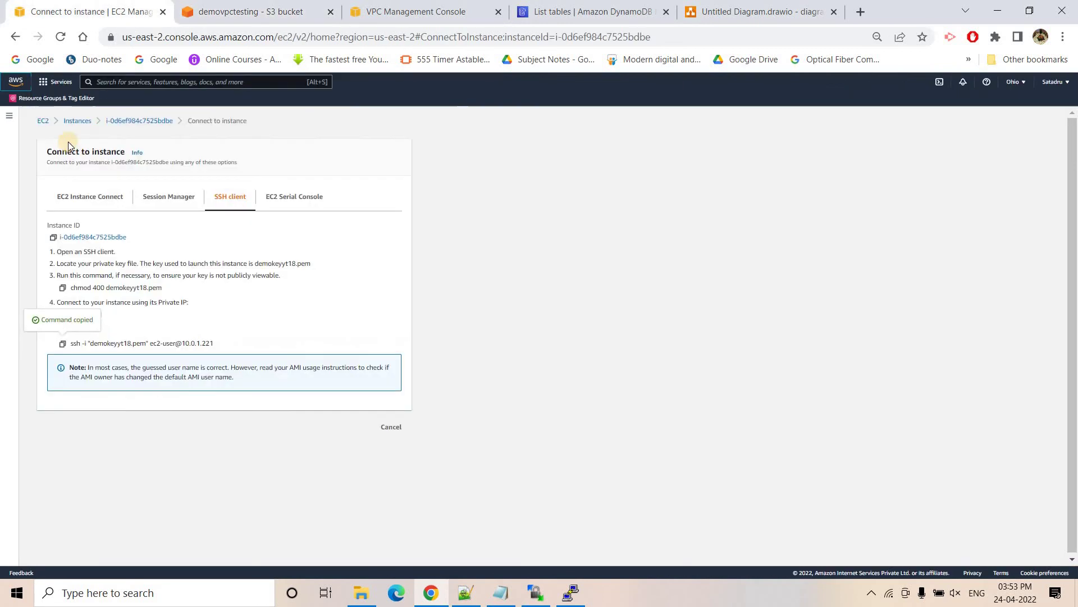
{"action": "left_click", "coordinate": [15, 80]}
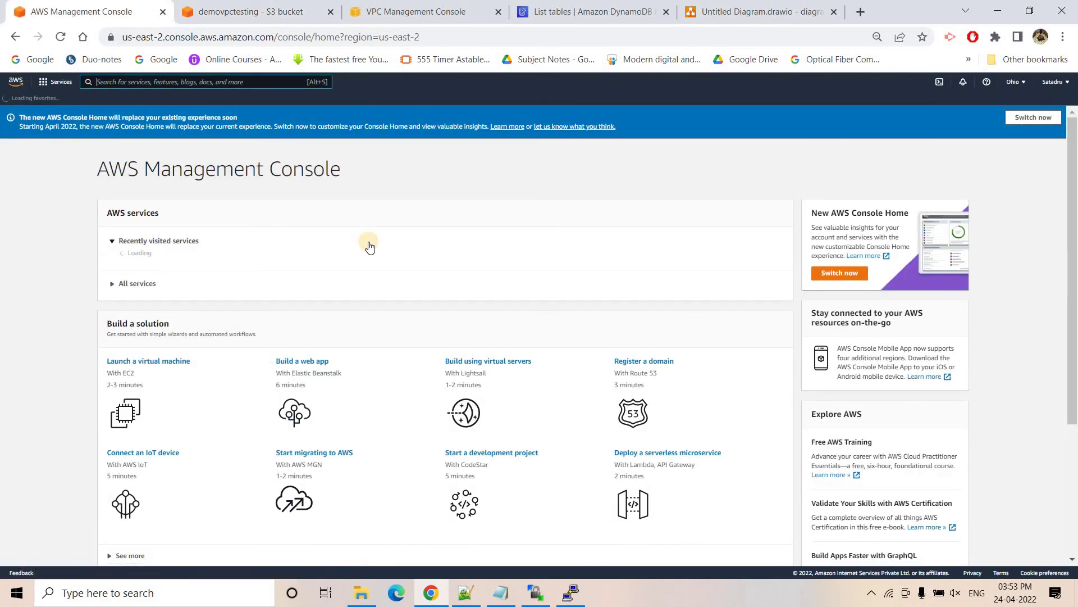
{"action": "left_click", "coordinate": [137, 295]}
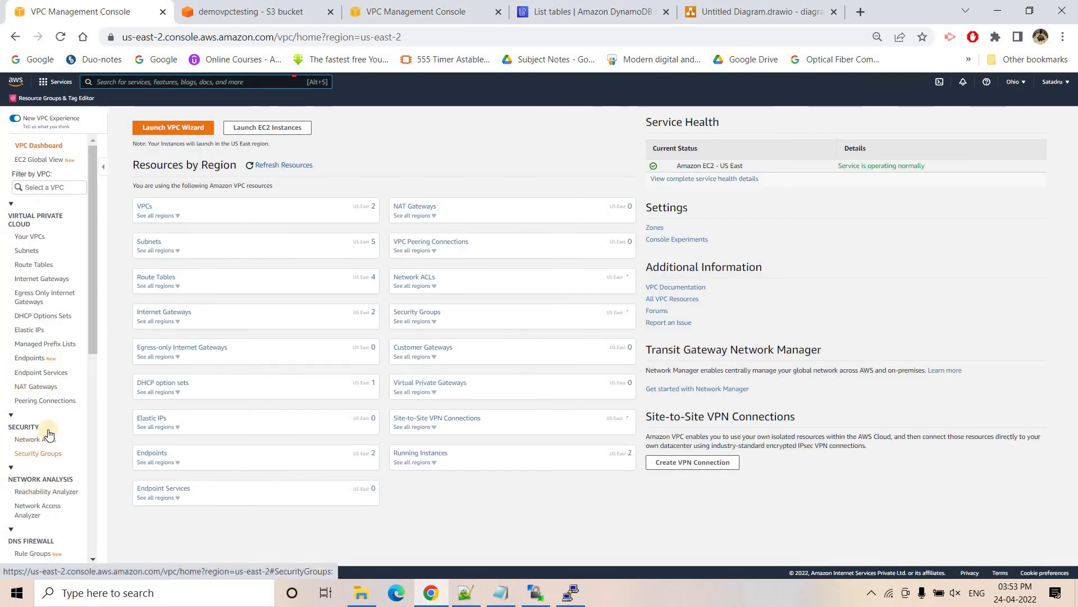
{"action": "scroll", "coordinate": [60, 351], "scroll_direction": "down", "scroll_amount": 1}
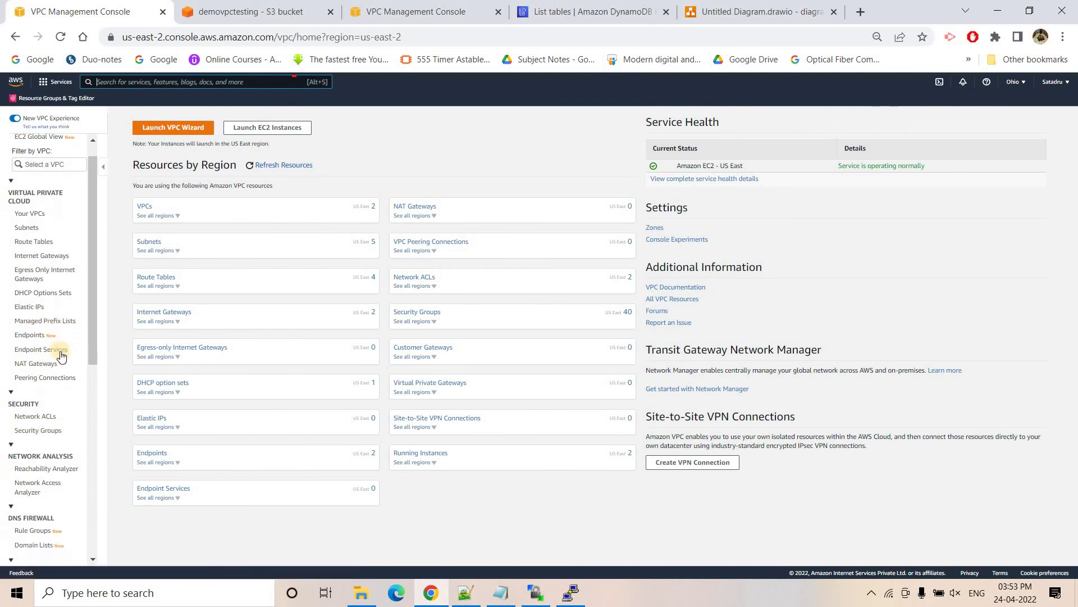
{"action": "scroll", "coordinate": [63, 337], "scroll_direction": "up", "scroll_amount": 1}
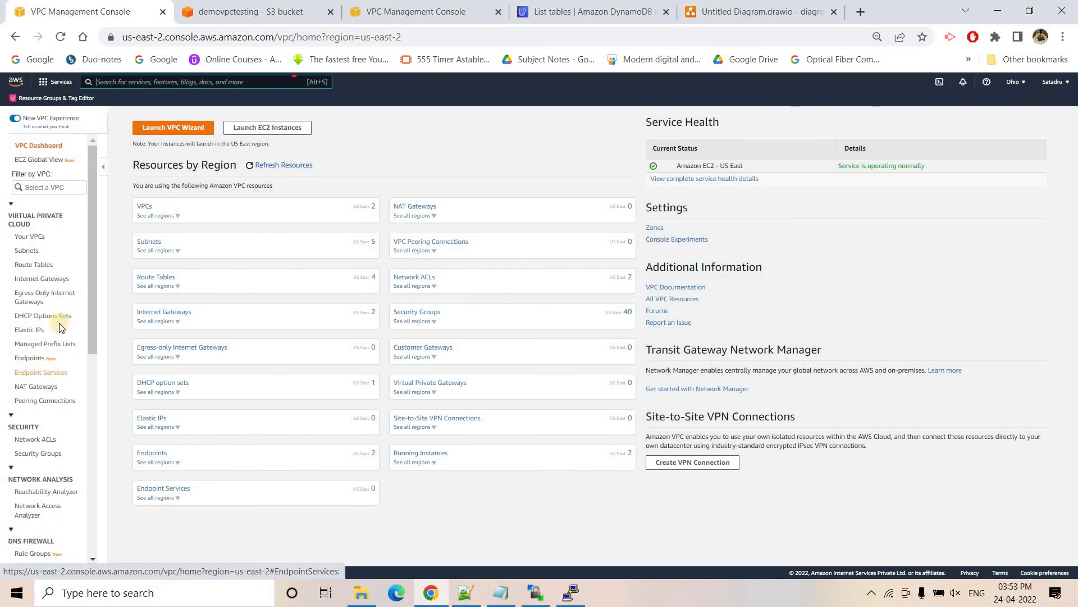
{"action": "scroll", "coordinate": [35, 351], "scroll_direction": "down", "scroll_amount": 1}
{"action": "left_click", "coordinate": [35, 357]}
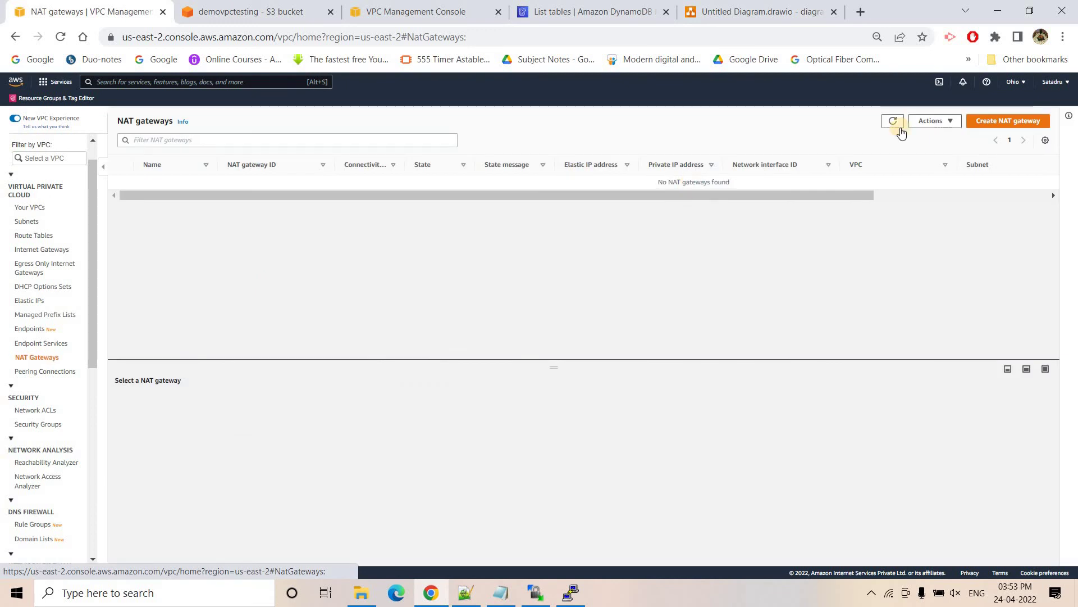
- Start creating a NAT gateway named fordownloadingboto3 and place it in Public-Subnet-A
{"action": "left_click", "coordinate": [989, 123]}
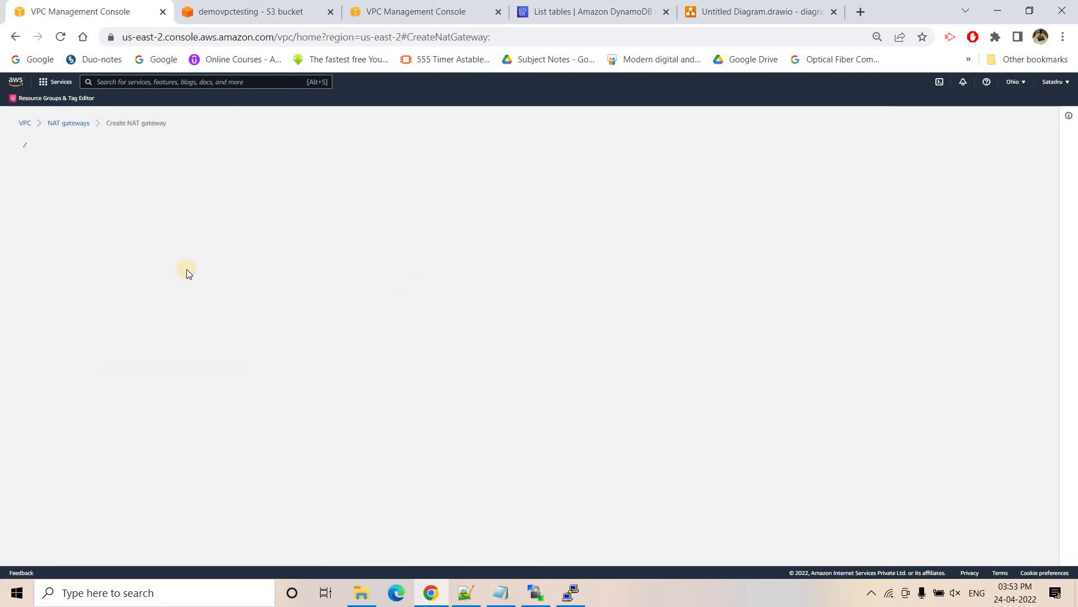
{"action": "left_click", "coordinate": [189, 250]}
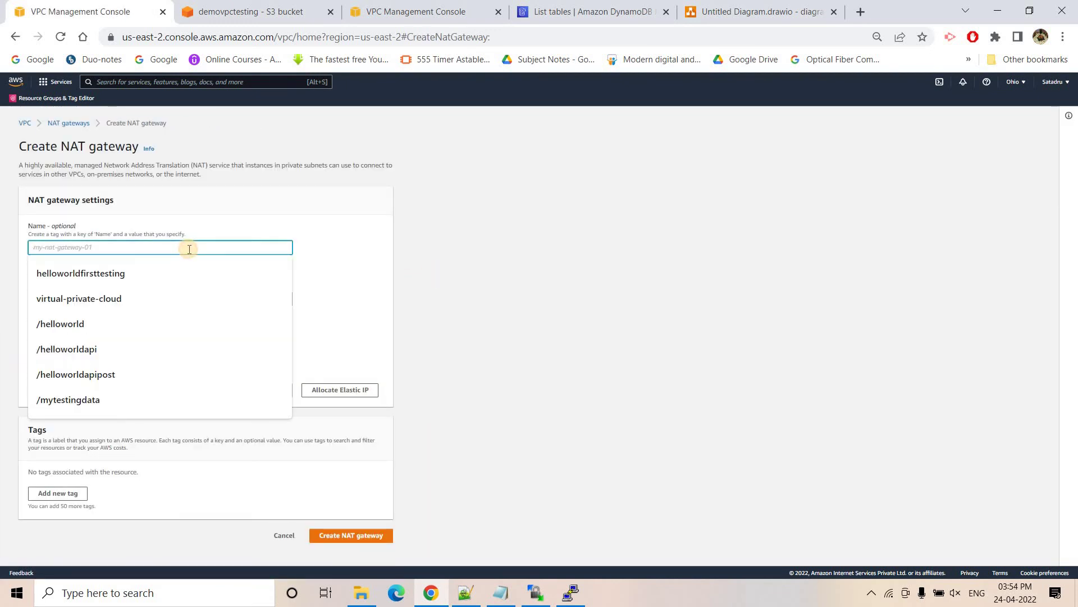
{"action": "type", "text": "fordownloading"}
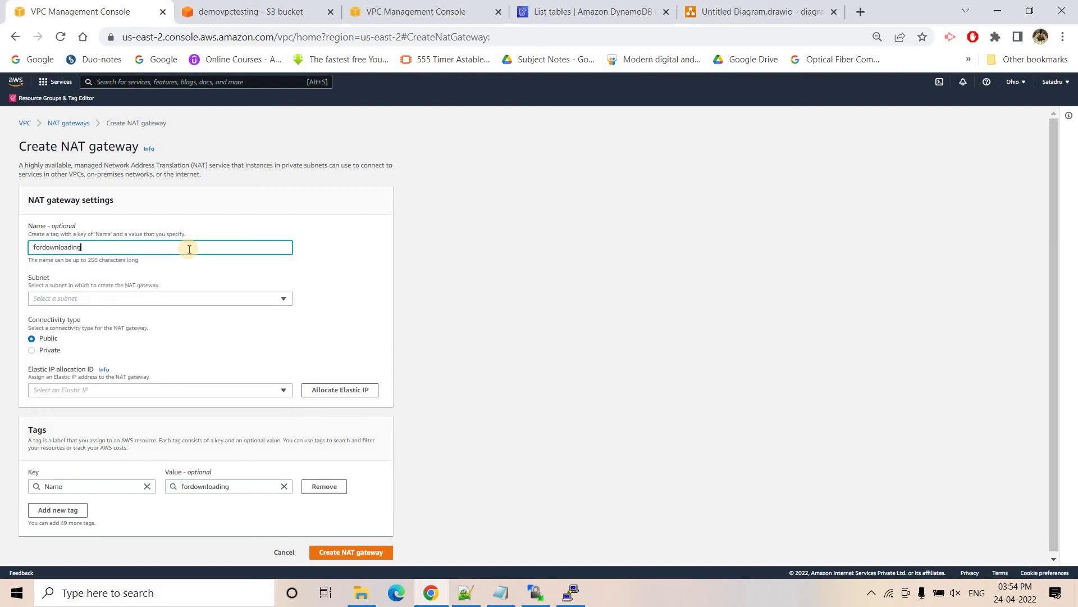
{"action": "type", "text": "boto"}
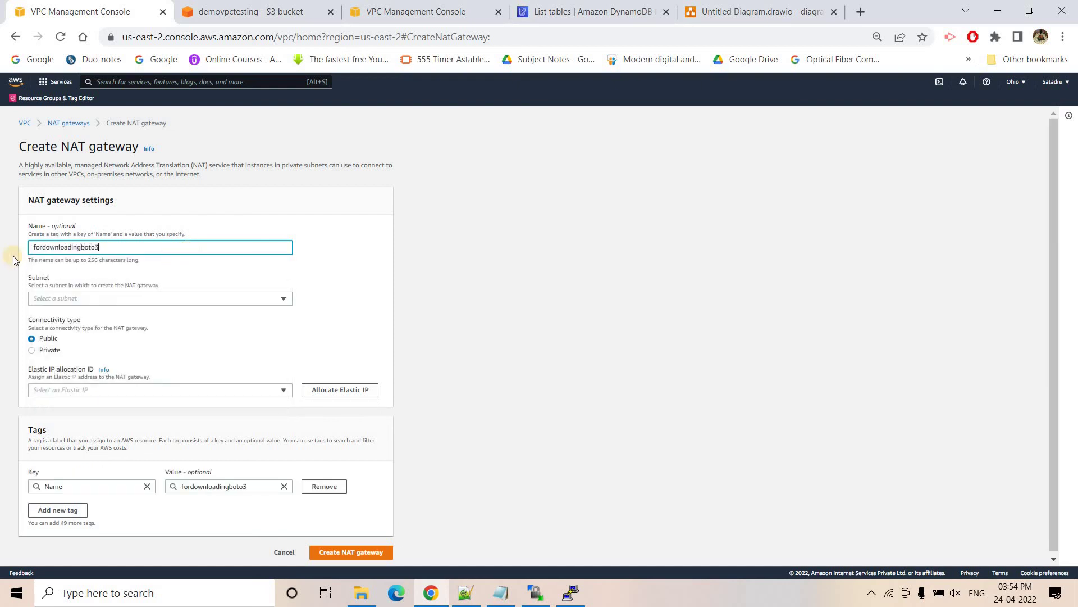
{"action": "type", "text": "3"}
{"action": "left_click", "coordinate": [108, 300]}
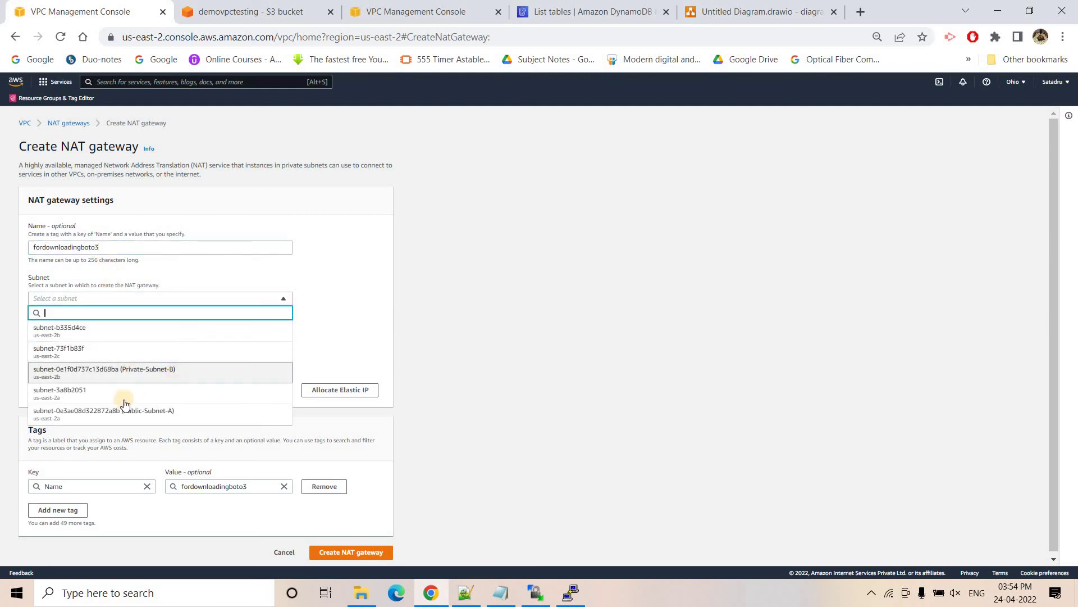
{"action": "left_click", "coordinate": [172, 414]}
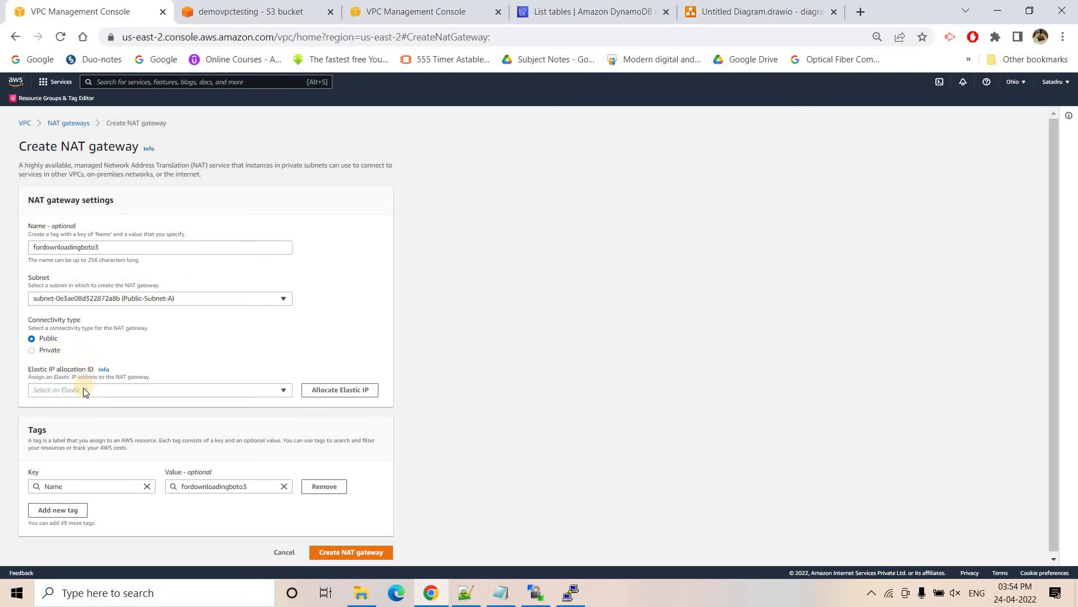
- Allocate an Elastic IP for the NAT gateway and create the gateway
{"action": "left_click", "coordinate": [332, 391]}
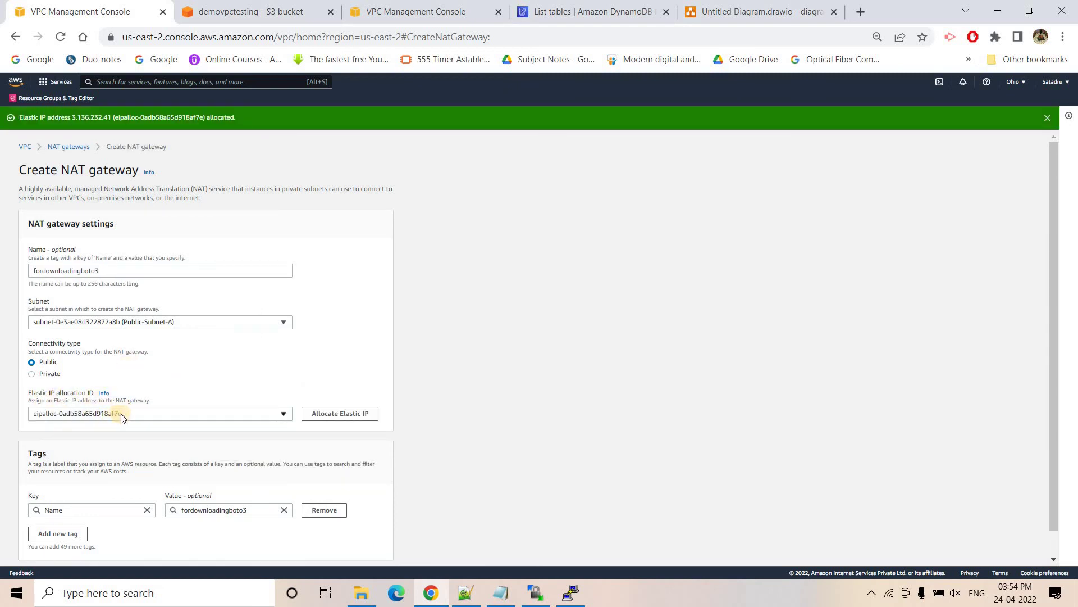
{"action": "scroll", "coordinate": [137, 416], "scroll_direction": "down", "scroll_amount": 1}
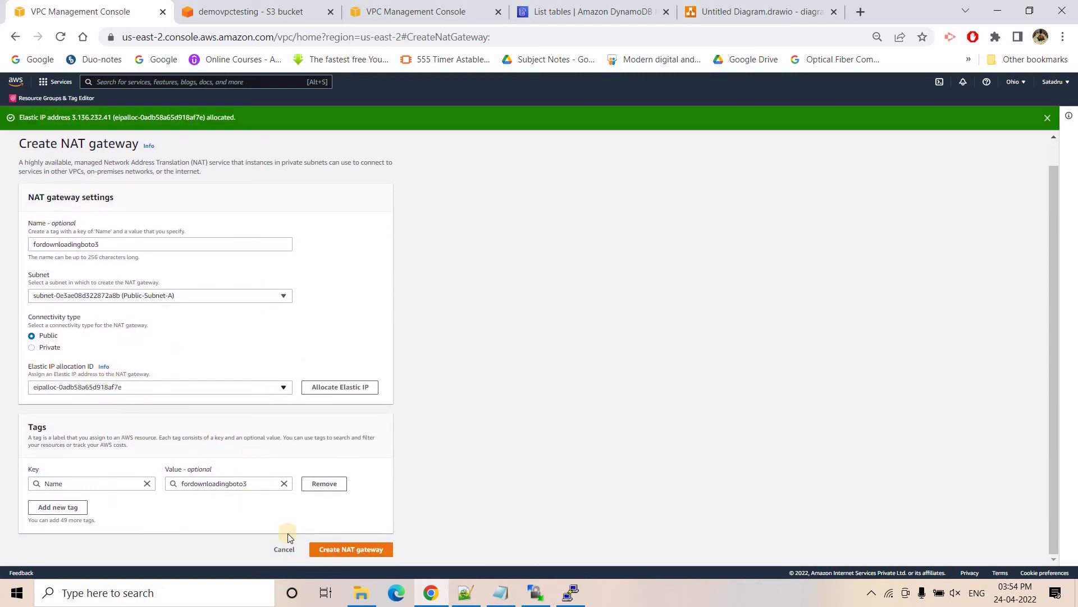
{"action": "left_click", "coordinate": [351, 551]}
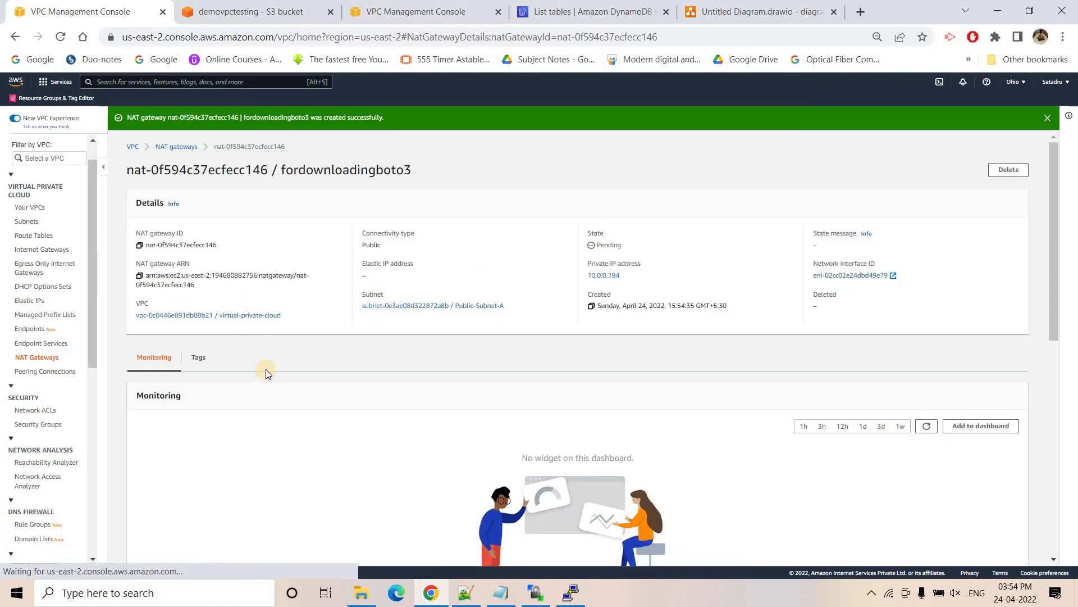
- Return to the NAT gateways list and refresh it to check the state of fordownloadingboto3
{"action": "left_click", "coordinate": [177, 146]}
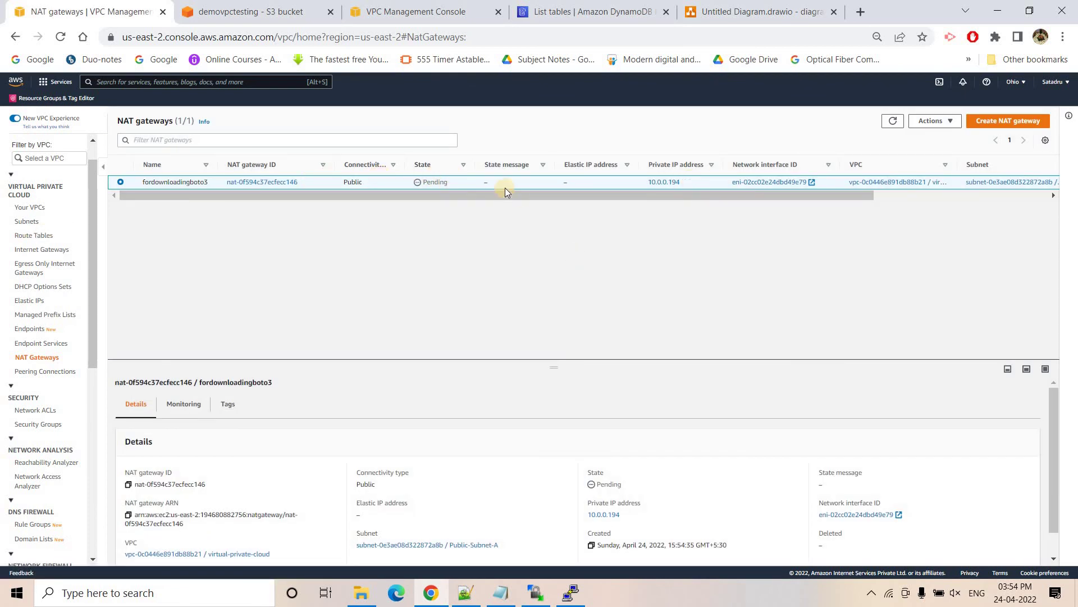
{"action": "left_click", "coordinate": [894, 122]}
{"action": "left_click", "coordinate": [894, 123]}
{"action": "left_click", "coordinate": [894, 122]}
- Switch to PuTTY, ping google.com, stop the ping and highlight the packet statistics line
{"action": "left_click", "coordinate": [571, 590]}
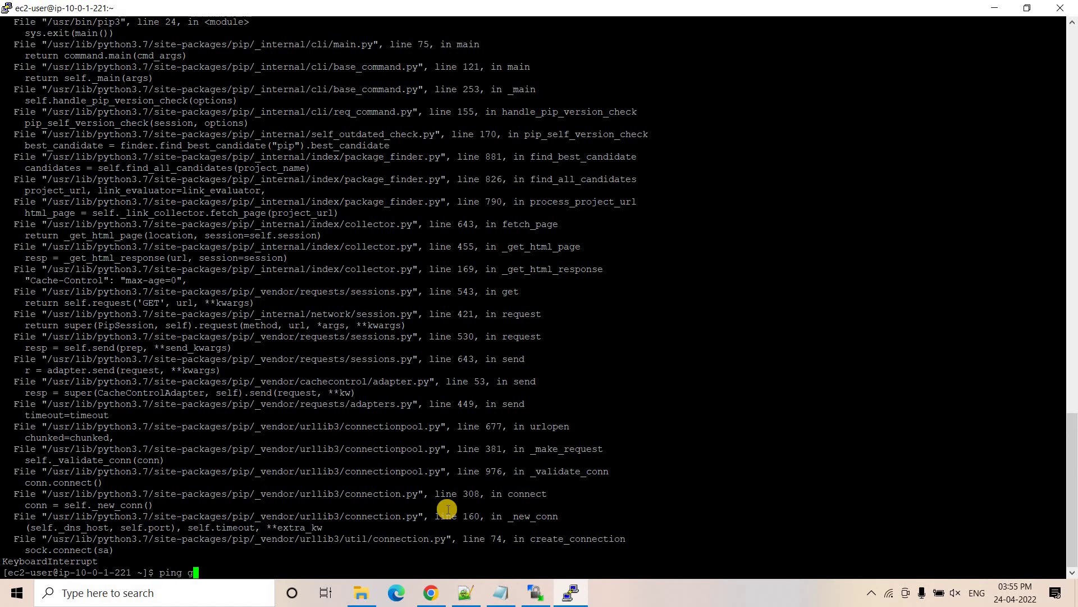
{"action": "type", "text": "ping google.com"}
{"action": "key", "text": "Return"}
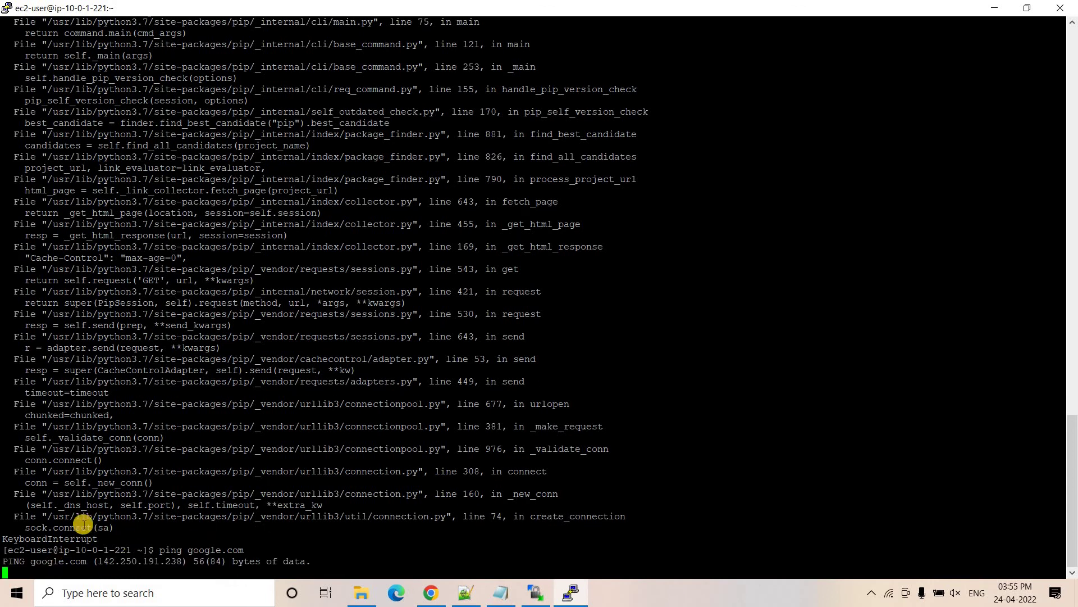
{"action": "key", "text": "ctrl+c"}
{"action": "left_click_drag", "start_coordinate": [4, 549], "coordinate": [362, 549]}
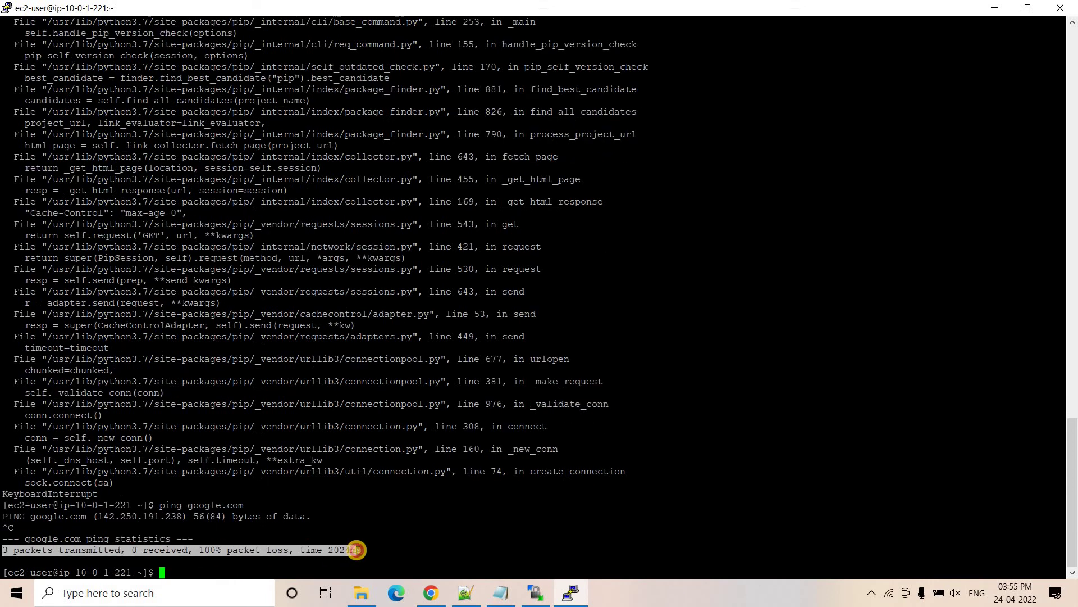
- Switch back to the browser and open the details of the private-route route table
{"action": "key", "text": "alt+Tab"}
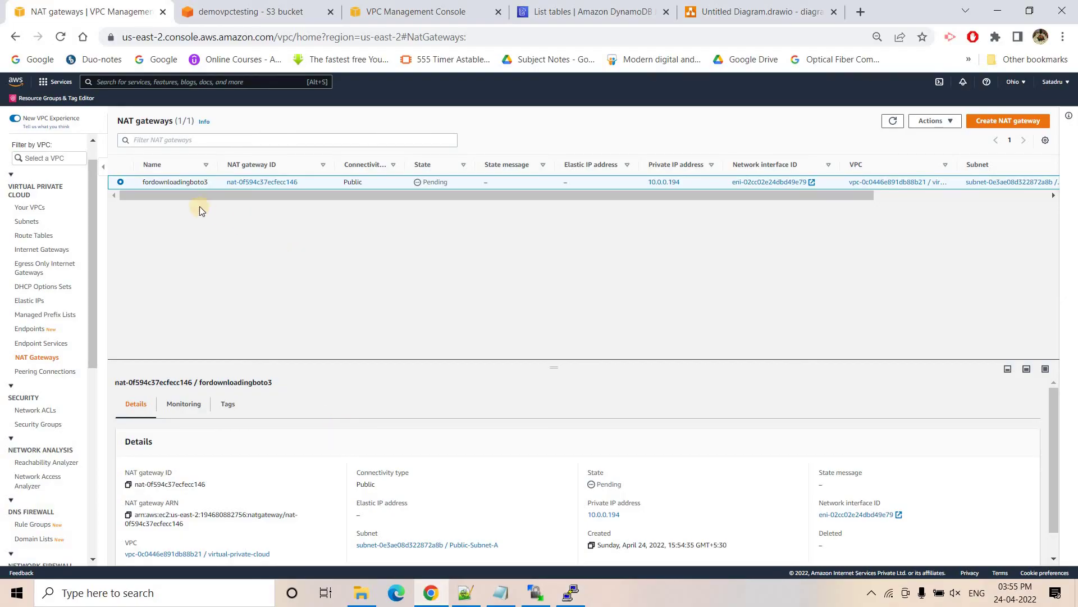
{"action": "left_click", "coordinate": [35, 235]}
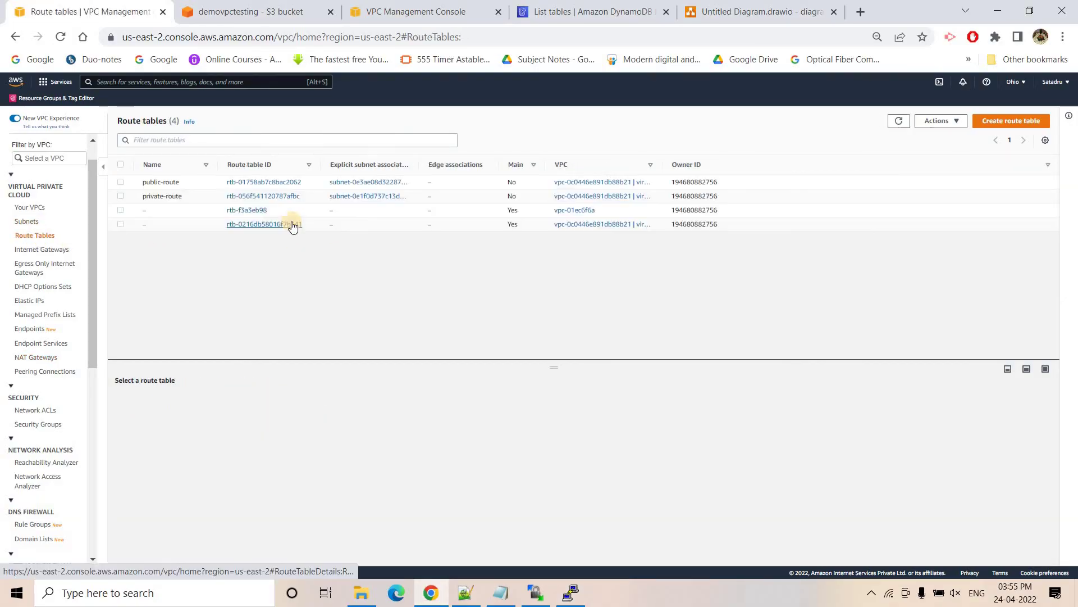
{"action": "left_click", "coordinate": [233, 197]}
- Examine the private subnet's route table in the architecture diagram and return to the private-route details
{"action": "left_click", "coordinate": [744, 5]}
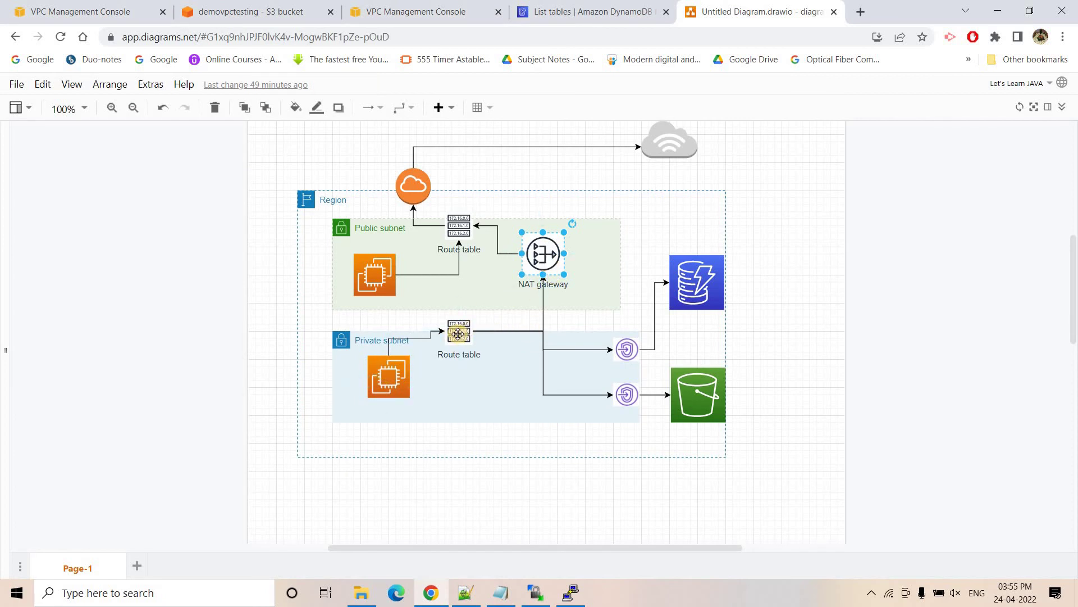
{"action": "left_click", "coordinate": [459, 335]}
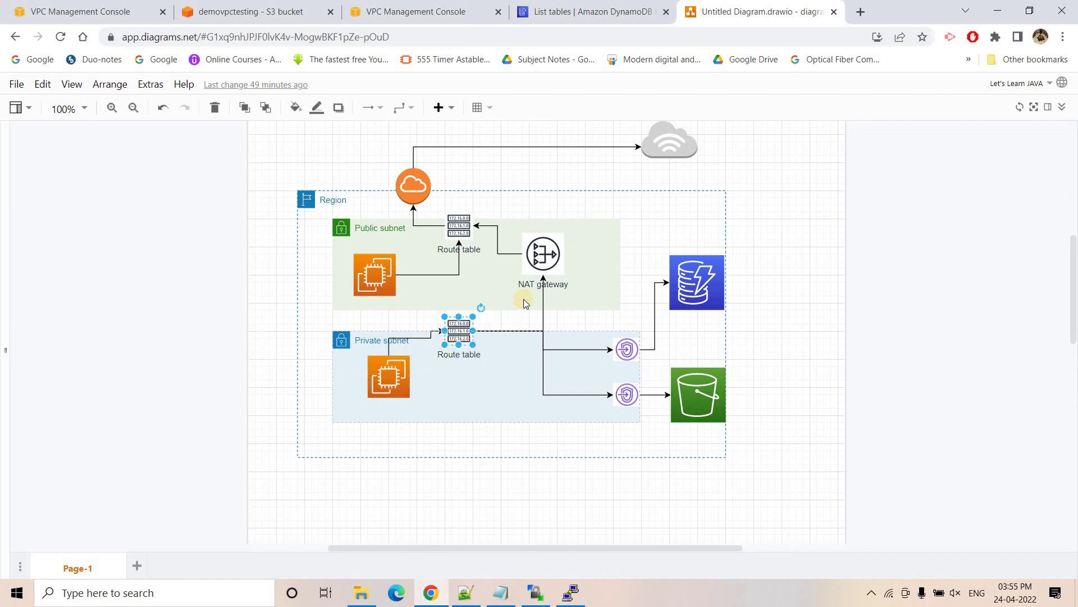
{"action": "left_click", "coordinate": [251, 11]}
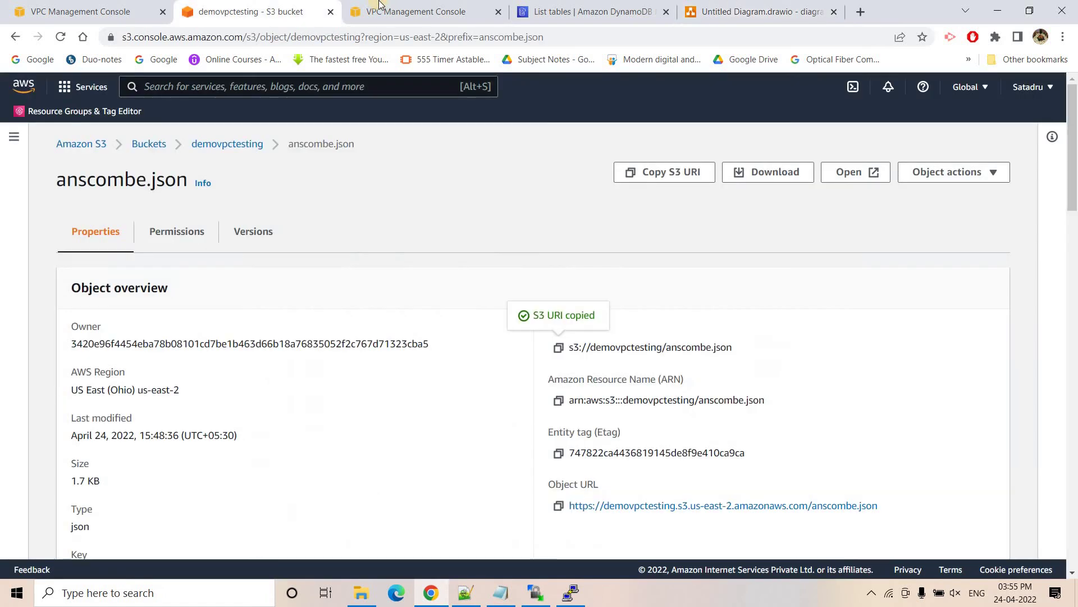
{"action": "key", "text": "ctrl+shift+Tab"}
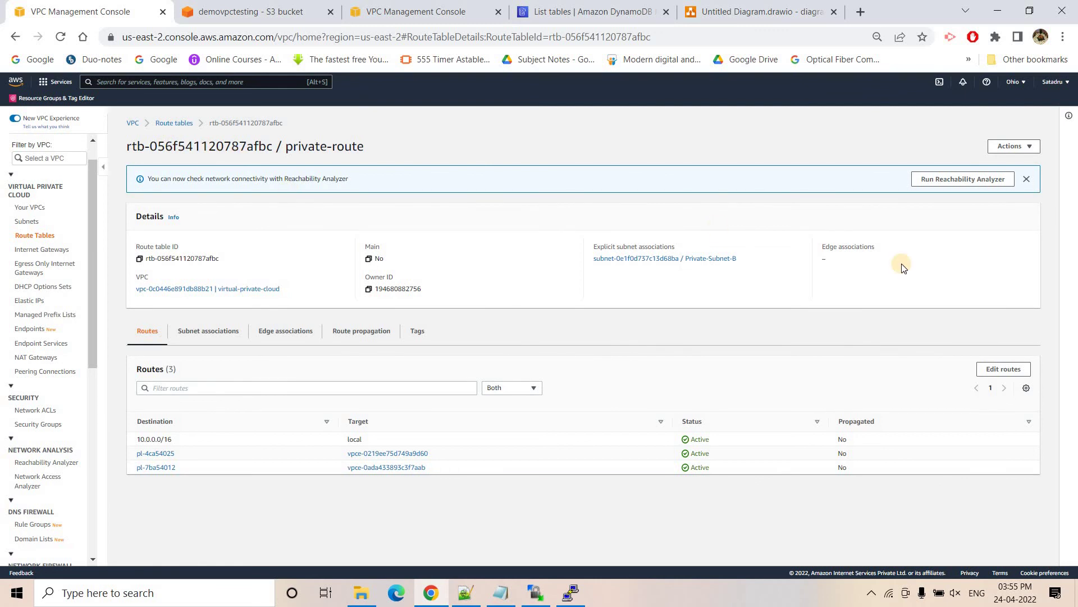
- Add a 0.0.0.0/0 route to private-route targeting the NAT gateway fordownloadingboto3 and save the changes
{"action": "left_click", "coordinate": [996, 364]}
{"action": "left_click", "coordinate": [38, 278]}
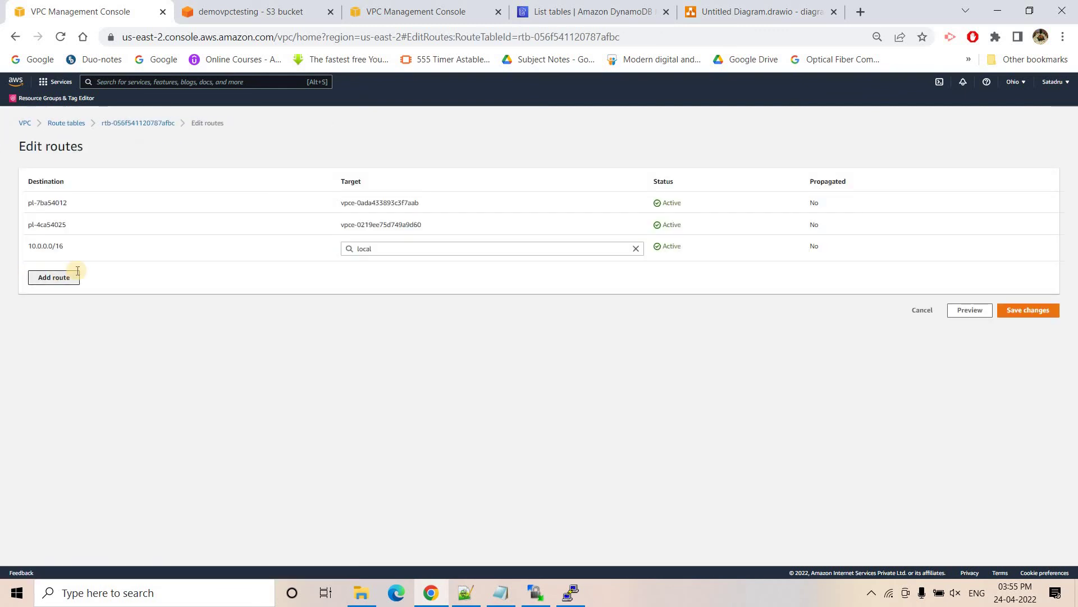
{"action": "left_click", "coordinate": [113, 274]}
{"action": "left_click", "coordinate": [84, 291]}
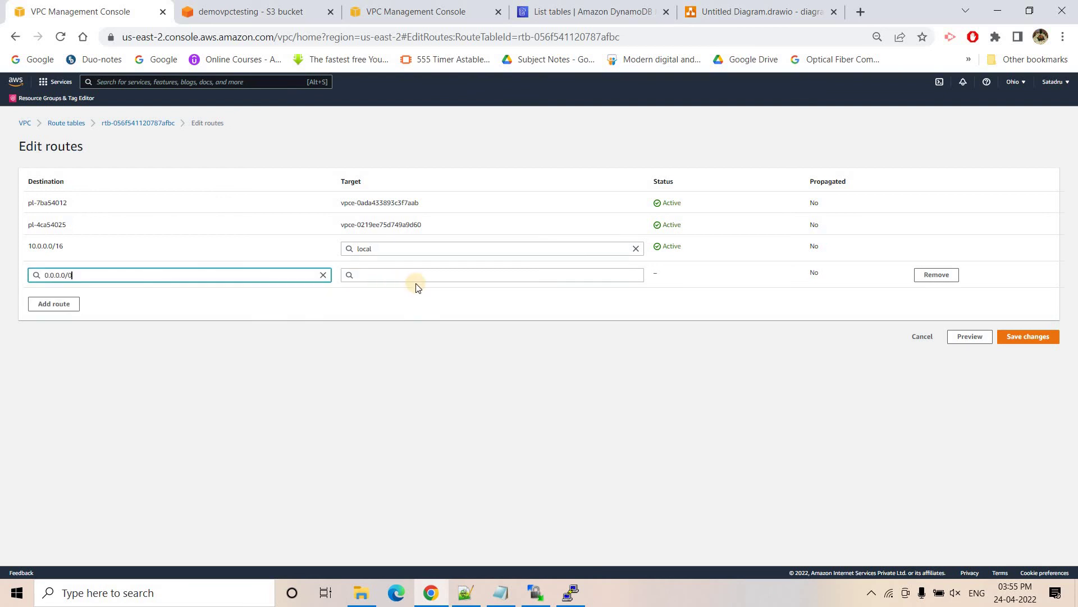
{"action": "left_click", "coordinate": [419, 276]}
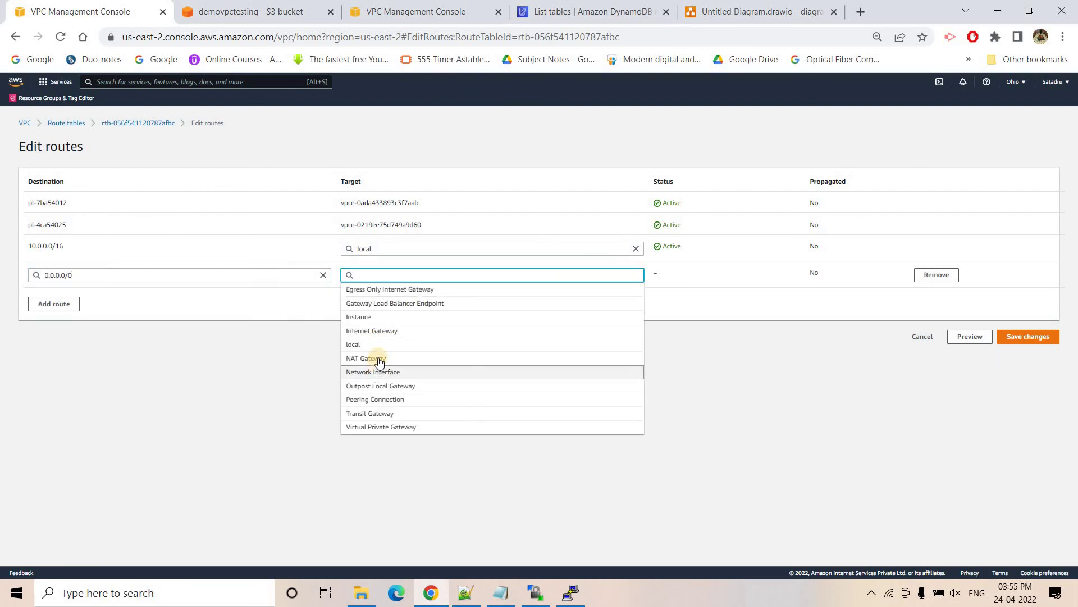
{"action": "left_click", "coordinate": [379, 358]}
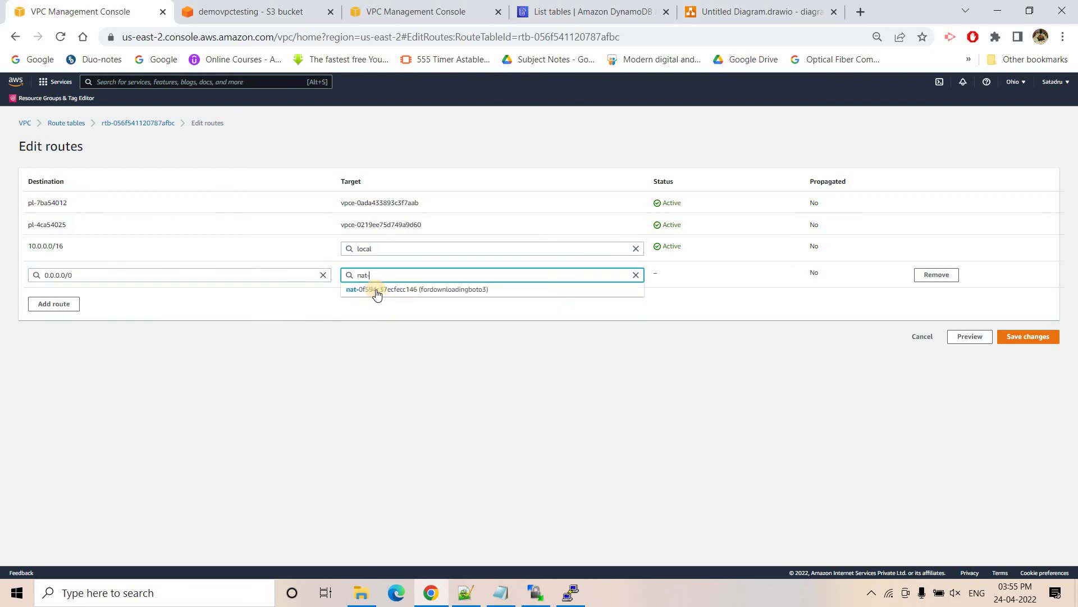
{"action": "left_click", "coordinate": [605, 297]}
{"action": "left_click", "coordinate": [1012, 336]}
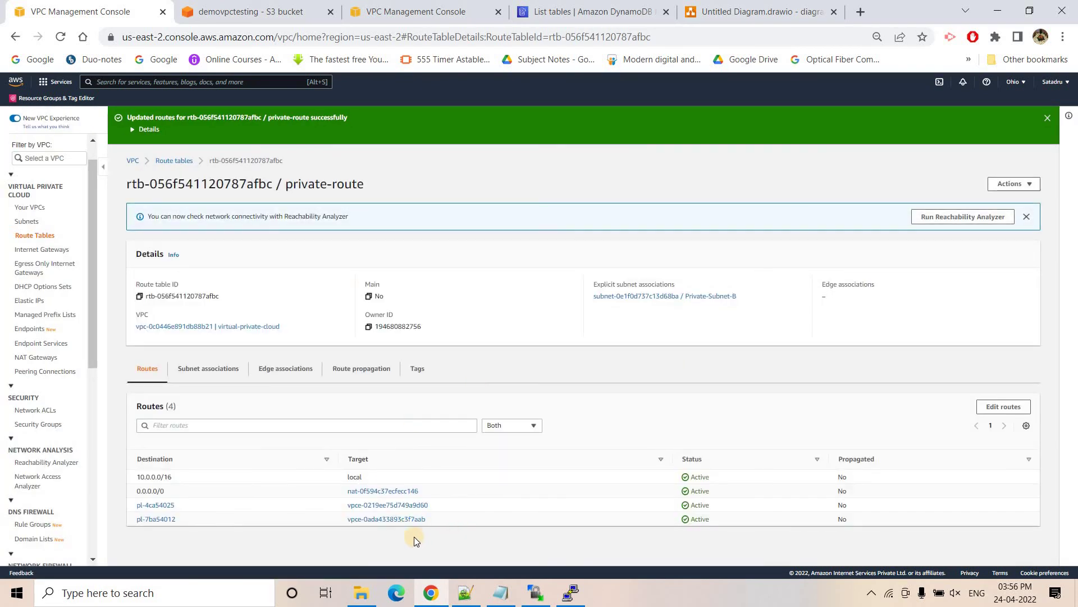
- Switch to PuTTY and run ping google.com again to test internet access through the NAT gateway
{"action": "left_click", "coordinate": [571, 592]}
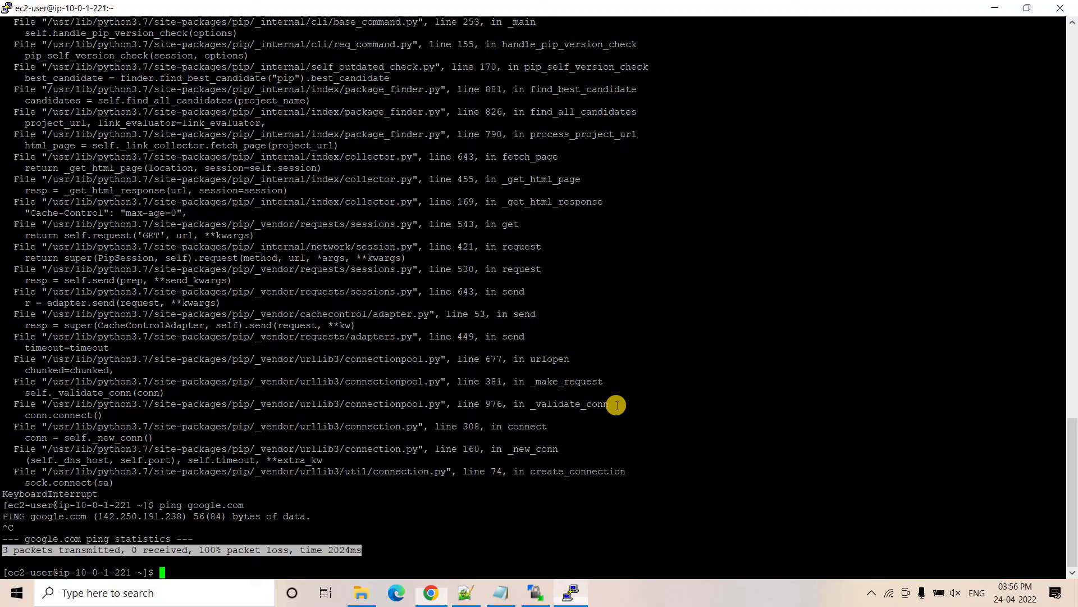
{"action": "key", "text": "Up"}
{"action": "key", "text": "Return"}
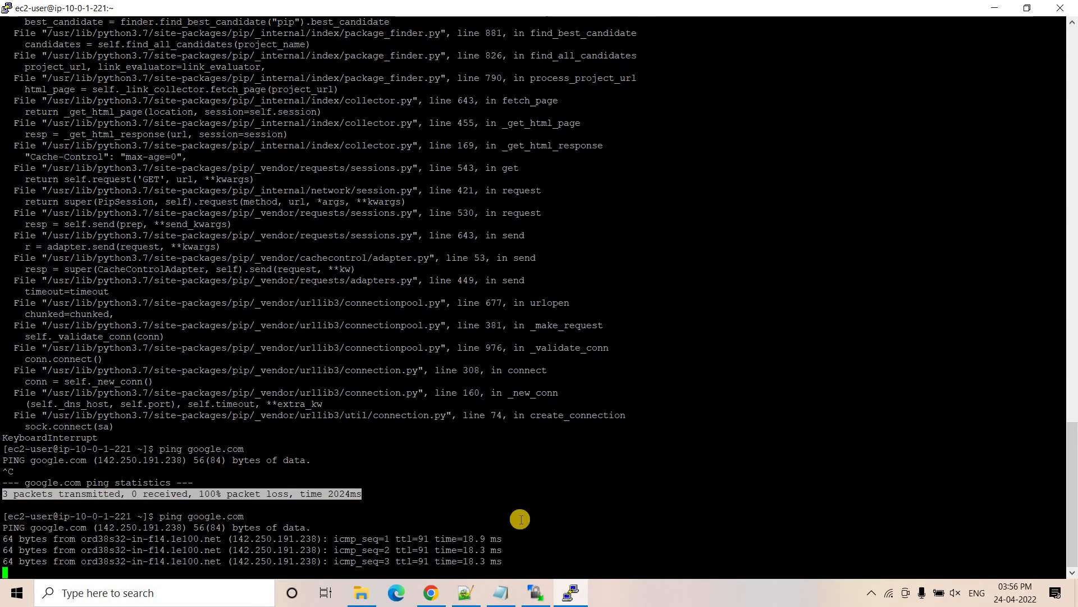
- Stop the running ping and install boto3 on the private instance with pip3 install boto3
{"action": "key", "text": "ctrl+c"}
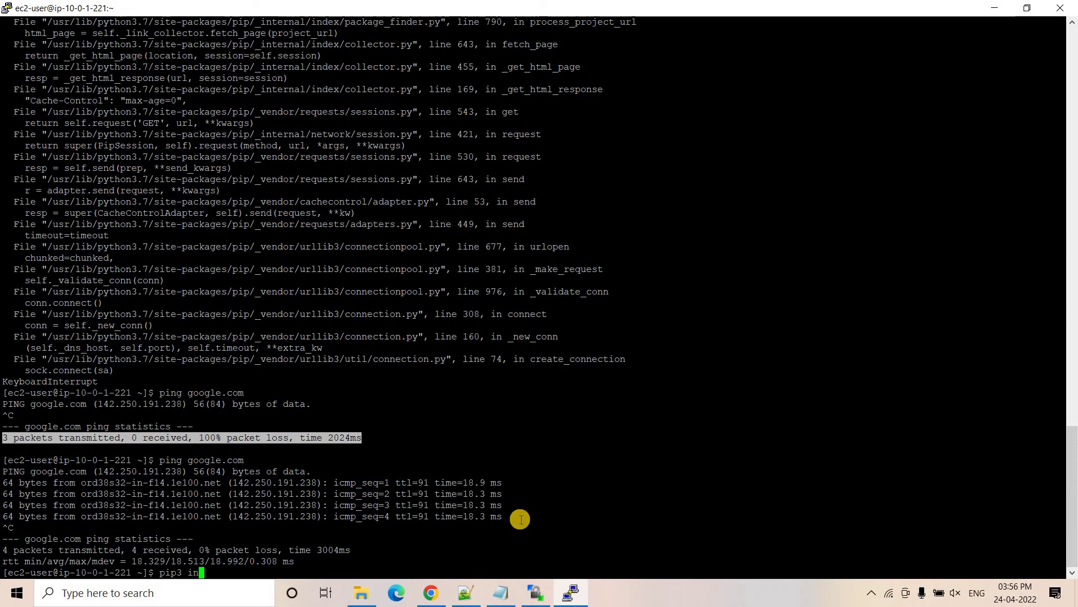
{"action": "type", "text": "boto3"}
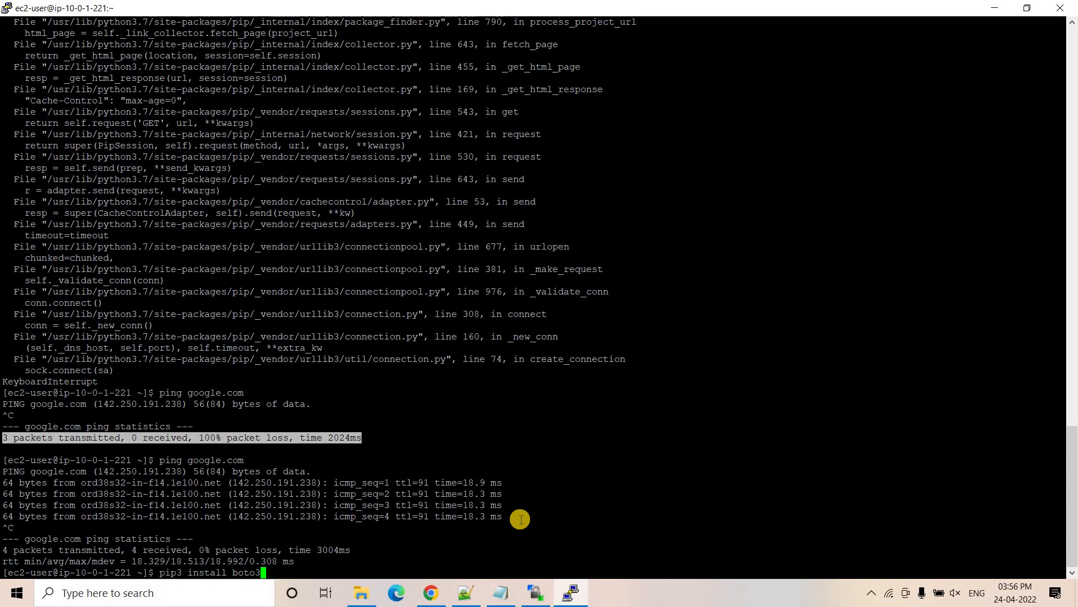
{"action": "key", "text": "Return"}
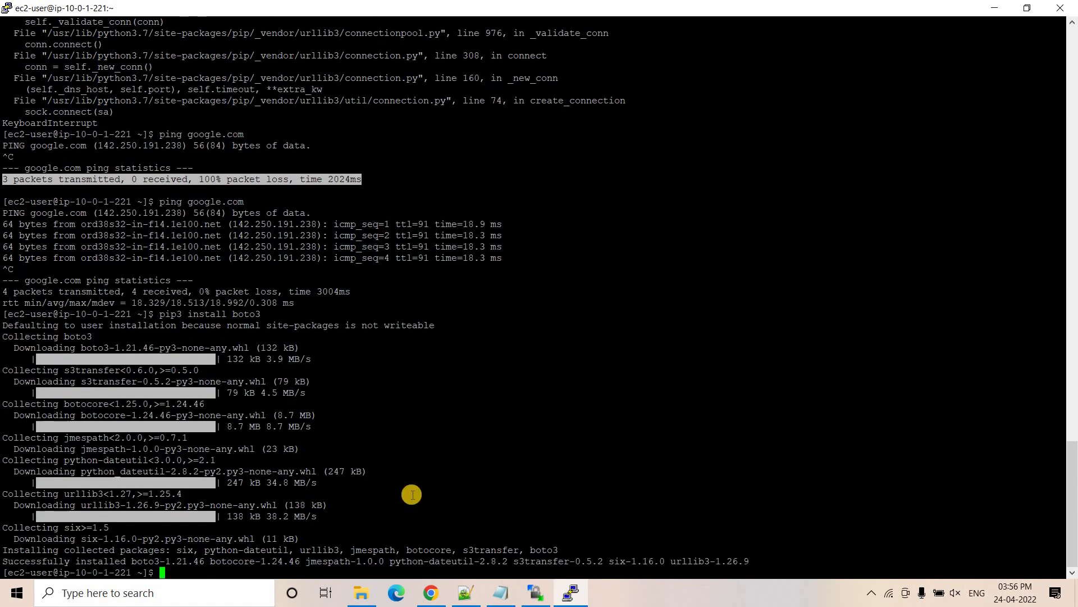
- Switch to the browser, delete the NAT gateway fordownloadingboto3 with the confirmation word delete, and refresh the NAT gateway list
{"action": "left_click", "coordinate": [430, 592]}
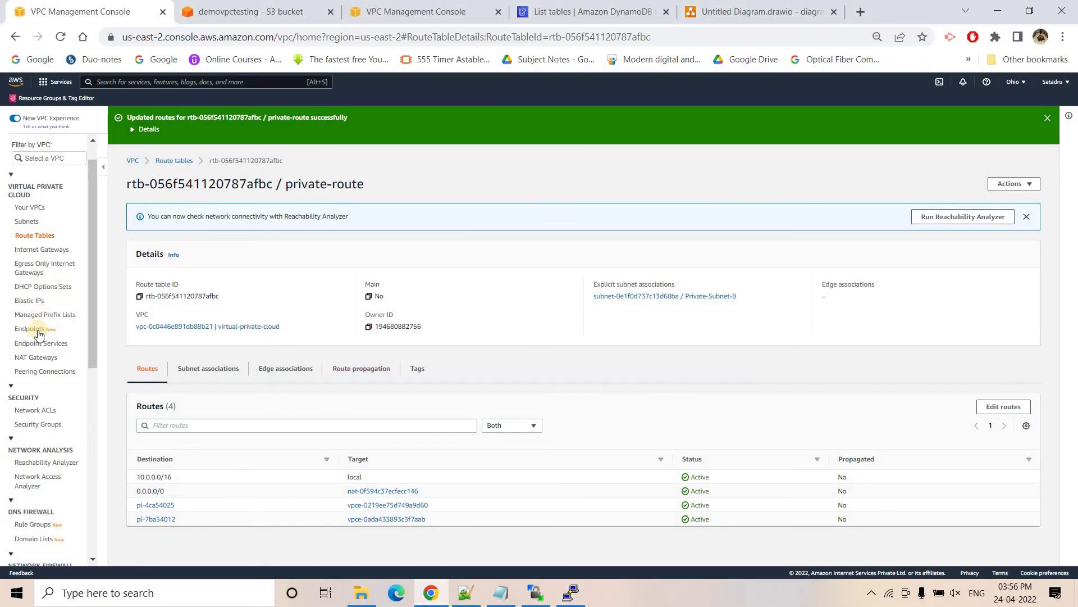
{"action": "left_click", "coordinate": [31, 360]}
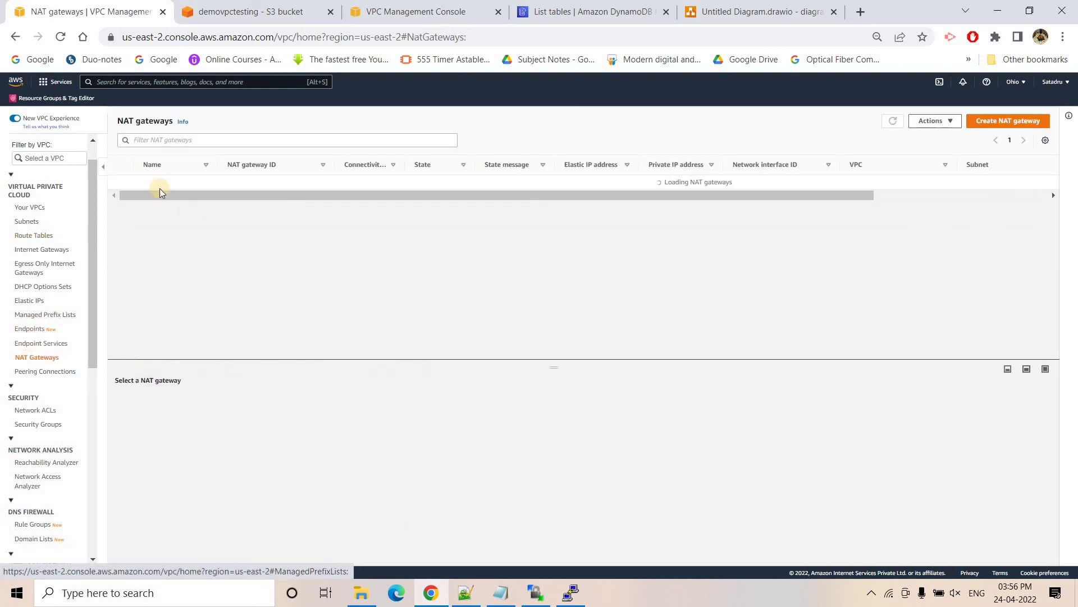
{"action": "left_click", "coordinate": [140, 182]}
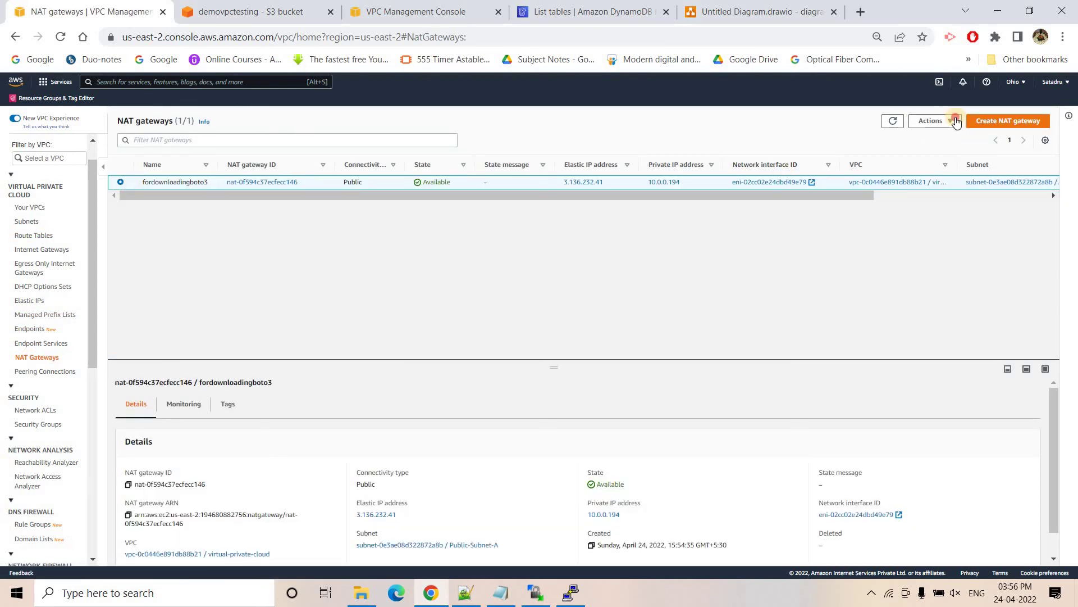
{"action": "left_click", "coordinate": [935, 121]}
{"action": "left_click", "coordinate": [948, 165]}
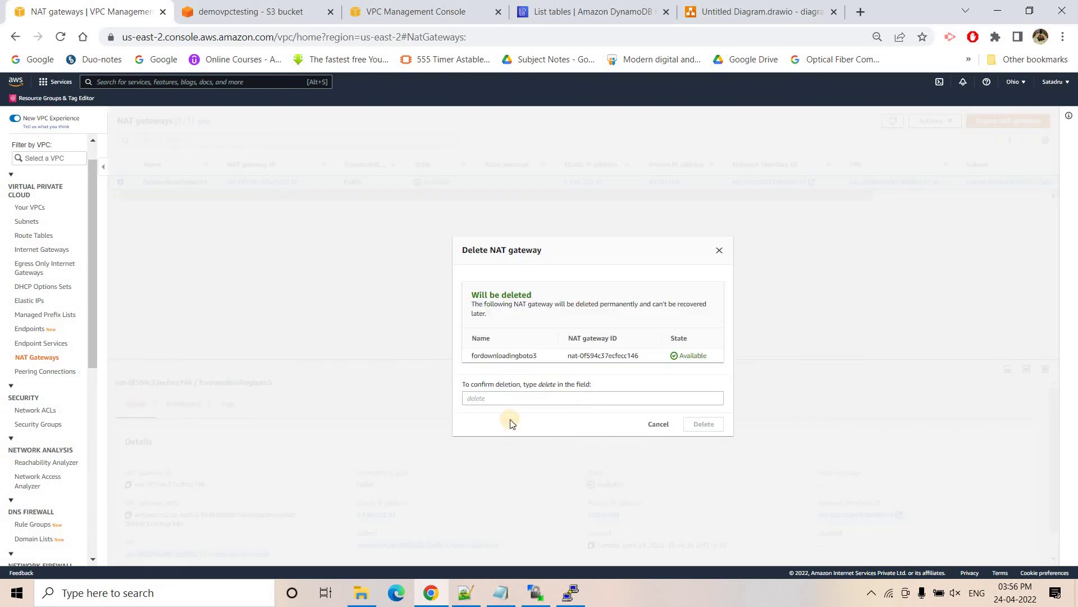
{"action": "left_click", "coordinate": [512, 400]}
{"action": "type", "text": "delete"}
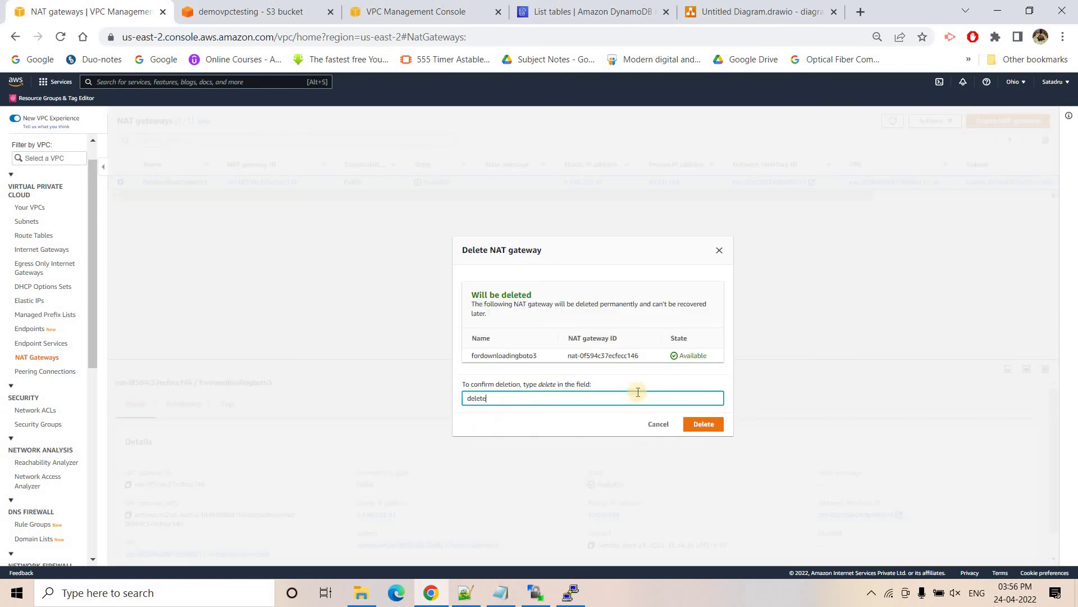
{"action": "left_click", "coordinate": [703, 424]}
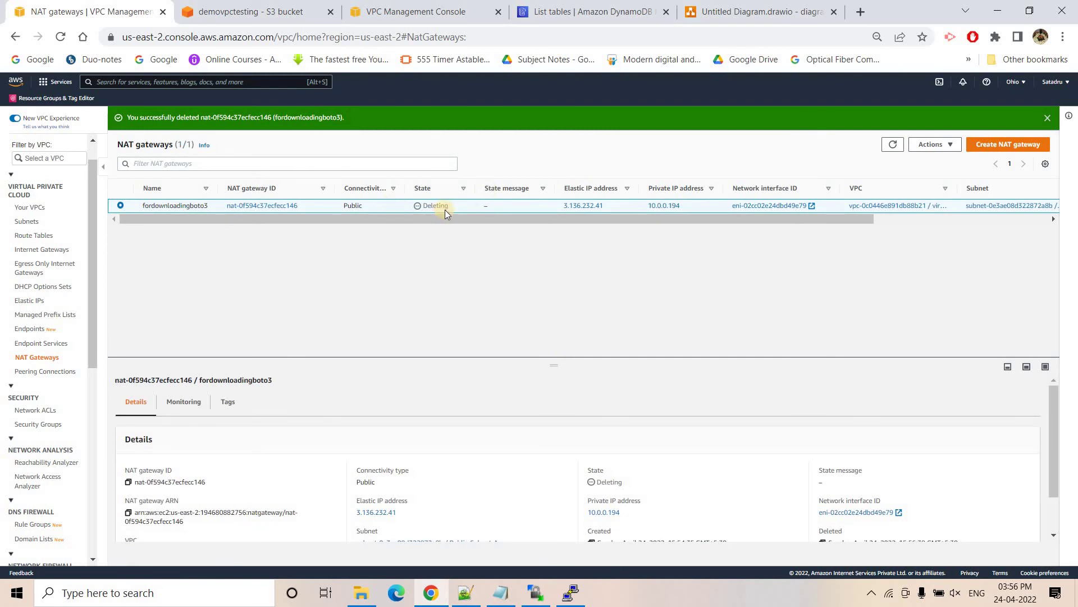
{"action": "left_click", "coordinate": [893, 145]}
{"action": "left_click", "coordinate": [893, 145]}
- Release the Elastic IP address that was allocated for the deleted NAT gateway
{"action": "left_click", "coordinate": [30, 300]}
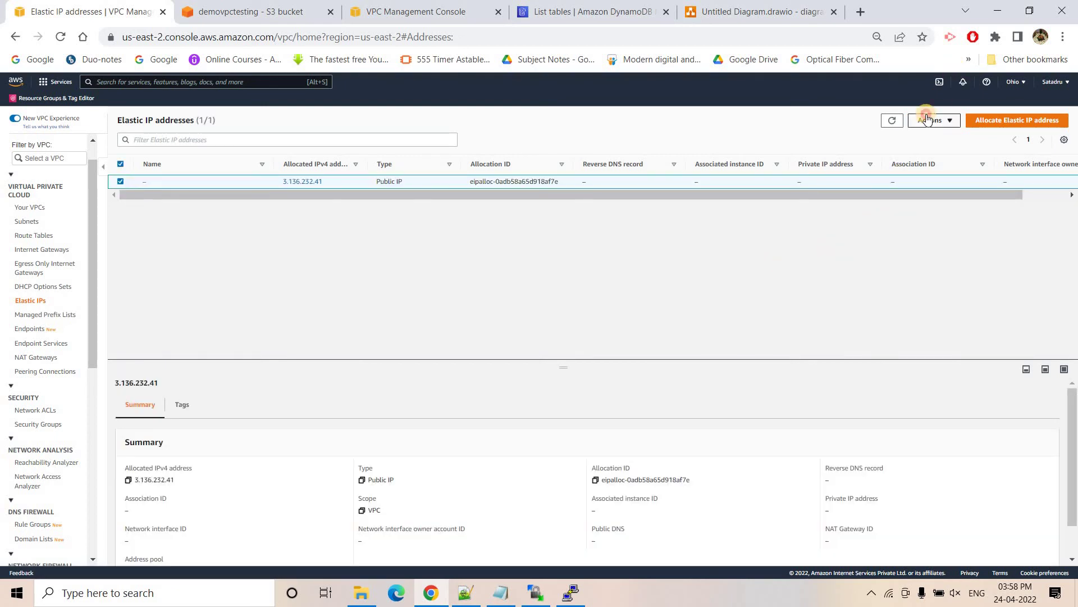
{"action": "left_click", "coordinate": [927, 120]}
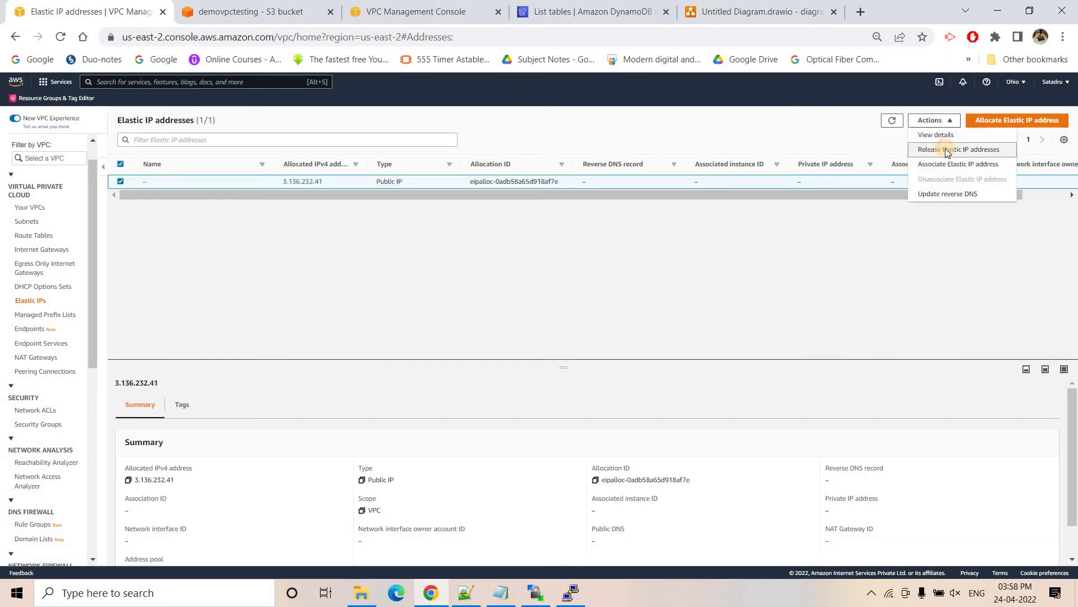
{"action": "left_click", "coordinate": [948, 150]}
{"action": "left_click", "coordinate": [702, 381]}
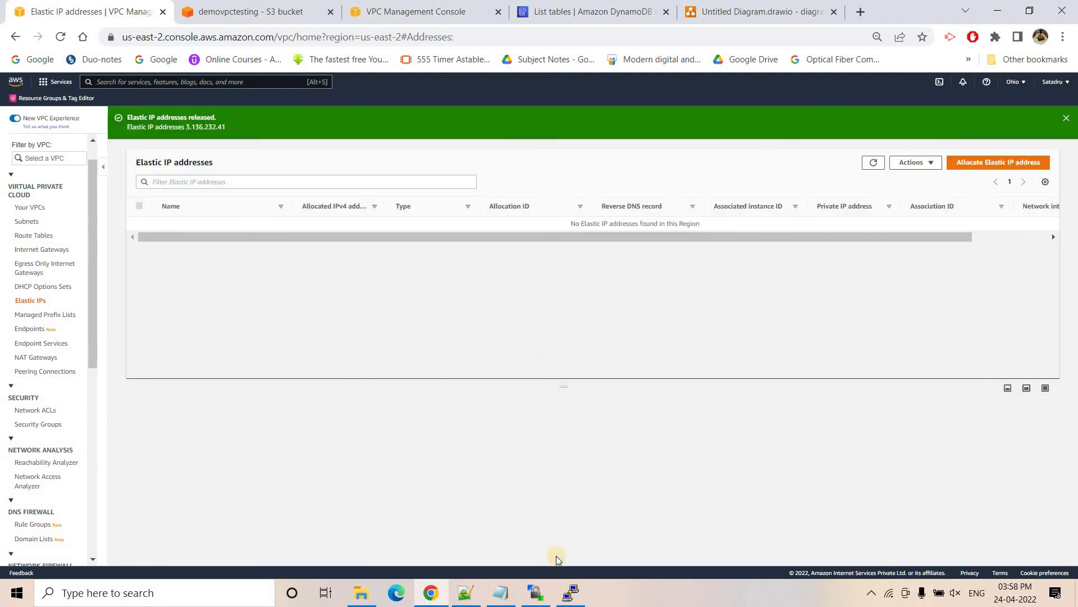
- View the architecture diagram, then switch to PuTTY and run ping google.com to test internet access without the NAT gateway
{"action": "left_click", "coordinate": [752, 5]}
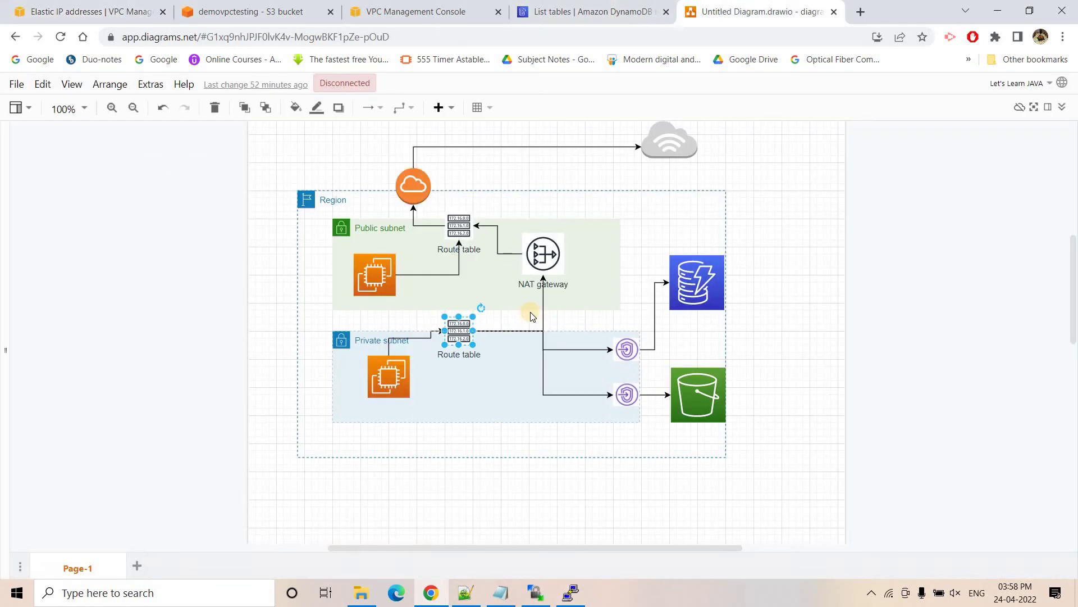
{"action": "left_click", "coordinate": [571, 593]}
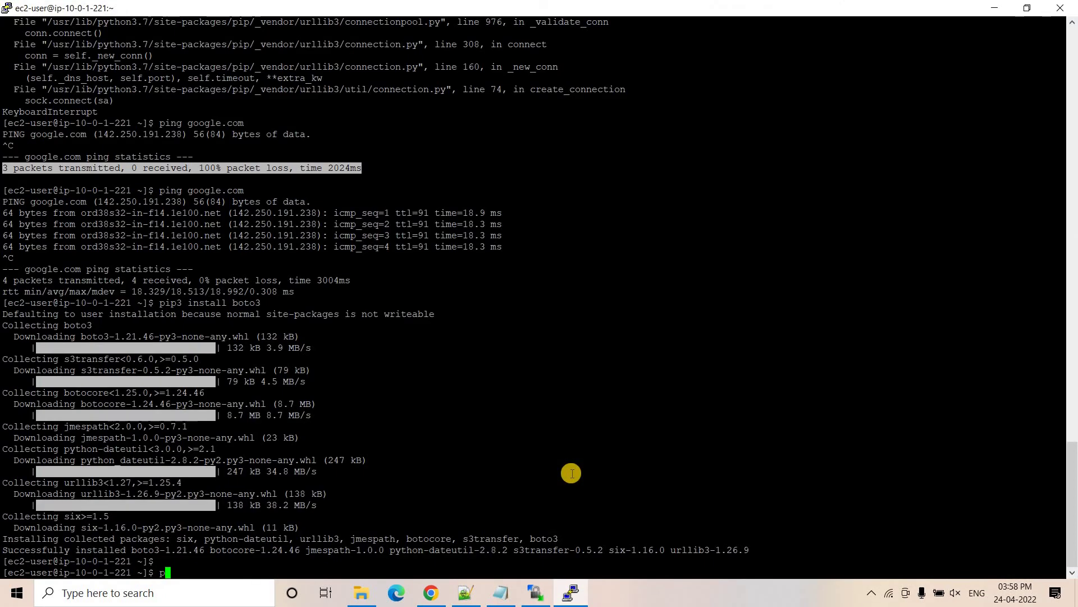
{"action": "type", "text": "ping google.com"}
{"action": "key", "text": "Return"}
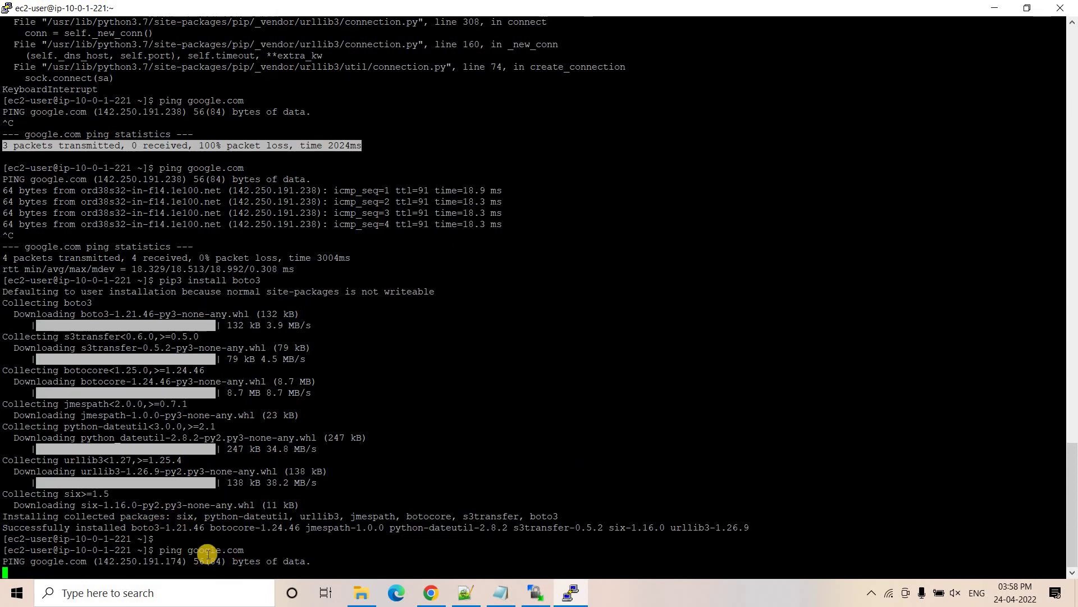
{"action": "key", "text": "ctrl+c"}
{"action": "left_click_drag", "start_coordinate": [166, 551], "coordinate": [293, 549]}
{"action": "left_click", "coordinate": [292, 550]}
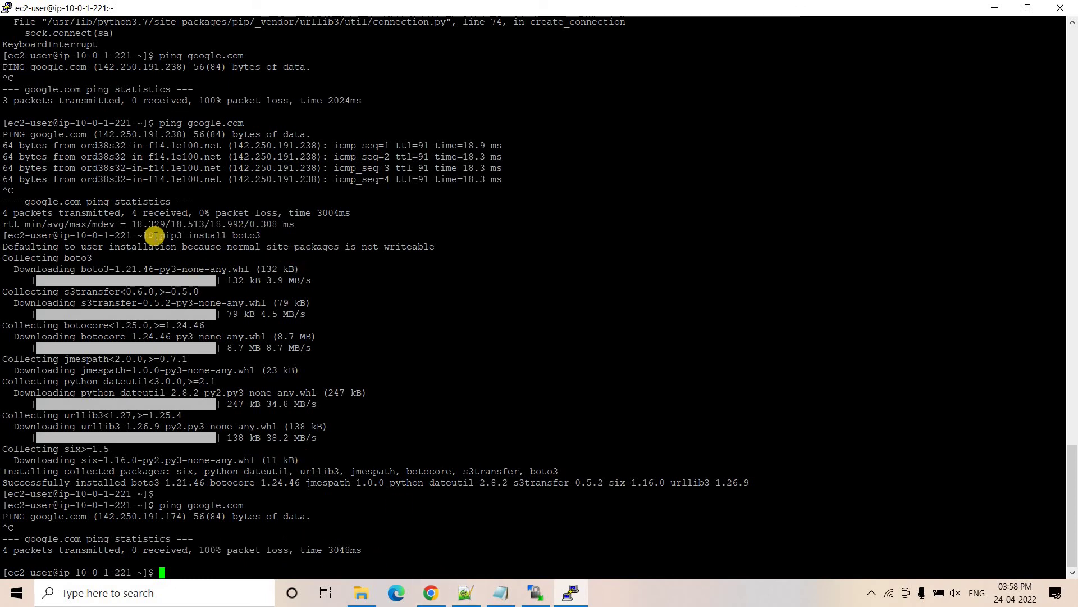
- Review the pip3 install boto3 output, then switch to Notepad++ and read the Step 14 instruction about rerunning the code
{"action": "left_click_drag", "start_coordinate": [153, 235], "coordinate": [262, 236]}
{"action": "left_click", "coordinate": [472, 533]}
{"action": "left_click", "coordinate": [466, 593]}
{"action": "scroll", "coordinate": [392, 465], "scroll_direction": "down", "scroll_amount": 2}
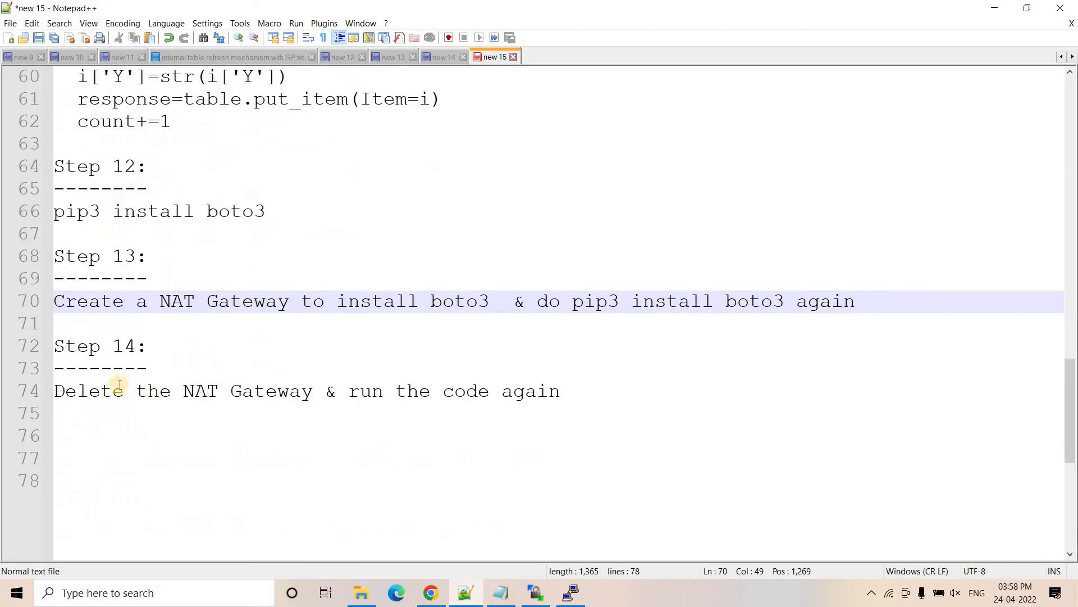
{"action": "left_click_drag", "start_coordinate": [100, 390], "coordinate": [207, 390]}
{"action": "left_click_drag", "start_coordinate": [315, 389], "coordinate": [313, 391]}
{"action": "left_click_drag", "start_coordinate": [350, 390], "coordinate": [560, 392]}
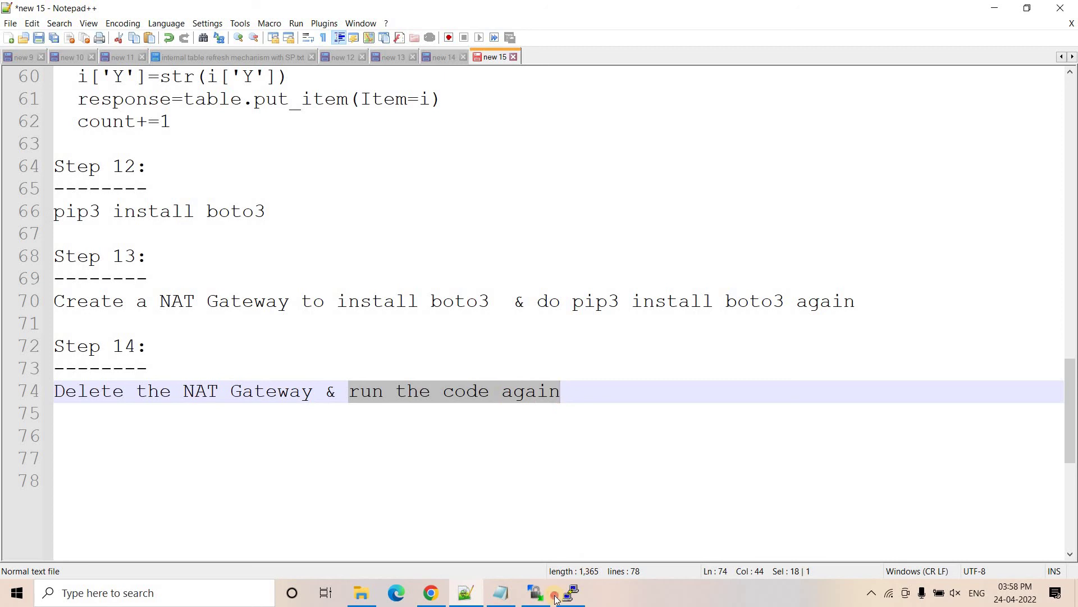
- Switch to PuTTY and start an interactive python3 session
{"action": "left_click", "coordinate": [571, 593]}
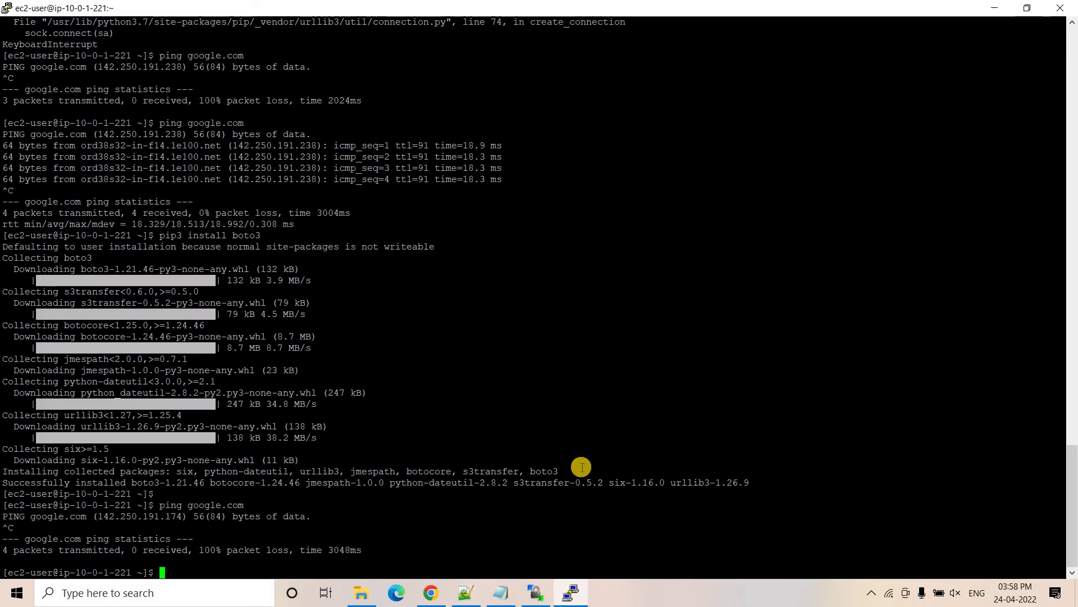
{"action": "type", "text": "python3"}
{"action": "key", "text": "Return"}
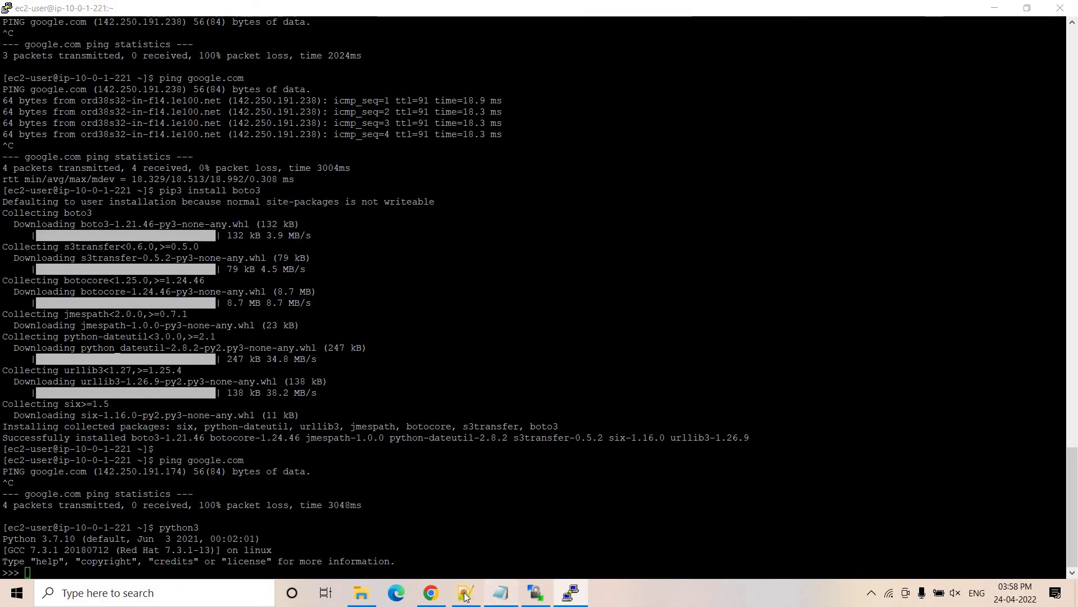
- Copy the code from import boto3 through records=json.load(datafile) in the Notepad++ notes and run it in the PuTTY Python session
{"action": "left_click", "coordinate": [464, 592]}
{"action": "scroll", "coordinate": [354, 419], "scroll_direction": "up", "scroll_amount": 6}
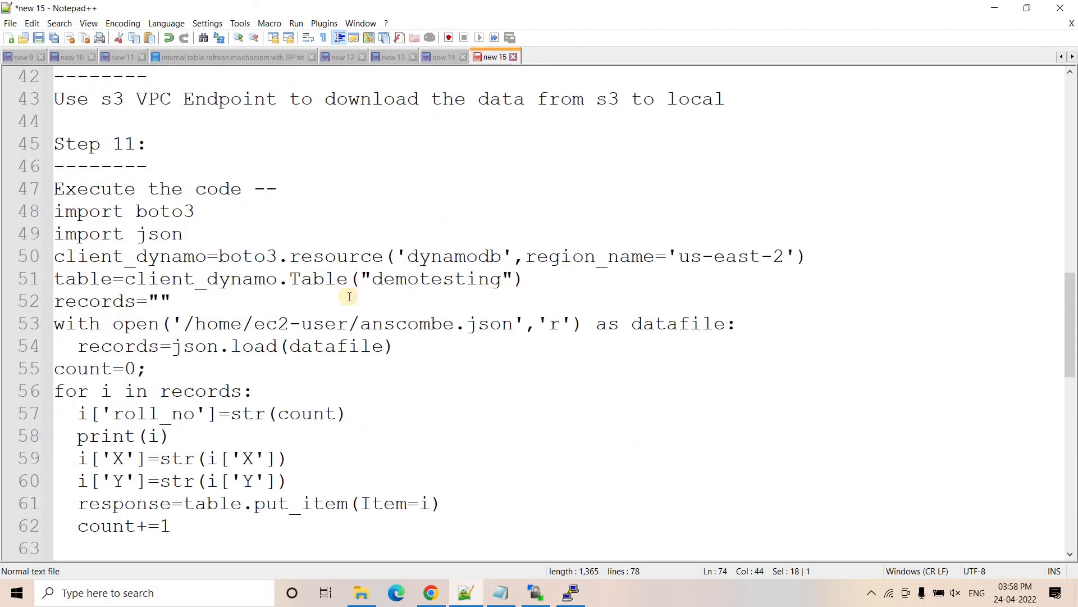
{"action": "left_click", "coordinate": [448, 347]}
{"action": "key", "text": "shift+Up"}
{"action": "key", "text": "shift+Up"}
{"action": "key", "text": "shift+Up"}
{"action": "key", "text": "shift+Up"}
{"action": "key", "text": "shift+Up"}
{"action": "key", "text": "shift+Up"}
{"action": "key", "text": "shift+Home"}
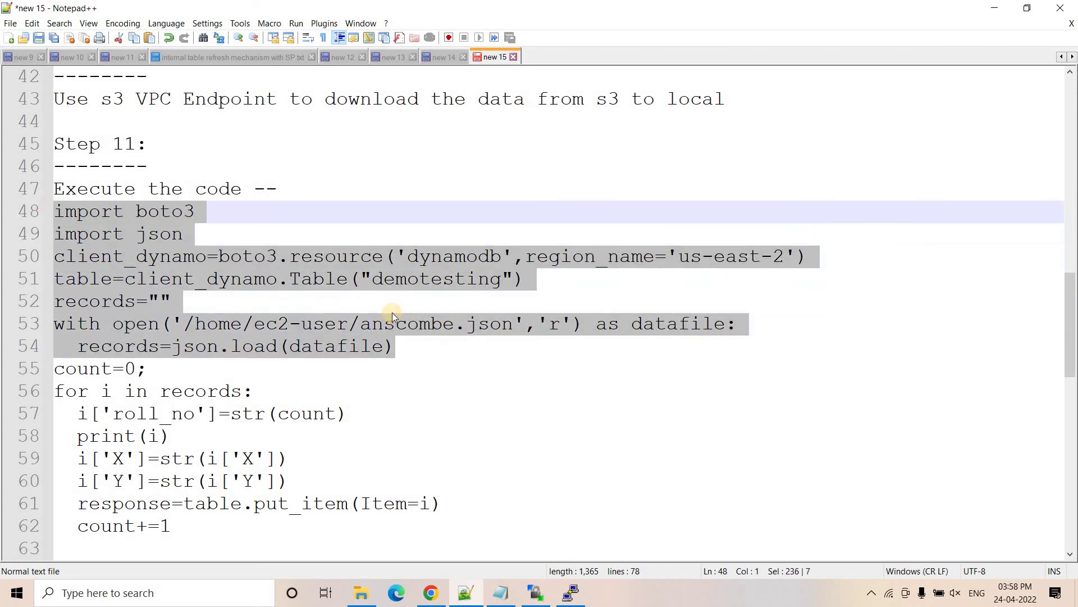
{"action": "key", "text": "alt+Tab"}
{"action": "right_click", "coordinate": [669, 463]}
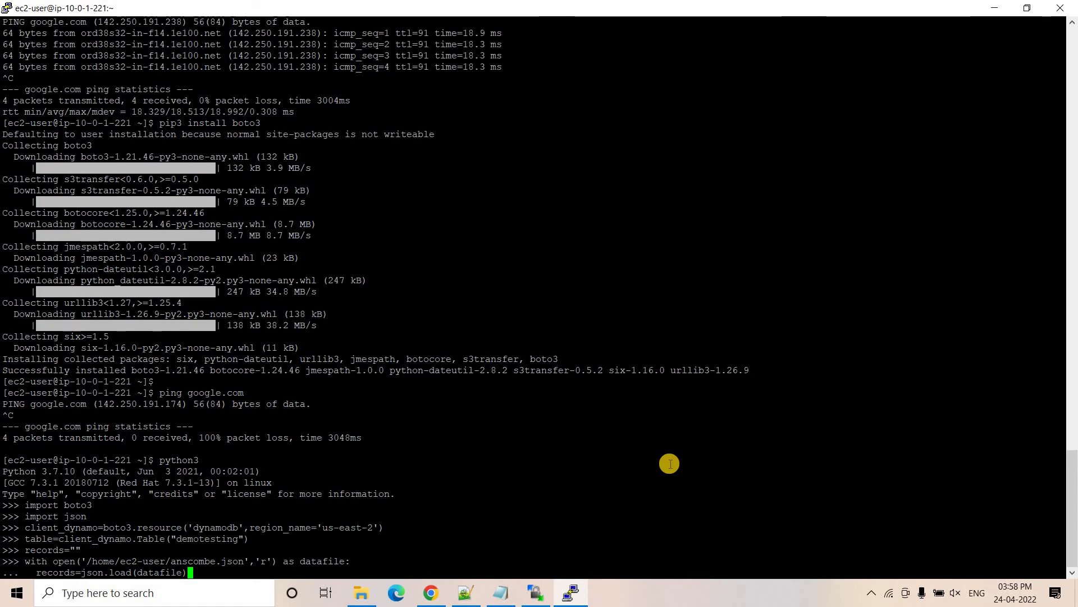
{"action": "key", "text": "Return"}
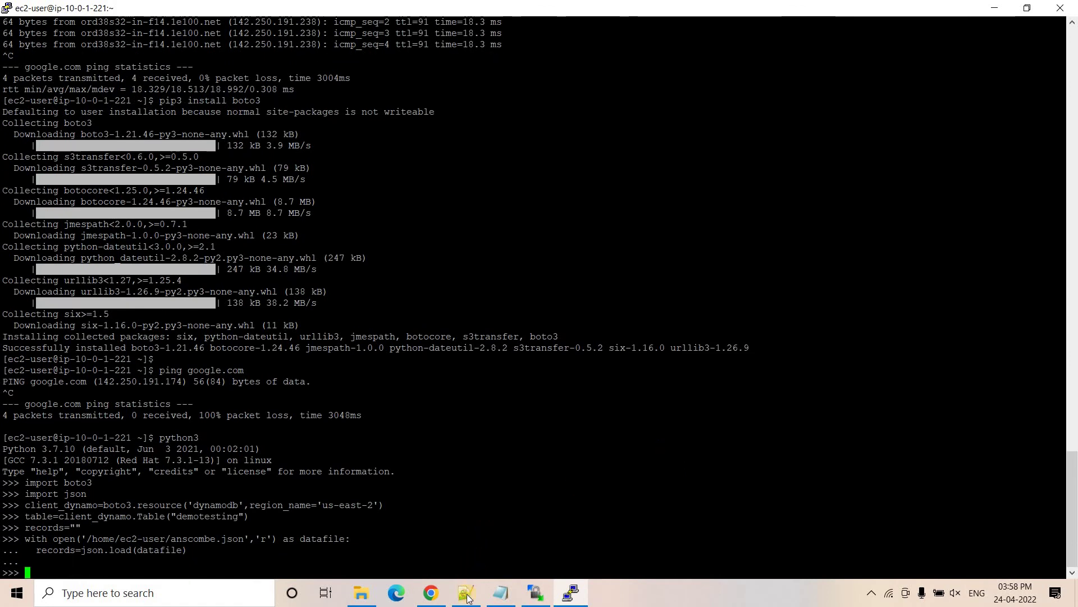
- Switch to Notepad++ and copy the insertion code from count=0; through count+=1
{"action": "left_click", "coordinate": [466, 592]}
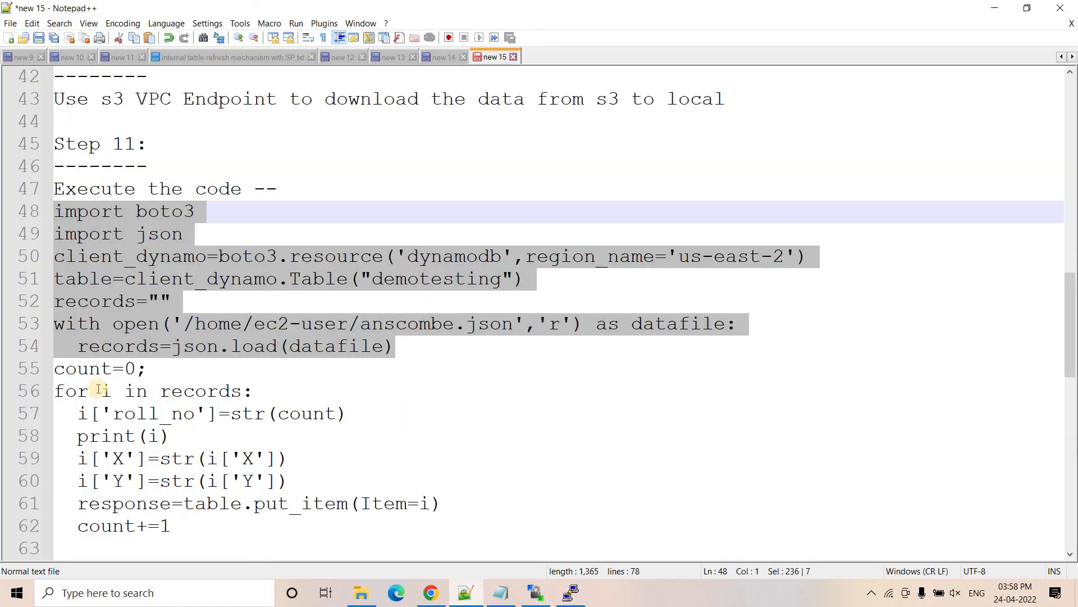
{"action": "left_click_drag", "start_coordinate": [120, 391], "coordinate": [243, 390]}
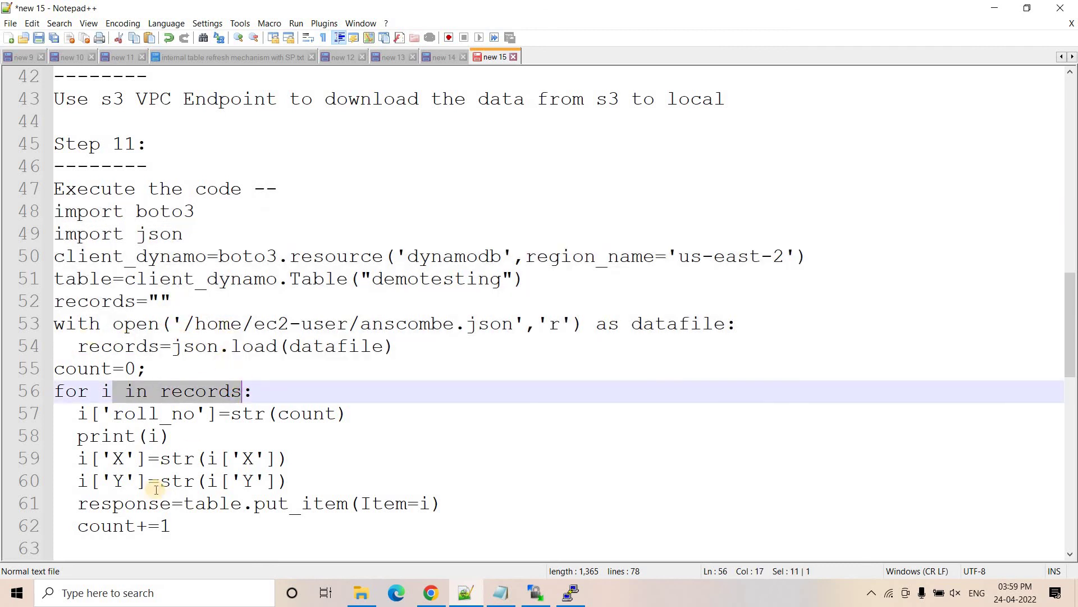
{"action": "left_click_drag", "start_coordinate": [174, 525], "coordinate": [54, 370]}
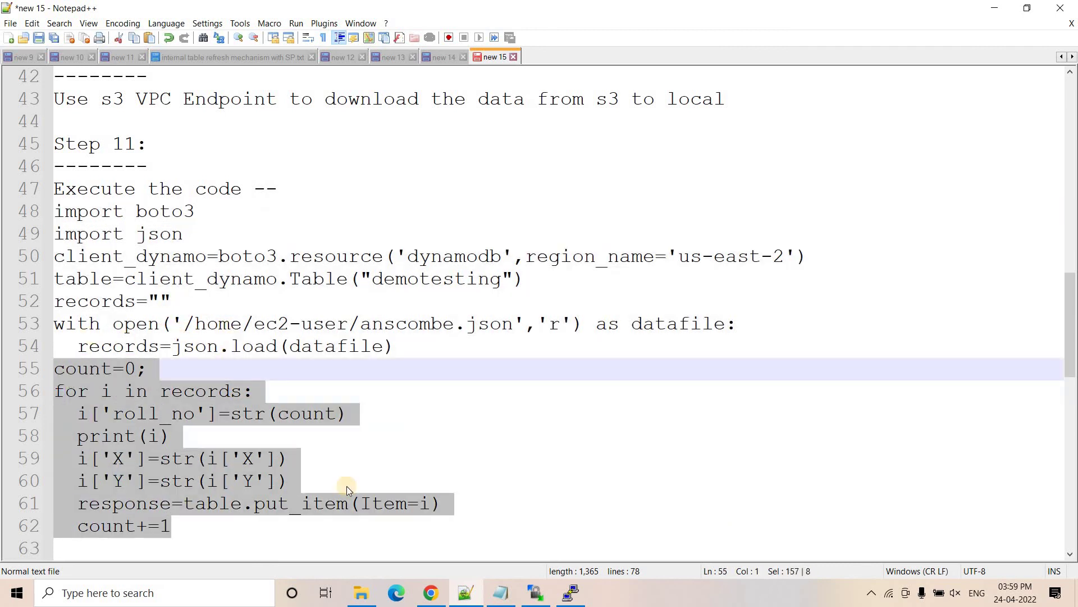
- Switch to the browser, open the demotesting DynamoDB table's items, and refresh them to check its contents before loading
{"action": "left_click", "coordinate": [443, 594]}
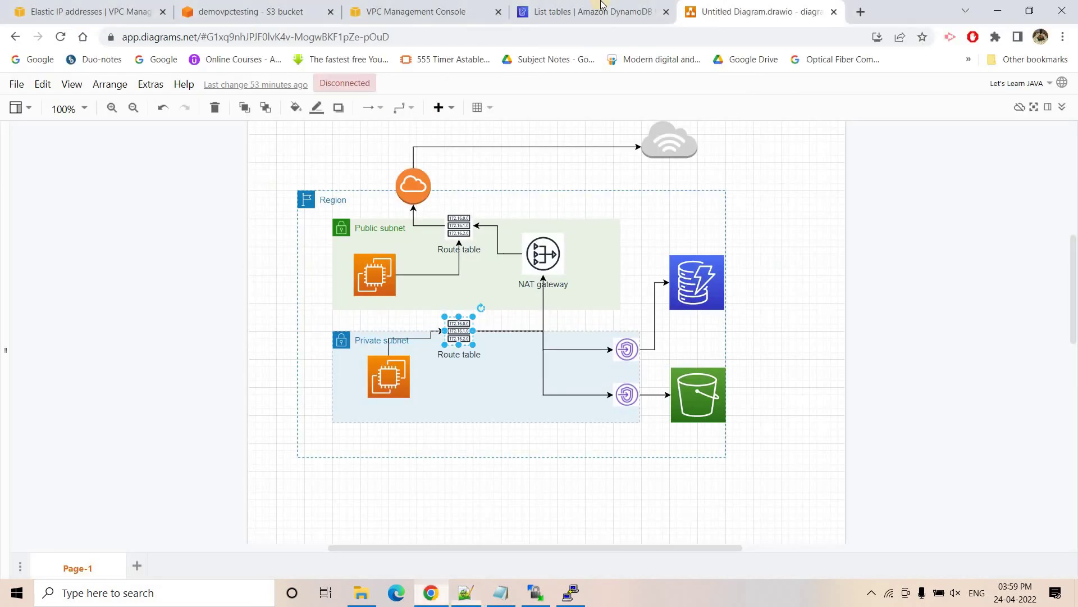
{"action": "left_click", "coordinate": [592, 11]}
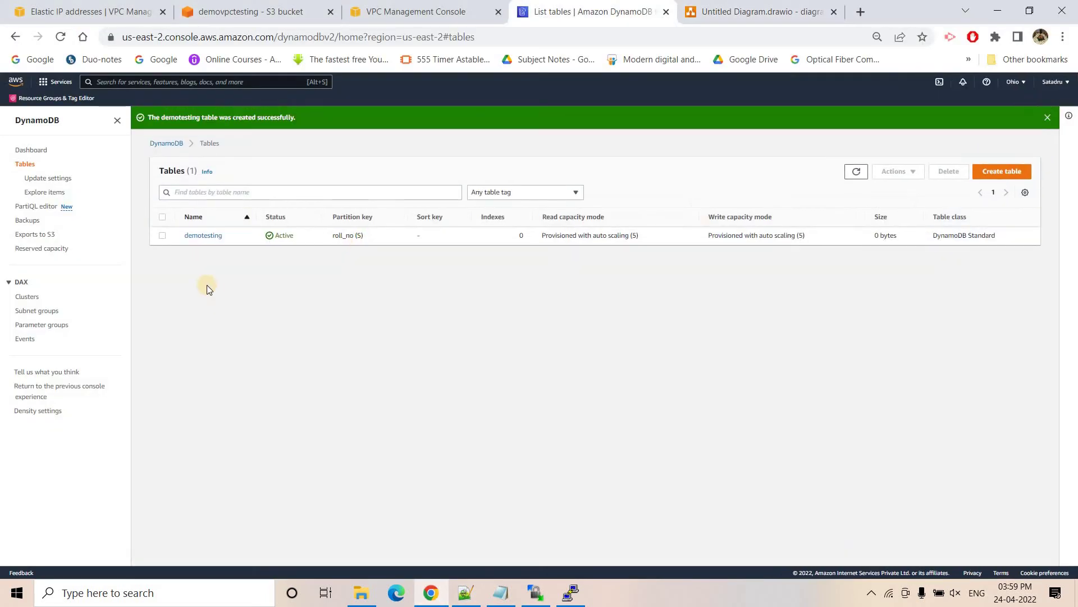
{"action": "left_click", "coordinate": [199, 236]}
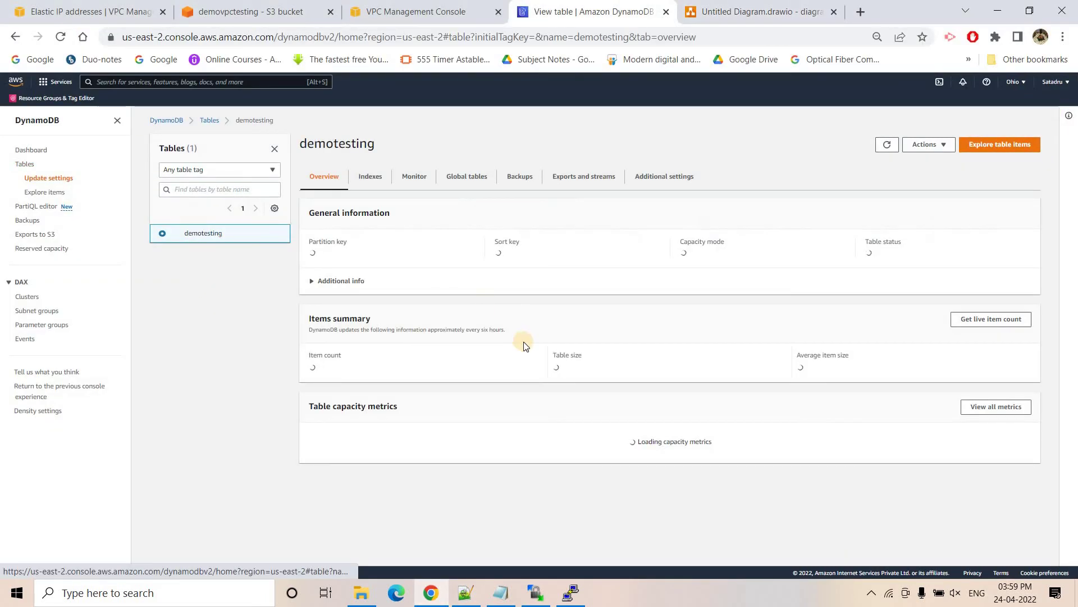
{"action": "left_click", "coordinate": [1019, 145]}
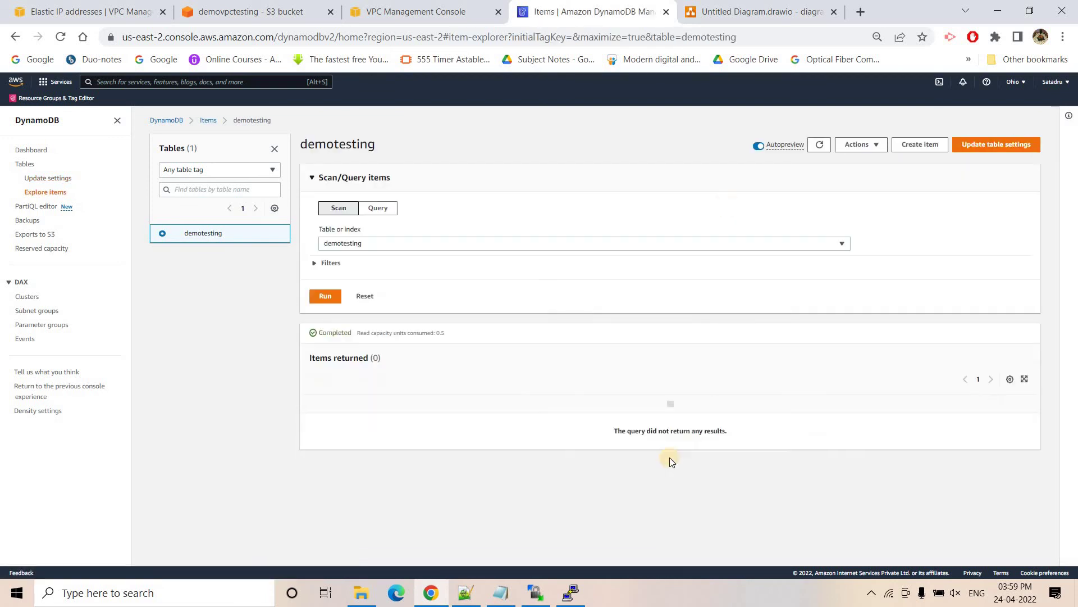
{"action": "left_click", "coordinate": [821, 145]}
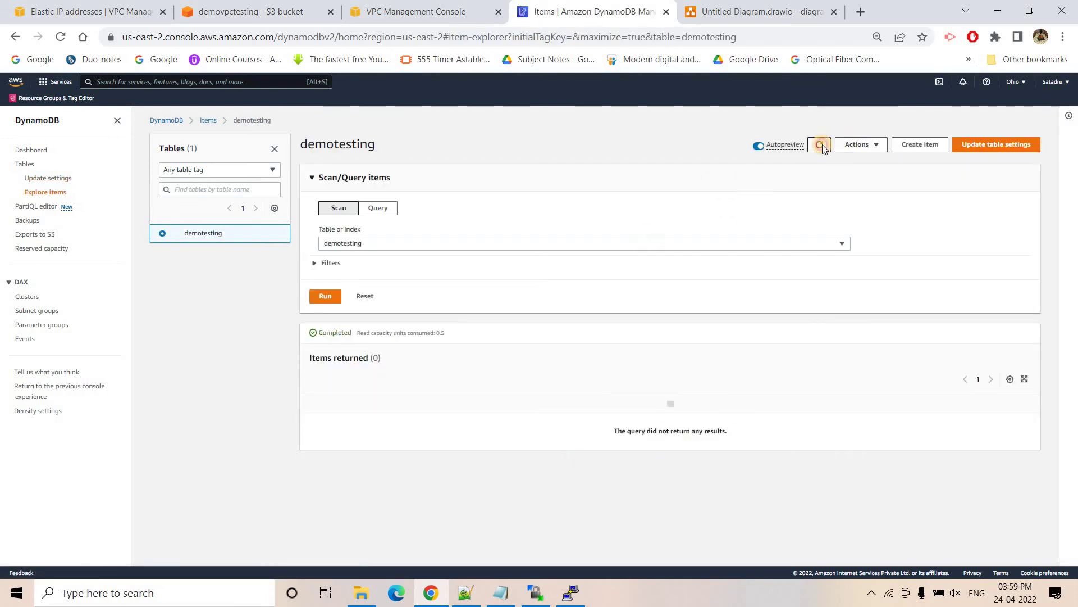
- Run the copied put_item loop in the PuTTY Python session to load the records, then return to the demotesting items in the browser
{"action": "left_click", "coordinate": [572, 591]}
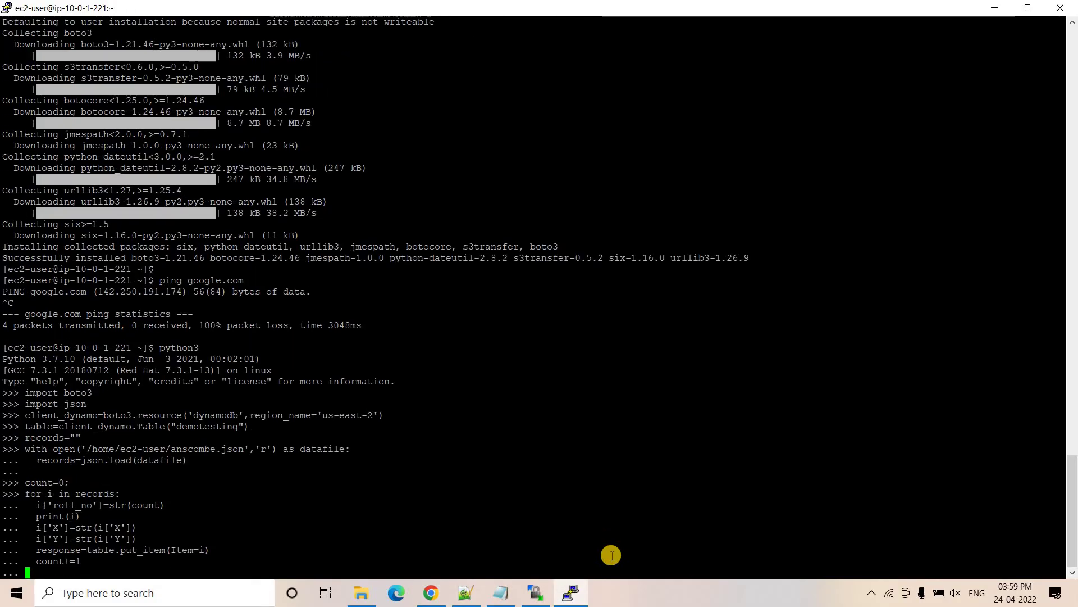
{"action": "key", "text": "Return"}
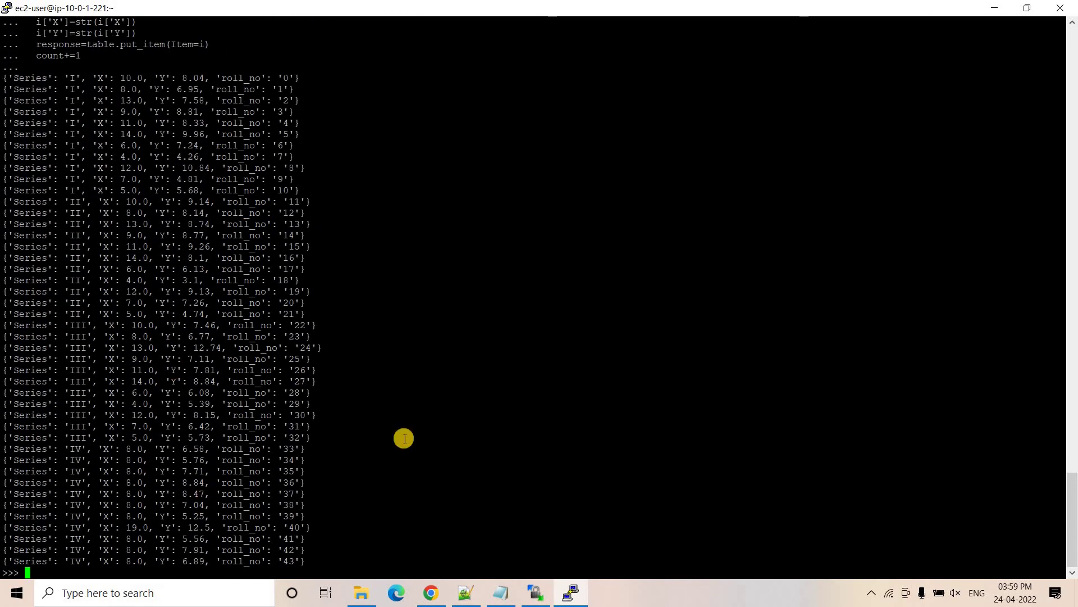
{"action": "left_click", "coordinate": [431, 591]}
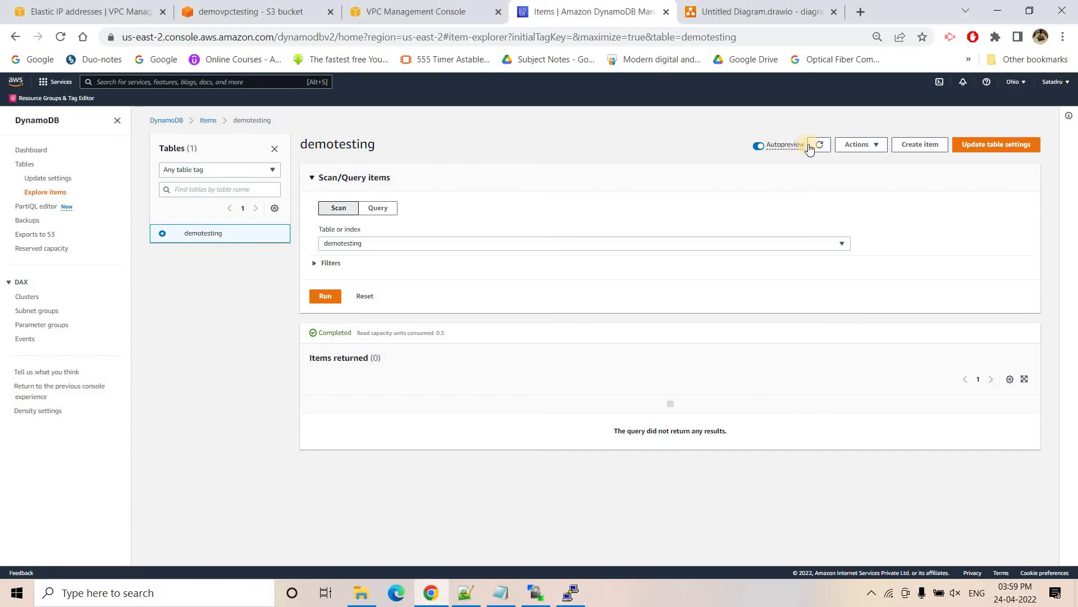
- Refresh the demotesting table's items and look through the returned records to check the load
{"action": "left_click", "coordinate": [815, 146]}
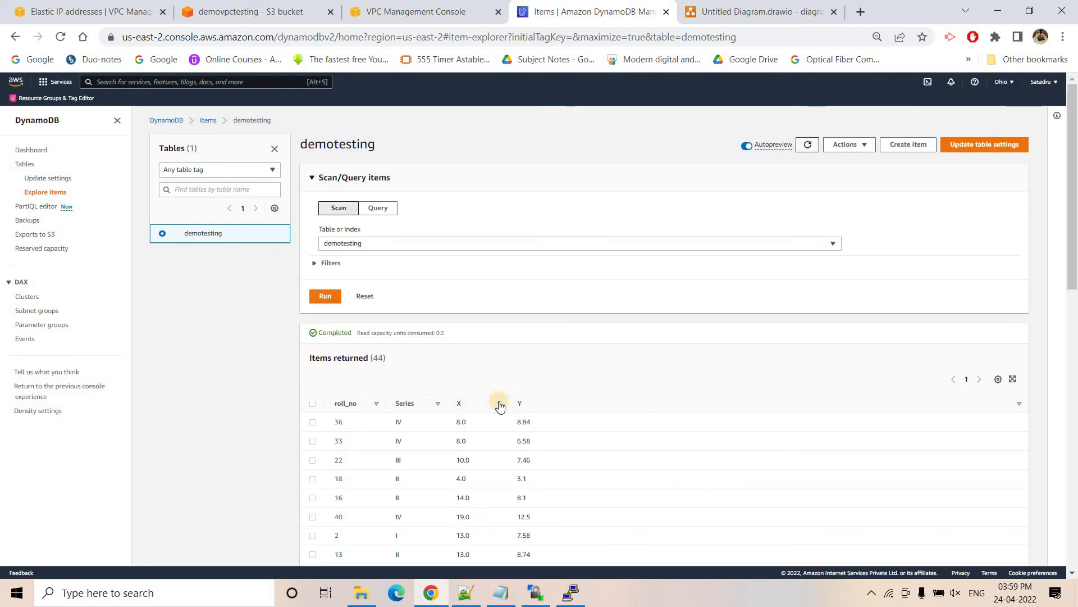
{"action": "scroll", "coordinate": [460, 507], "scroll_direction": "down", "scroll_amount": 10}
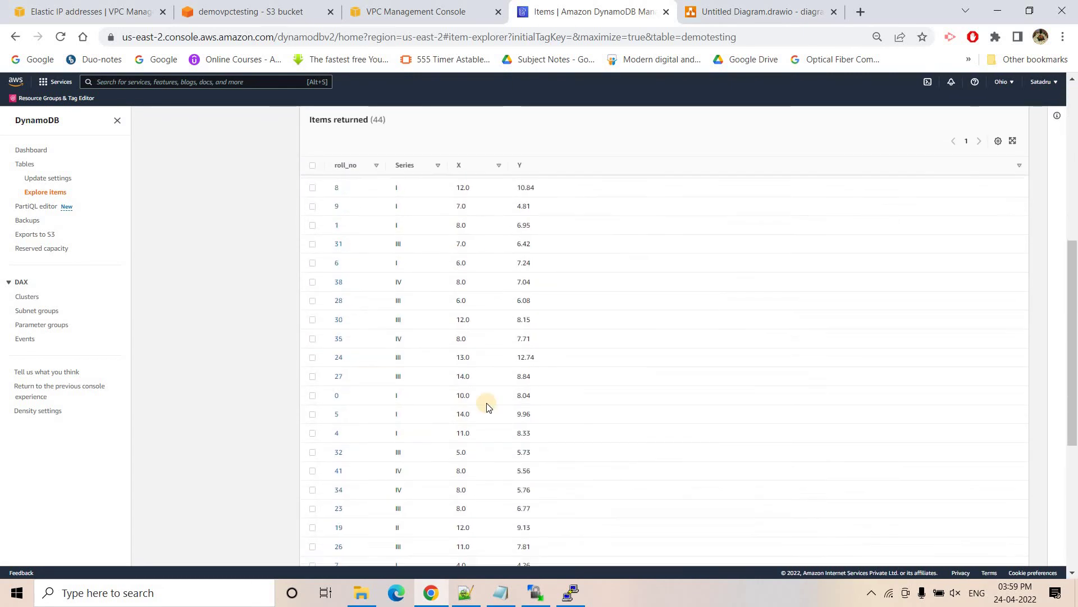
{"action": "scroll", "coordinate": [487, 405], "scroll_direction": "down", "scroll_amount": 5}
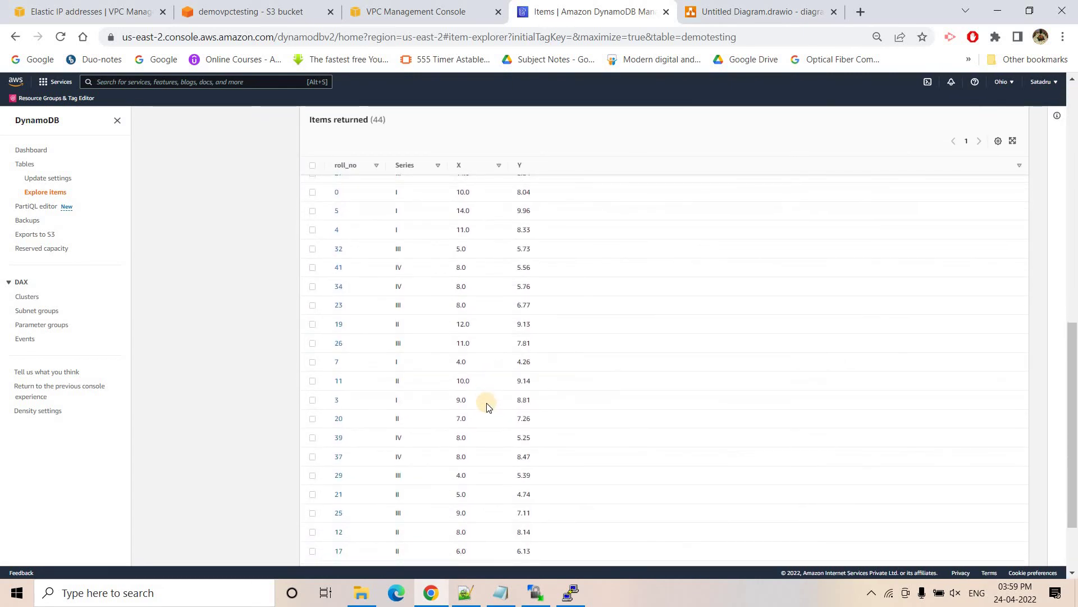
{"action": "scroll", "coordinate": [487, 404], "scroll_direction": "up", "scroll_amount": 15}
- Open the draw.io architecture diagram and trace the path from the private-subnet EC2 instance through the VPC endpoint to DynamoDB
{"action": "left_click", "coordinate": [732, 10]}
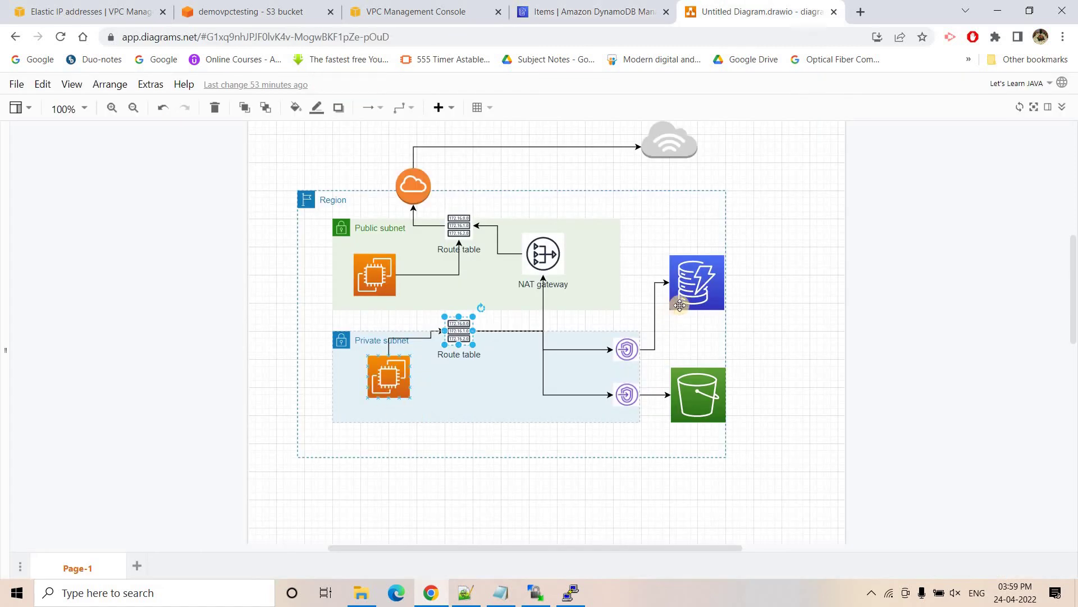
{"action": "left_click", "coordinate": [384, 385]}
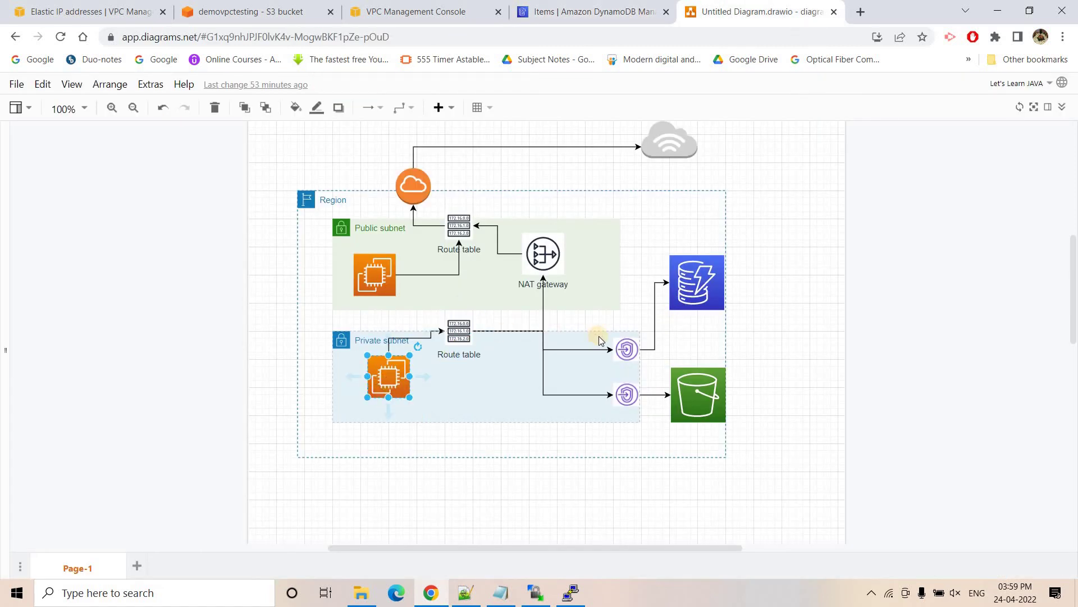
{"action": "left_click", "coordinate": [623, 352]}
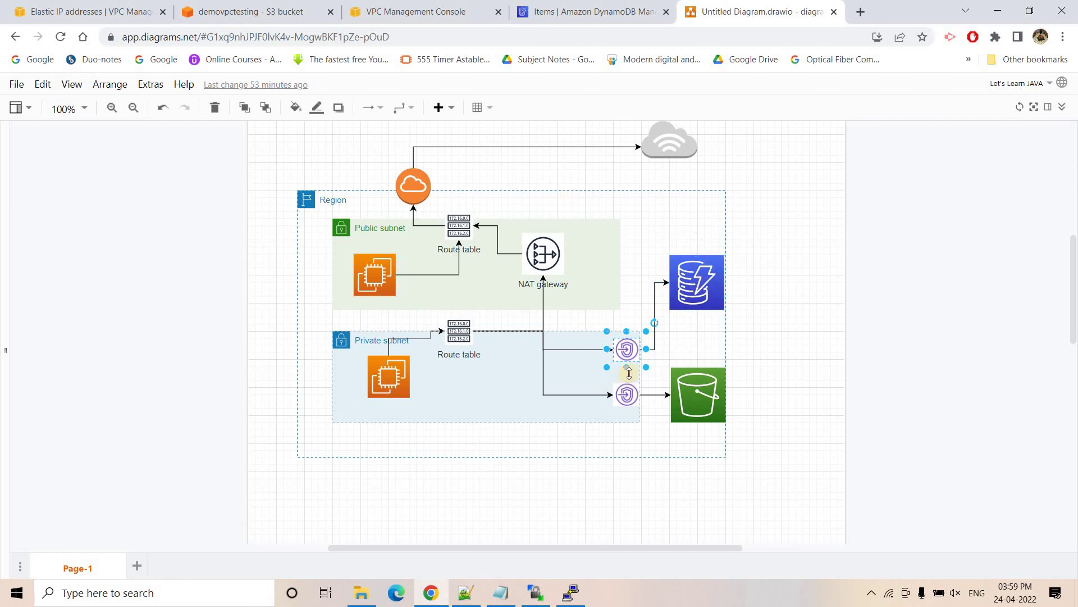
{"action": "left_click", "coordinate": [654, 306]}
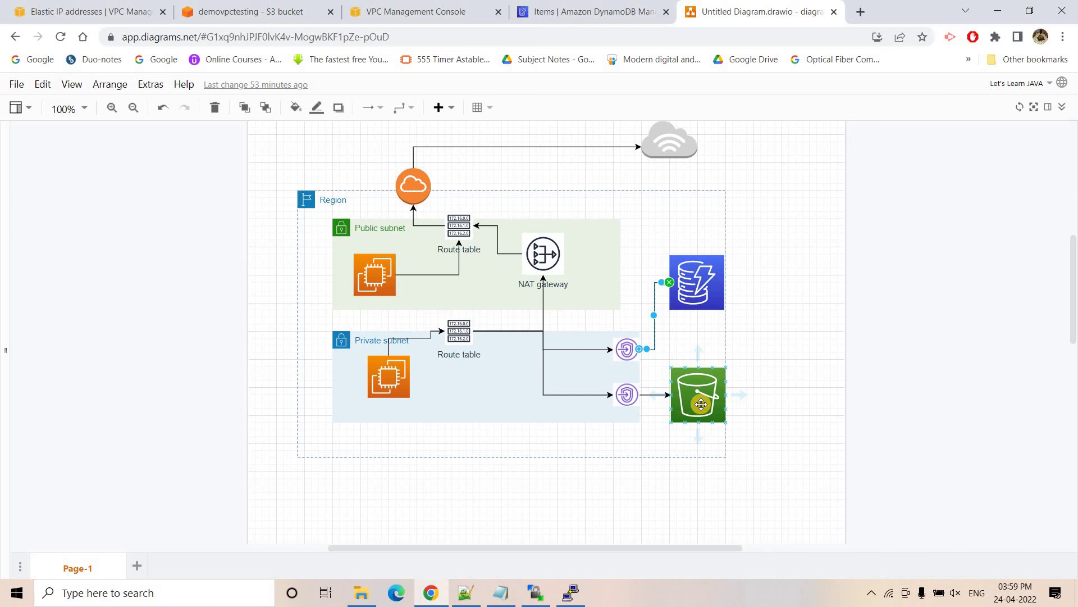
{"action": "left_click", "coordinate": [624, 349]}
- Return to the VPC console showing Elastic IP addresses and open the list of VPC endpoints
{"action": "left_click", "coordinate": [303, 15]}
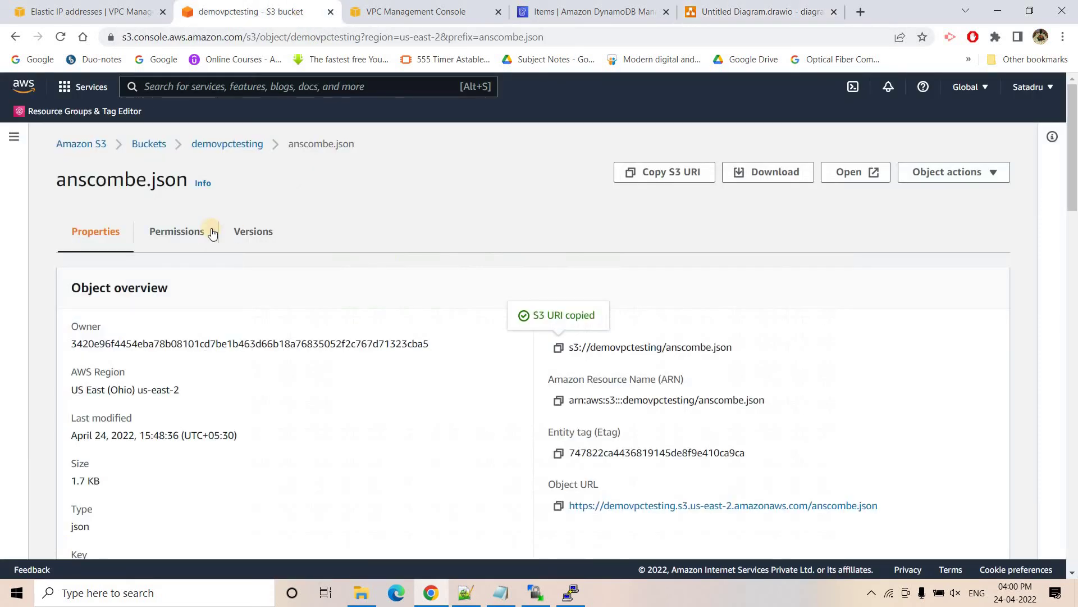
{"action": "left_click", "coordinate": [123, 12]}
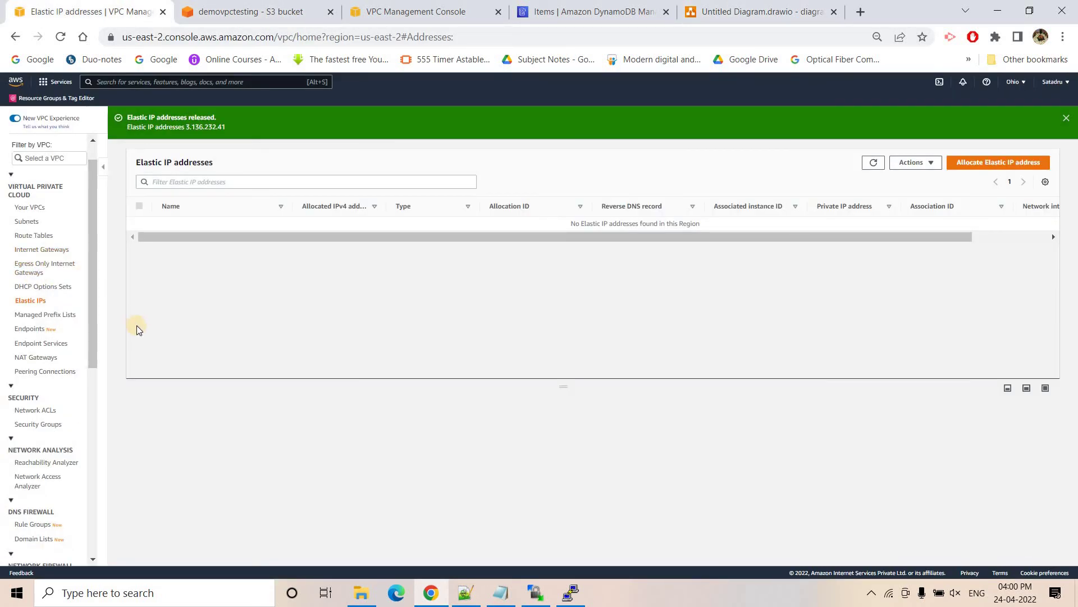
{"action": "left_click", "coordinate": [39, 264]}
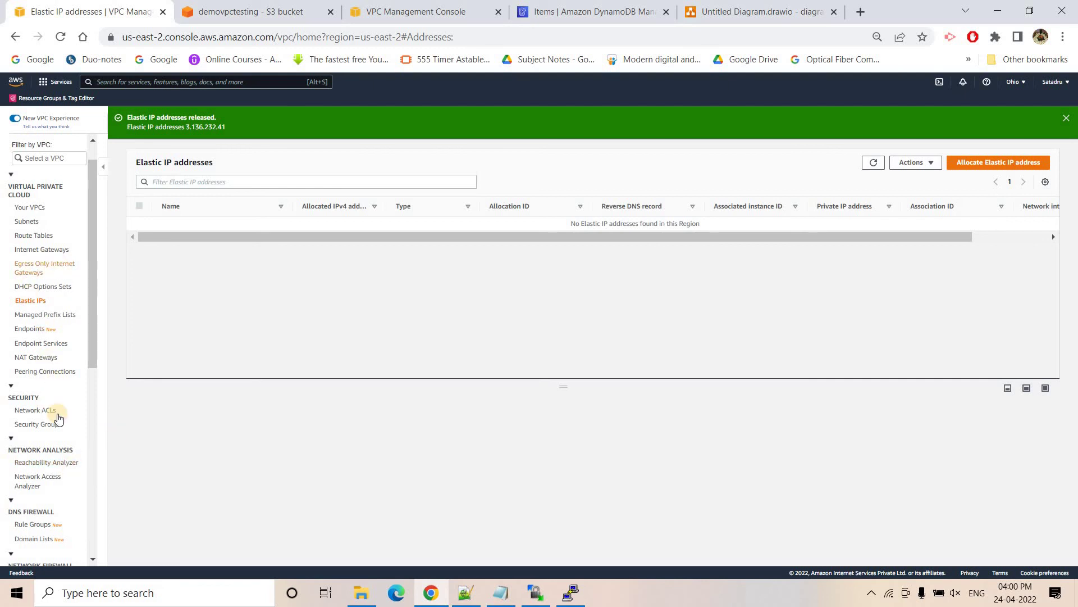
{"action": "scroll", "coordinate": [56, 479], "scroll_direction": "down", "scroll_amount": 4}
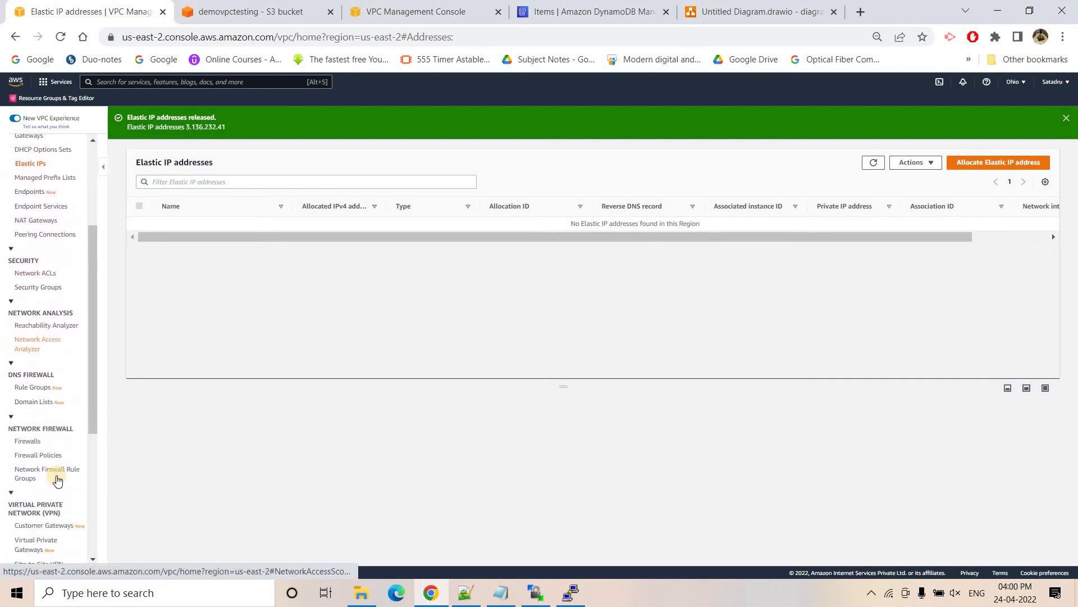
{"action": "scroll", "coordinate": [53, 320], "scroll_direction": "up", "scroll_amount": 5}
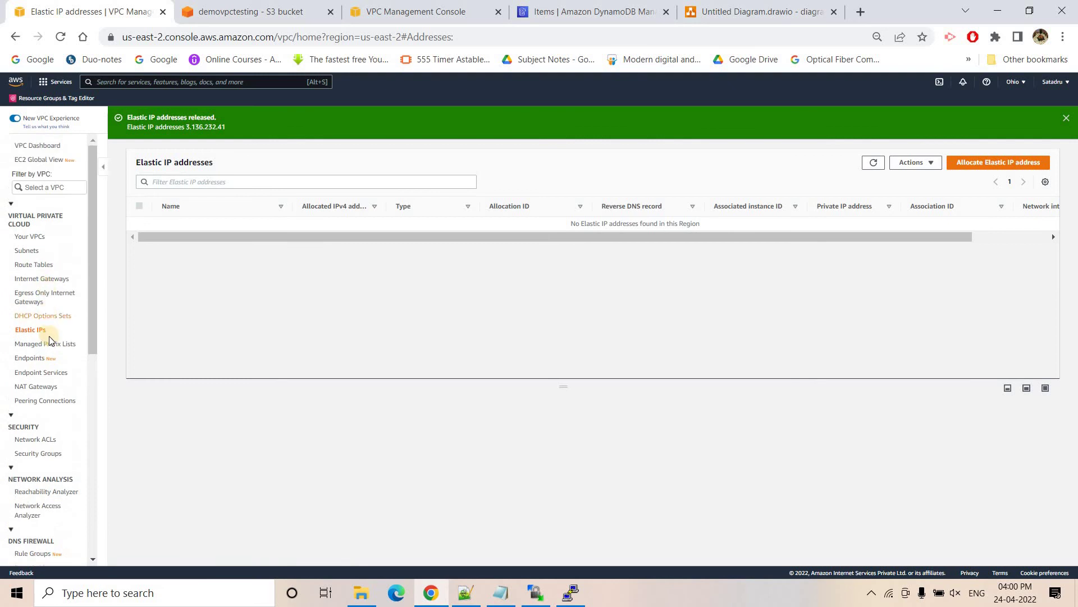
{"action": "left_click", "coordinate": [29, 358]}
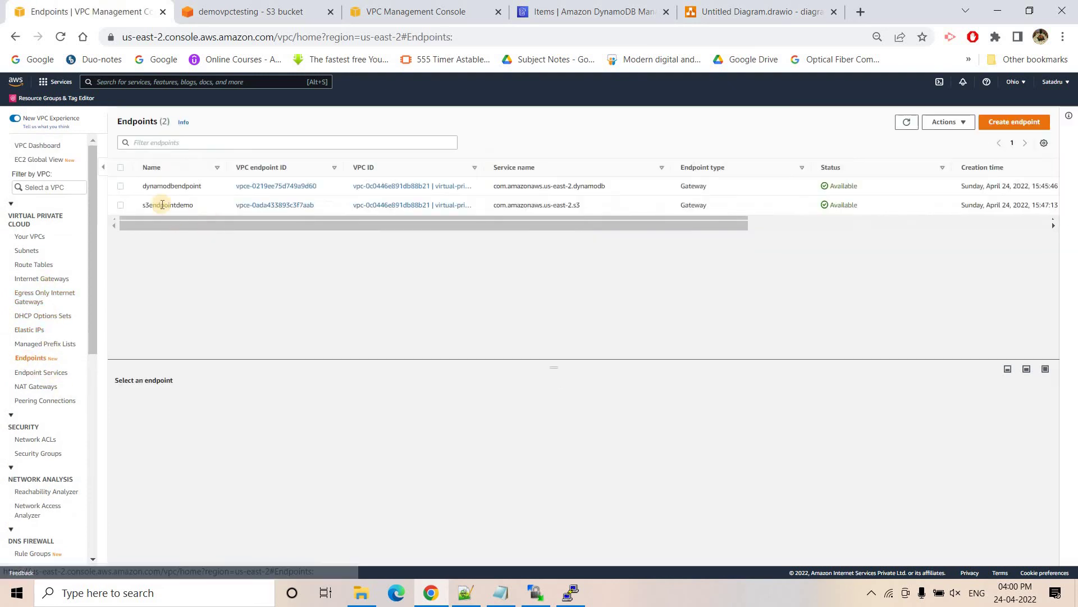
- Delete the VPC endpoint dynamodbendpoint, entering "delete" as the confirmation text
{"action": "left_click", "coordinate": [121, 186]}
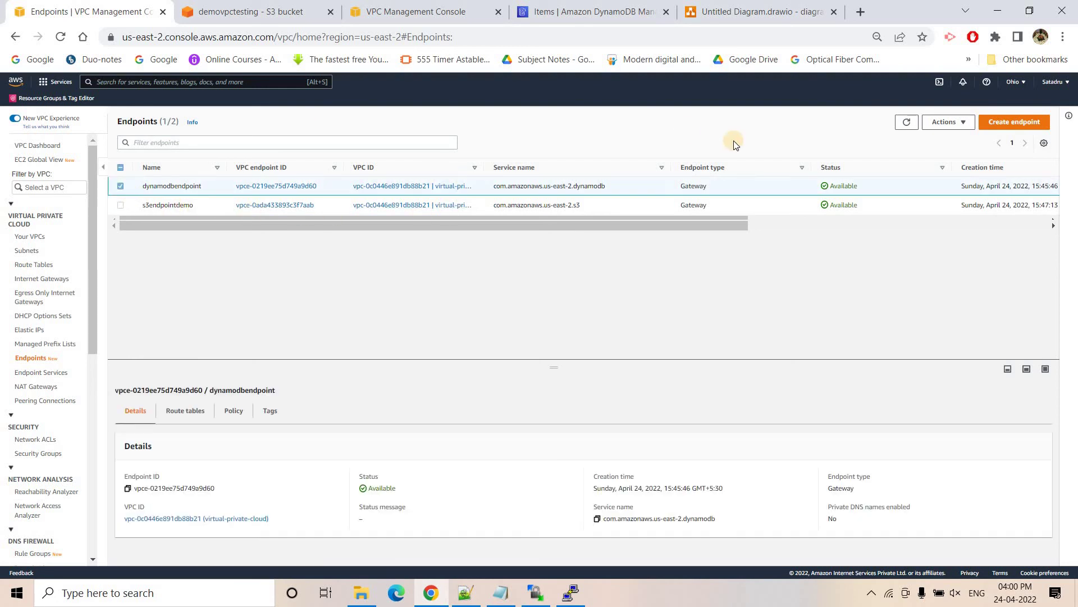
{"action": "left_click", "coordinate": [949, 125]}
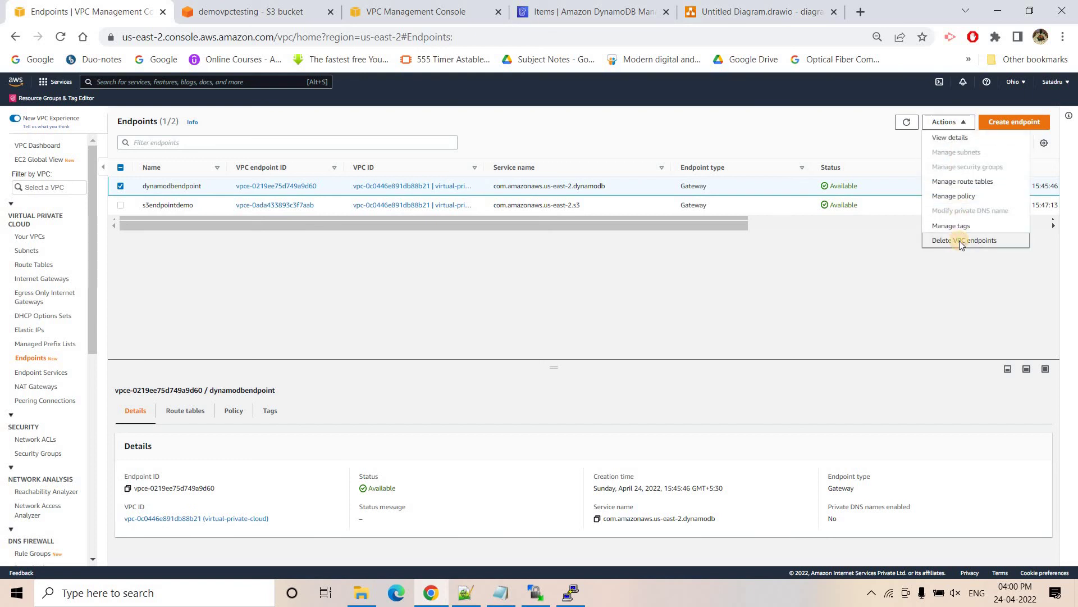
{"action": "left_click", "coordinate": [960, 242]}
{"action": "type", "text": "de"}
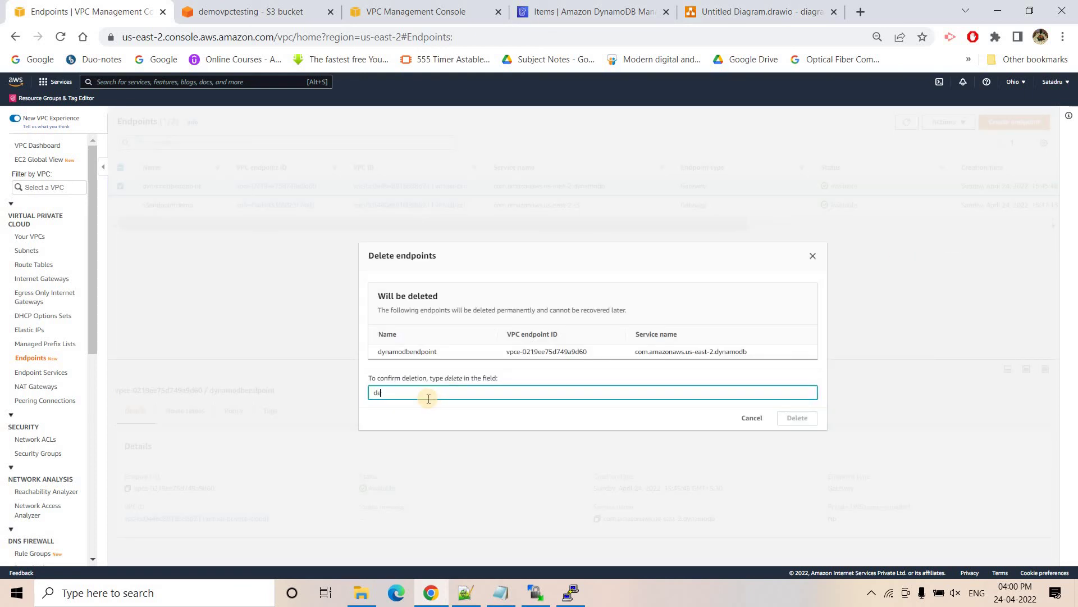
{"action": "type", "text": "lete"}
{"action": "left_click", "coordinate": [798, 419]}
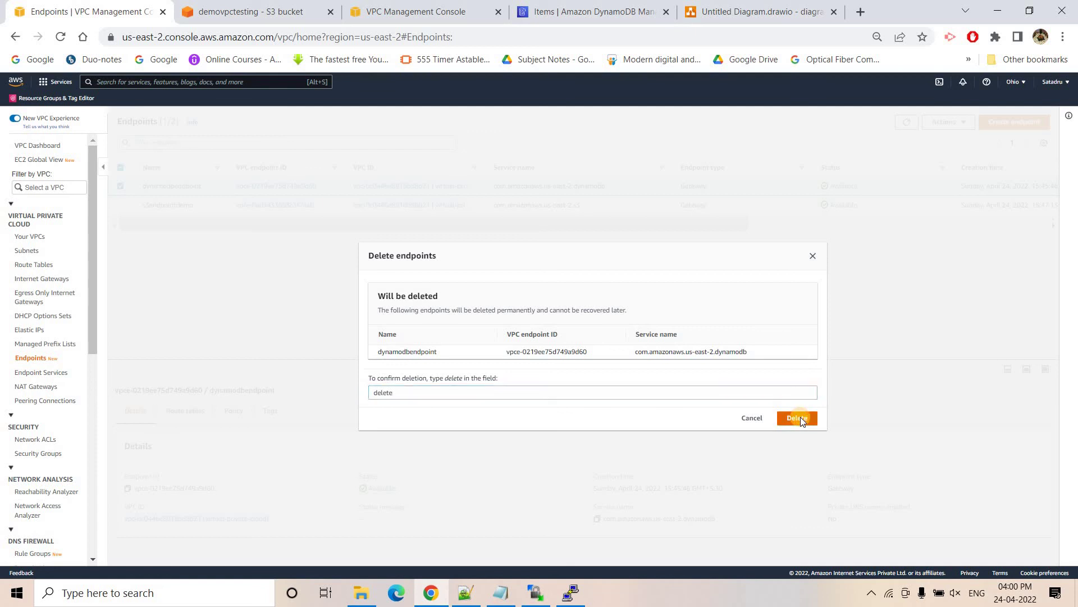
- Switch to the PuTTY Python session and run the copied count=0 and put_item loop again without the DynamoDB endpoint
{"action": "left_click", "coordinate": [570, 592]}
{"action": "right_click", "coordinate": [281, 477]}
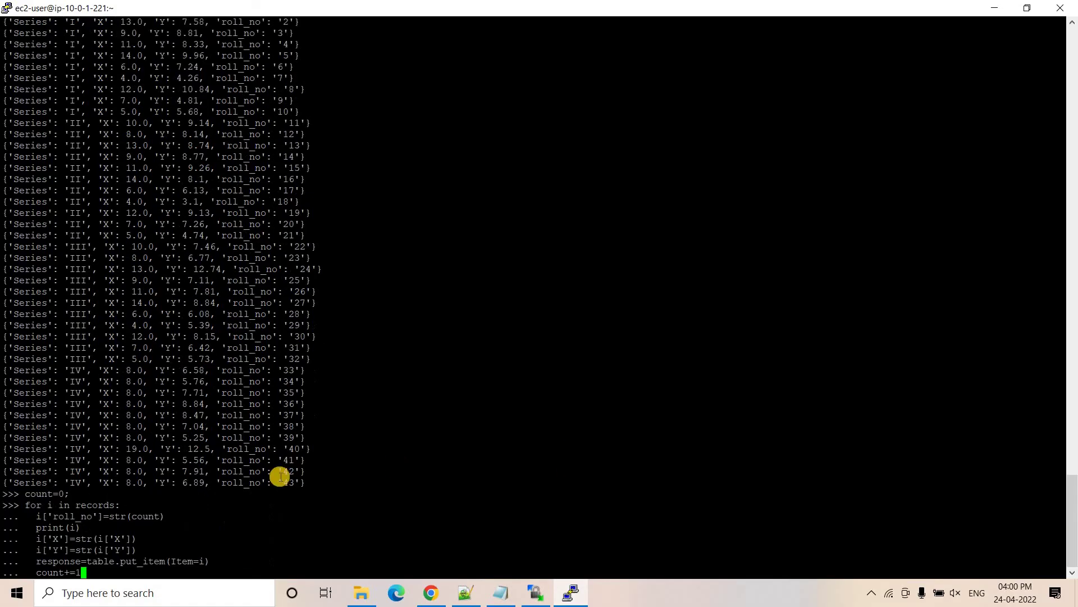
{"action": "key", "text": "Return"}
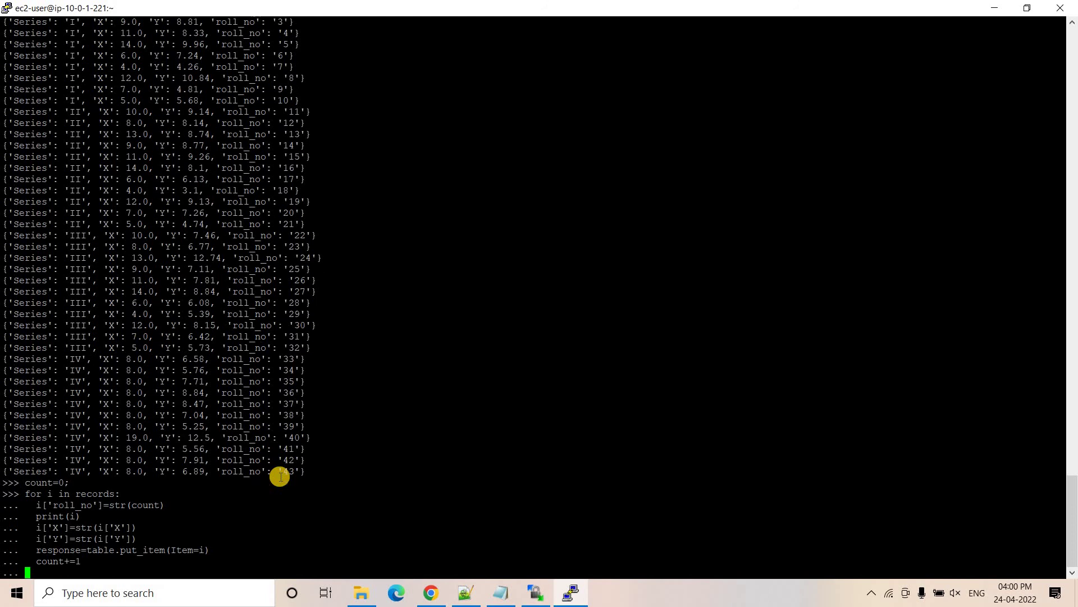
{"action": "key", "text": "Return"}
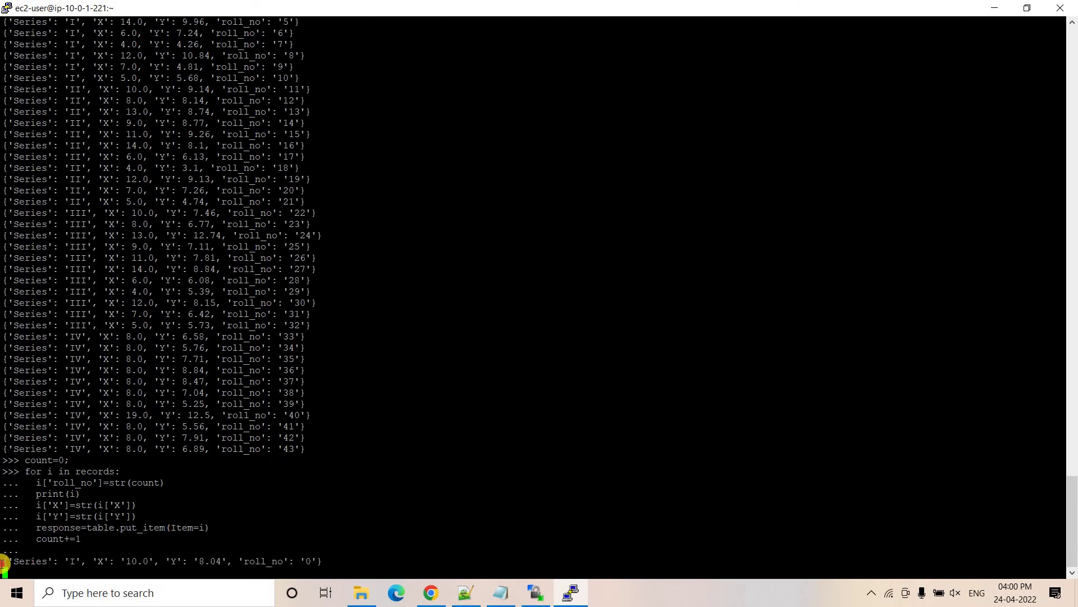
- Compare the loop's print(i) line with the printed record, then interrupt the running put_item loop
{"action": "left_click_drag", "start_coordinate": [3, 562], "coordinate": [322, 560]}
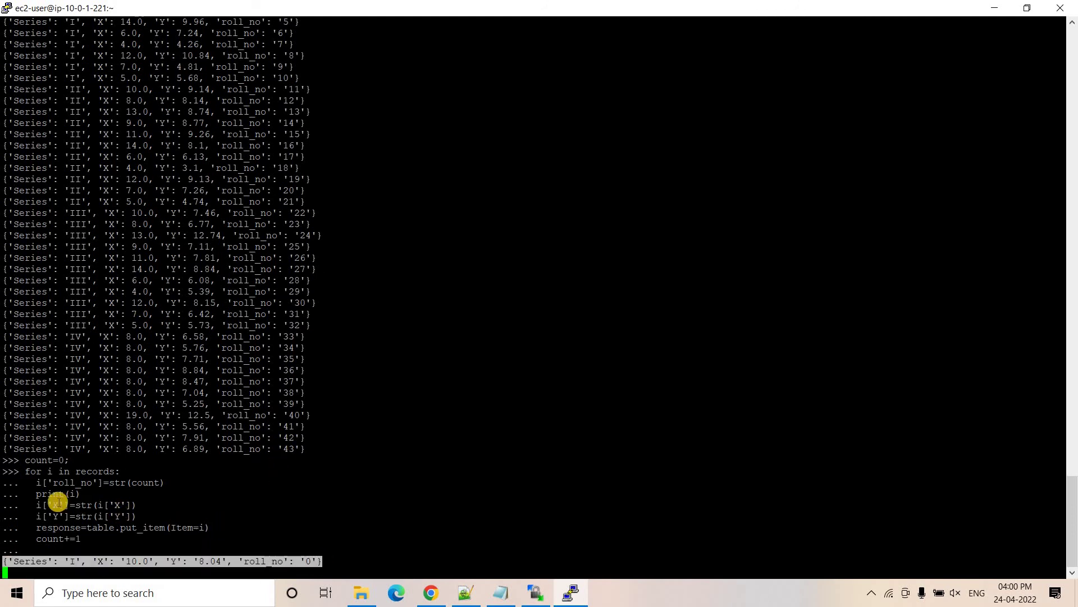
{"action": "left_click_drag", "start_coordinate": [37, 494], "coordinate": [81, 493]}
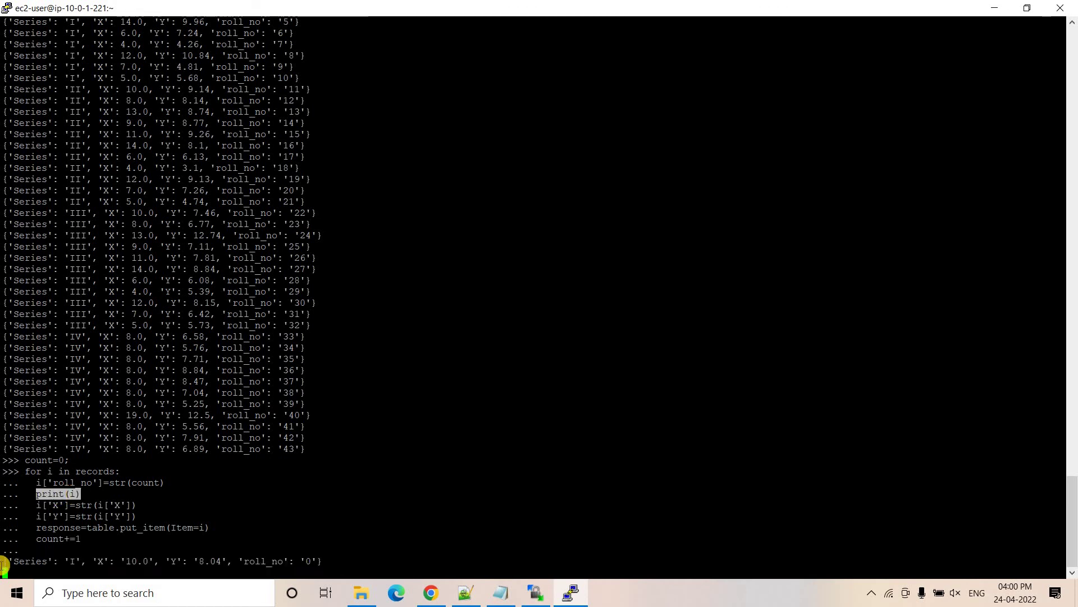
{"action": "left_click_drag", "start_coordinate": [3, 561], "coordinate": [331, 558]}
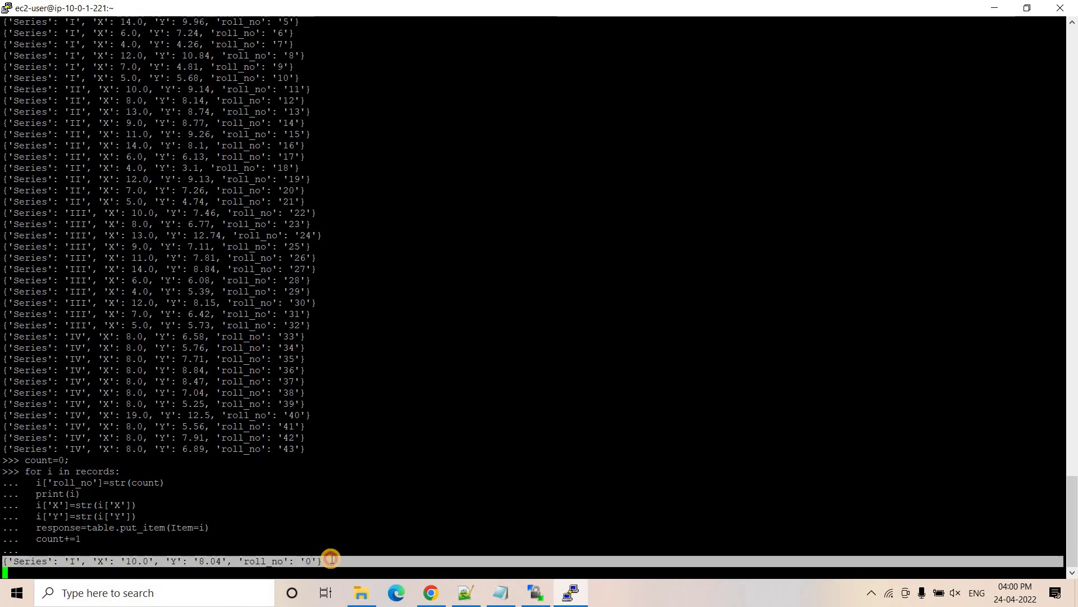
{"action": "left_click", "coordinate": [330, 559]}
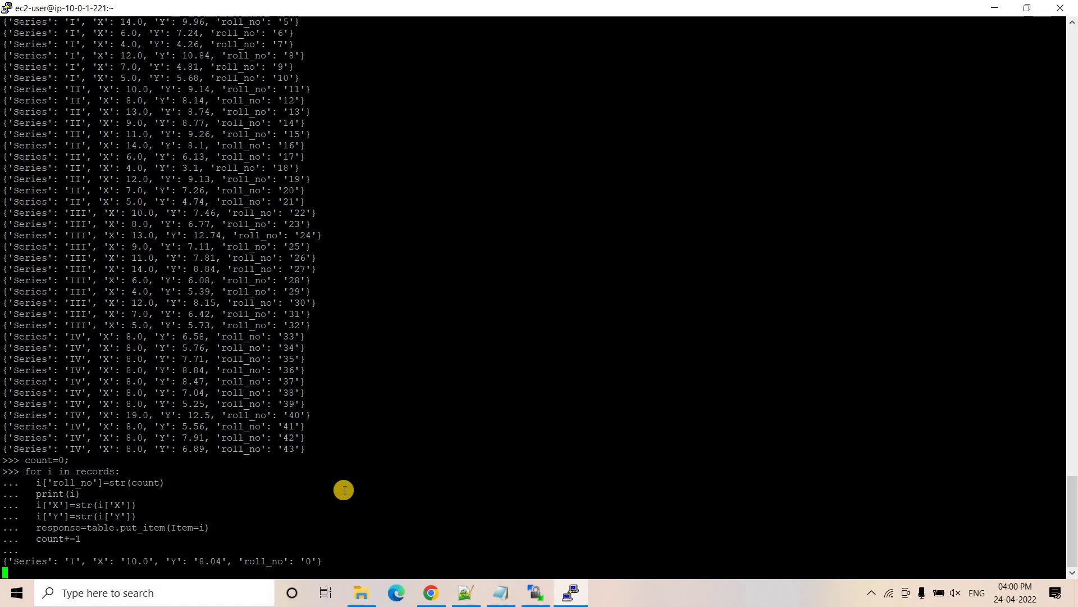
{"action": "key", "text": "ctrl+c"}
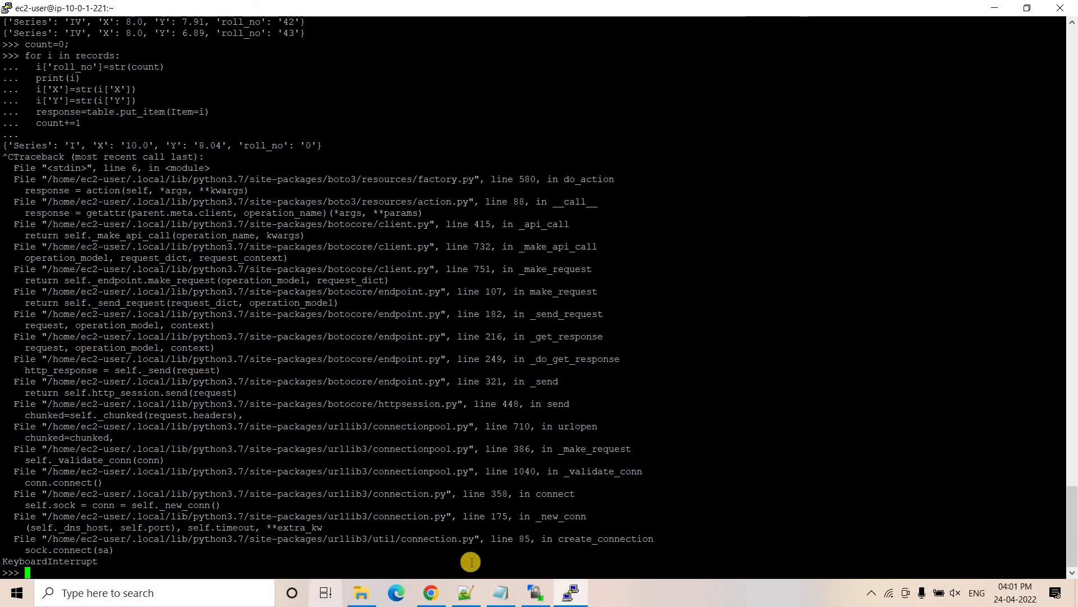
- Switch back to the browser, open the architecture diagram, and deselect the connector between the endpoint and DynamoDB
{"action": "left_click", "coordinate": [431, 593]}
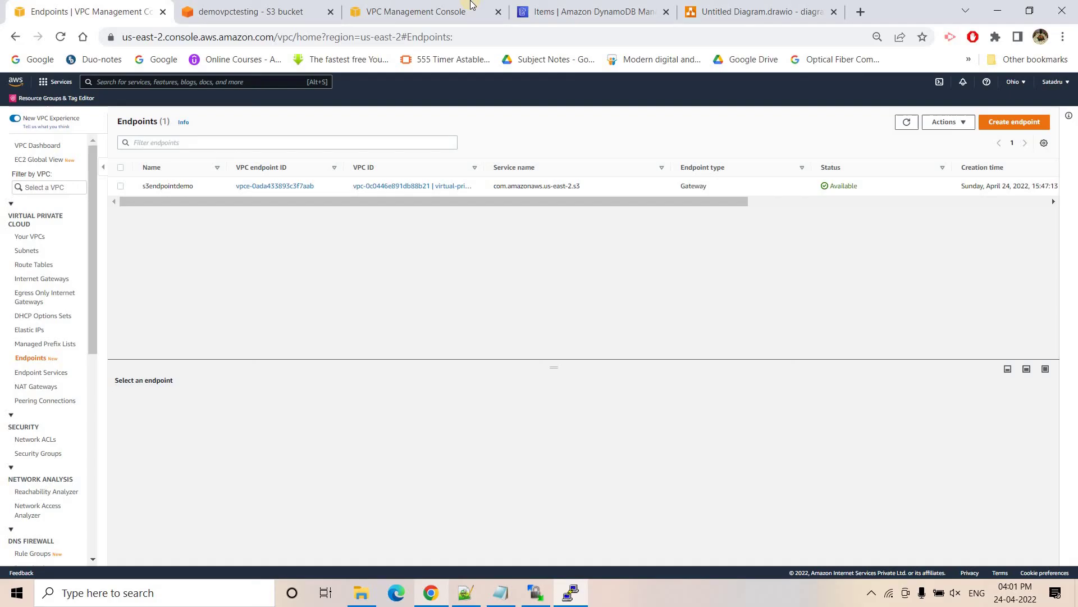
{"action": "left_click", "coordinate": [706, 6]}
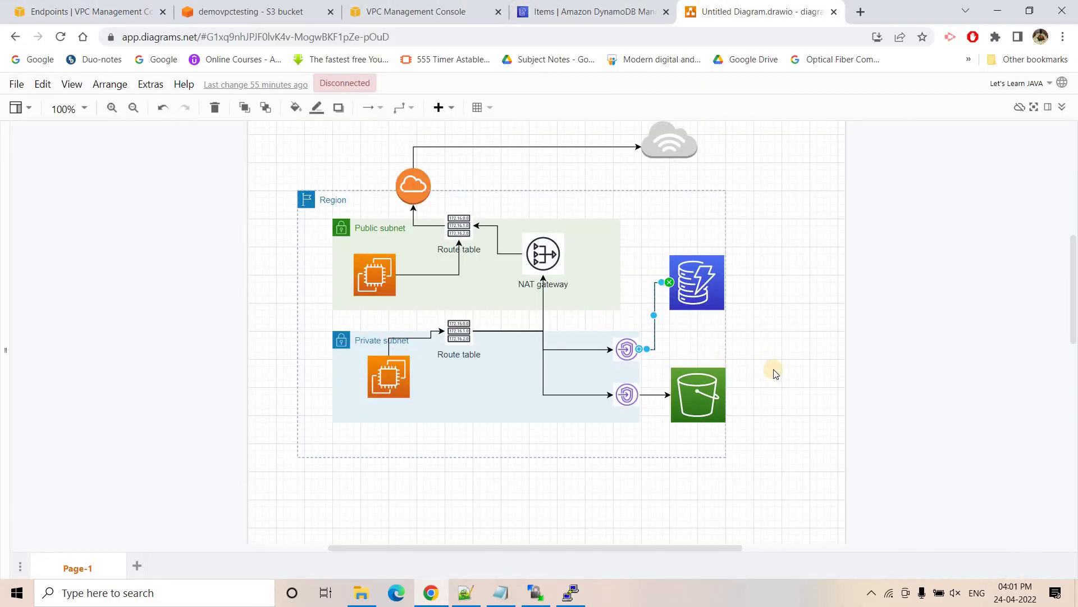
{"action": "left_click", "coordinate": [758, 321]}
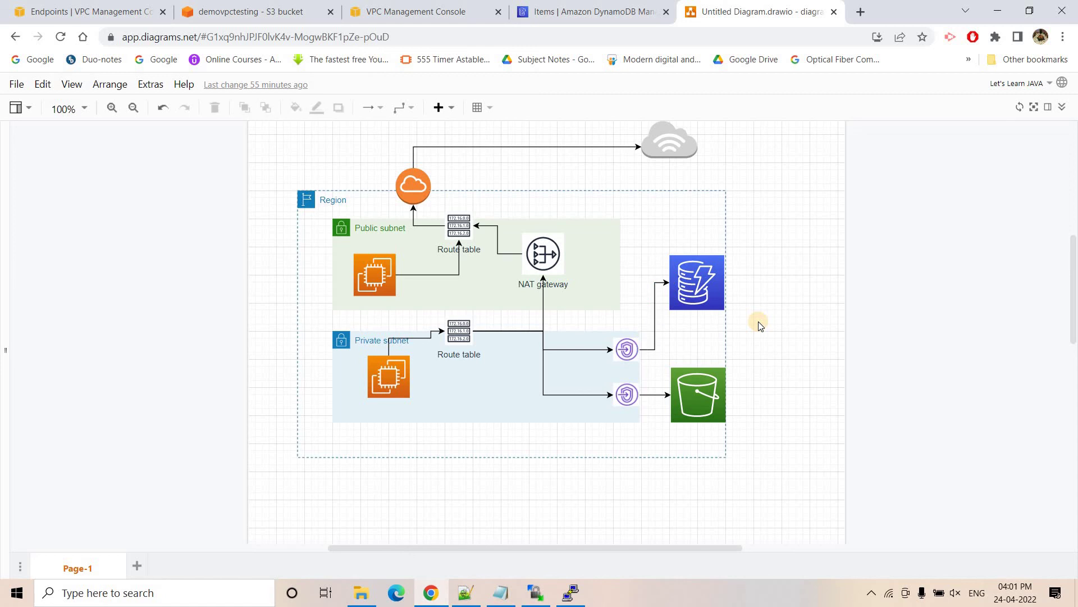